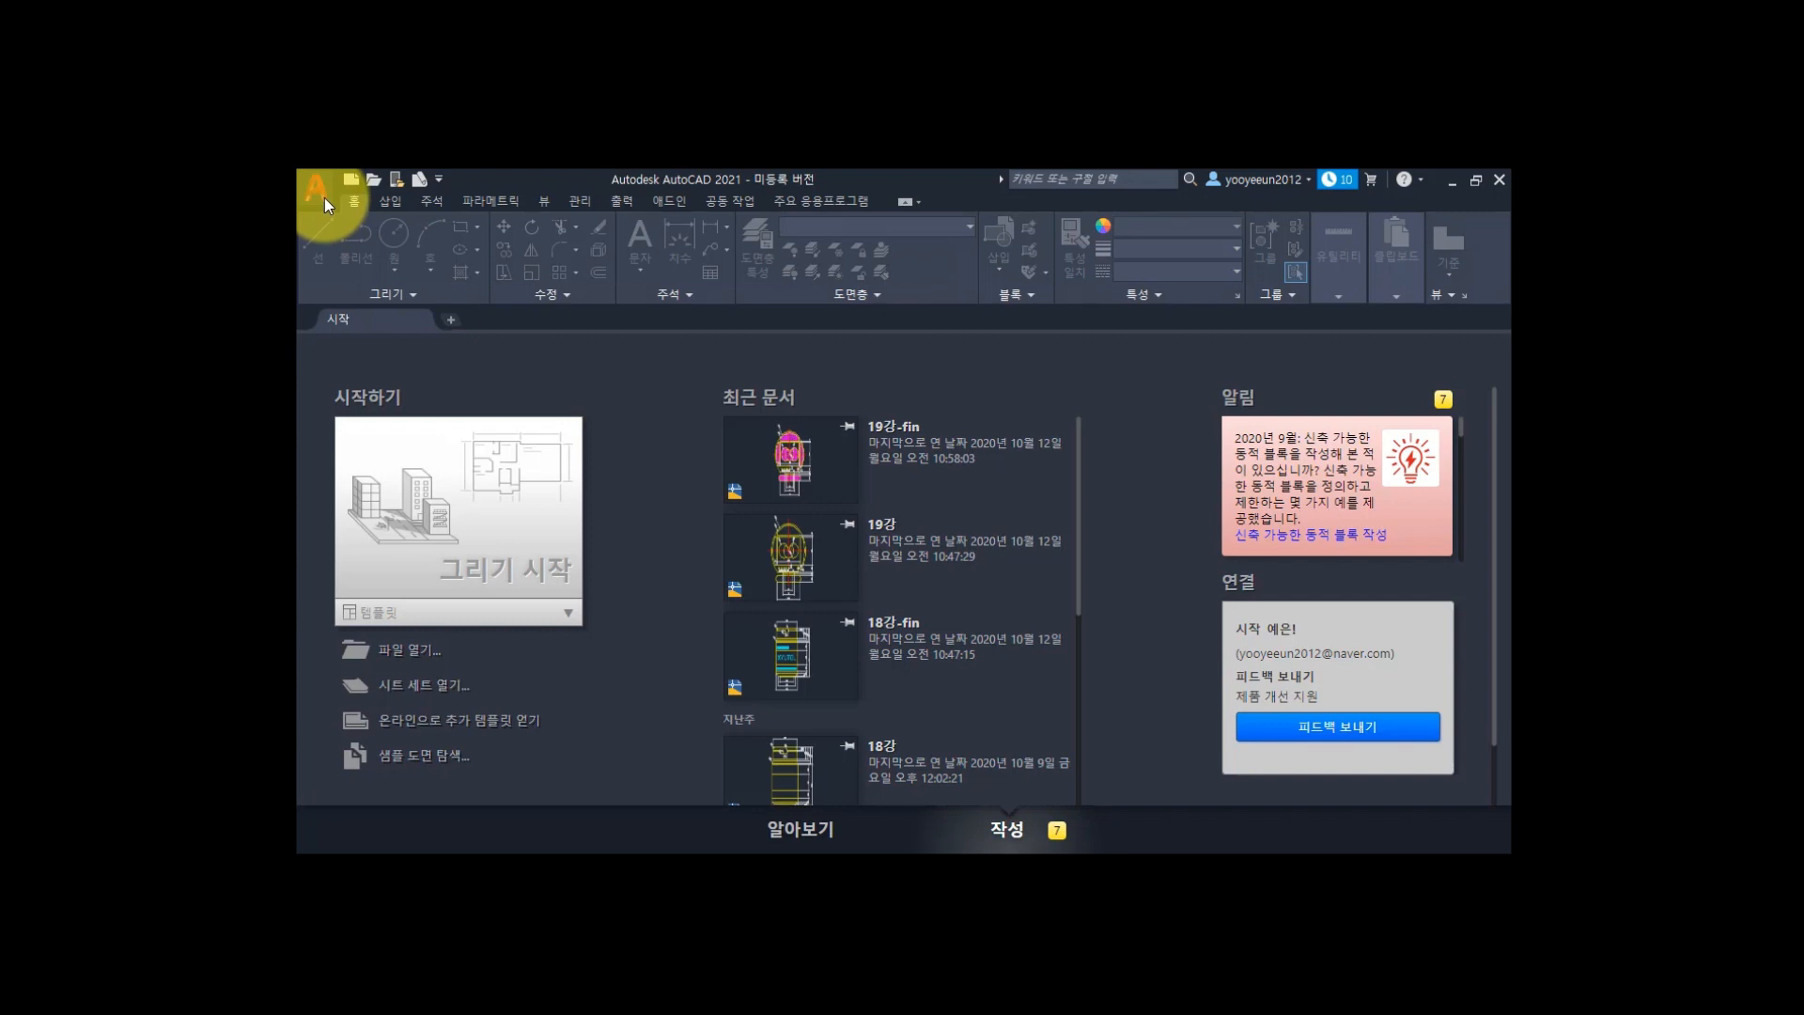
# Create a new metric drawing without using a template.
pyautogui.click(318, 190)
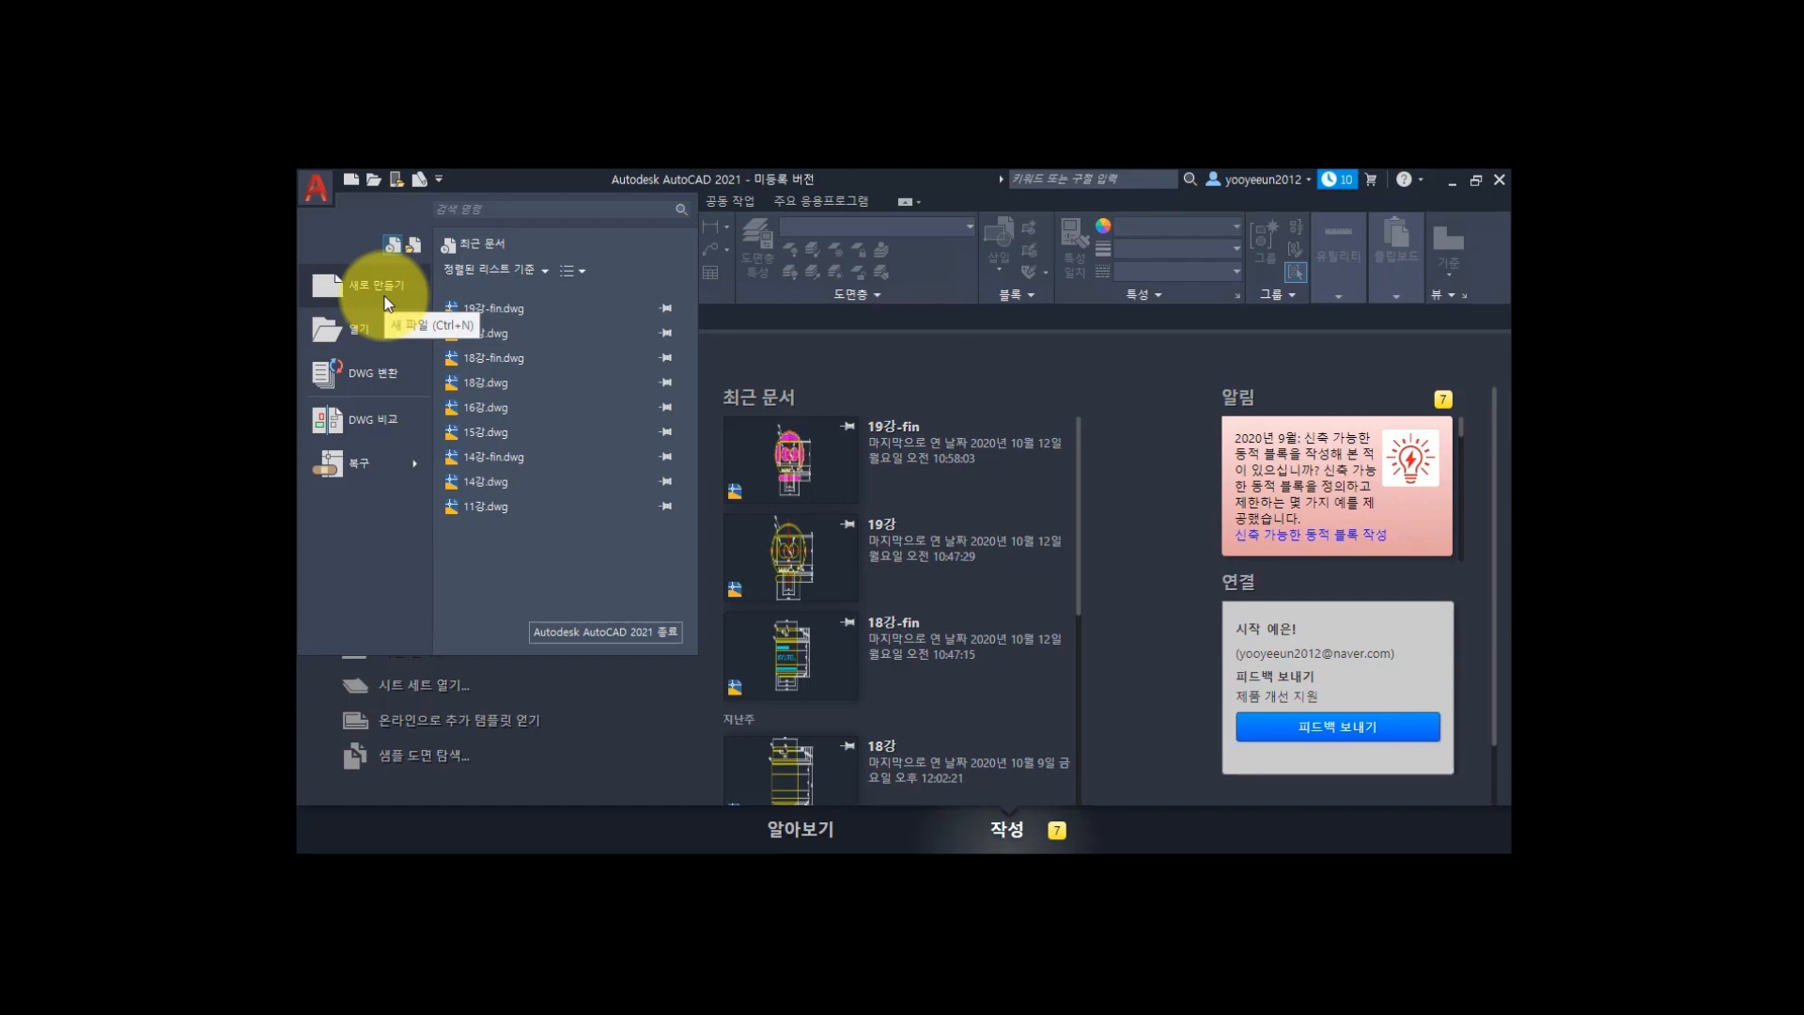
pyautogui.click(384, 284)
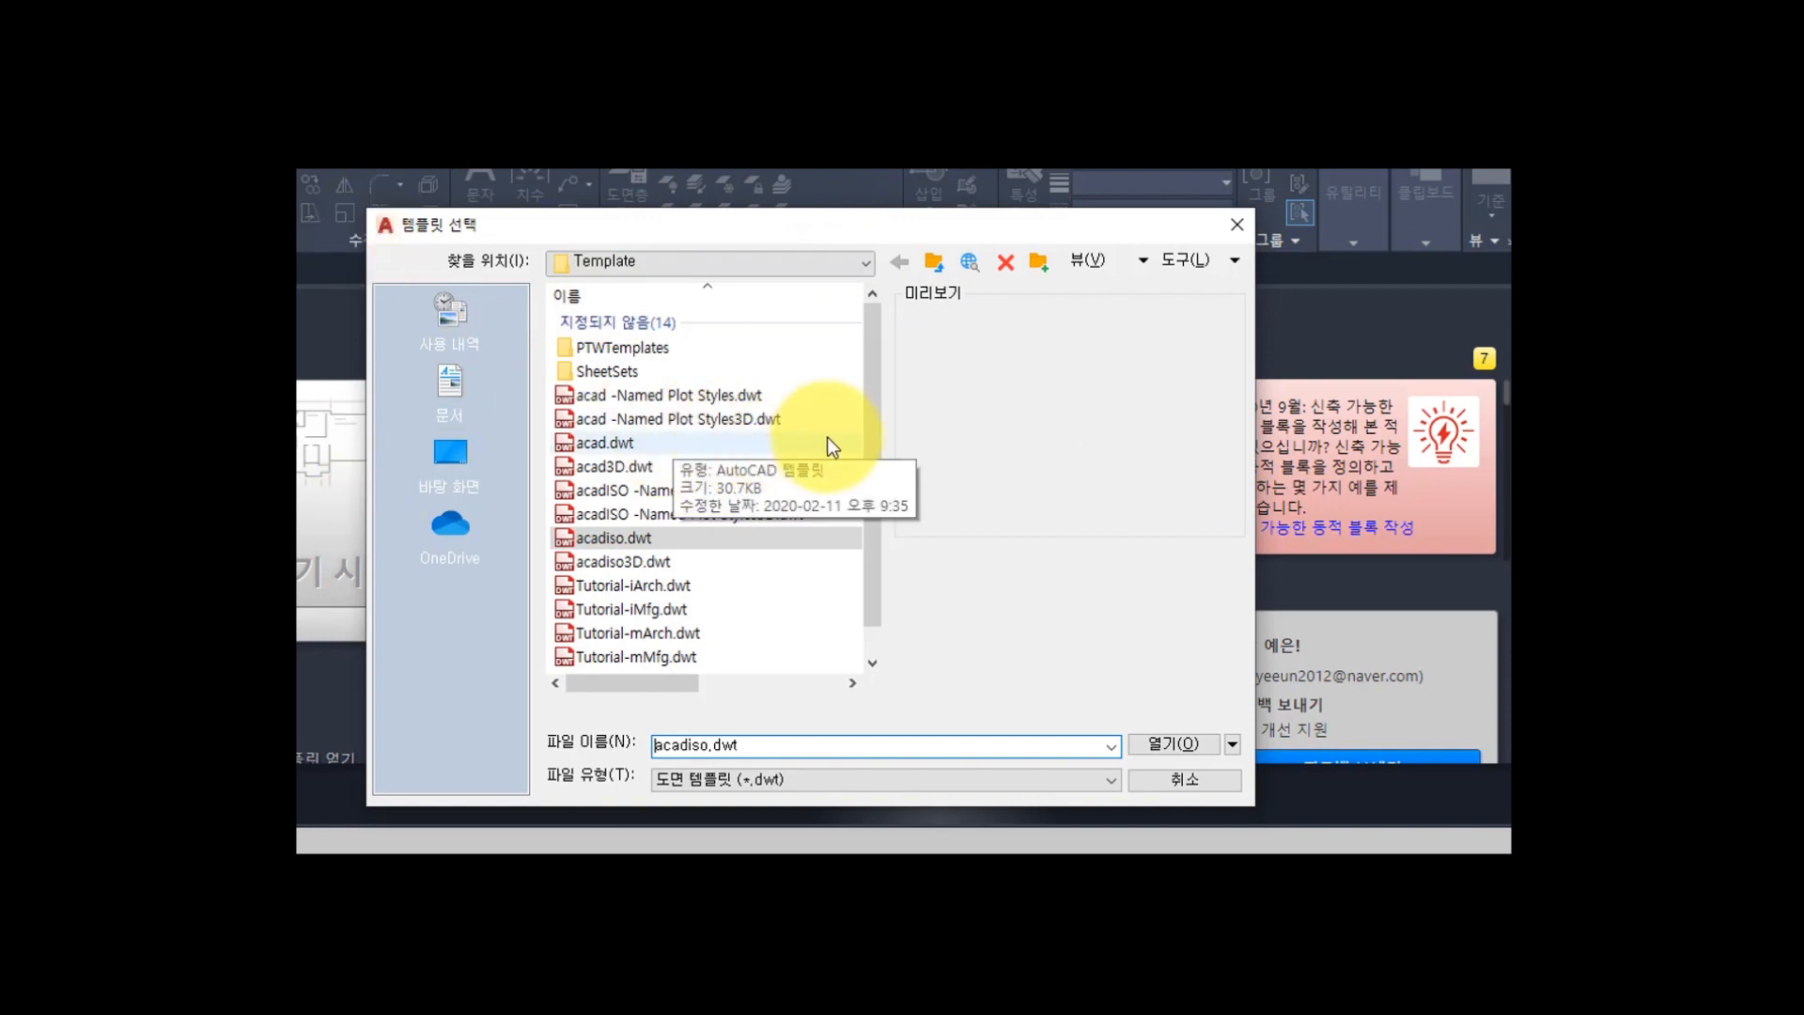
pyautogui.click(1232, 744)
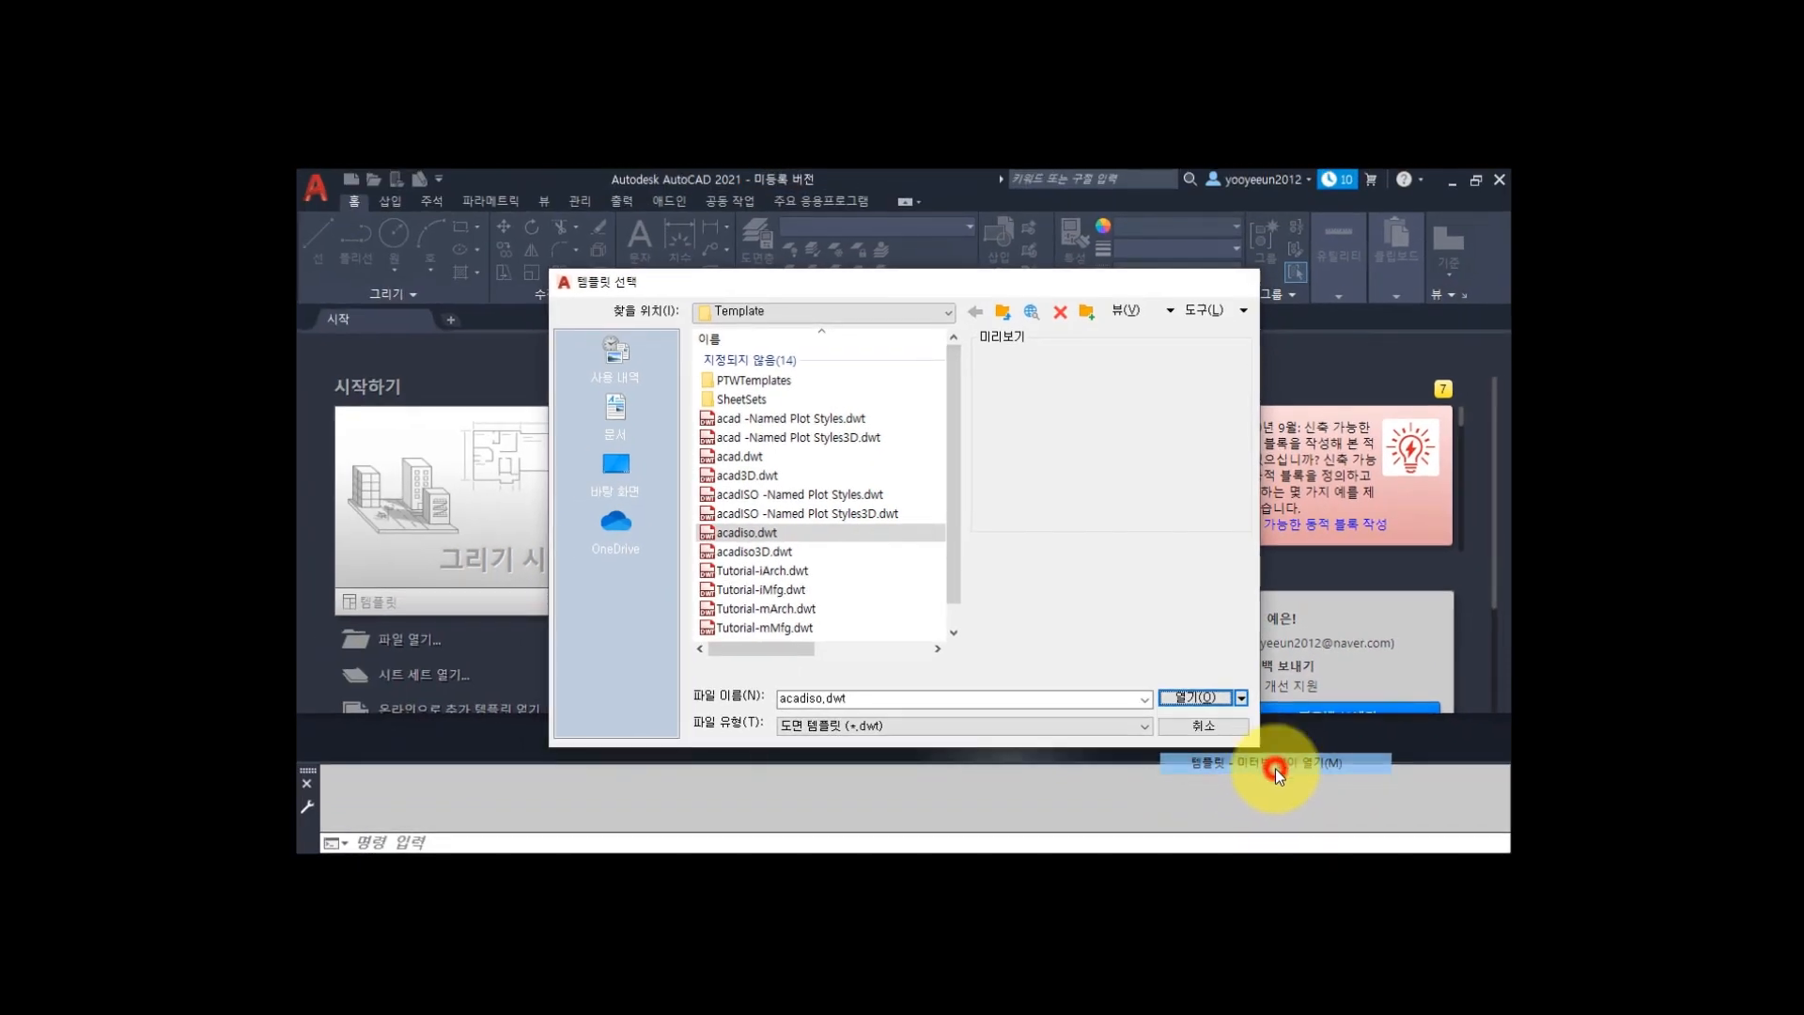
pyautogui.click(1276, 768)
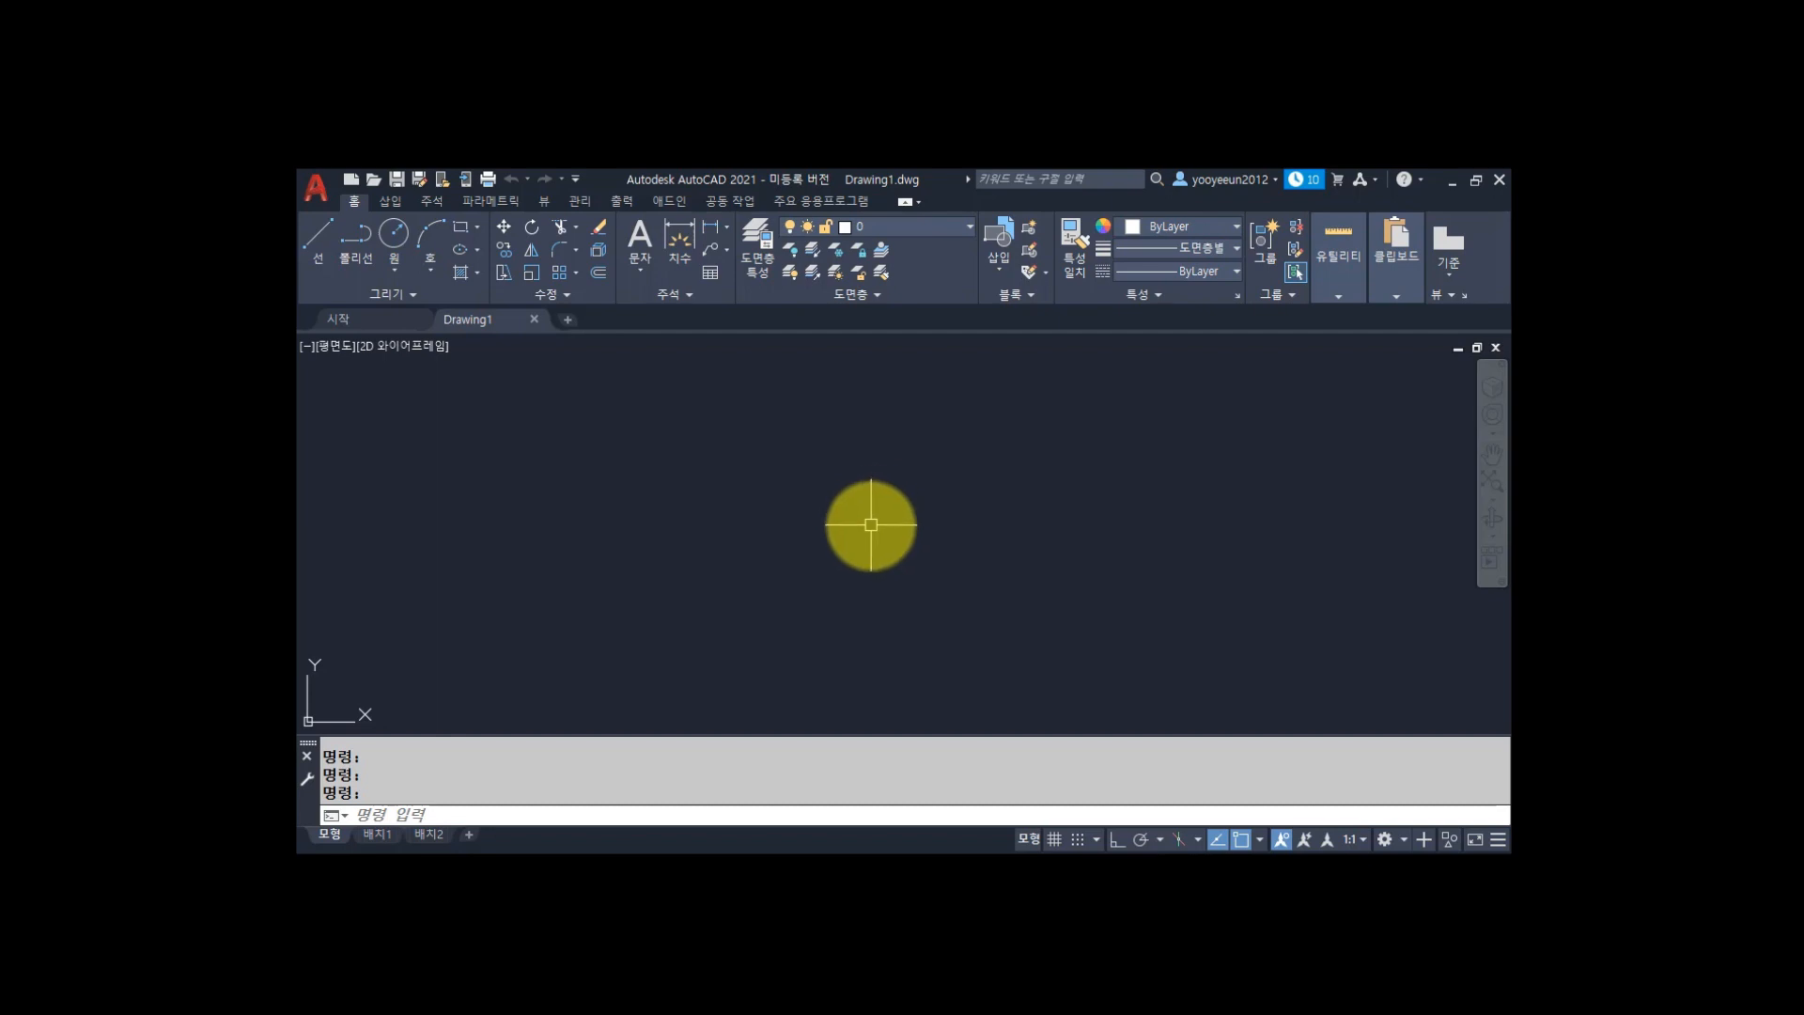
# Draw a large circle freehand in the middle of model space.
pyautogui.write('c')
pyautogui.press('Return')
pyautogui.click(734, 486)
pyautogui.click(843, 595)
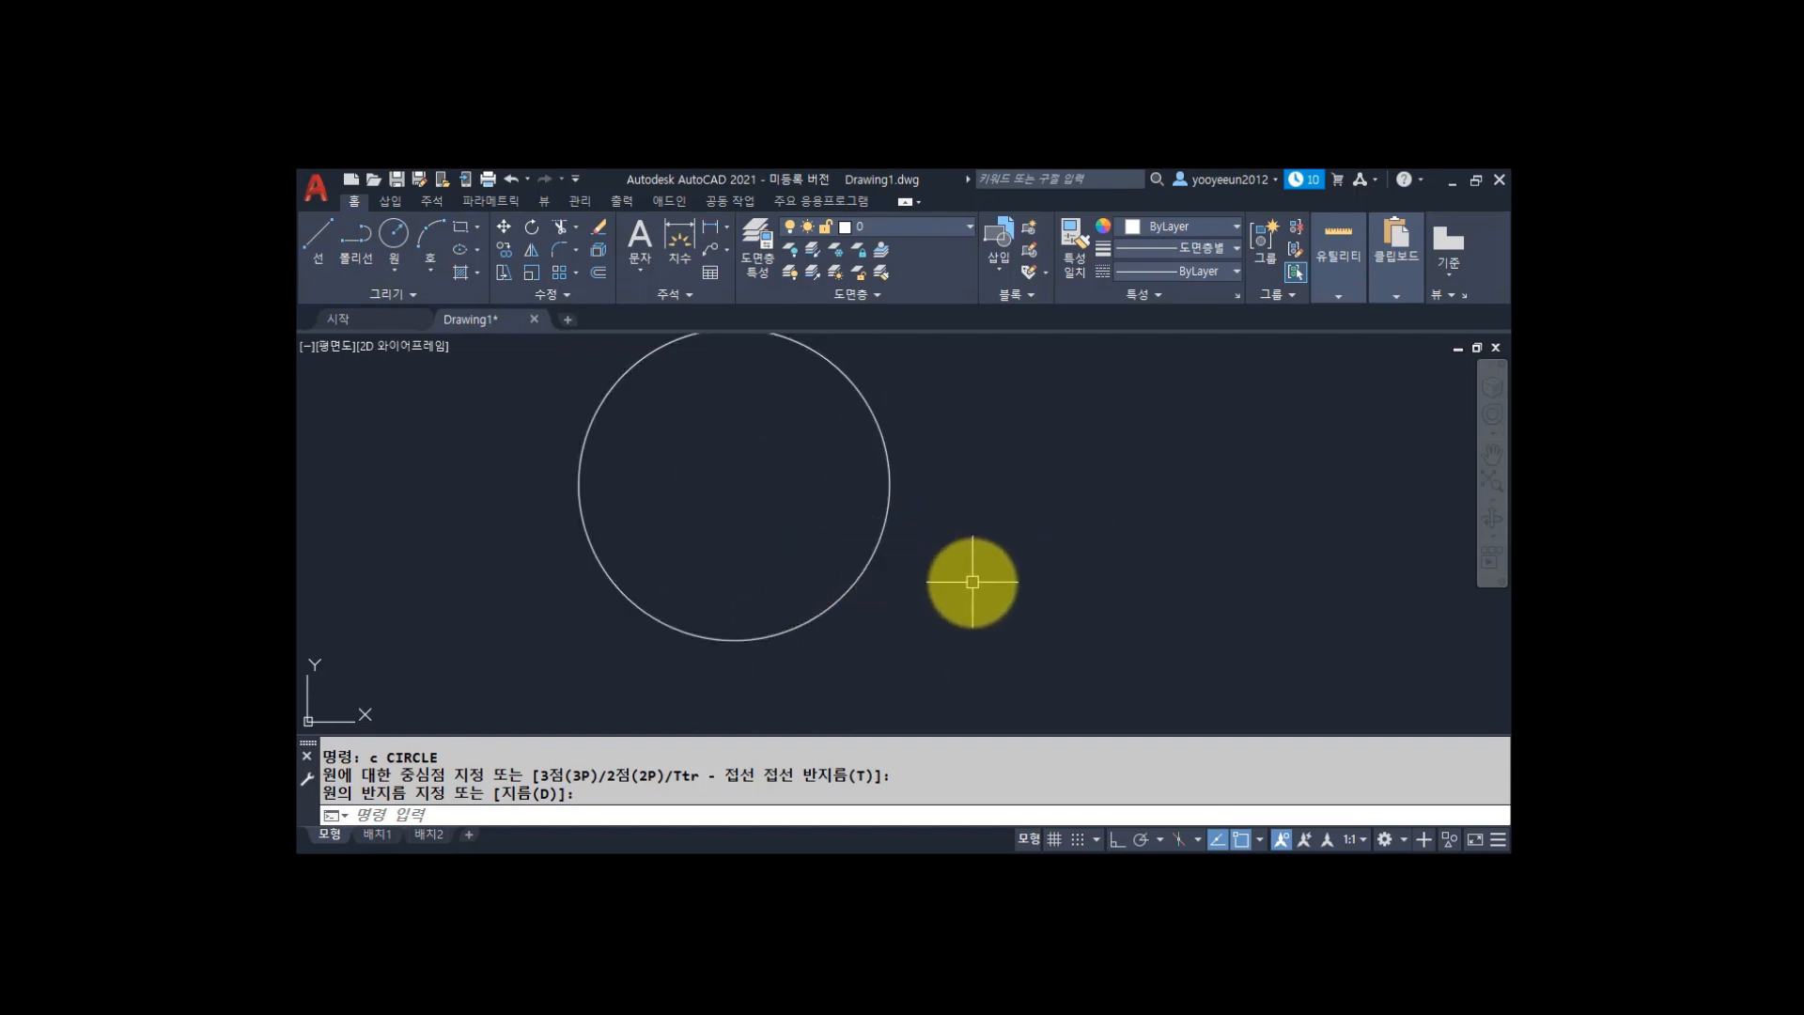
# View the circle on the first layout sheet (배치1) and return to model space.
pyautogui.click(374, 834)
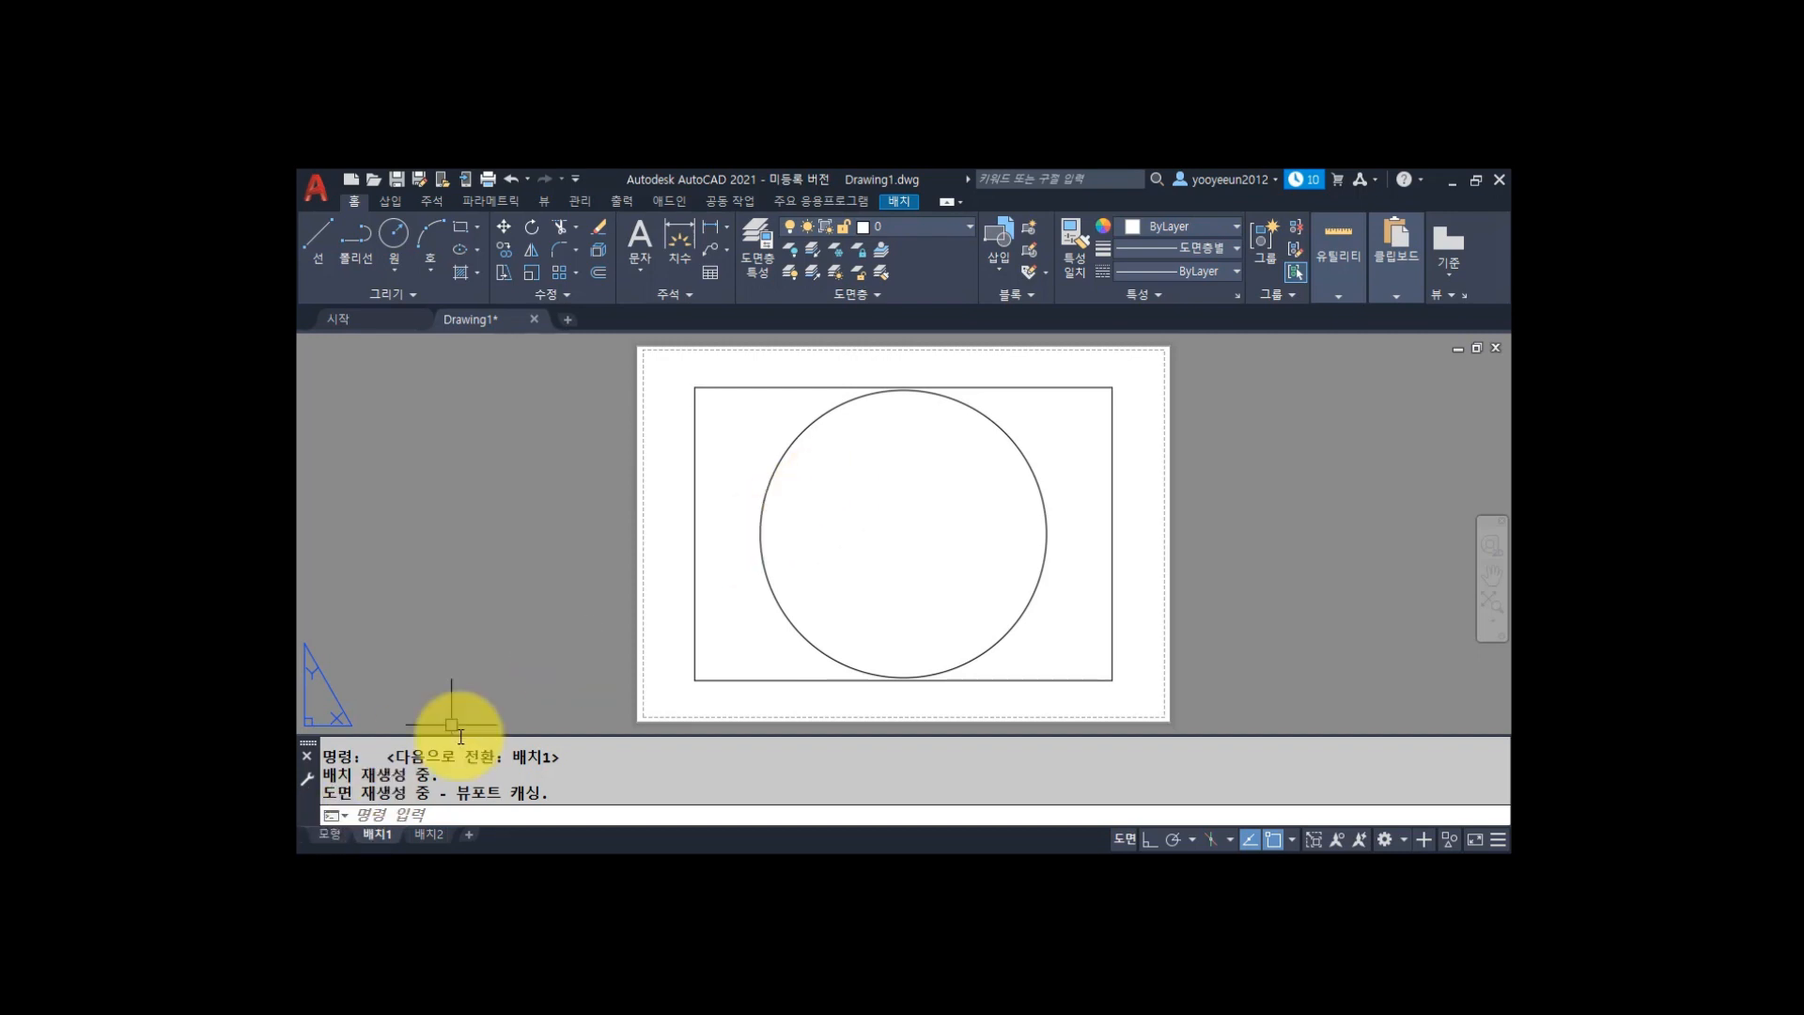
pyautogui.click(337, 838)
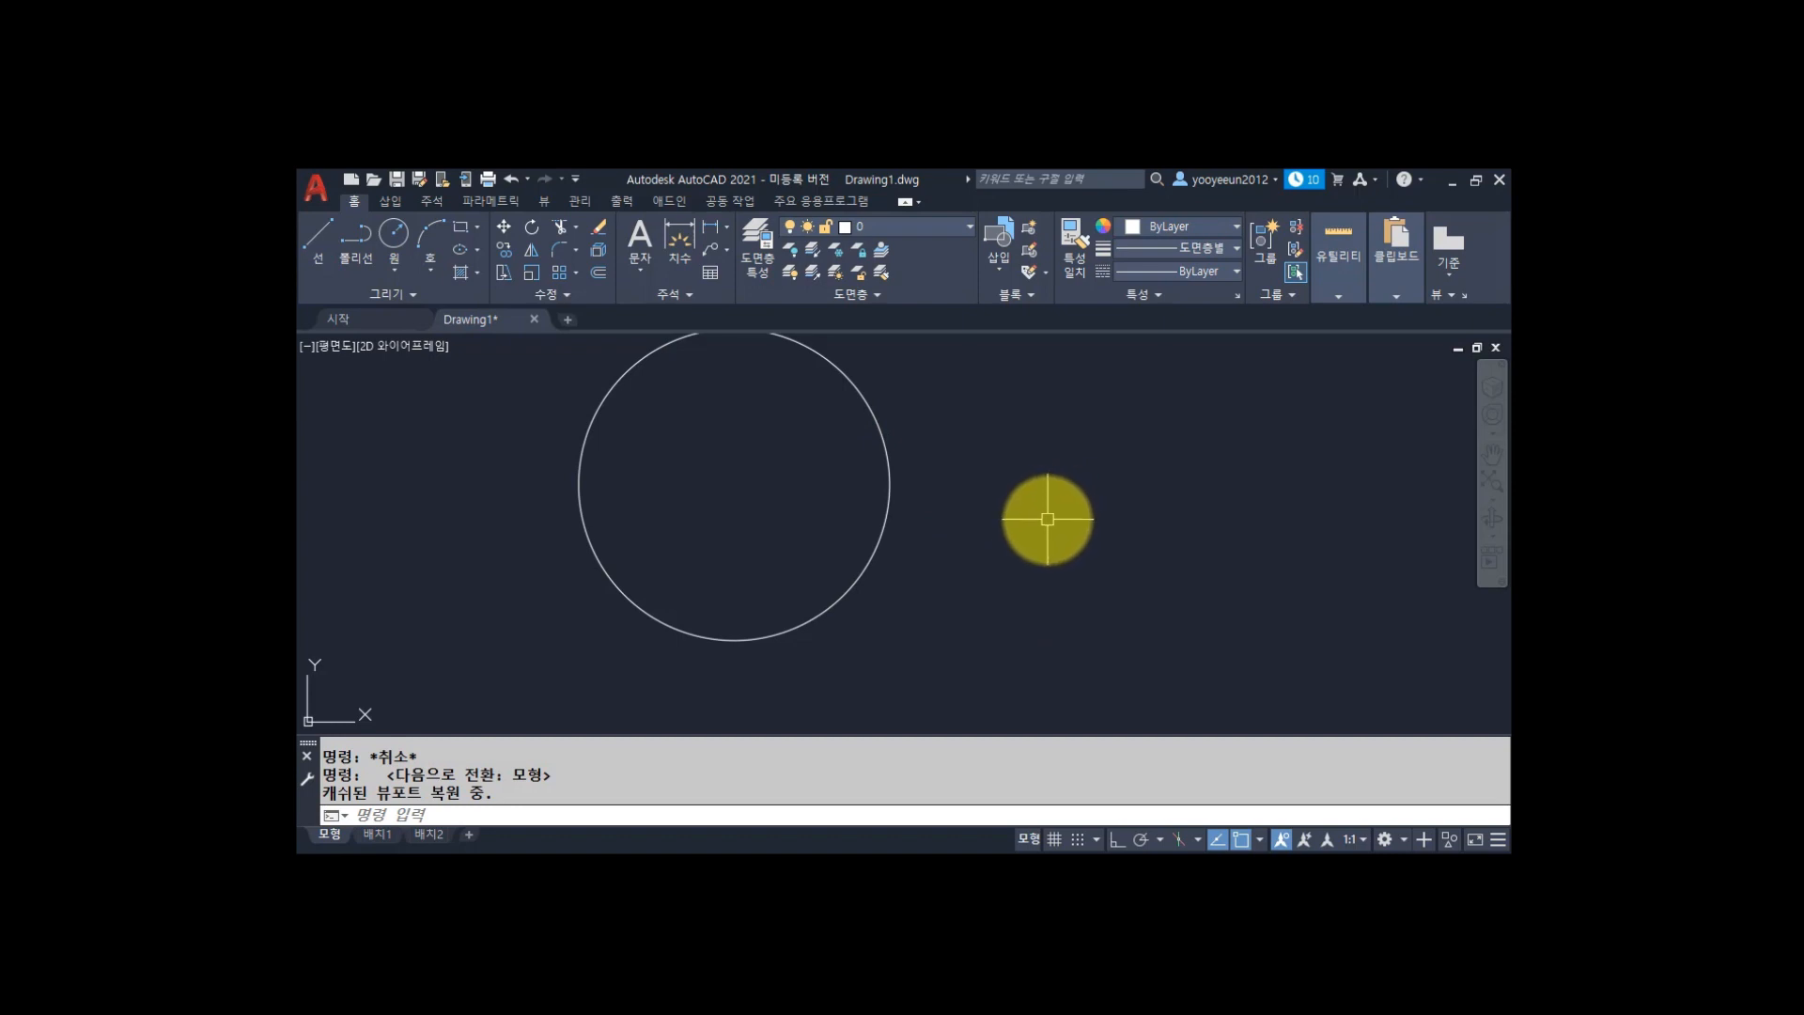
# Erase the circle from model space.
pyautogui.write('e')
pyautogui.press('Return')
pyautogui.click(898, 616)
pyautogui.click(742, 566)
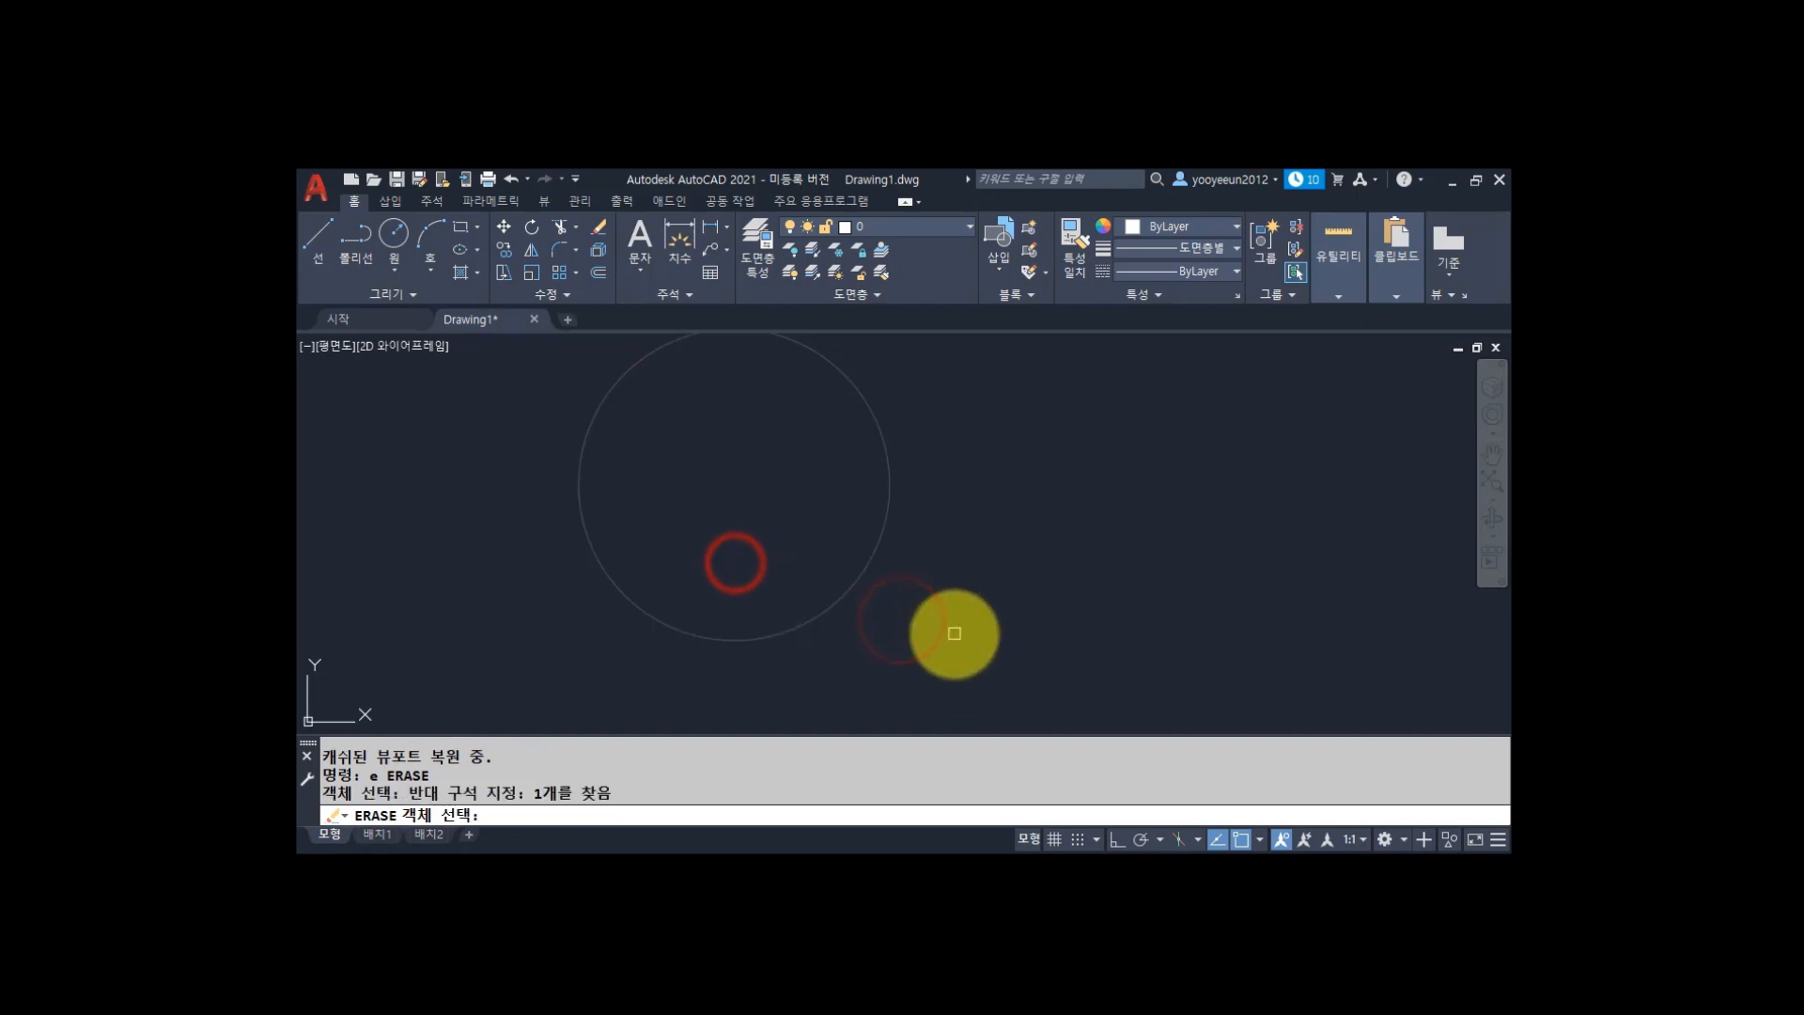
pyautogui.press('Return')
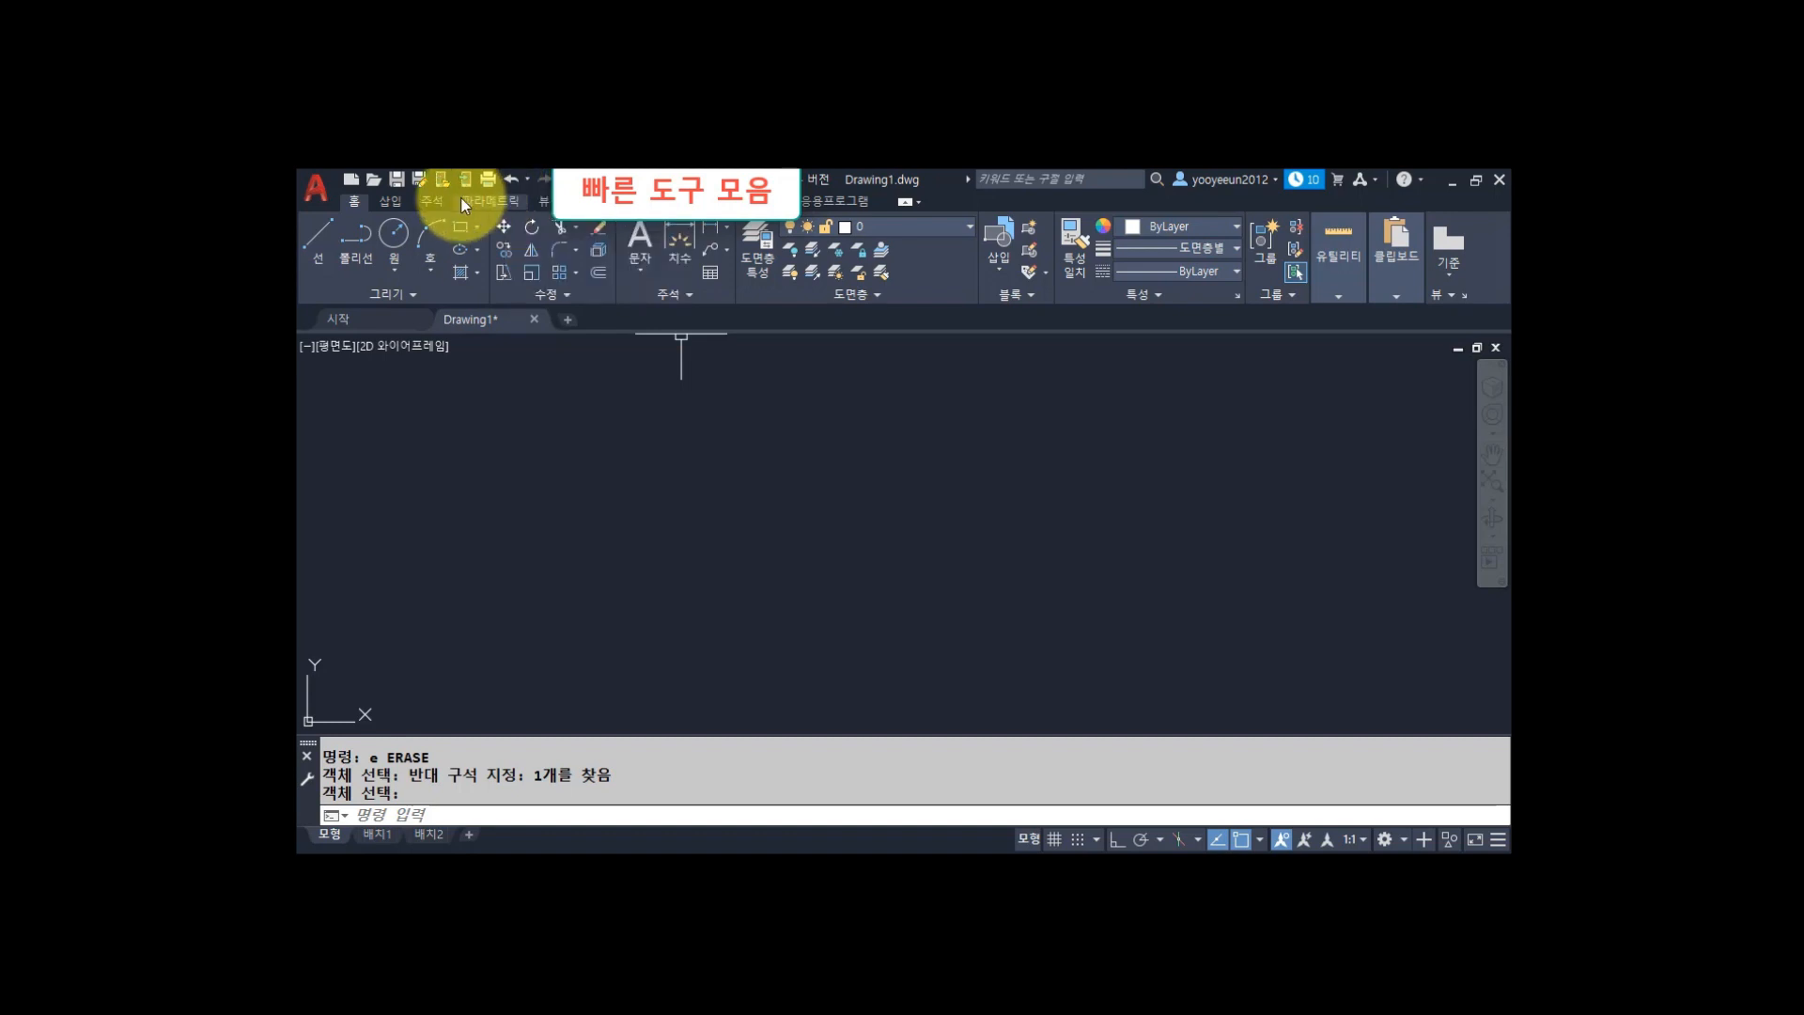
# Review the tool sets for inserting, annotation, parametric constraints, views, management, output and add-ins, and return to the home drawing tools.
pyautogui.click(391, 200)
pyautogui.click(431, 201)
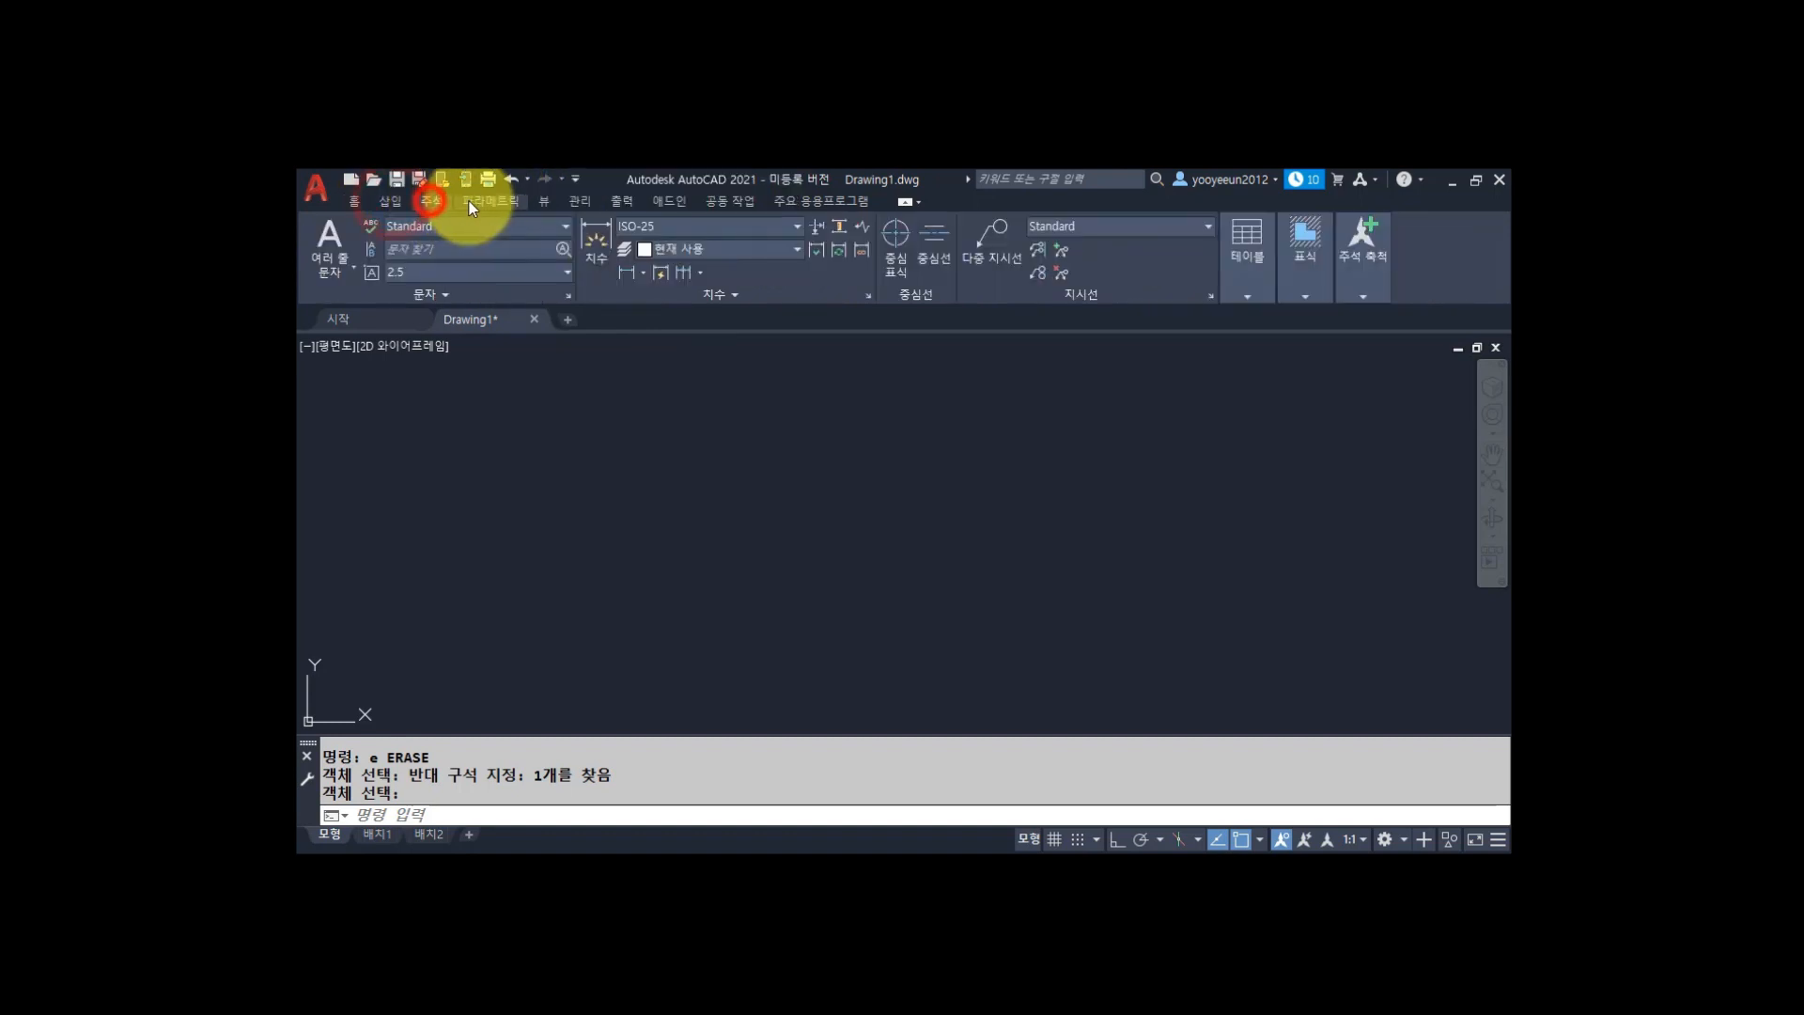
pyautogui.click(491, 200)
pyautogui.click(543, 200)
pyautogui.click(579, 200)
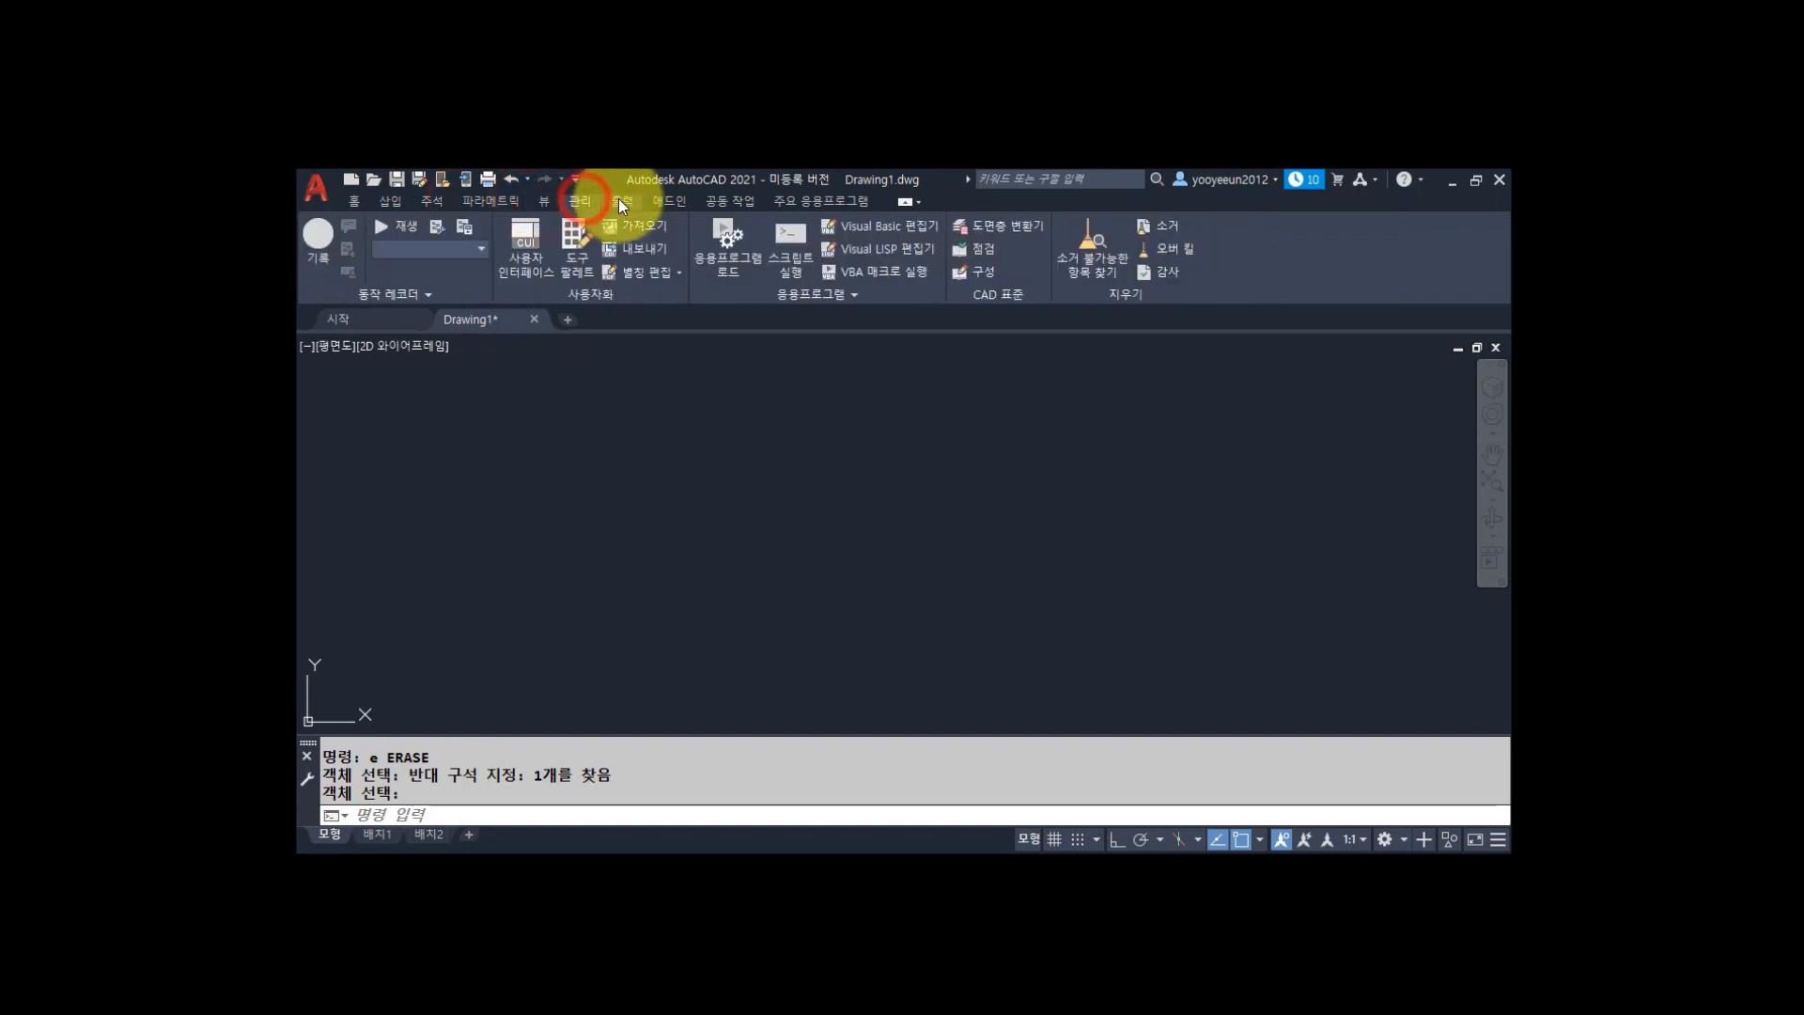
pyautogui.click(620, 200)
pyautogui.click(668, 200)
pyautogui.click(354, 201)
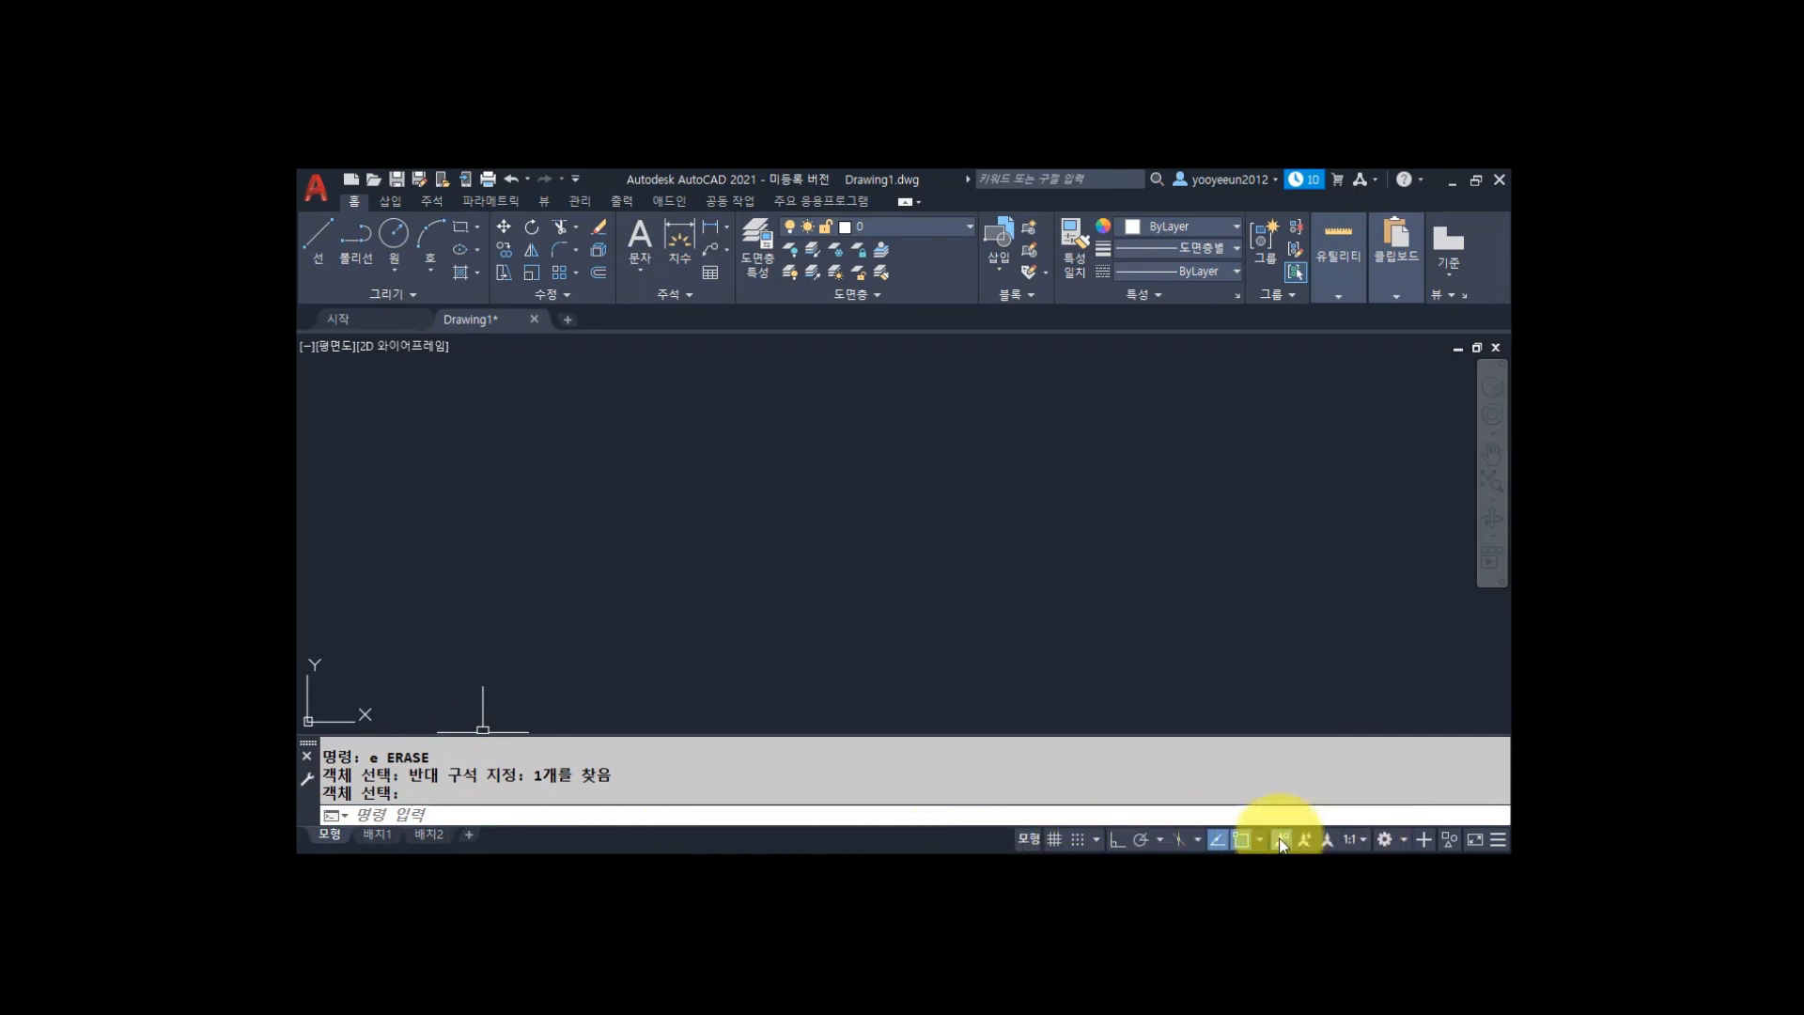
# Turn off object snap tracking and object snap.
pyautogui.click(1219, 843)
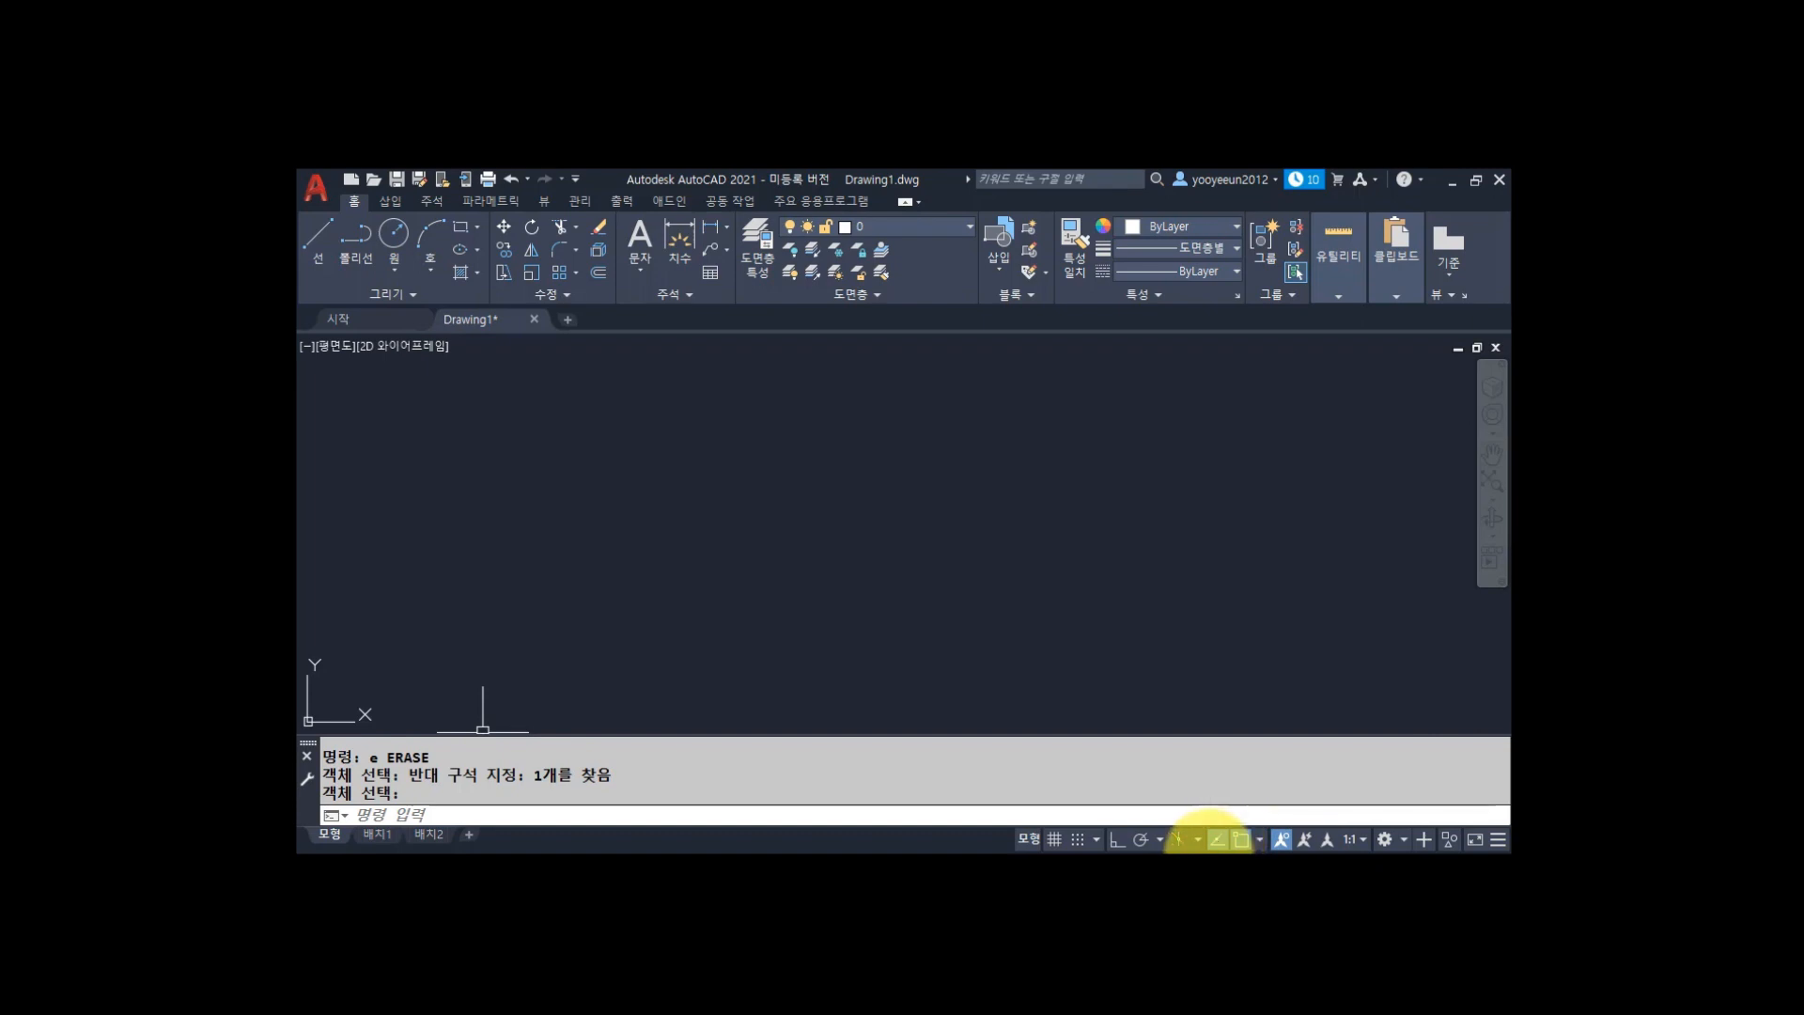
pyautogui.click(1217, 838)
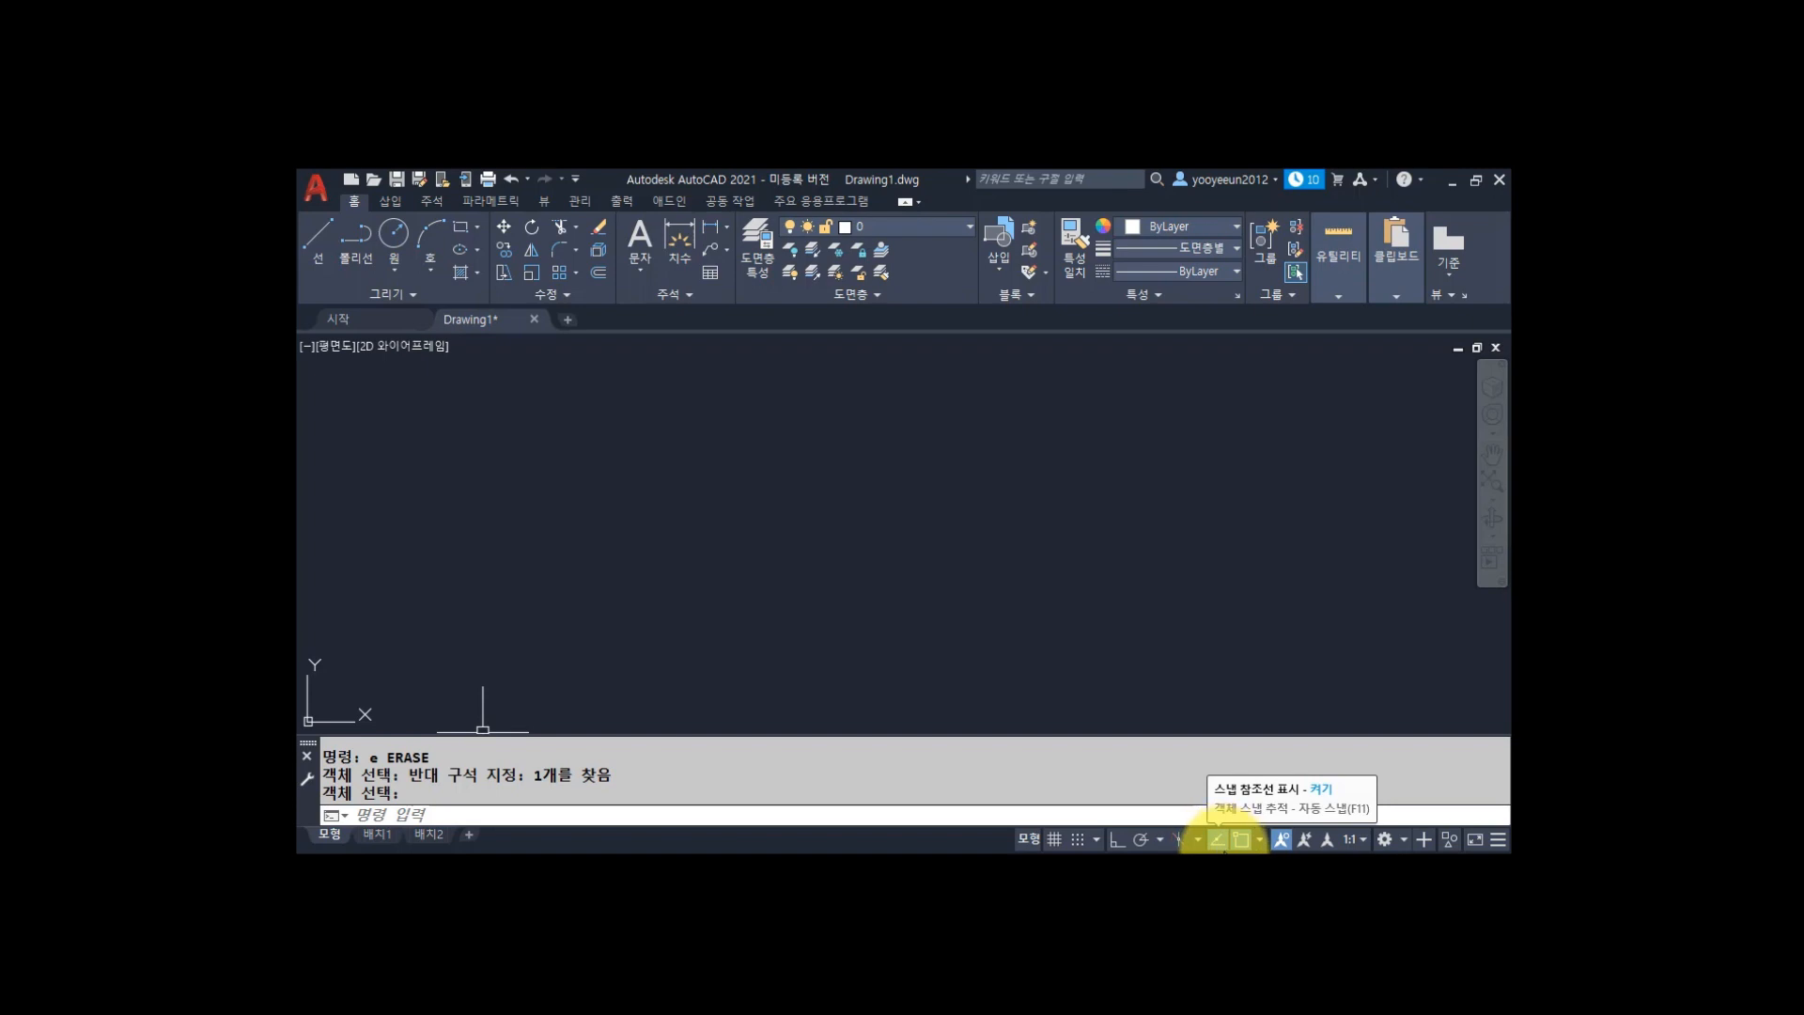
pyautogui.click(1217, 837)
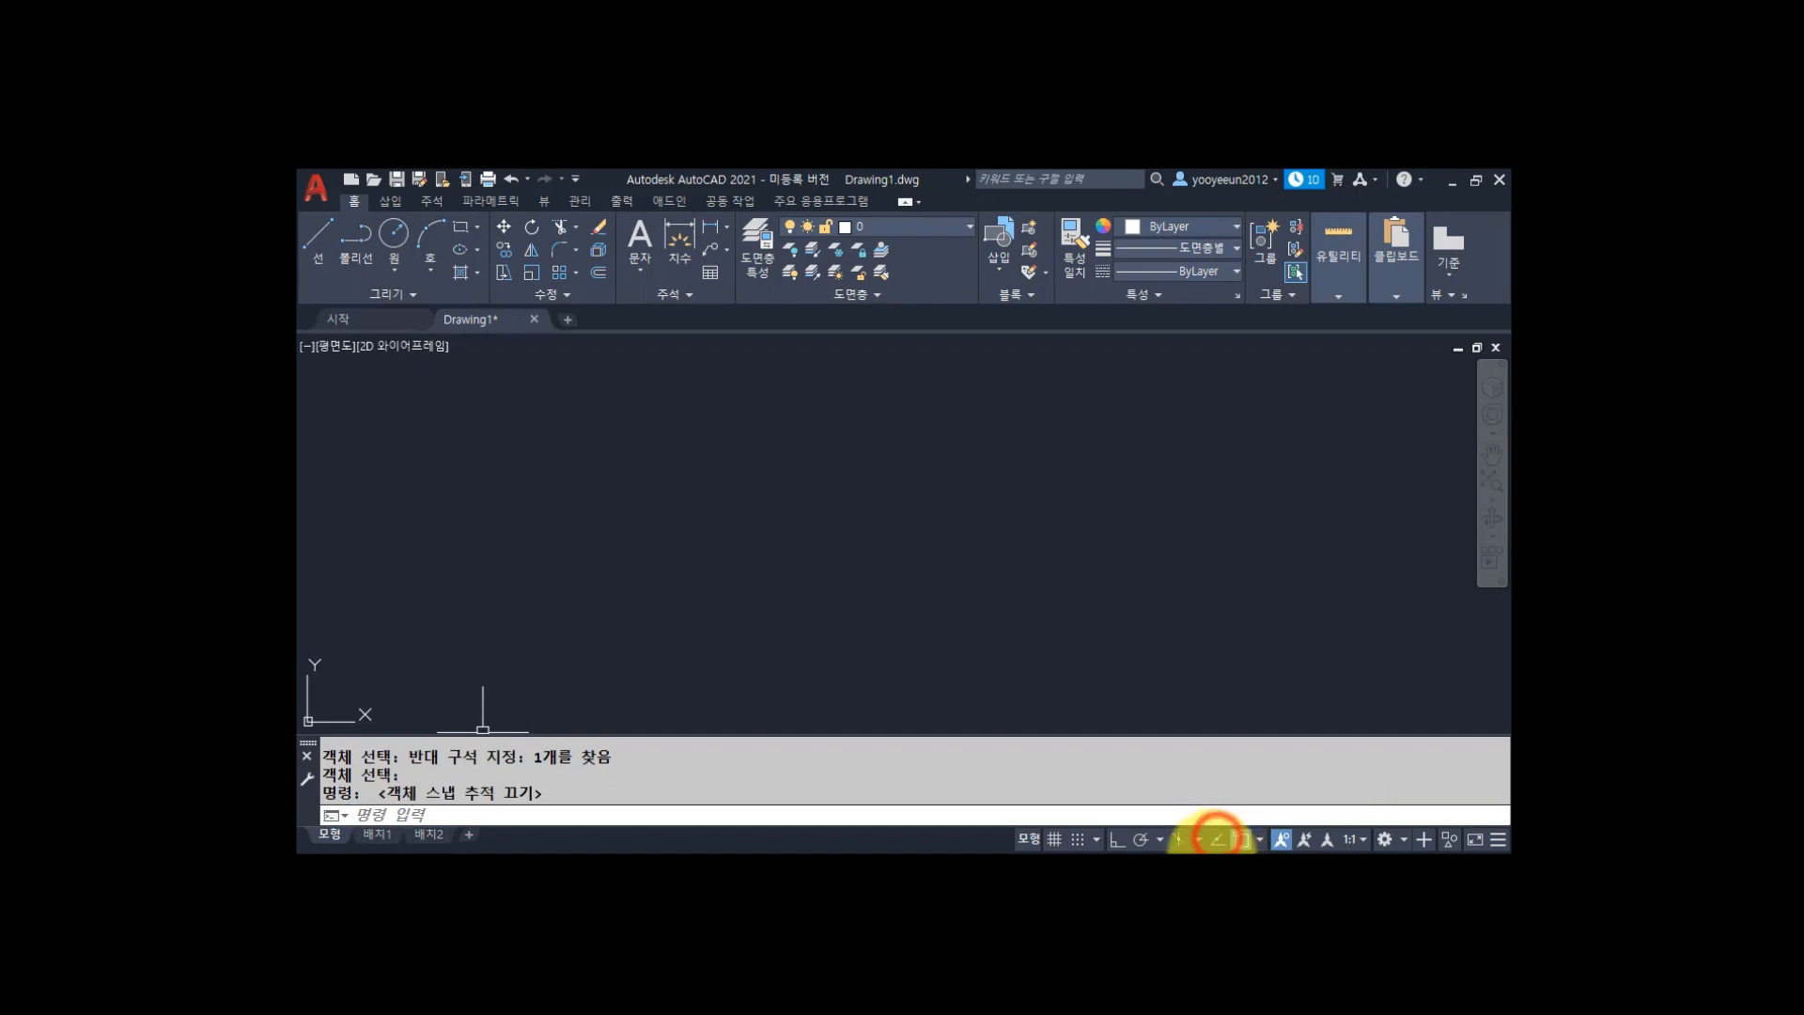
pyautogui.click(1241, 841)
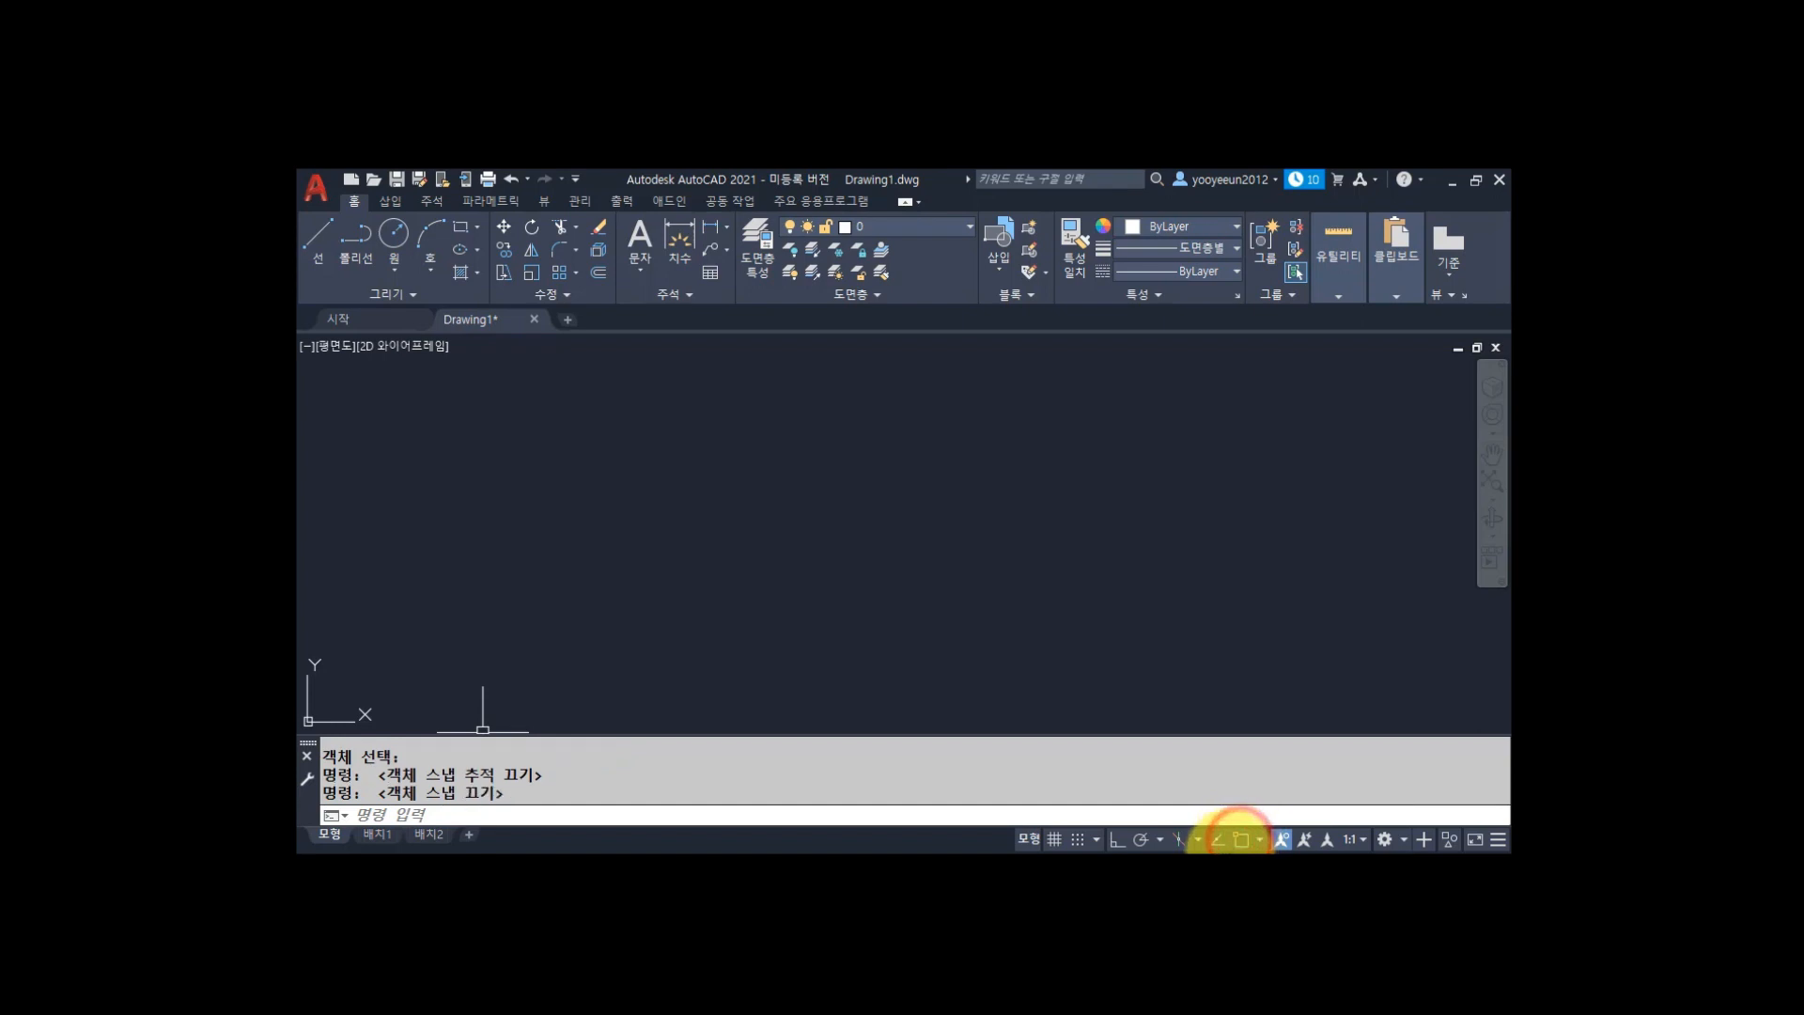
pyautogui.click(1281, 841)
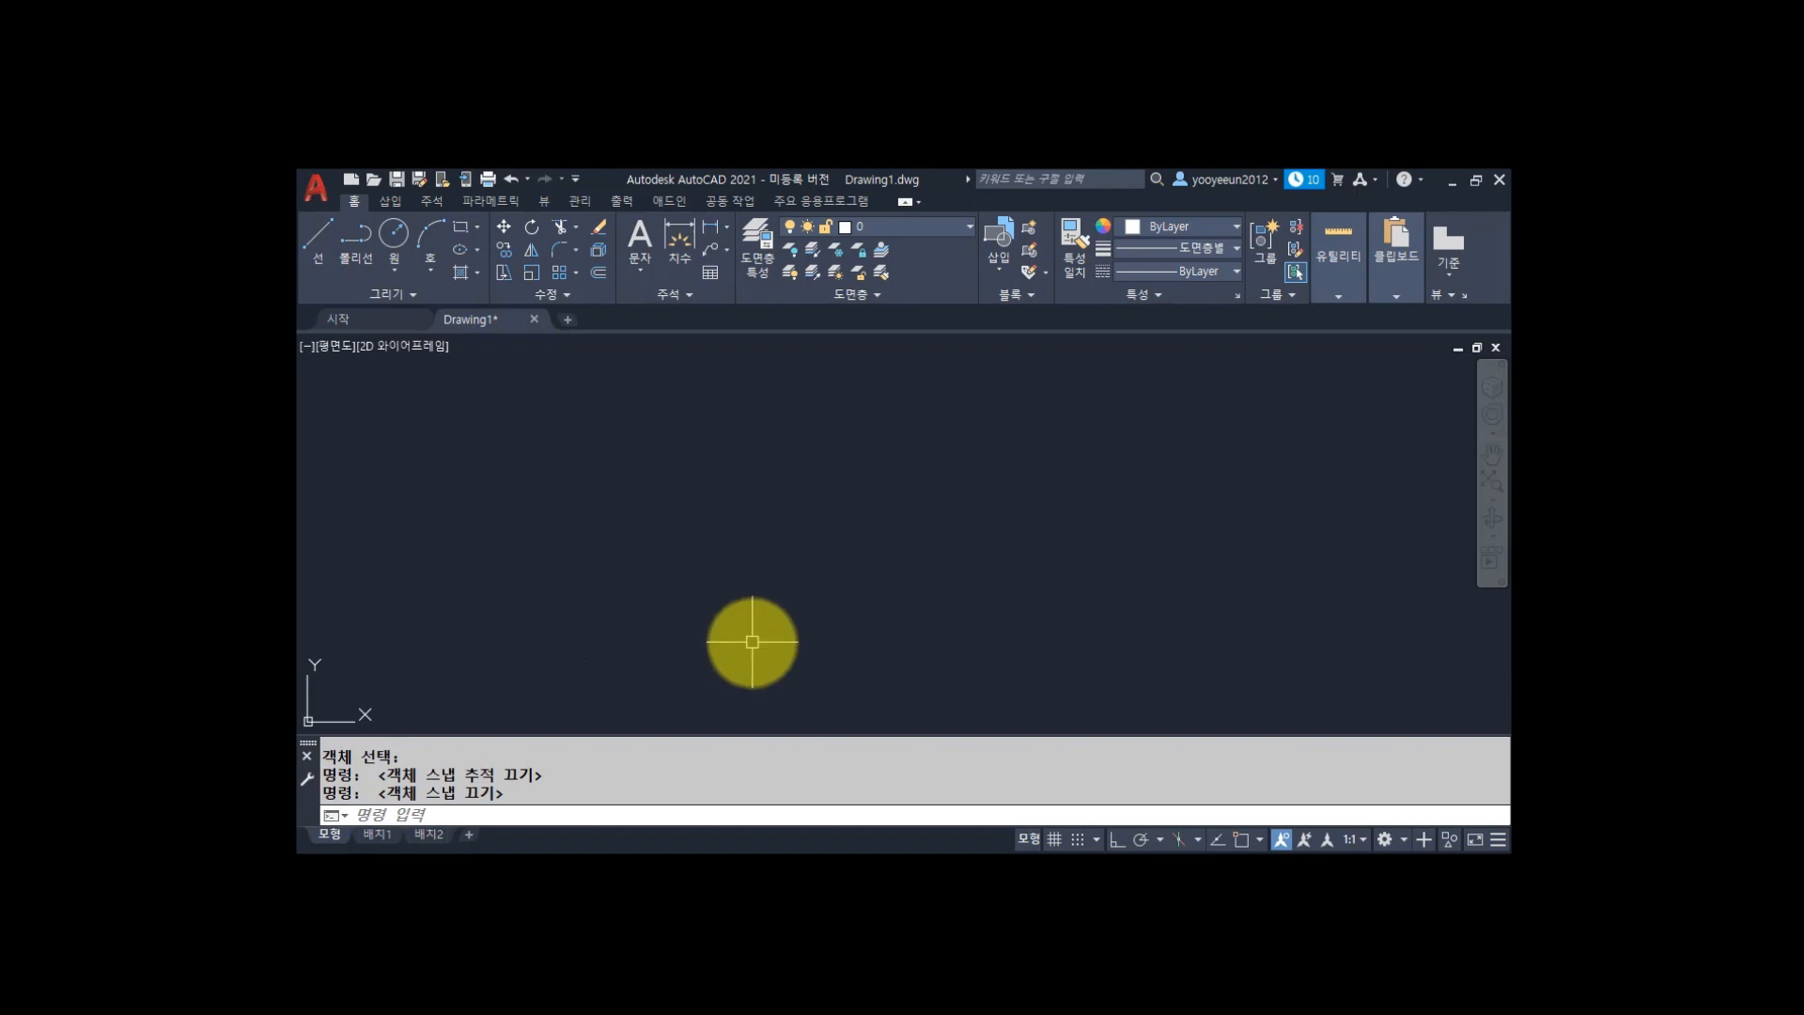
pyautogui.hotkey('alt', 'Tab')
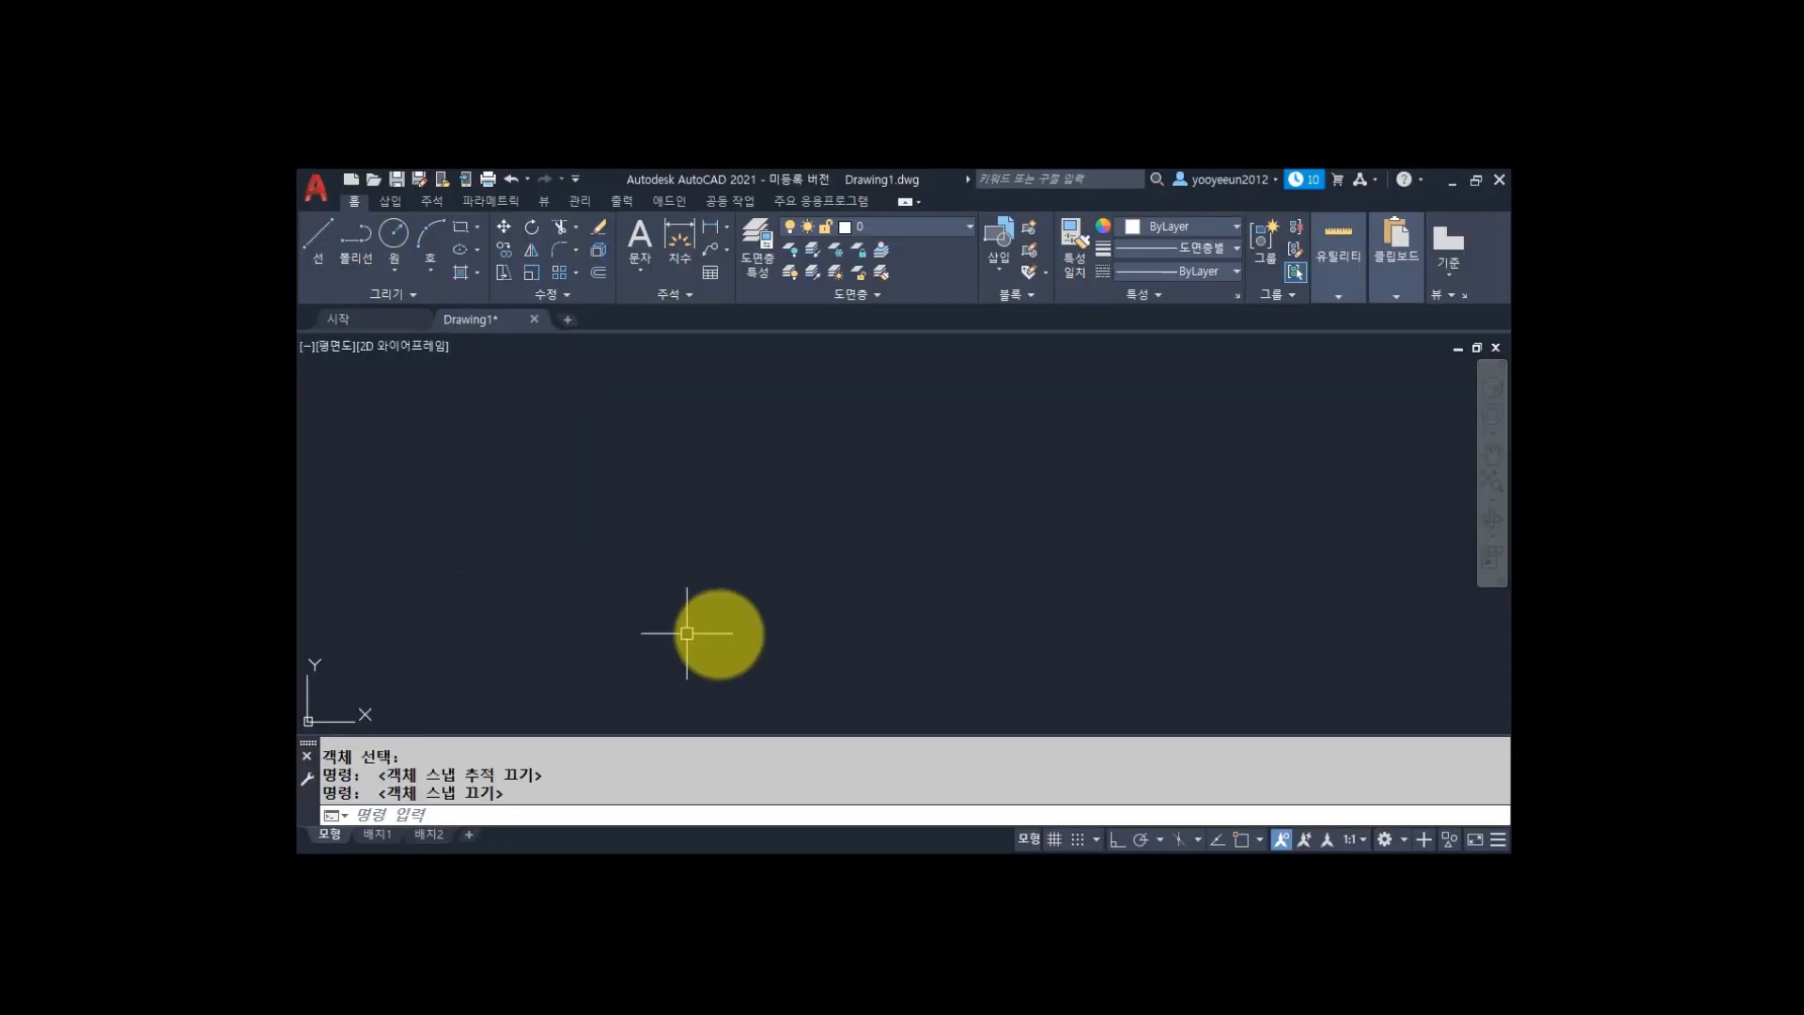
pyautogui.click(811, 580)
pyautogui.click(573, 522)
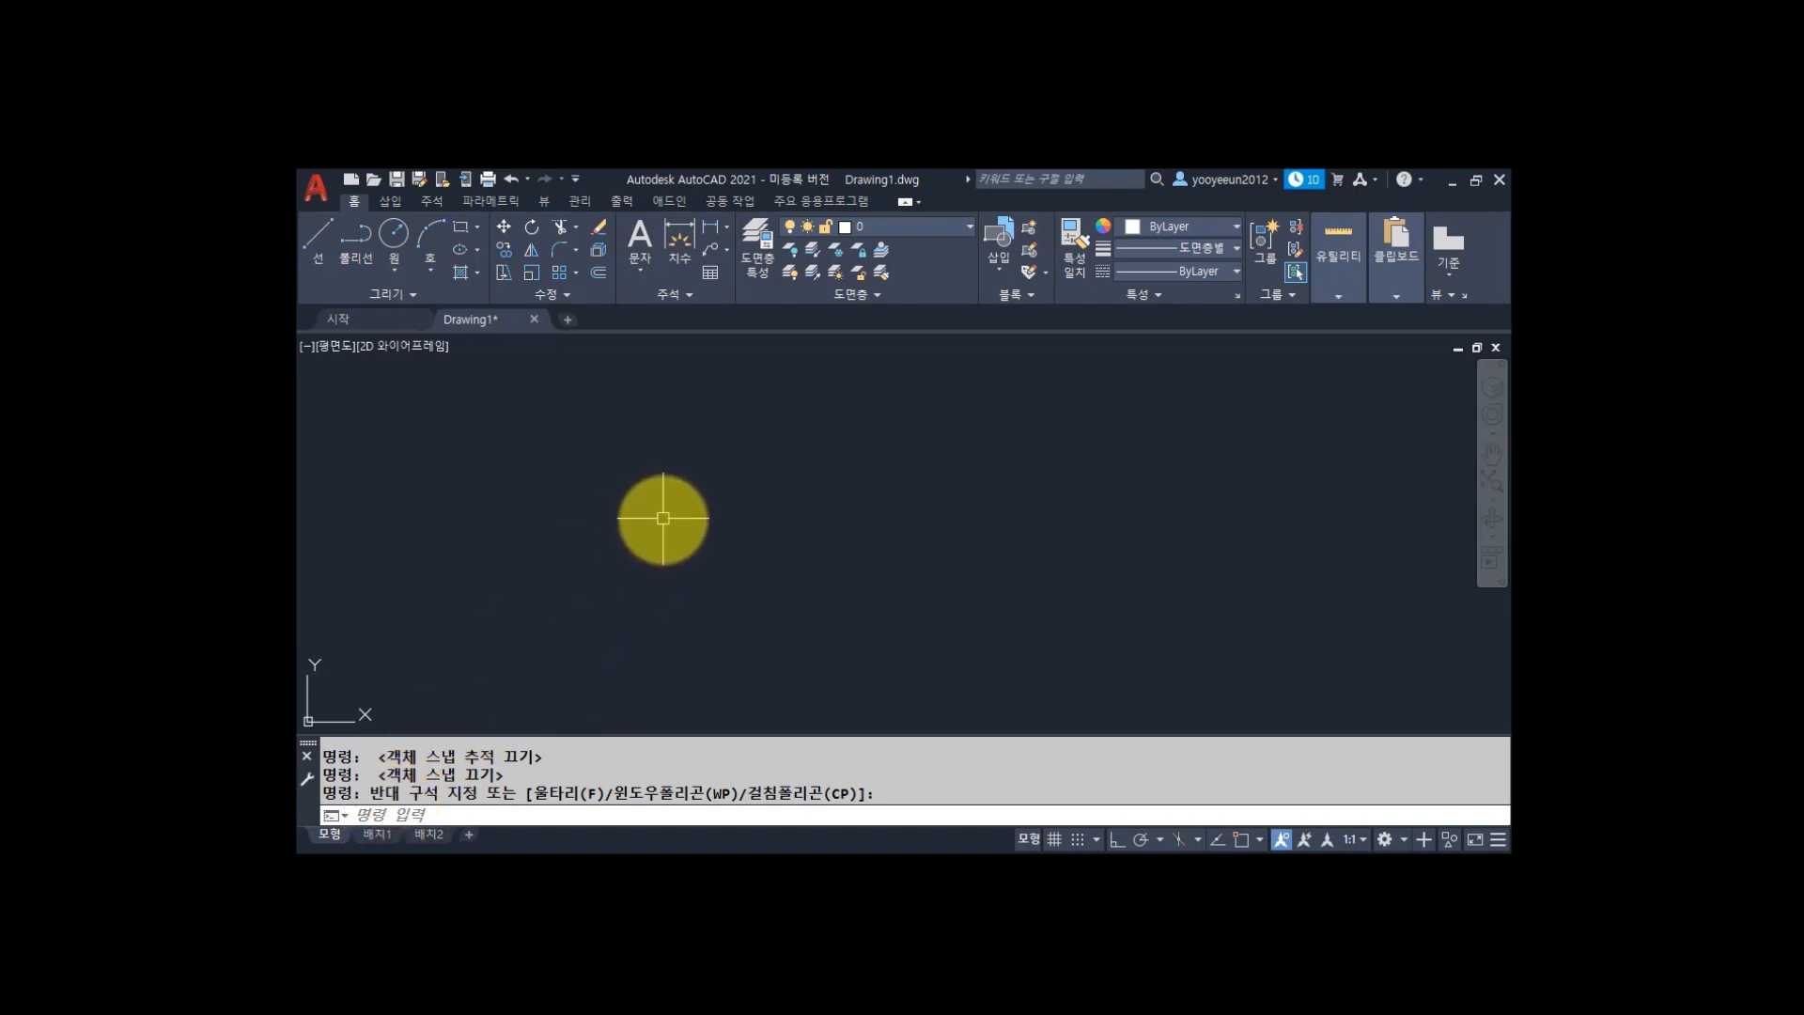
pyautogui.write('dsfsdsssdsdfsdfsd')
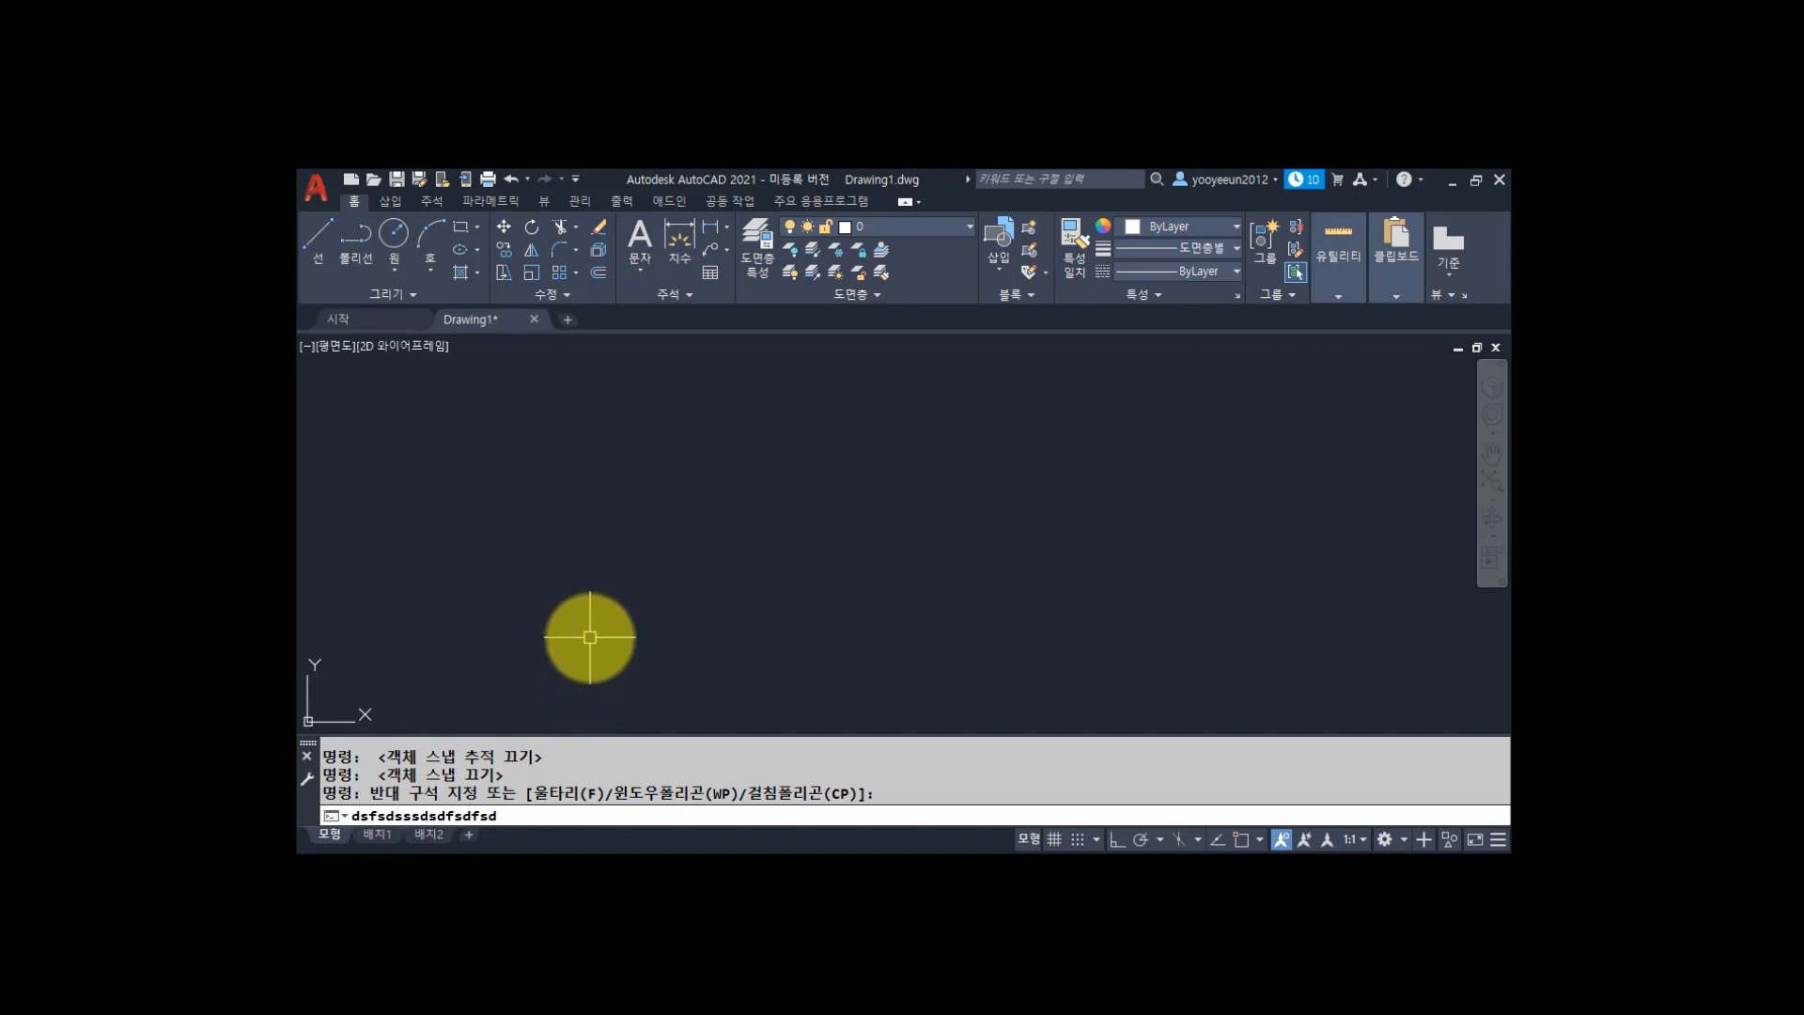
pyautogui.press('Escape')
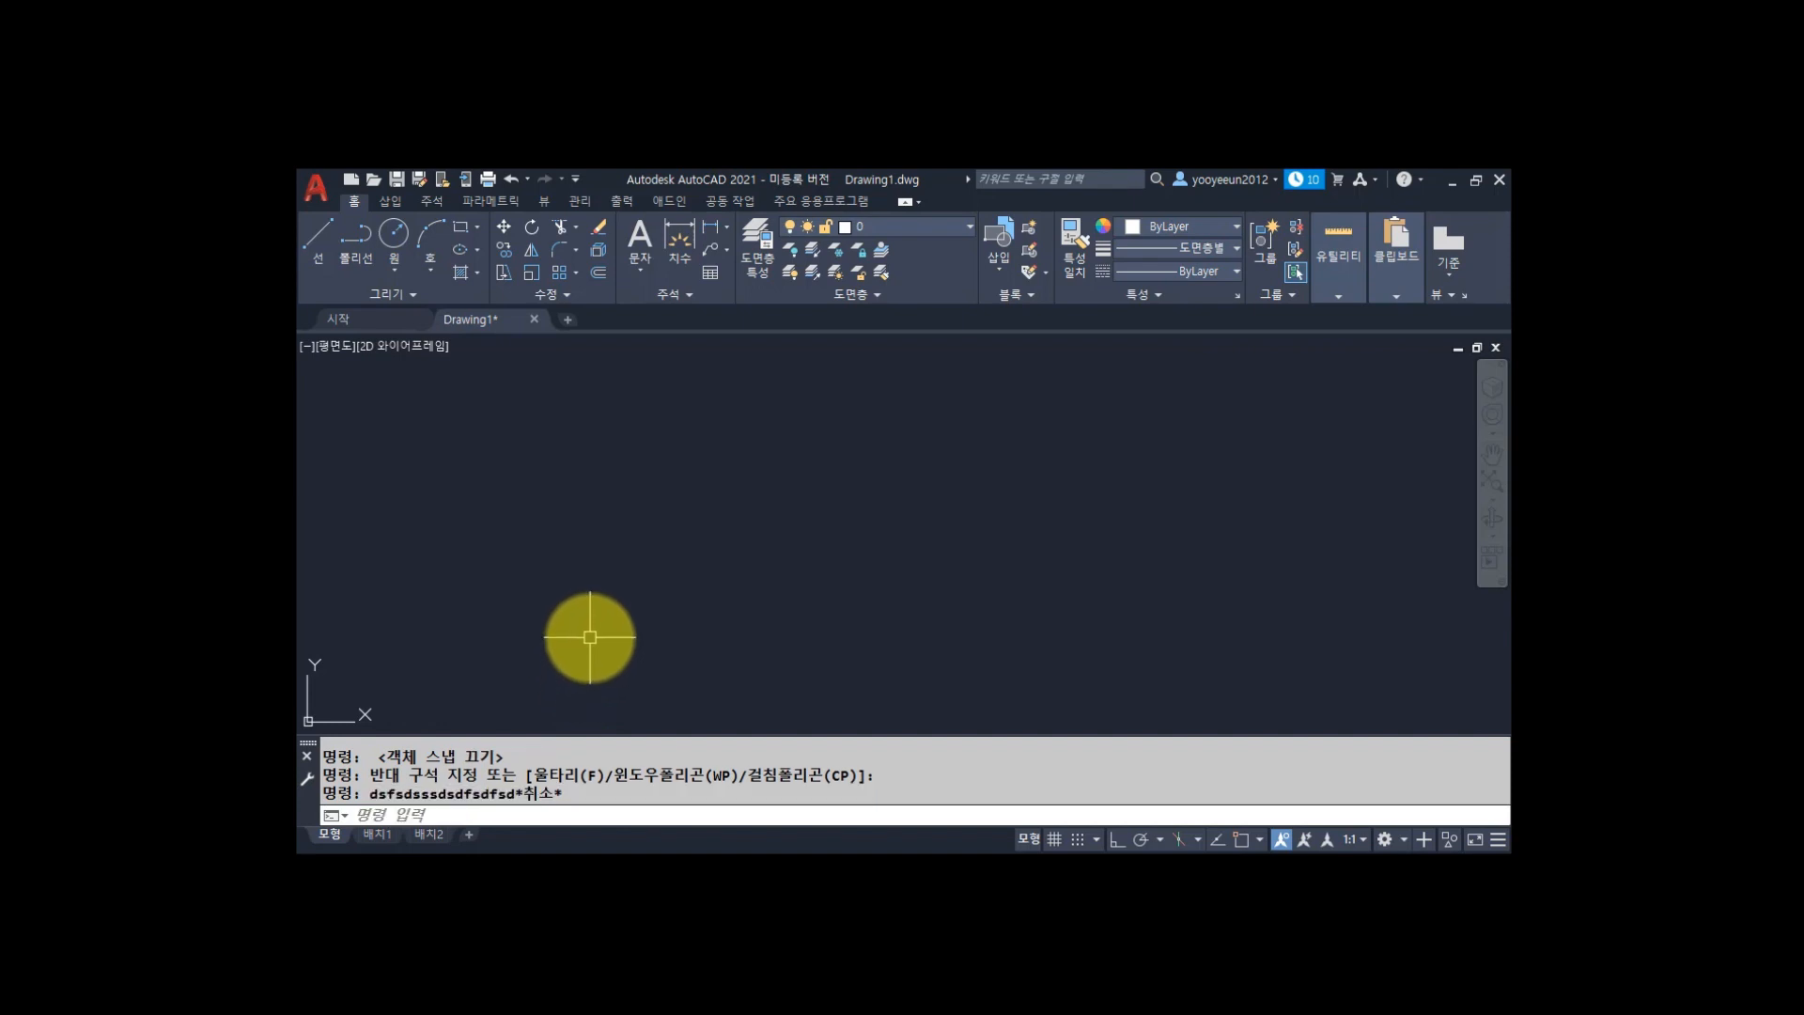
pyautogui.press('Escape')
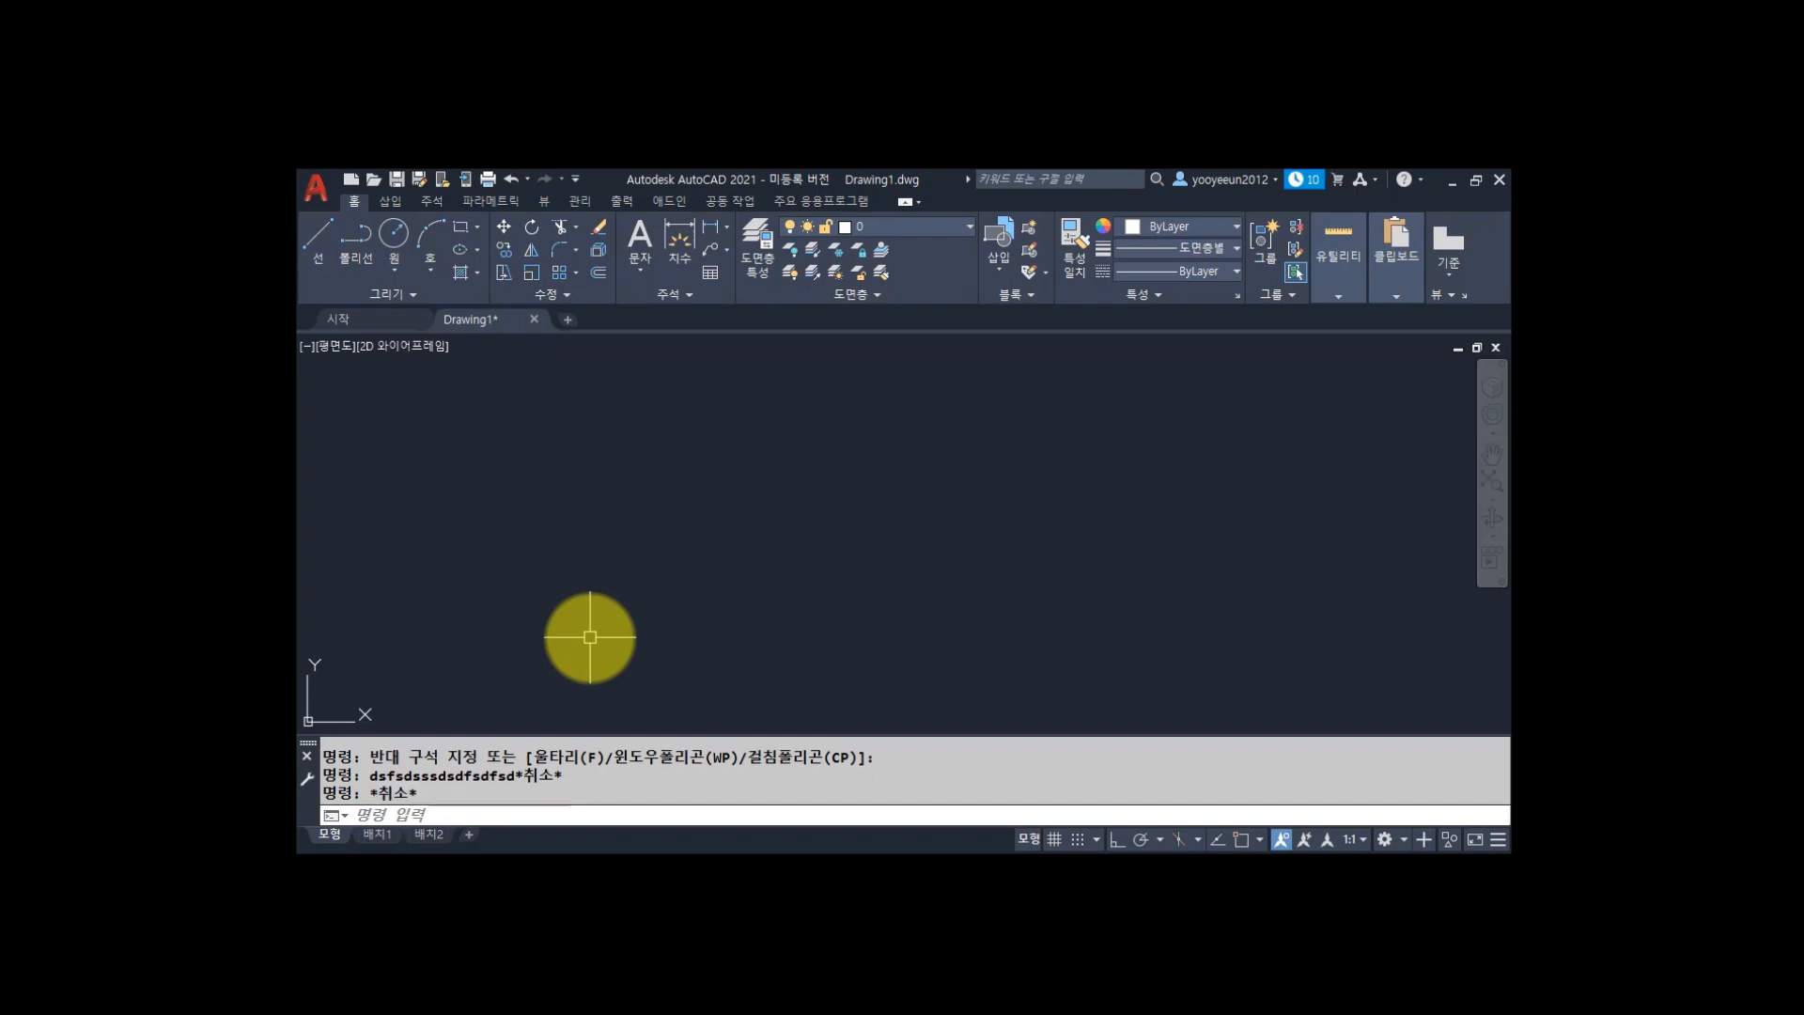
pyautogui.press('Escape')
pyautogui.press('Escape')
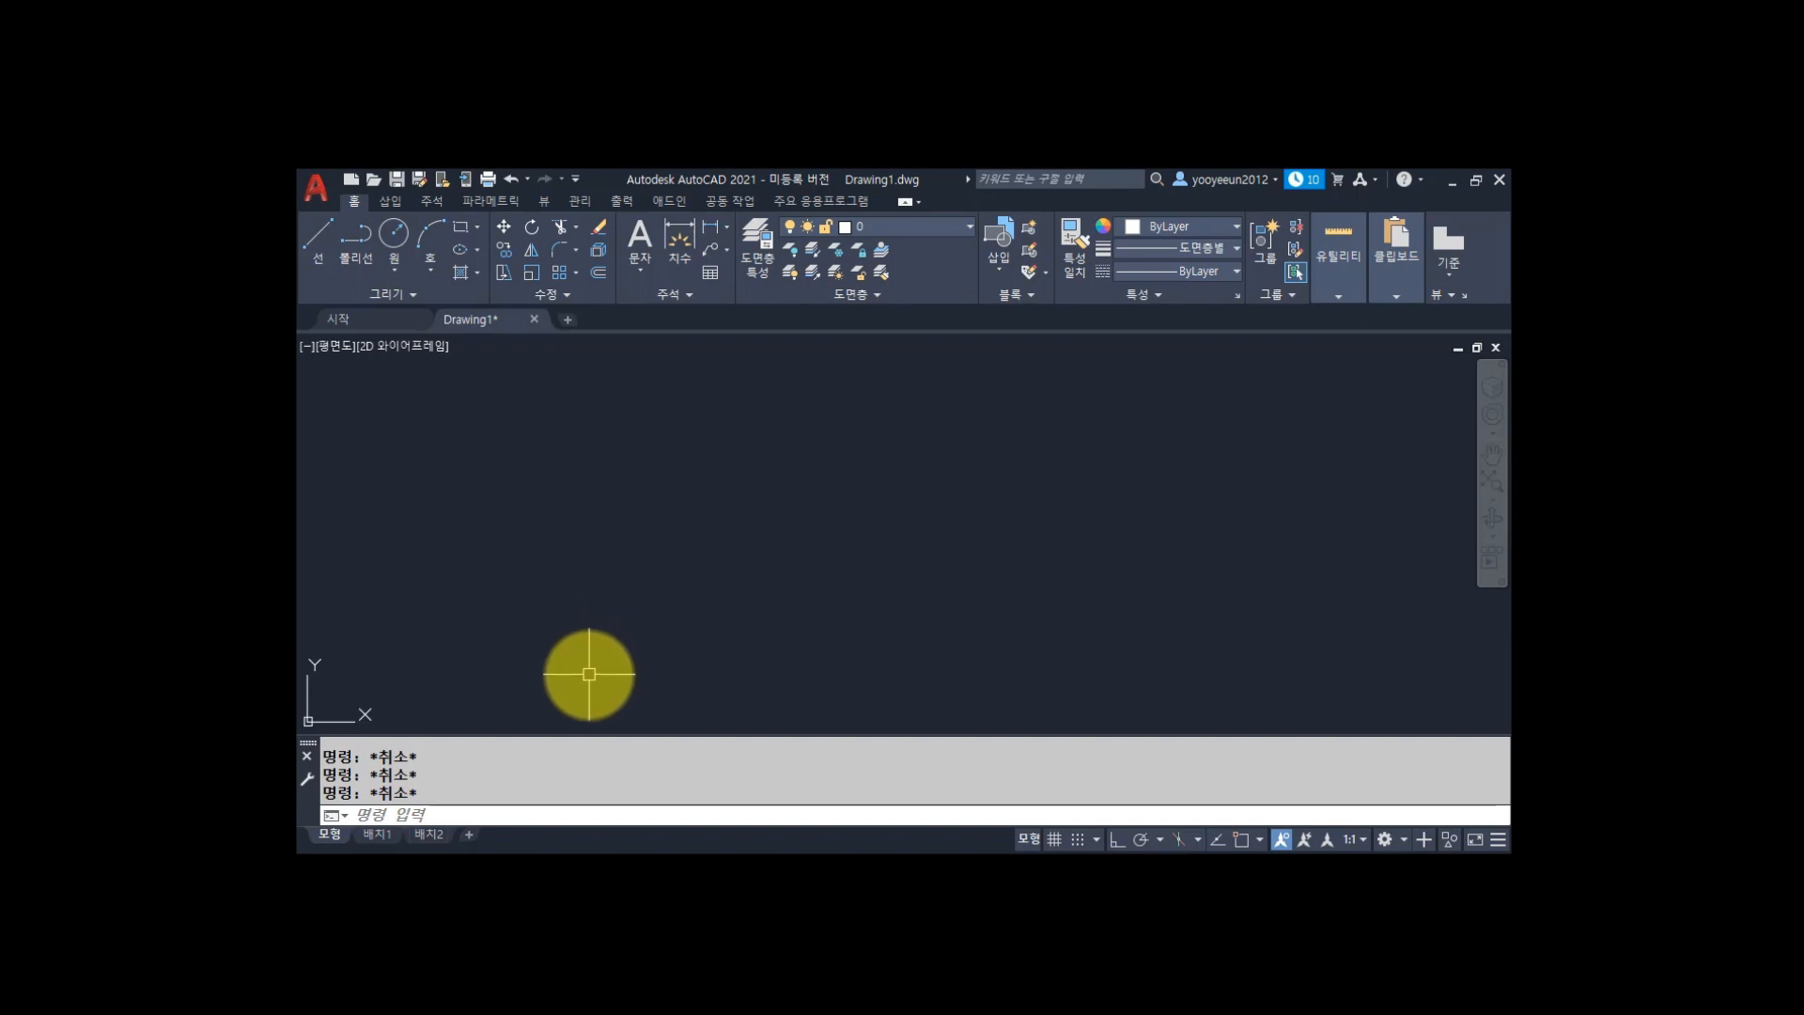
# Open the lineweight settings with the LINEWEIGHT command suggestion and dismiss them without changes.
pyautogui.write('LINe')
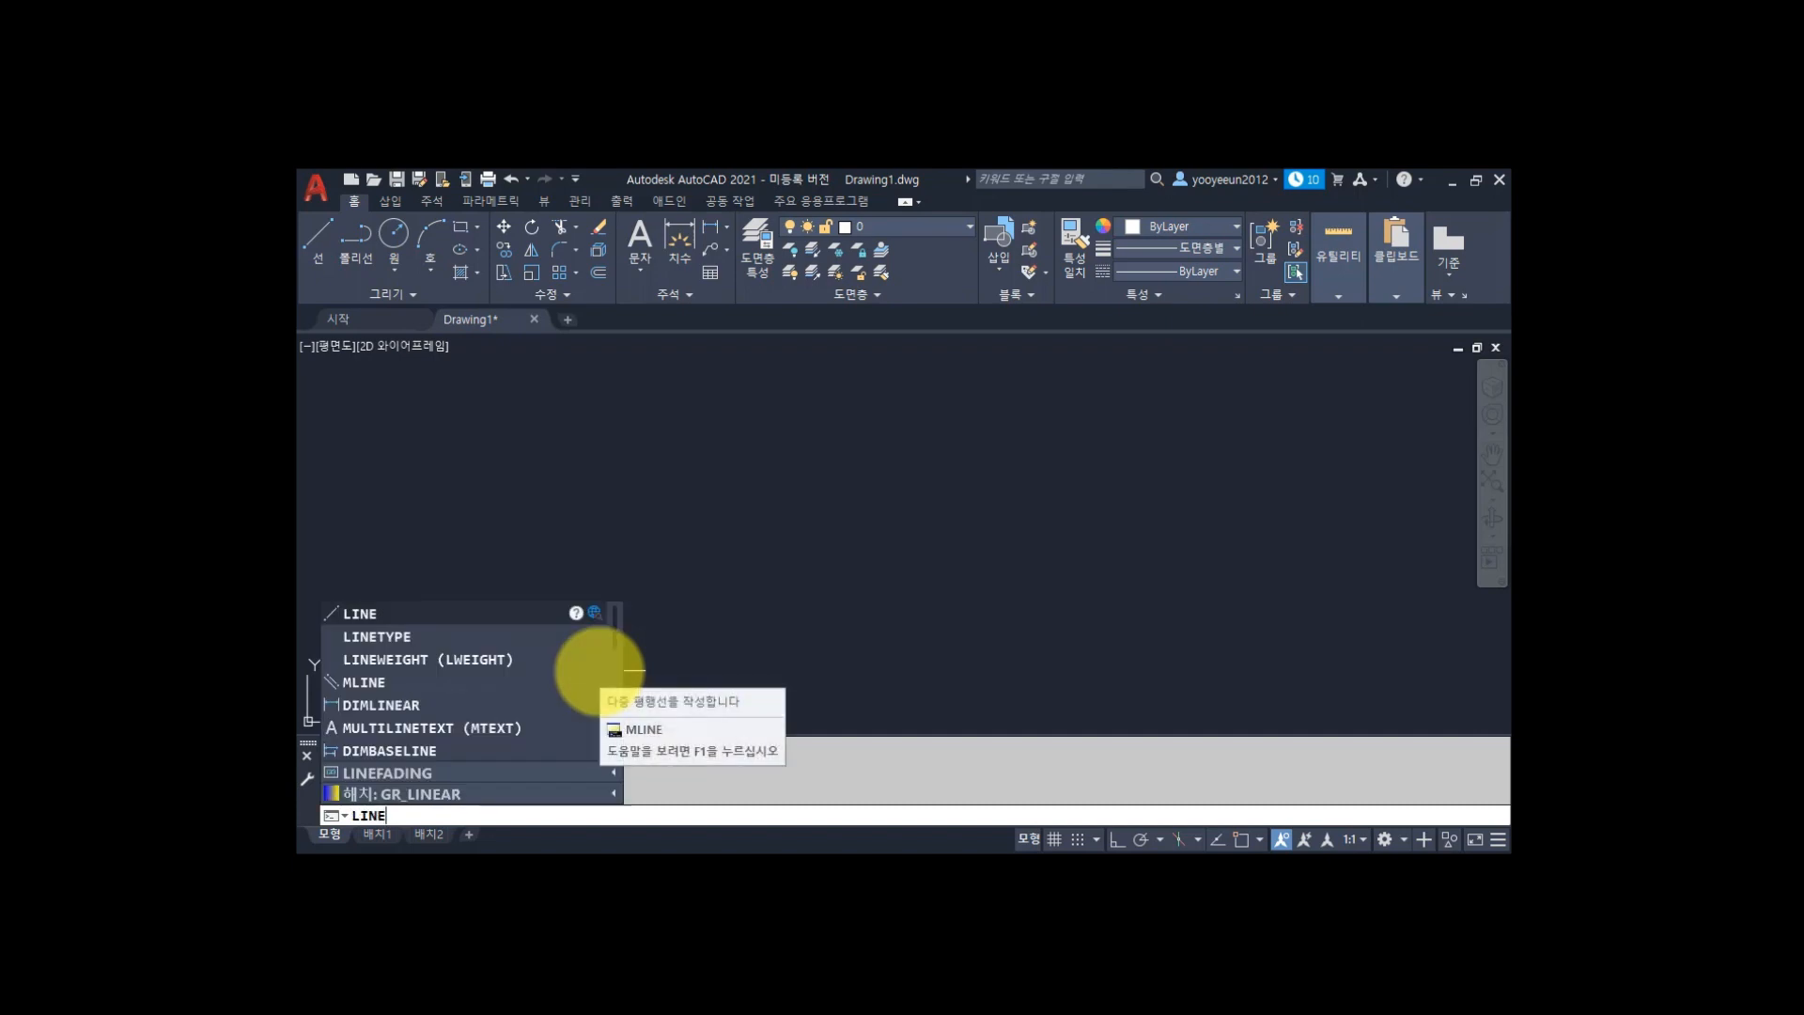
pyautogui.press('Down')
pyautogui.press('Down')
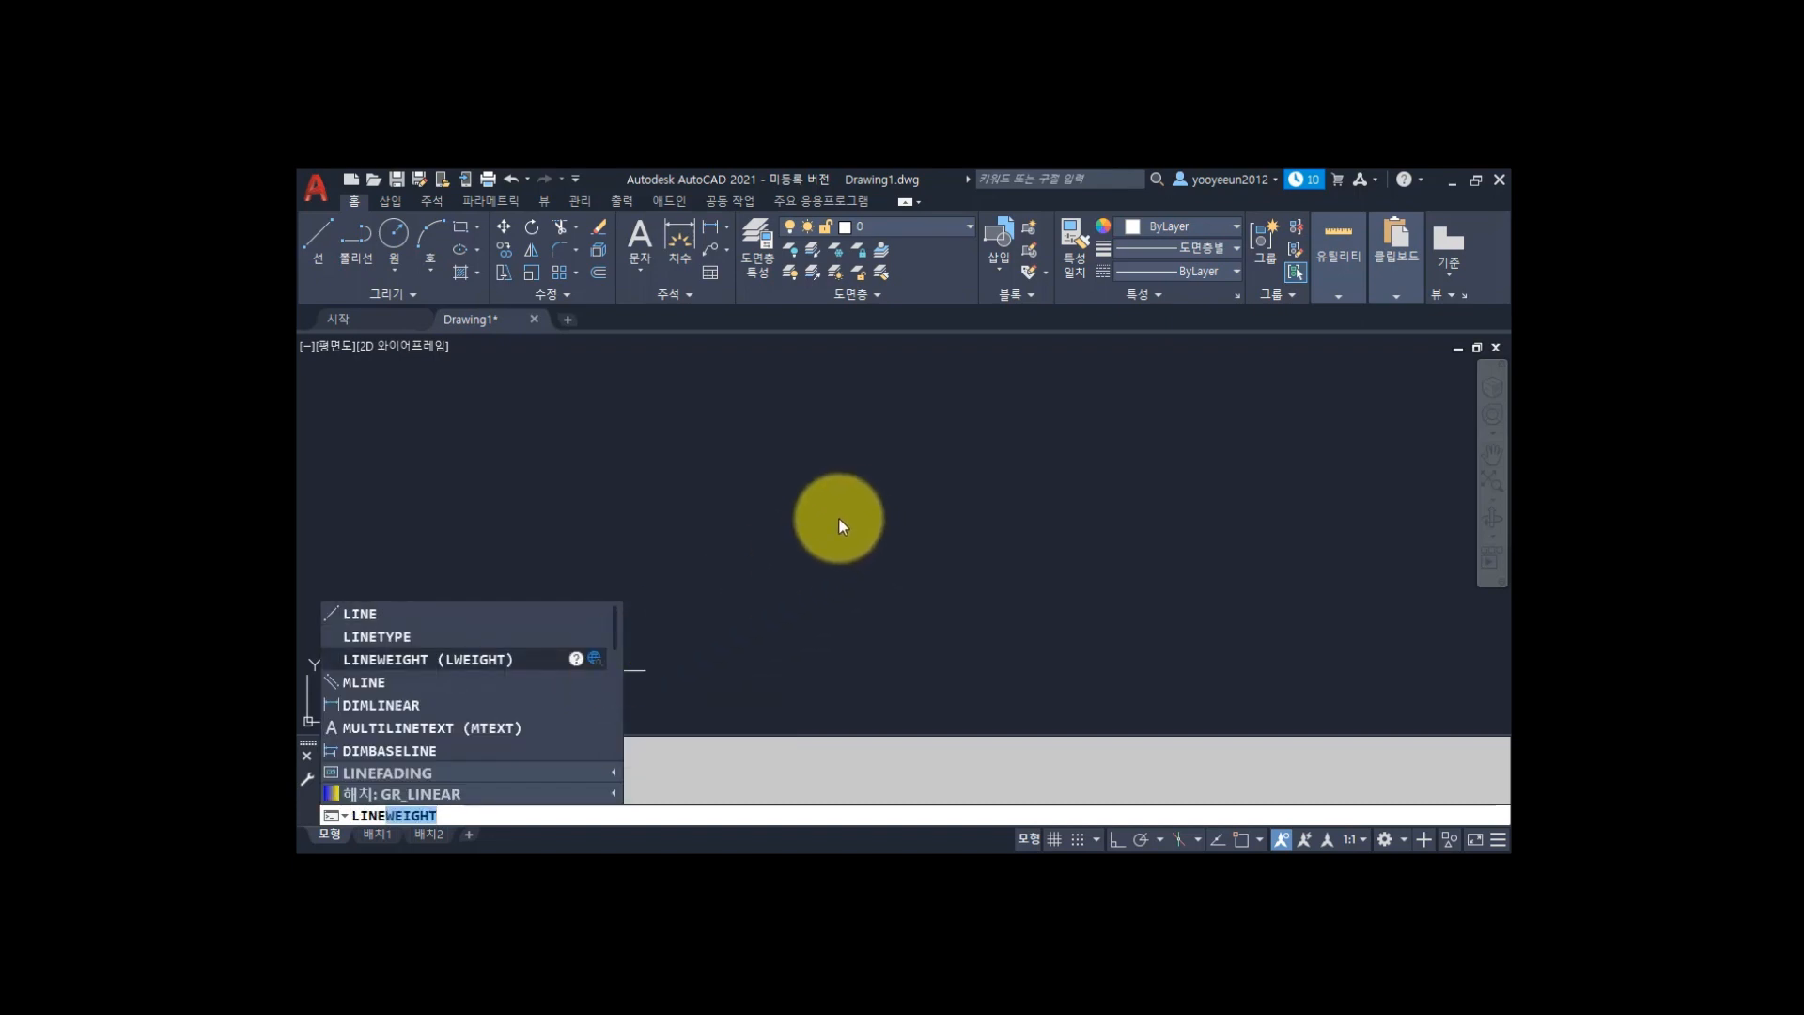
pyautogui.press('Return')
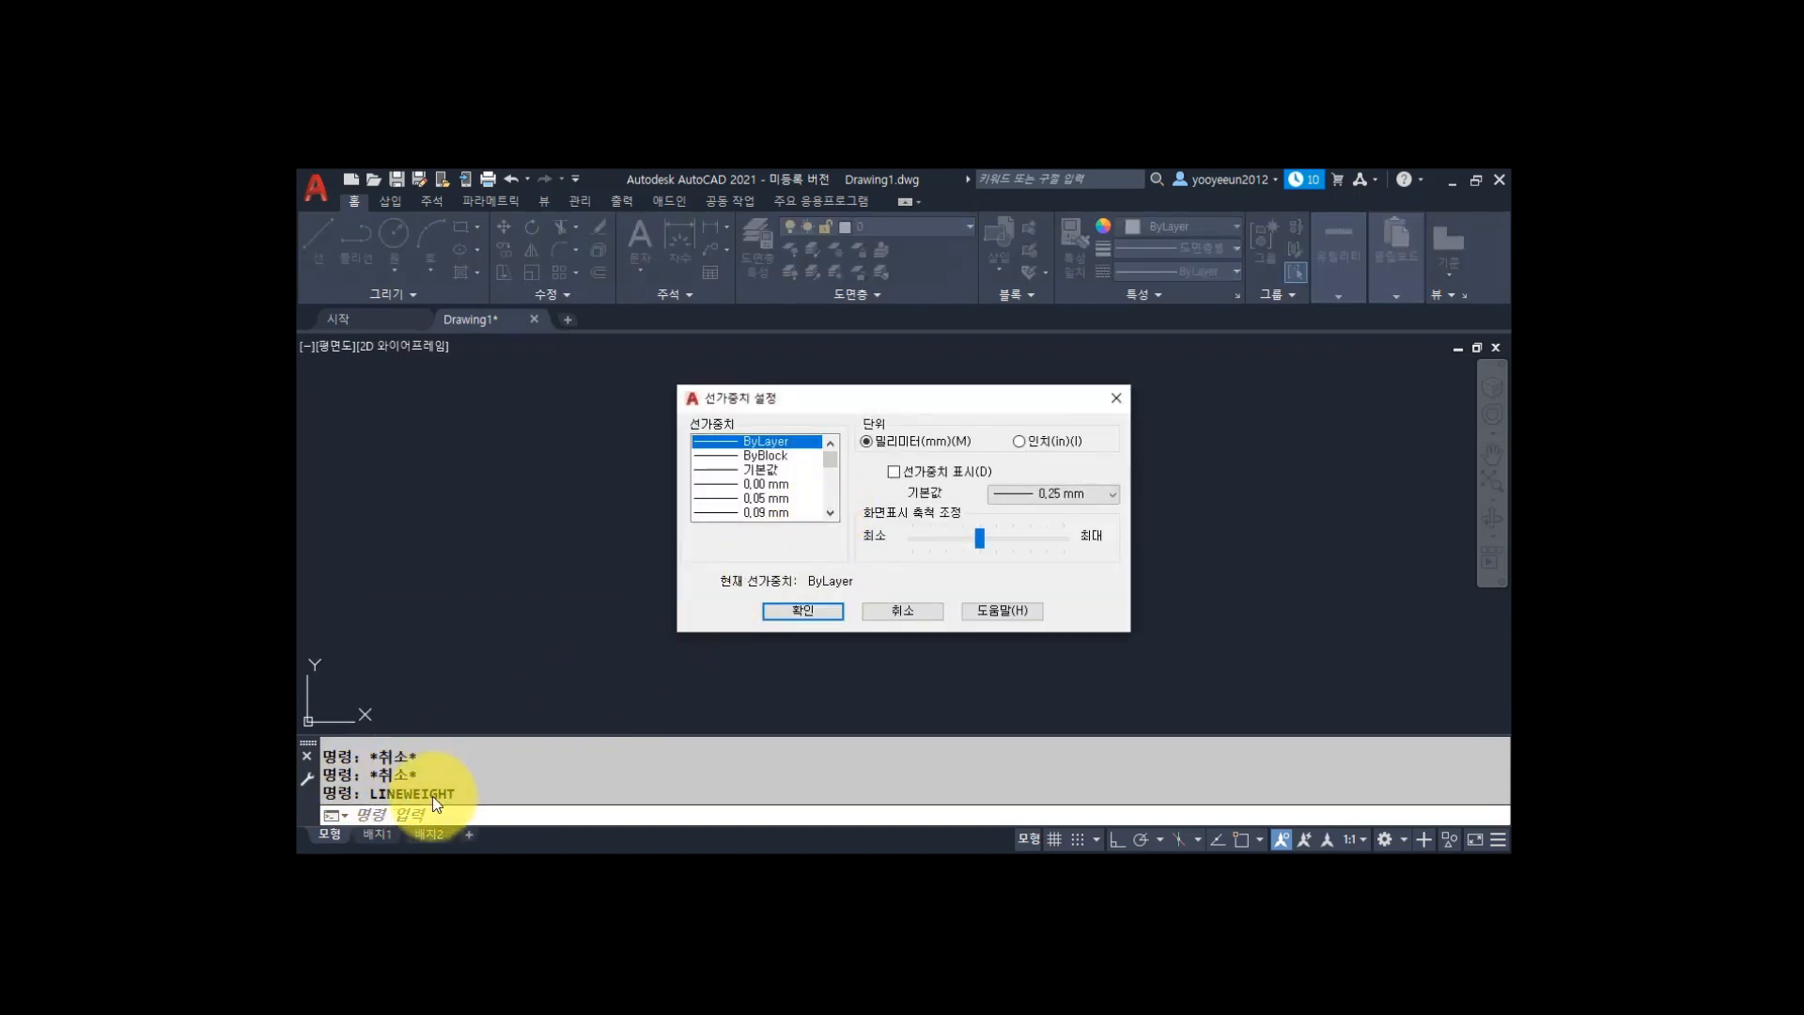
pyautogui.press('Escape')
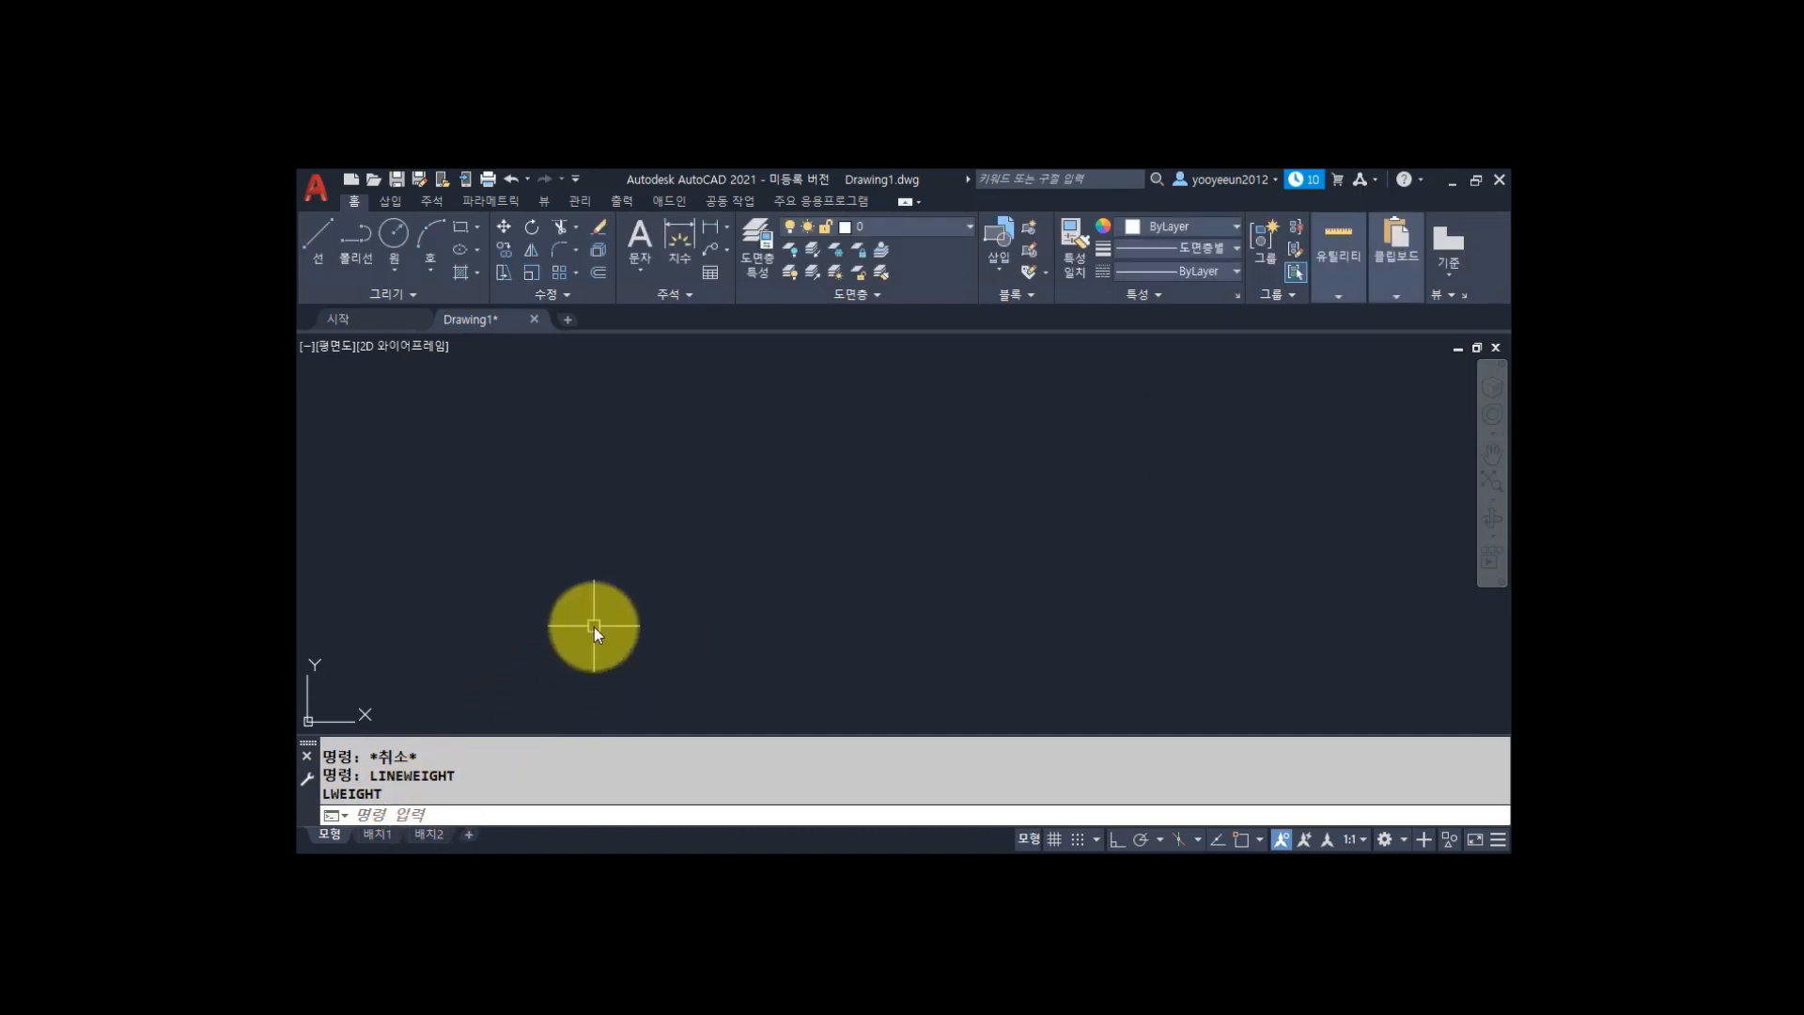
pyautogui.press('Escape')
pyautogui.press('Escape')
pyautogui.press('Escape')
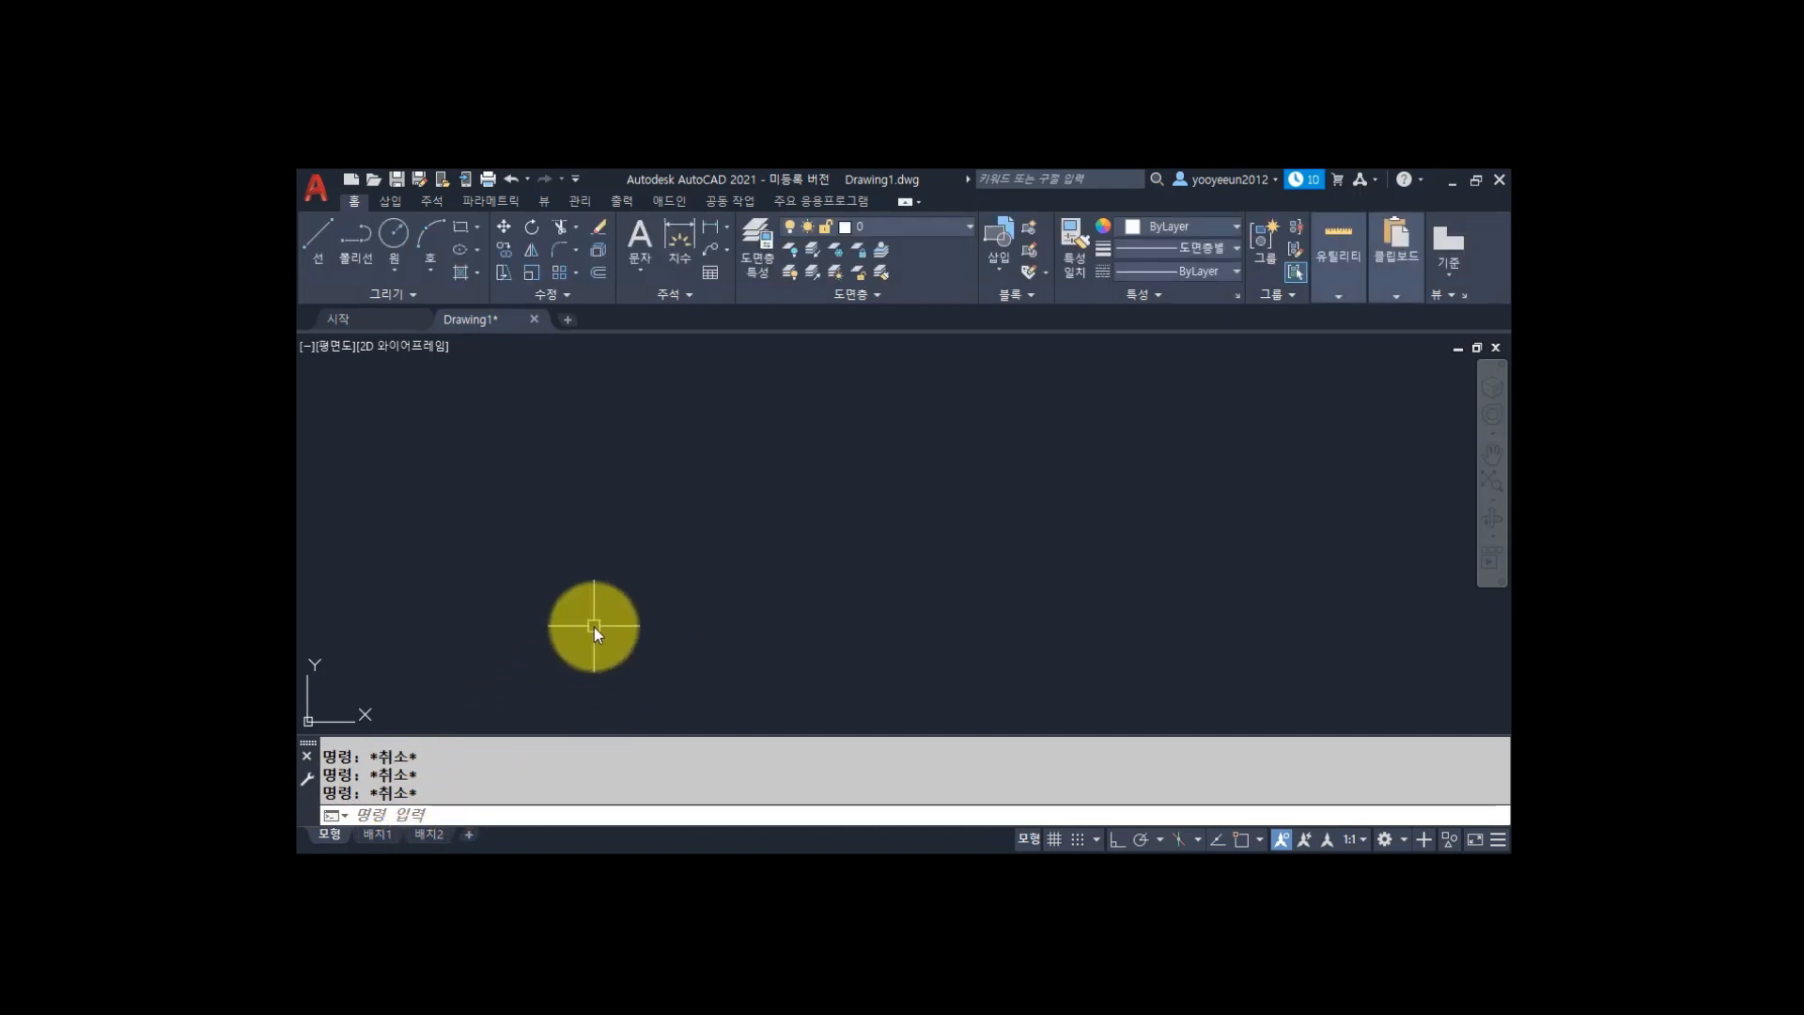
# Draw a single diagonal line rising to the right across the middle of the empty drawing area.
pyautogui.write('LINE')
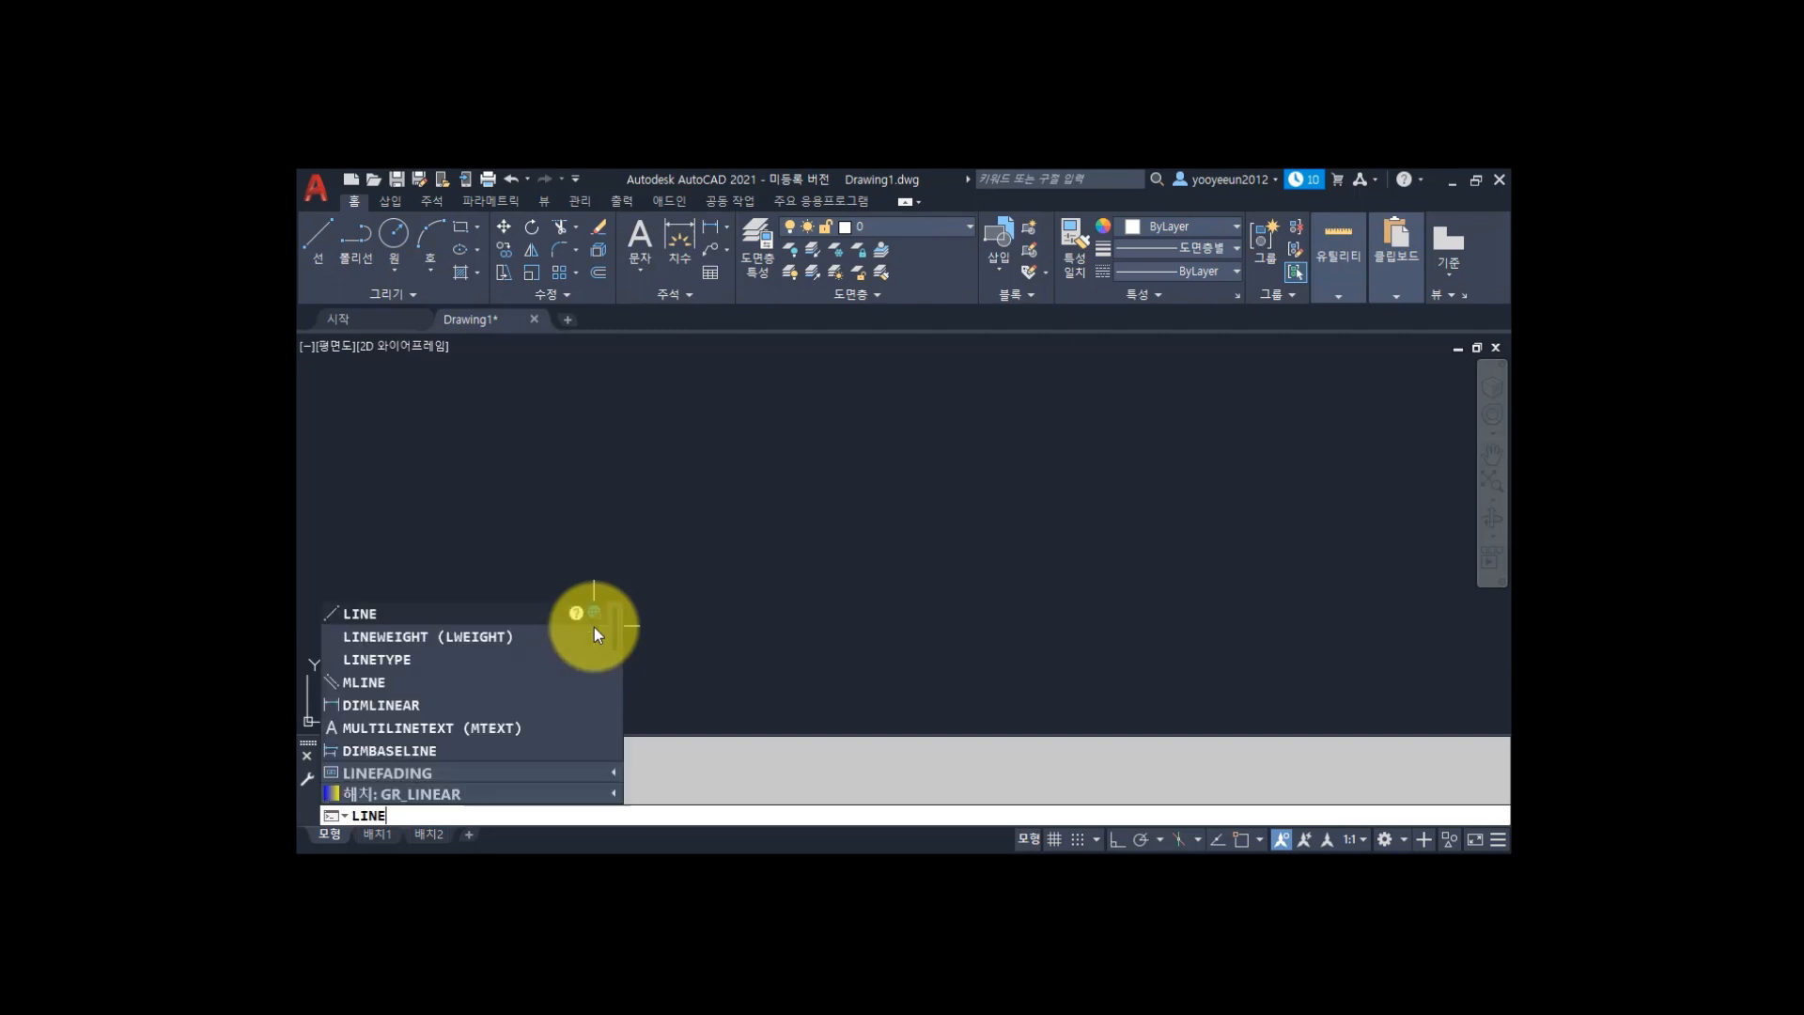
pyautogui.press('Return')
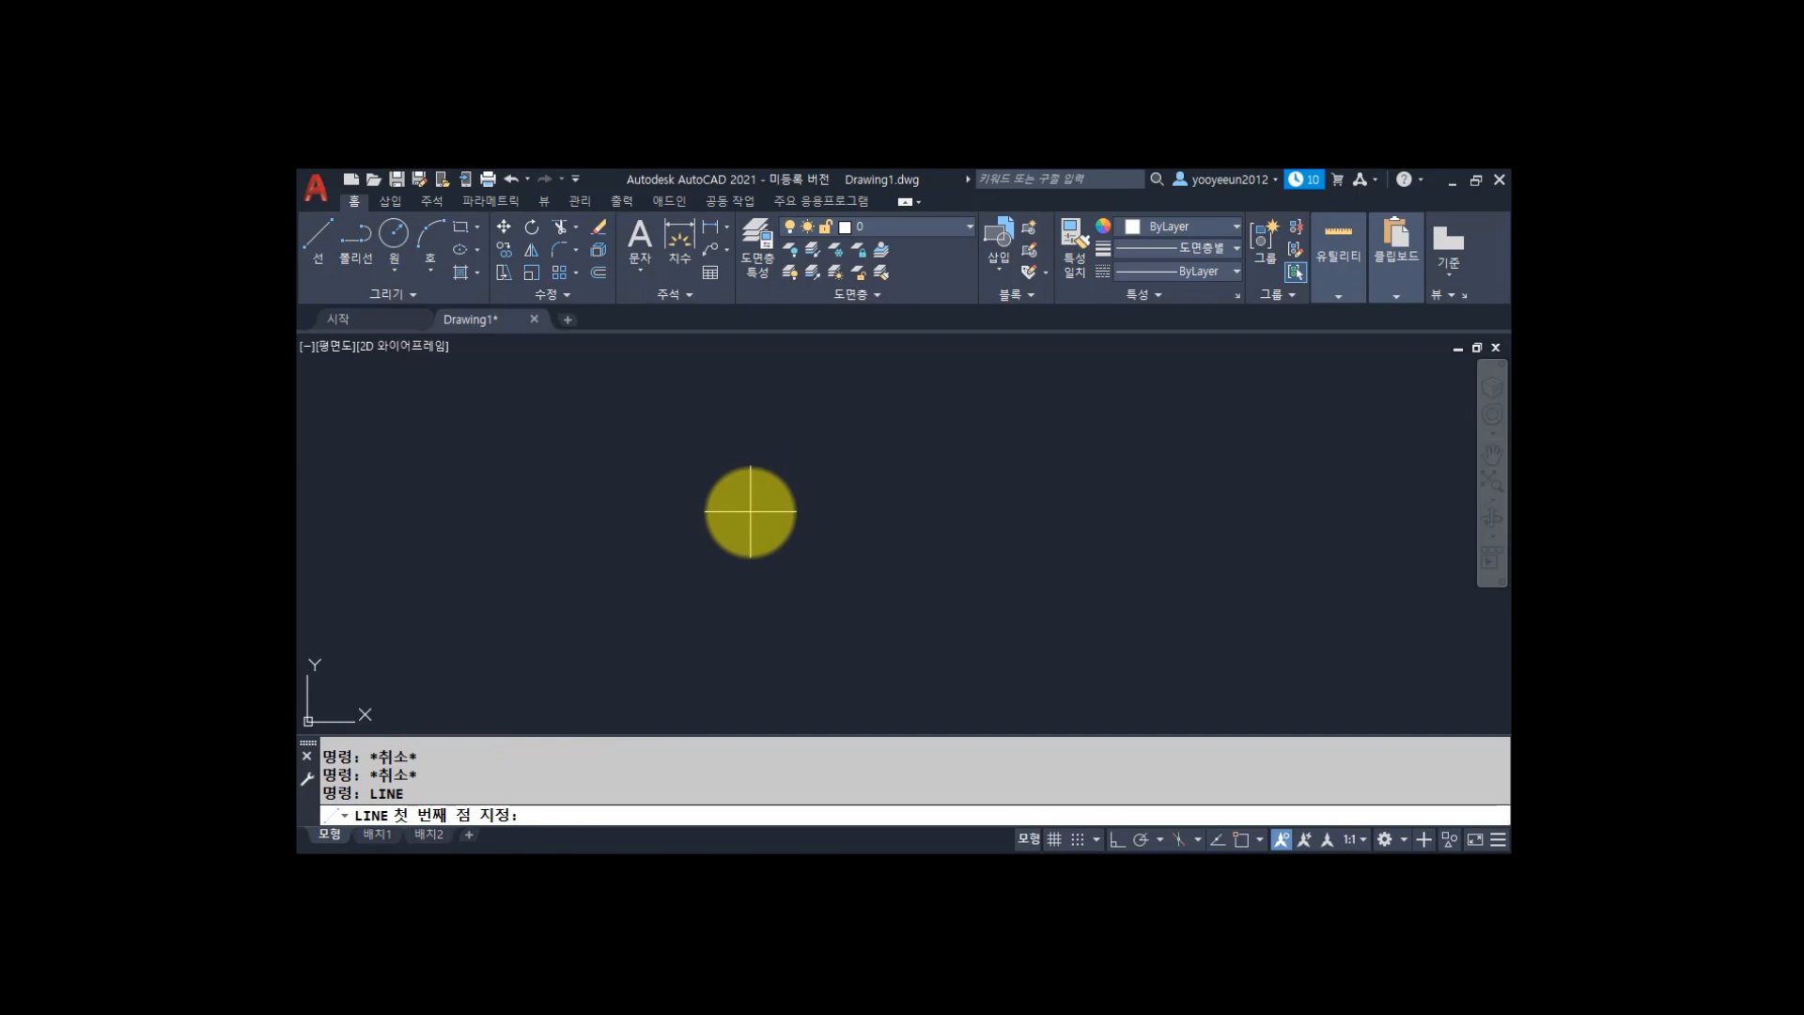
pyautogui.click(565, 633)
pyautogui.click(858, 452)
pyautogui.press('Return')
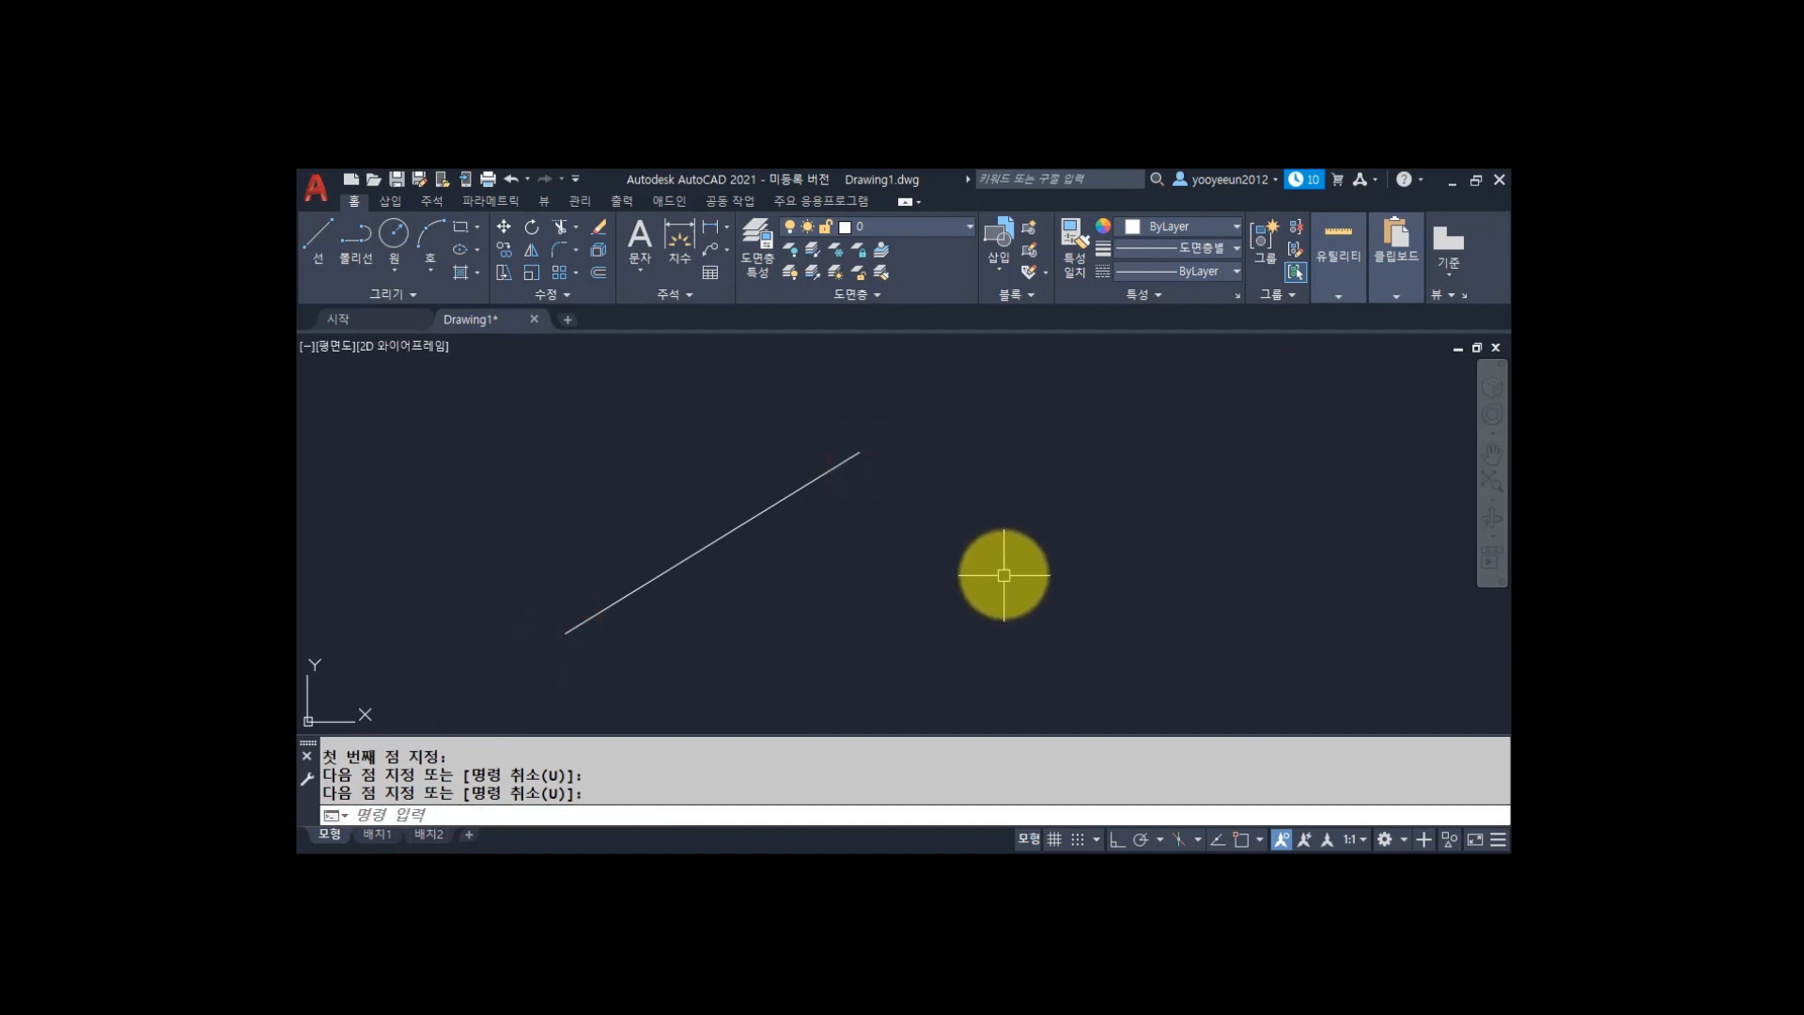
# Erase the diagonal line.
pyautogui.moveTo(760, 515)
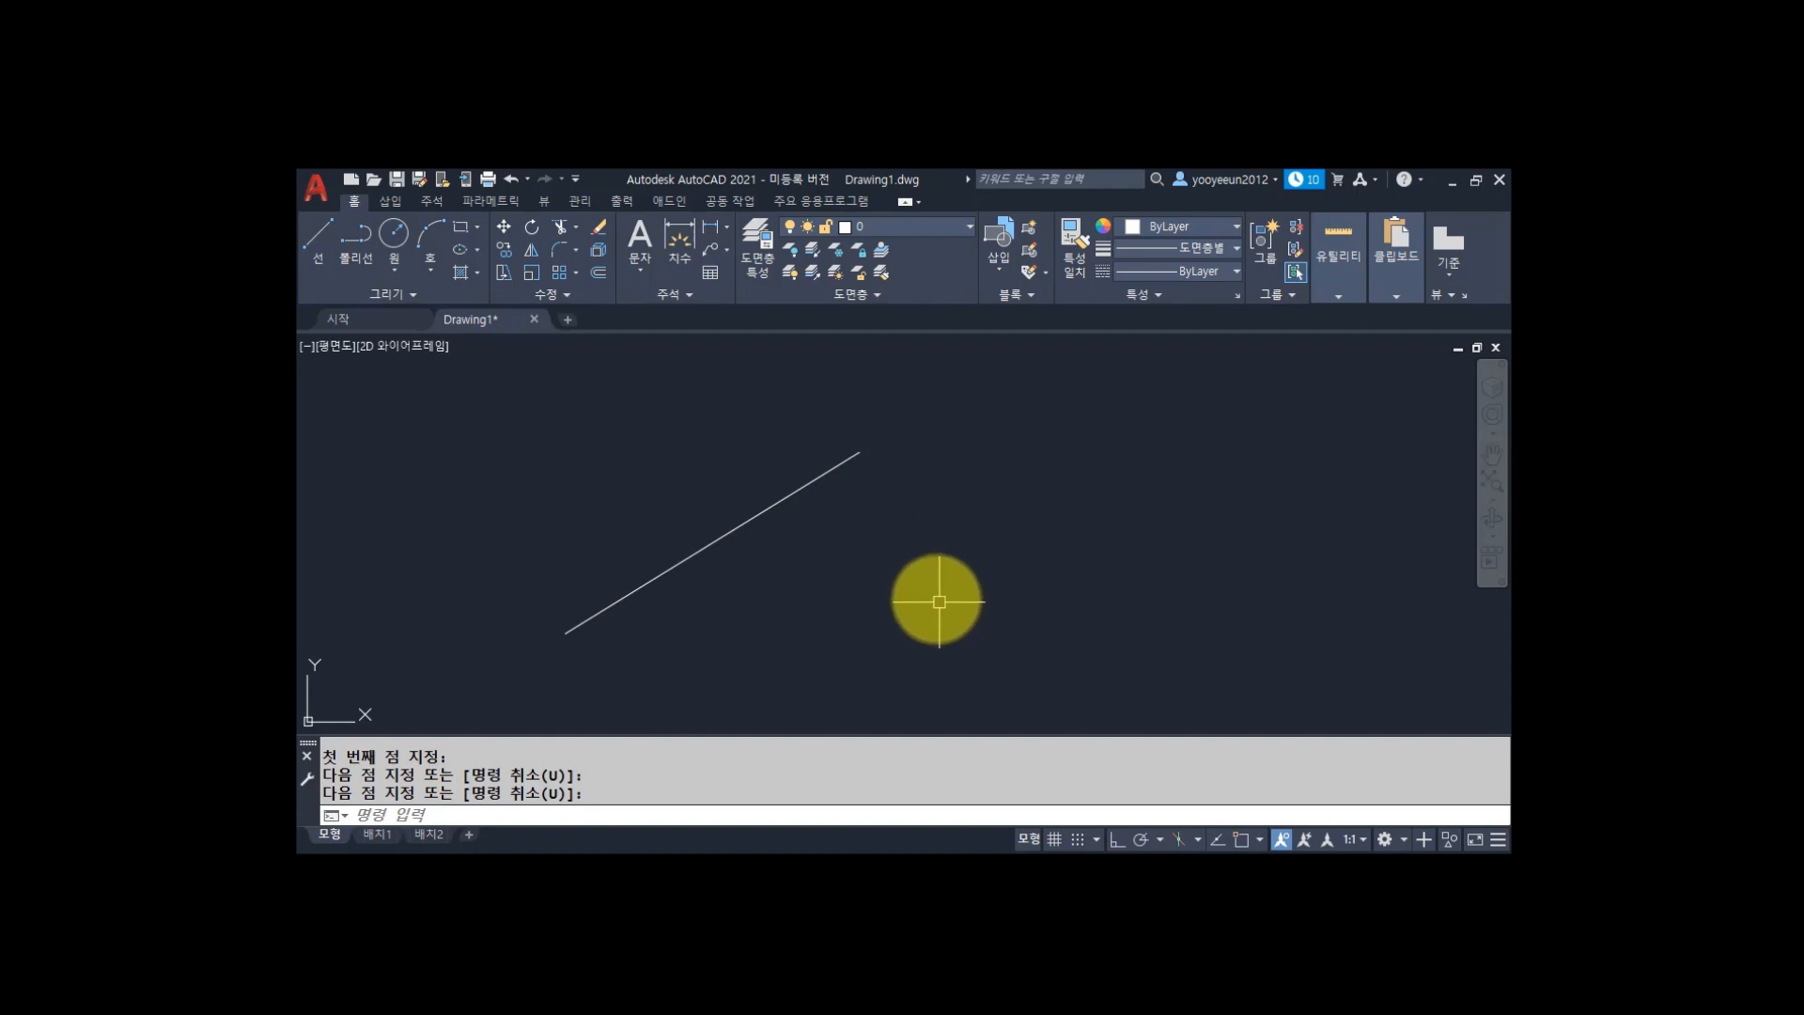
pyautogui.write('e')
pyautogui.press('Return')
pyautogui.click(789, 564)
pyautogui.click(583, 471)
pyautogui.press('Escape')
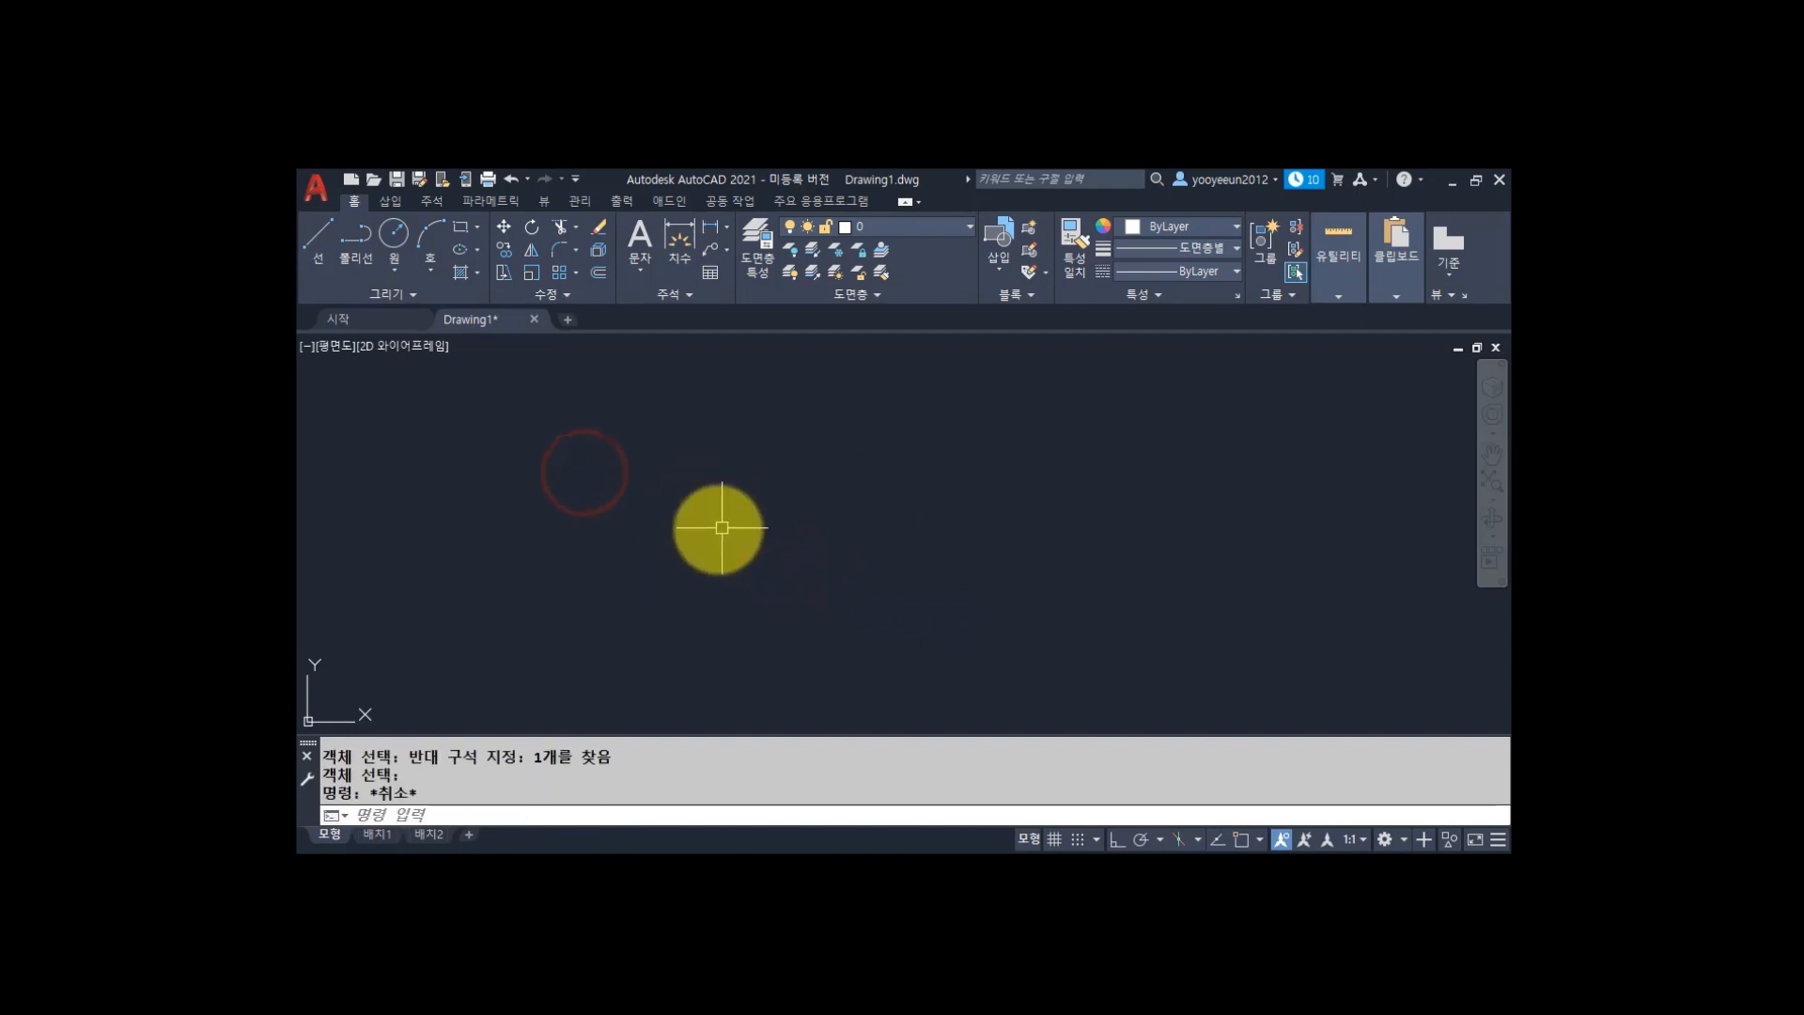
# Draw a single diagonal line rising to the right across the middle of the drawing area with the LINE command.
pyautogui.write('line')
pyautogui.press('Return')
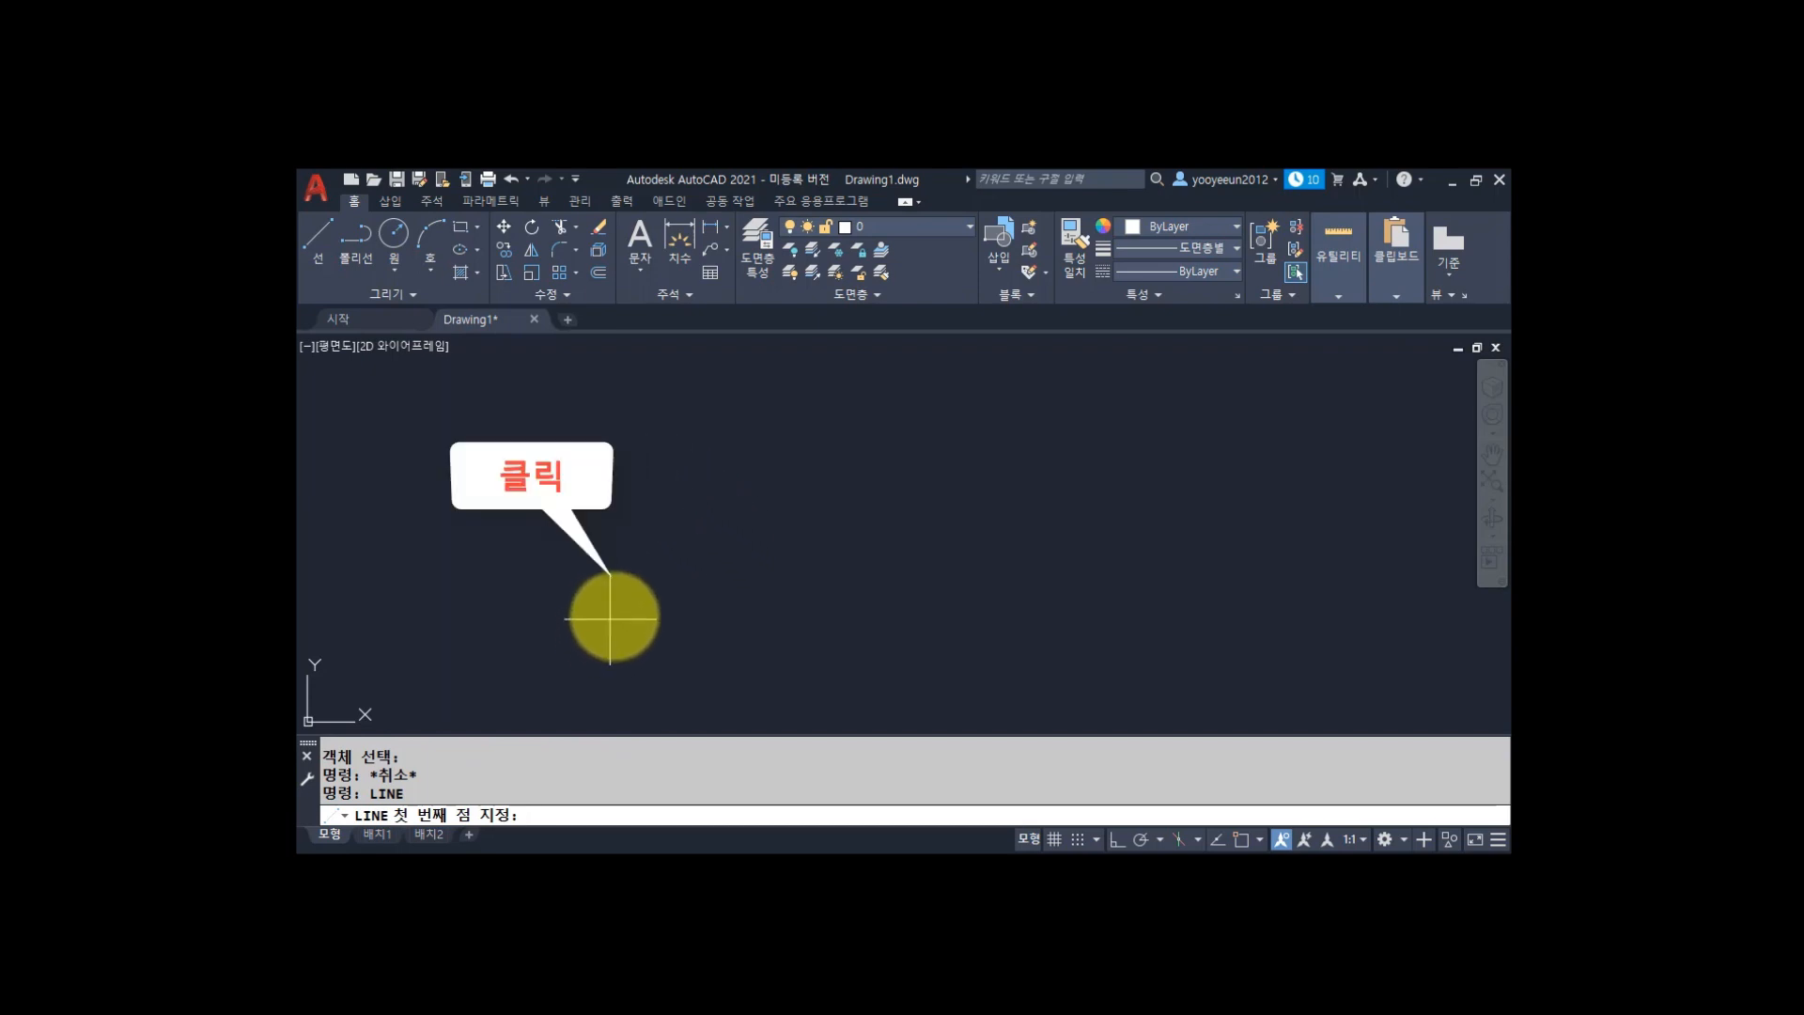
pyautogui.click(617, 589)
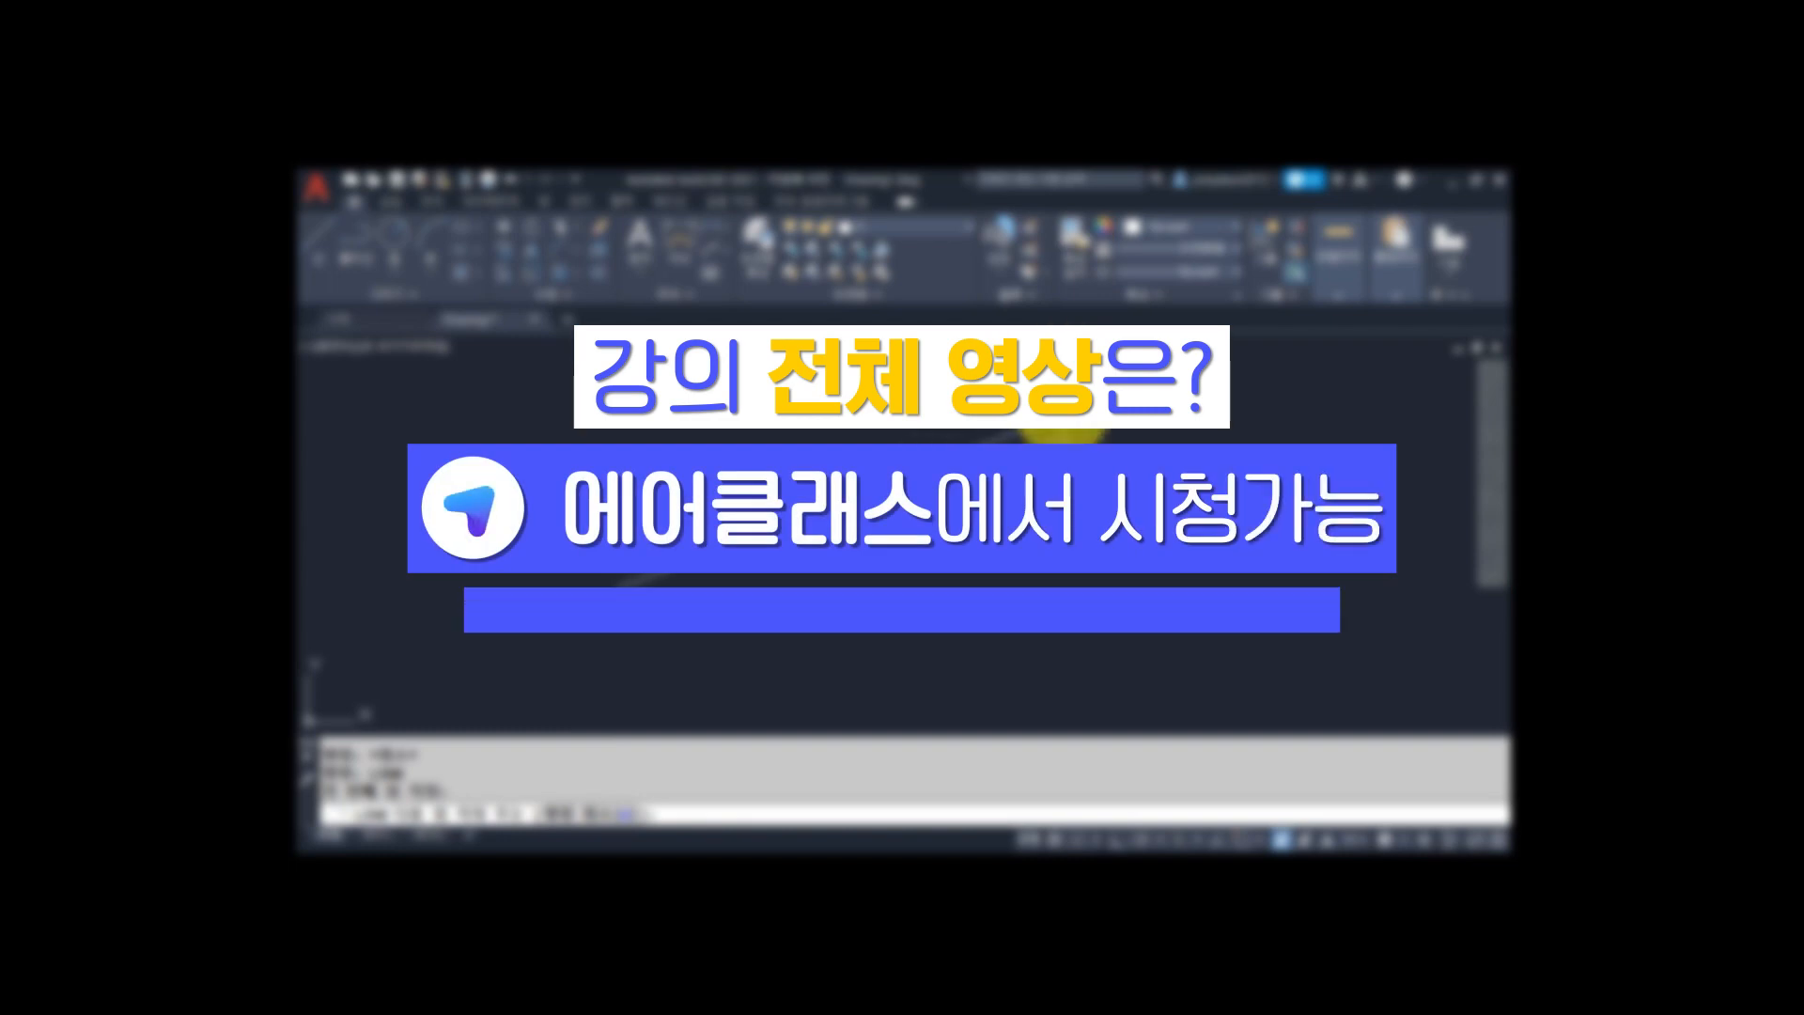
pyautogui.click(1061, 434)
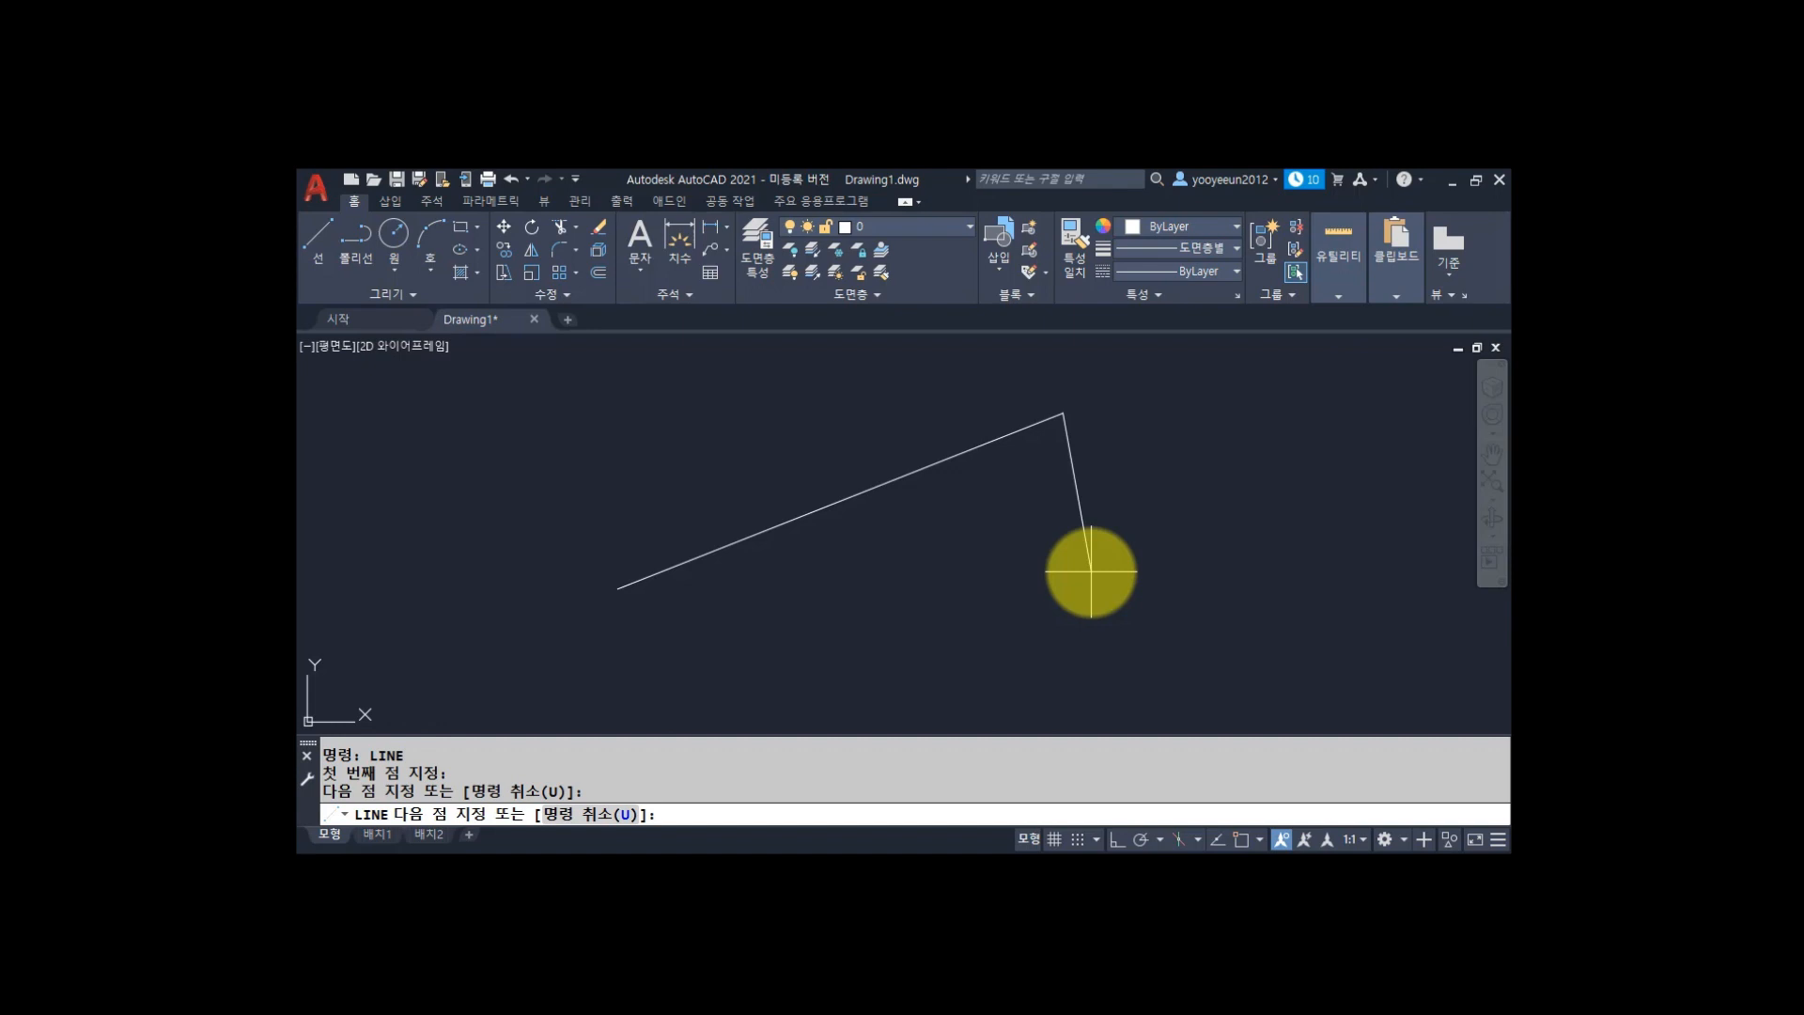
pyautogui.press('Return')
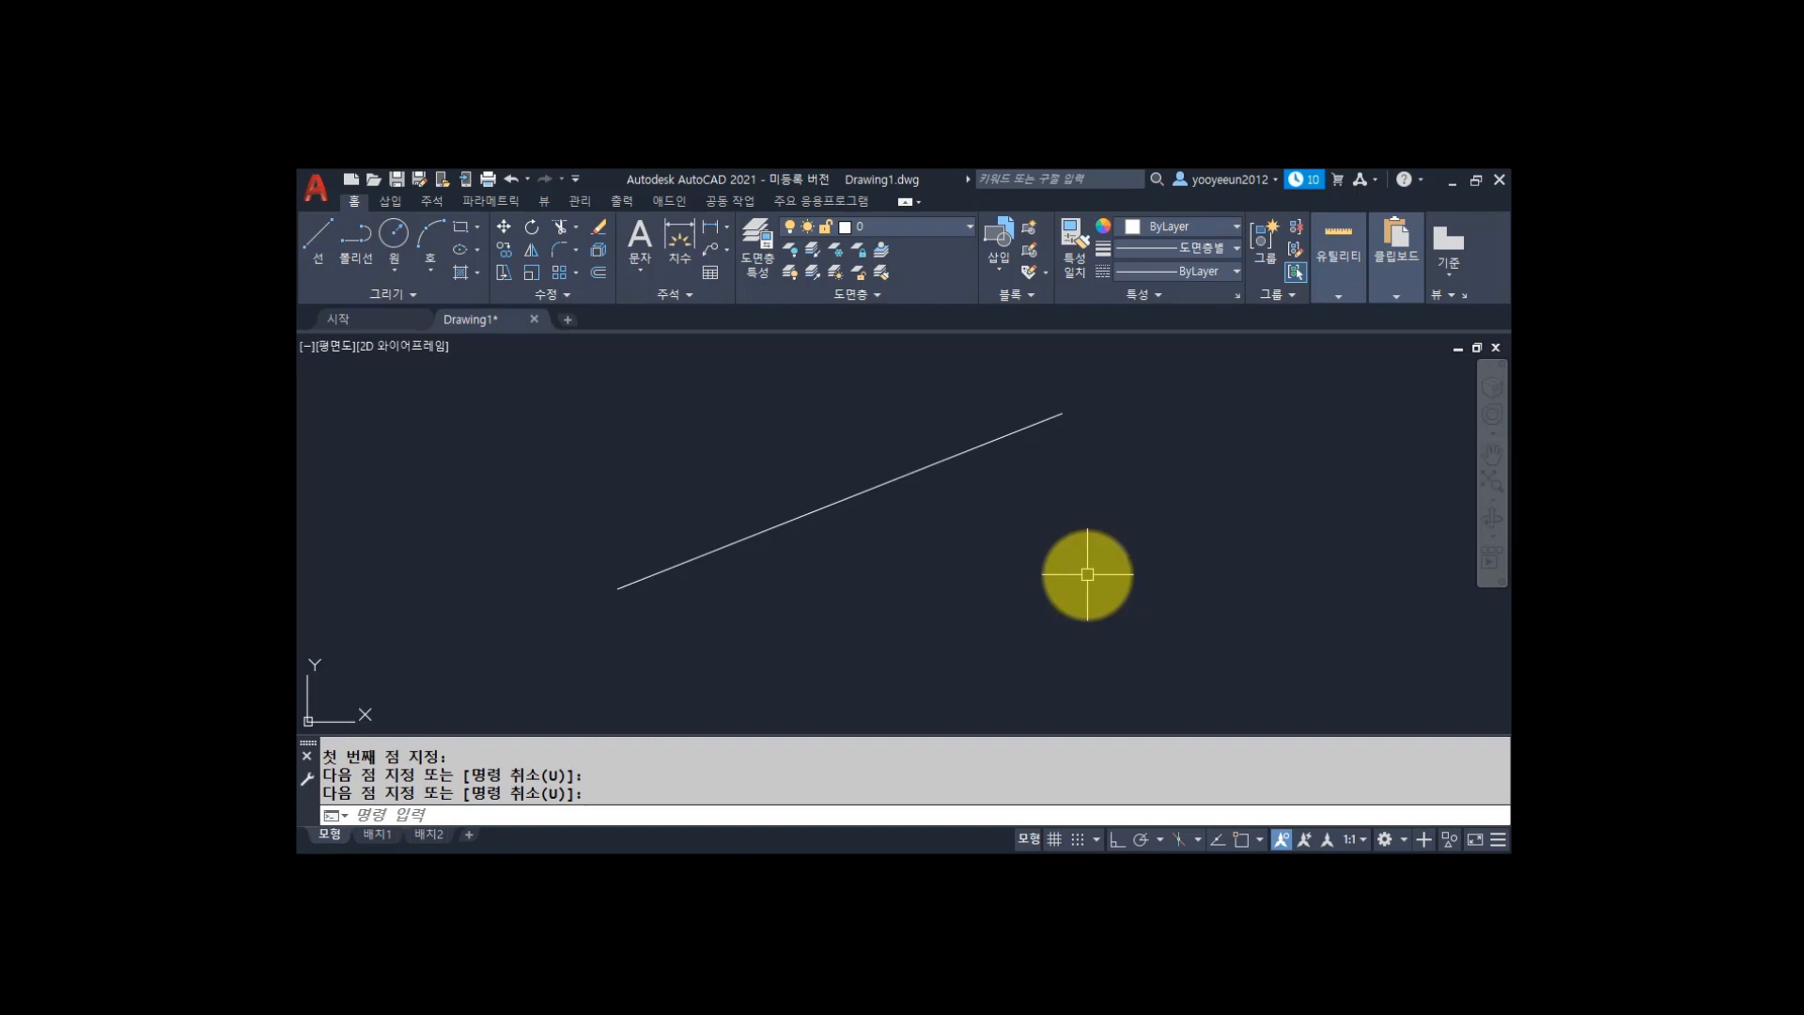
# Draw a chain of eight connected line segments, zigzagging right below the diagonal line and looping back beneath and around its left end.
pyautogui.write('li')
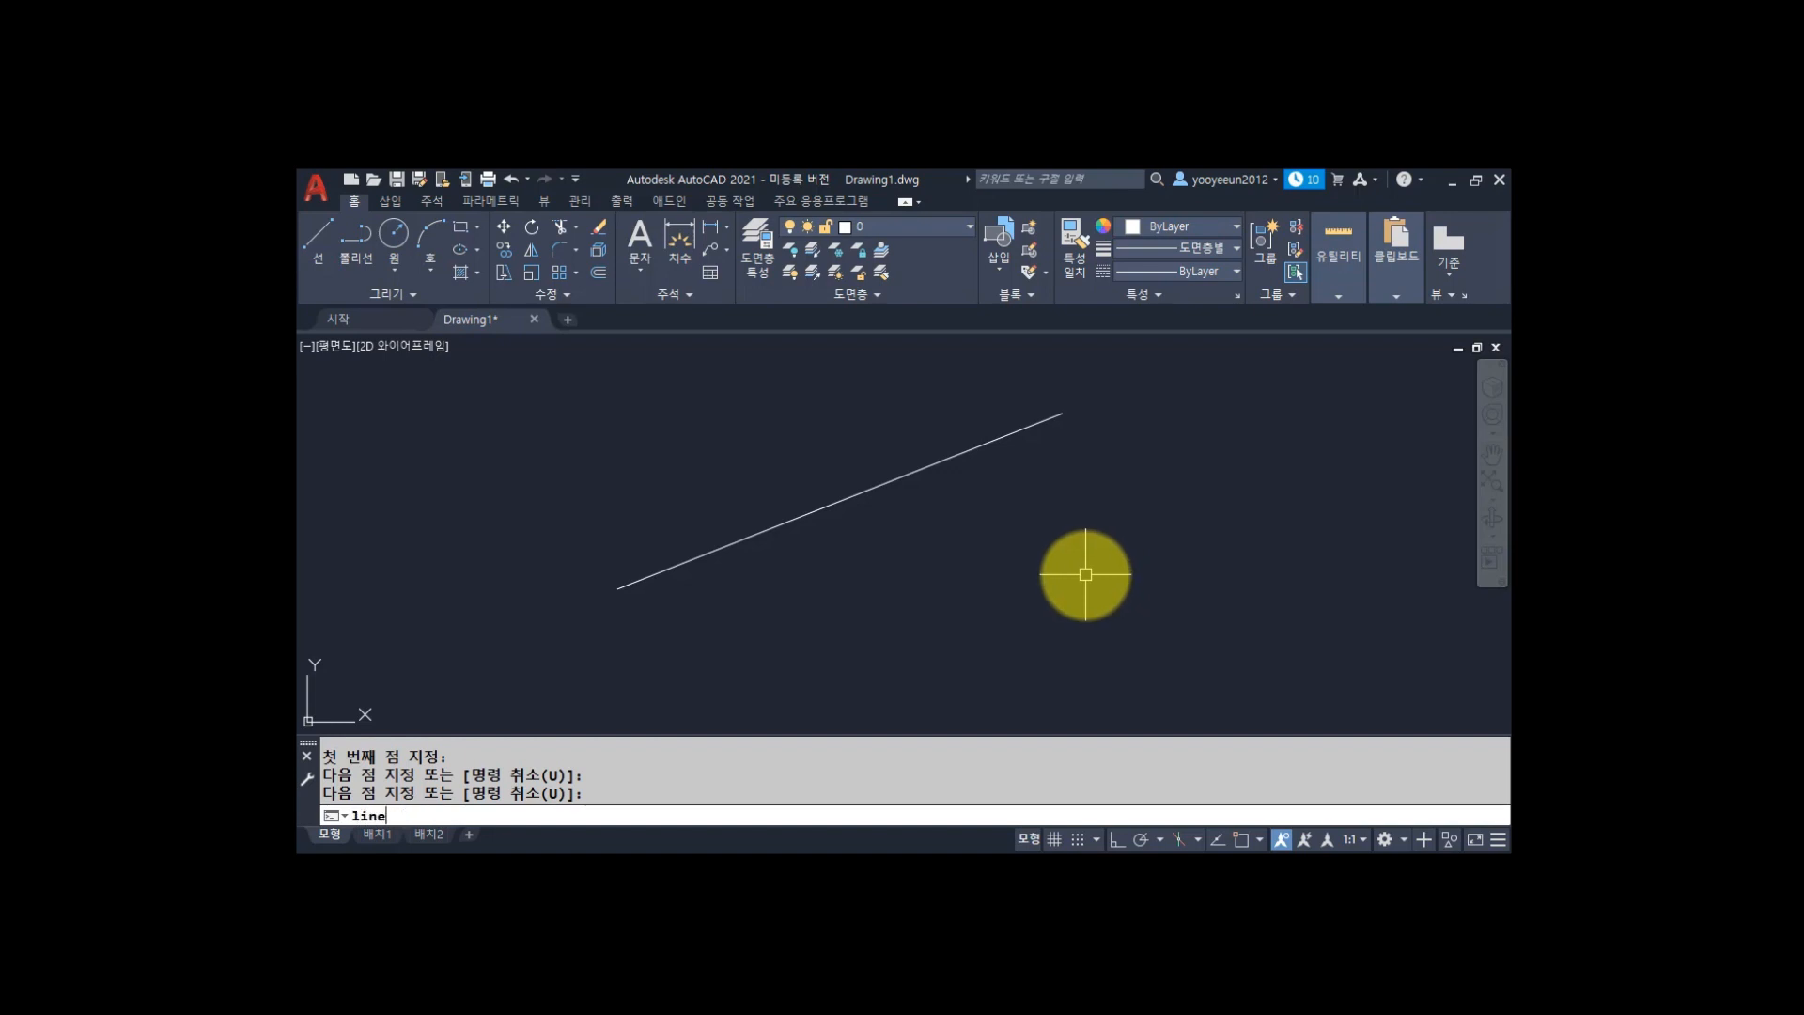
pyautogui.write('ne')
pyautogui.press('Return')
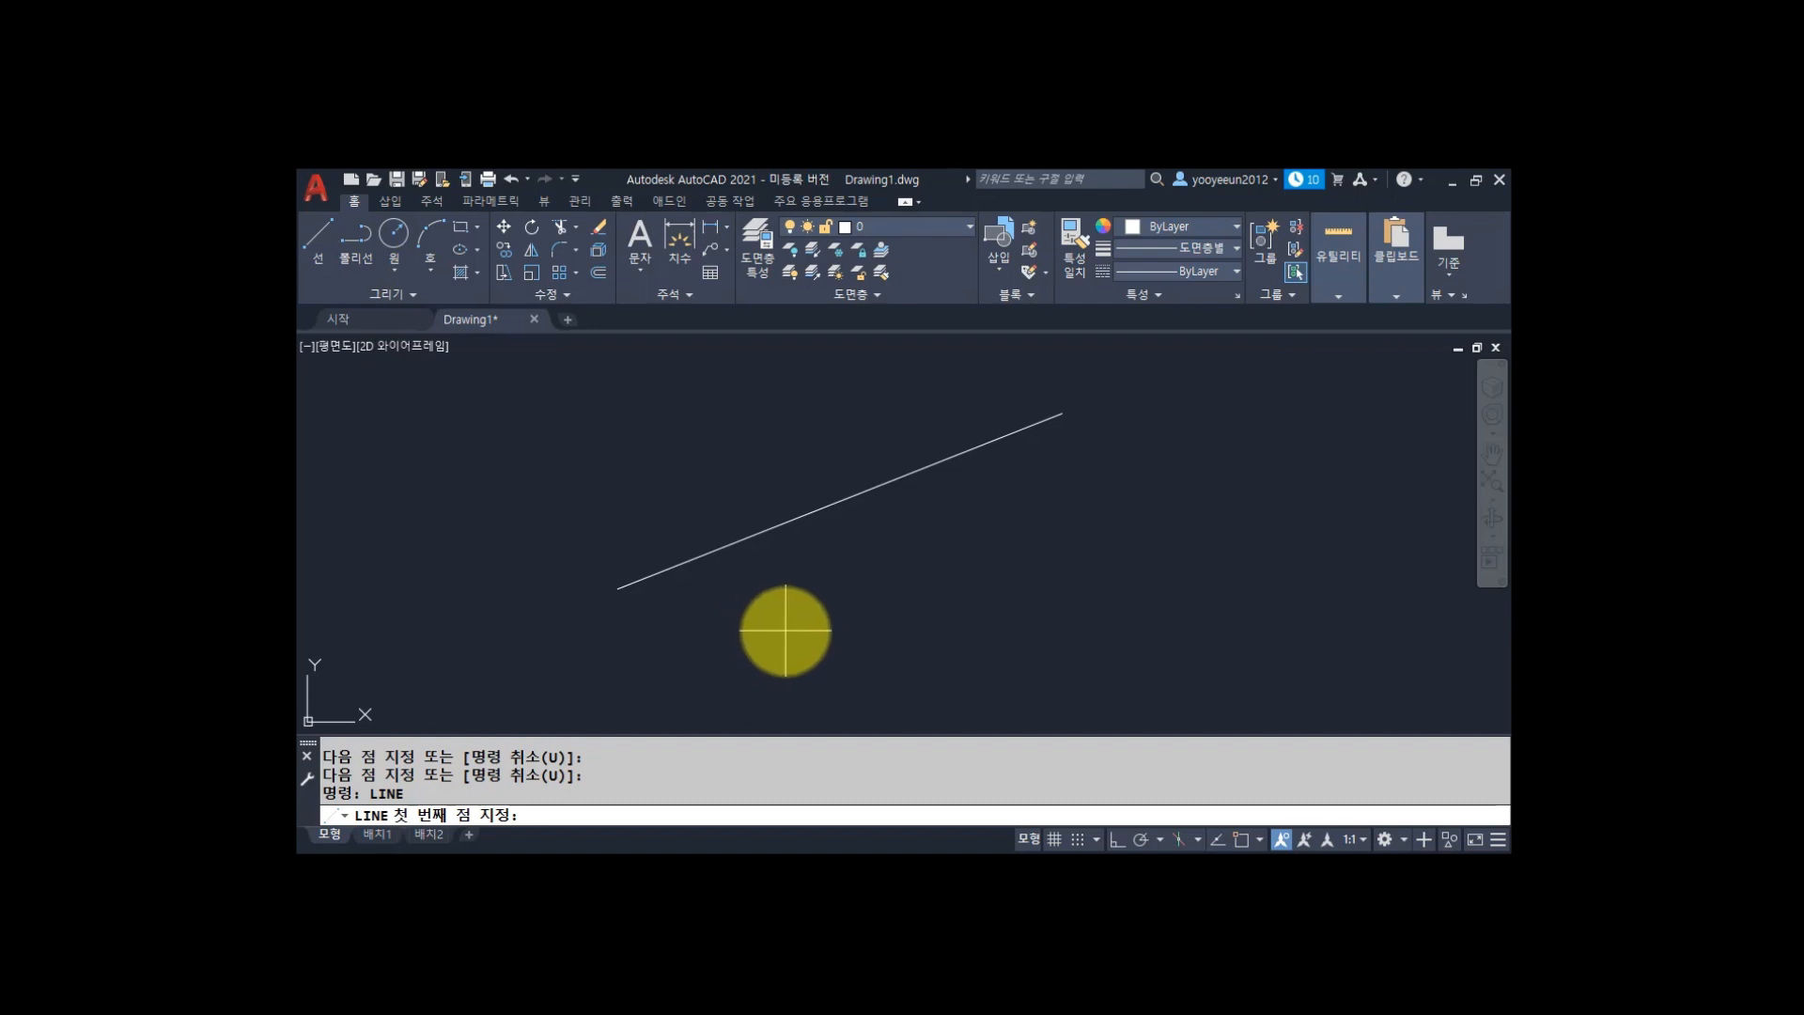
pyautogui.click(764, 605)
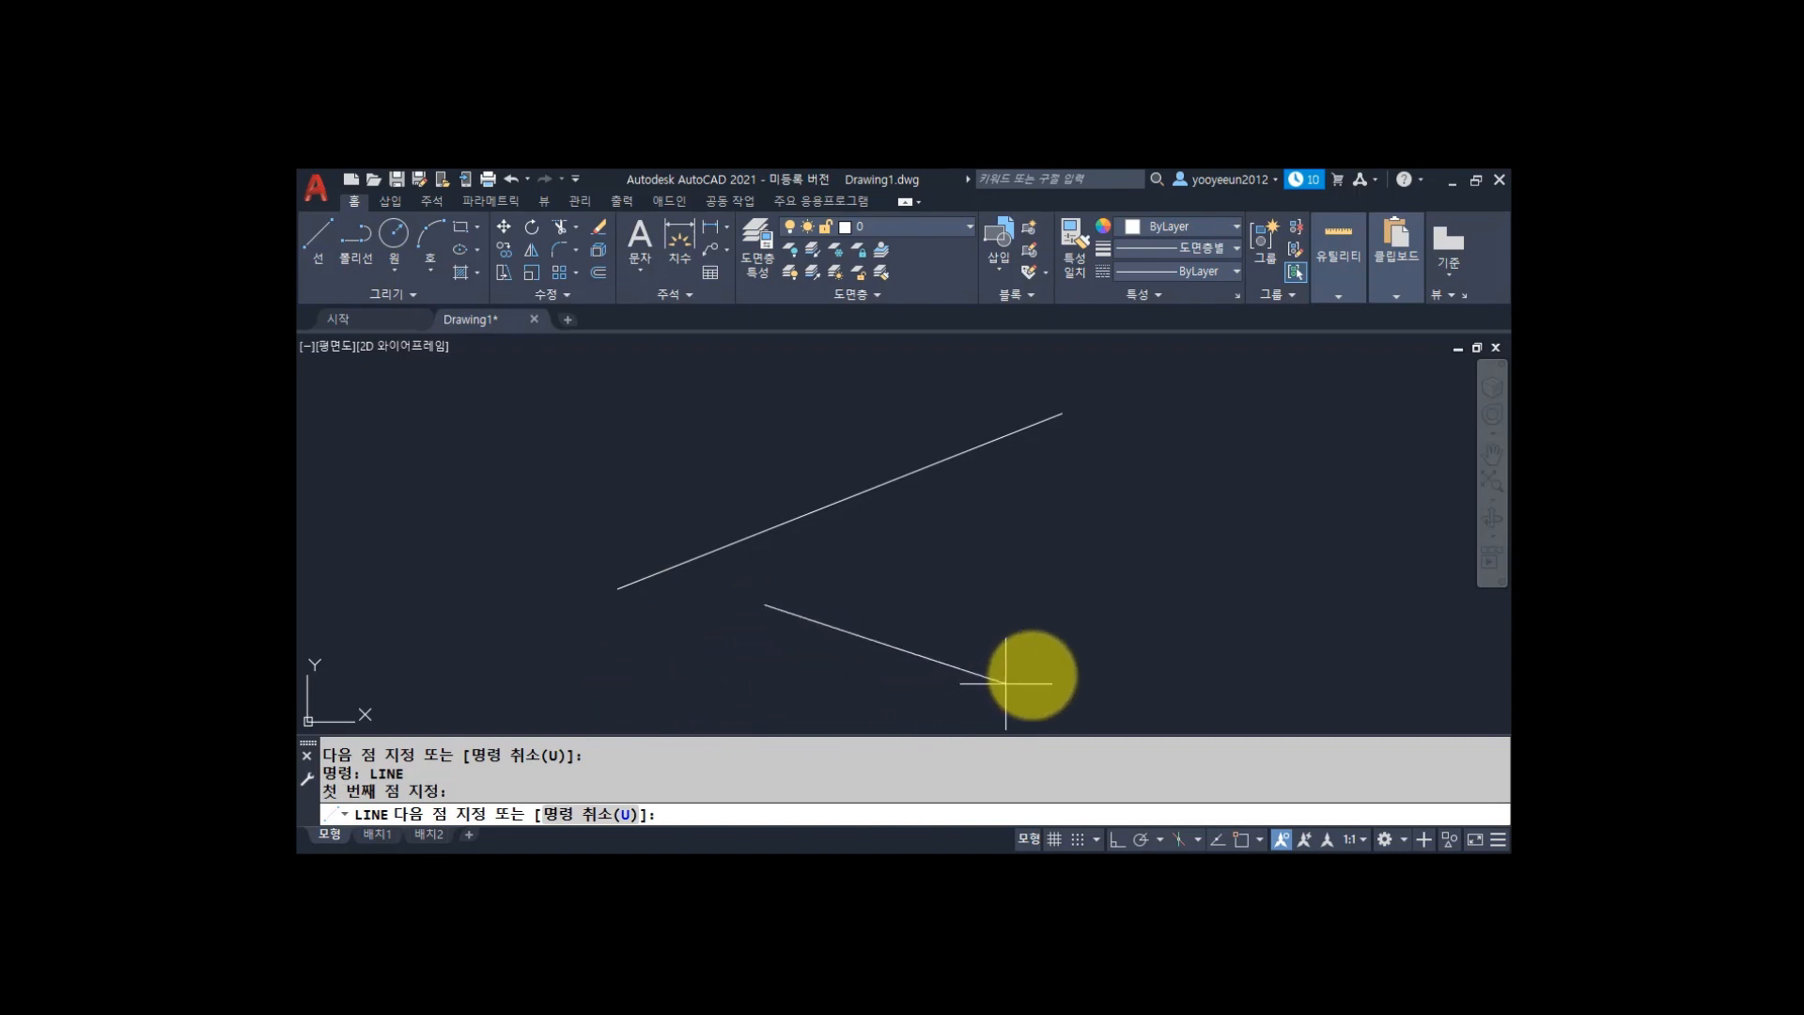
pyautogui.click(1143, 401)
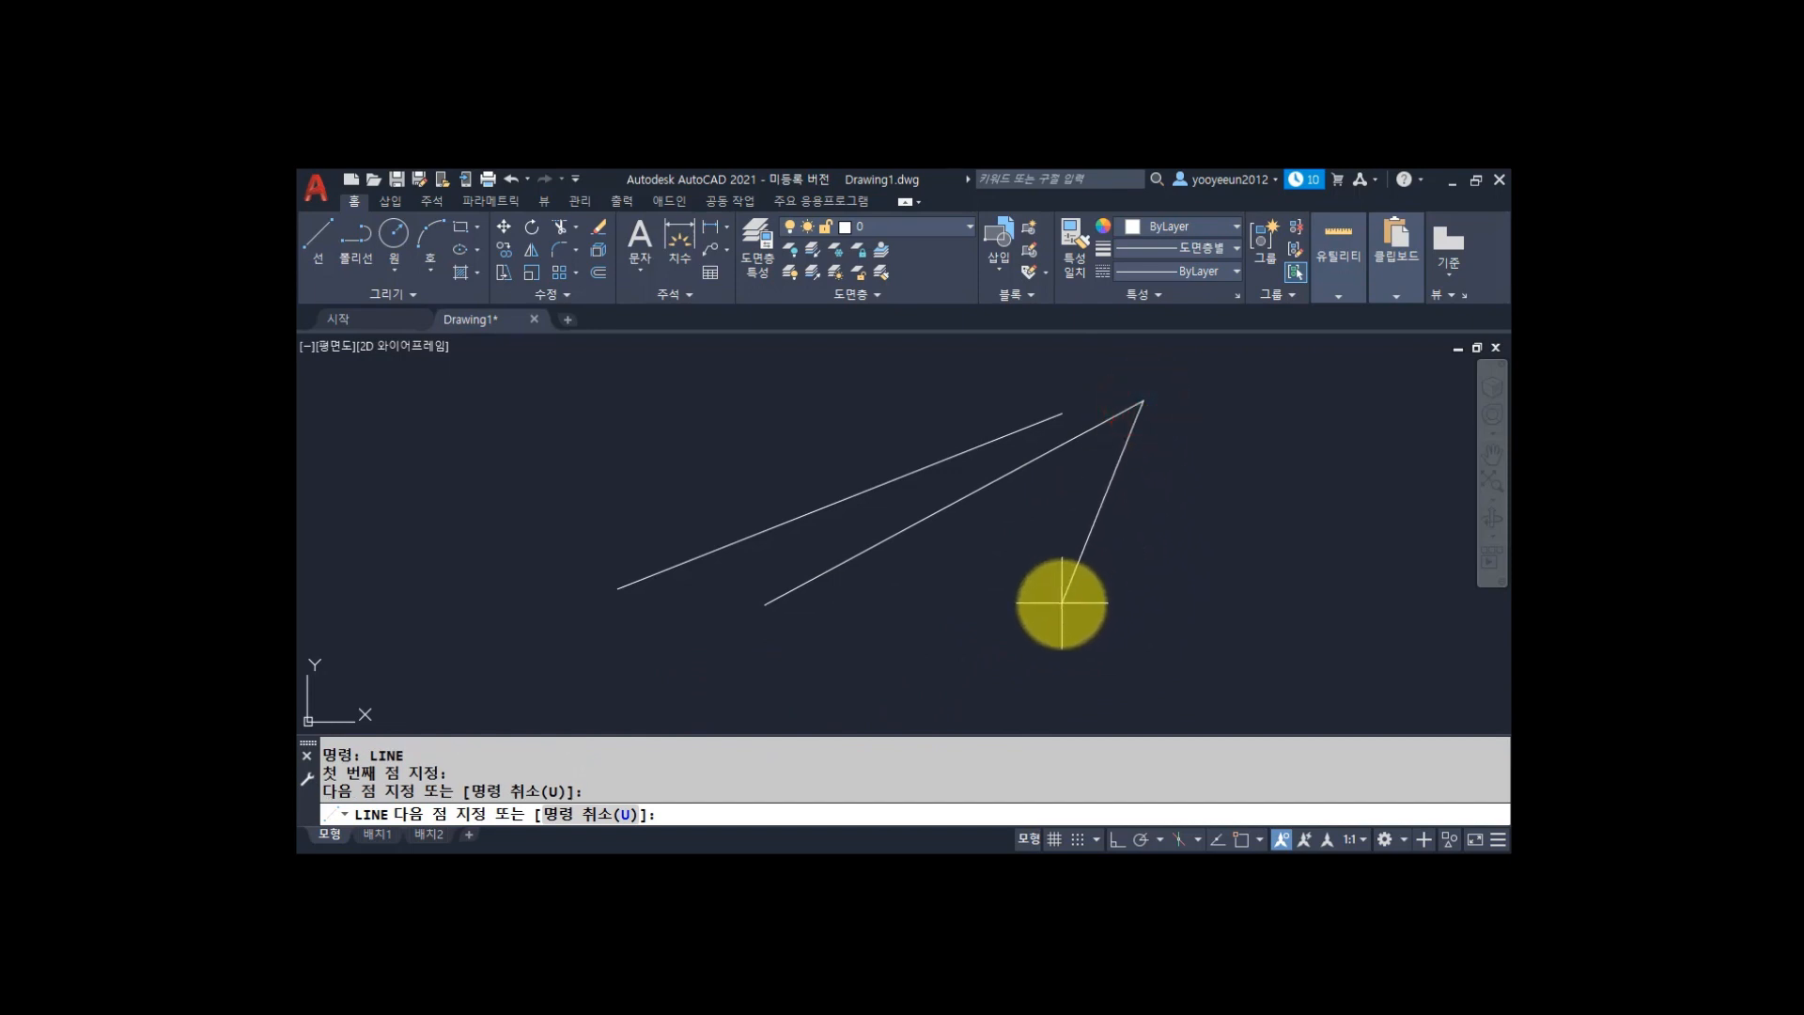
pyautogui.click(1022, 622)
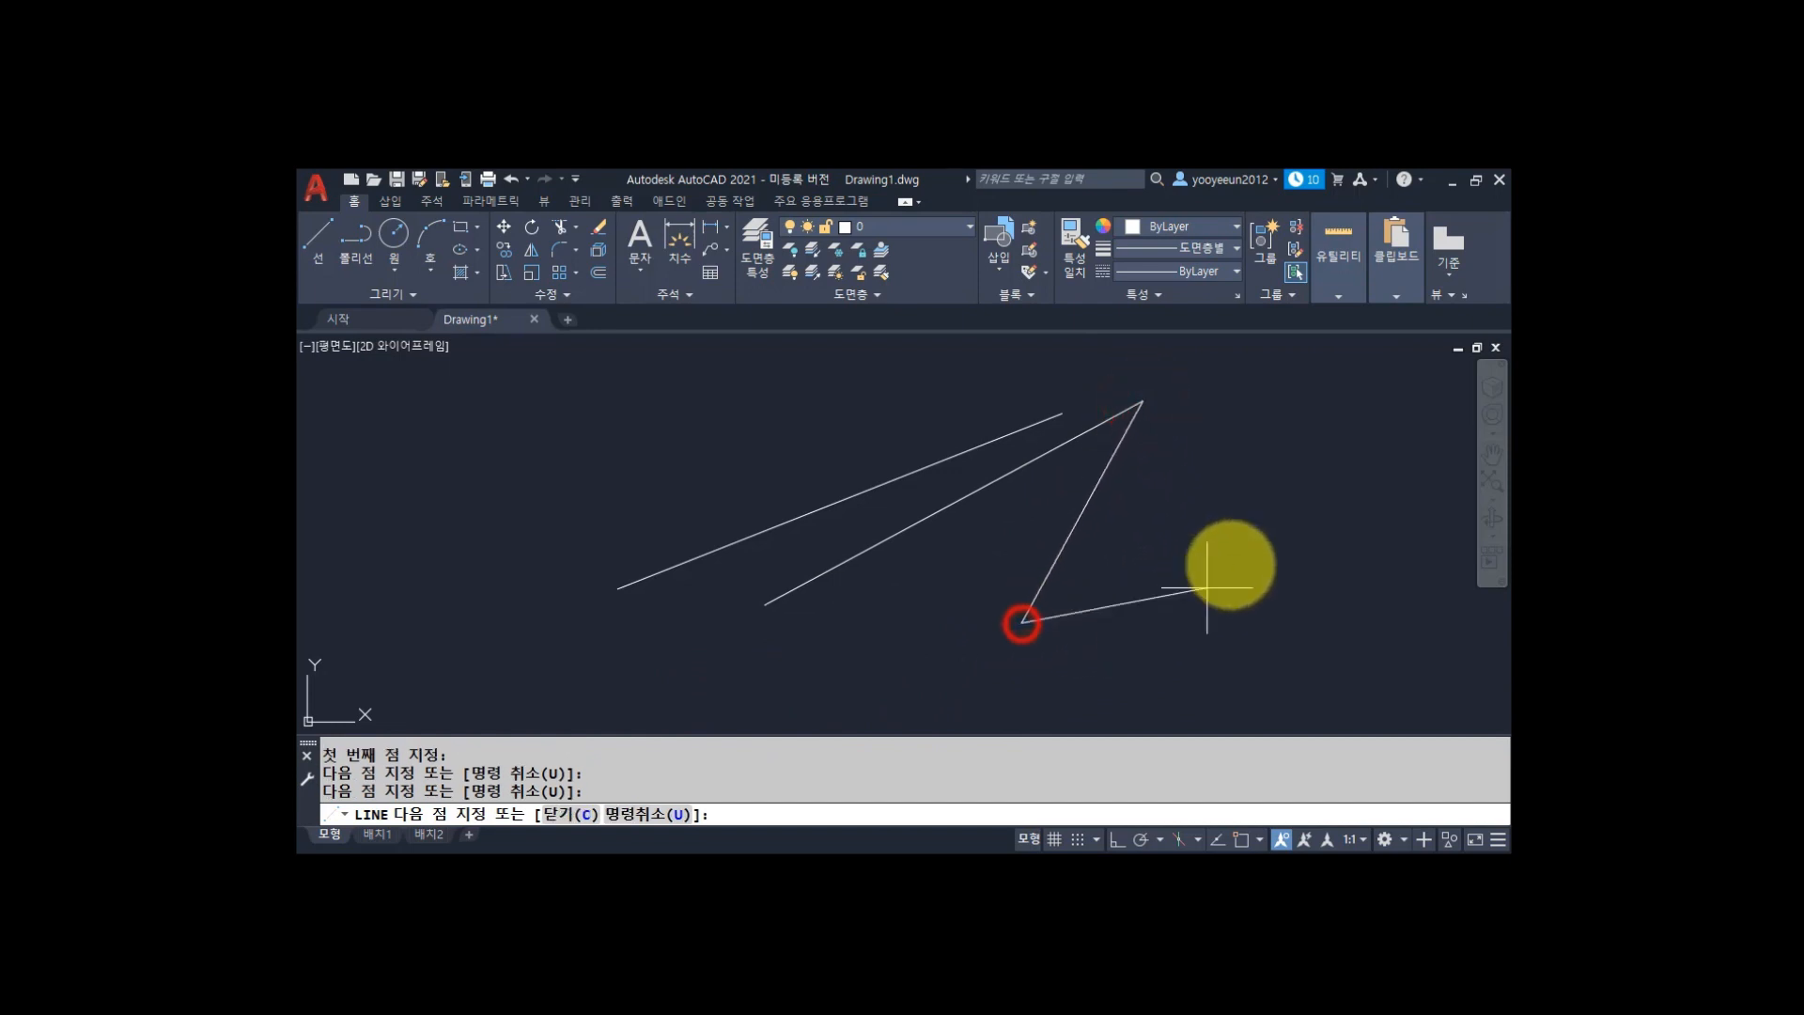
pyautogui.click(1316, 443)
pyautogui.click(1231, 674)
pyautogui.click(743, 677)
pyautogui.click(440, 596)
pyautogui.click(576, 413)
pyautogui.click(801, 385)
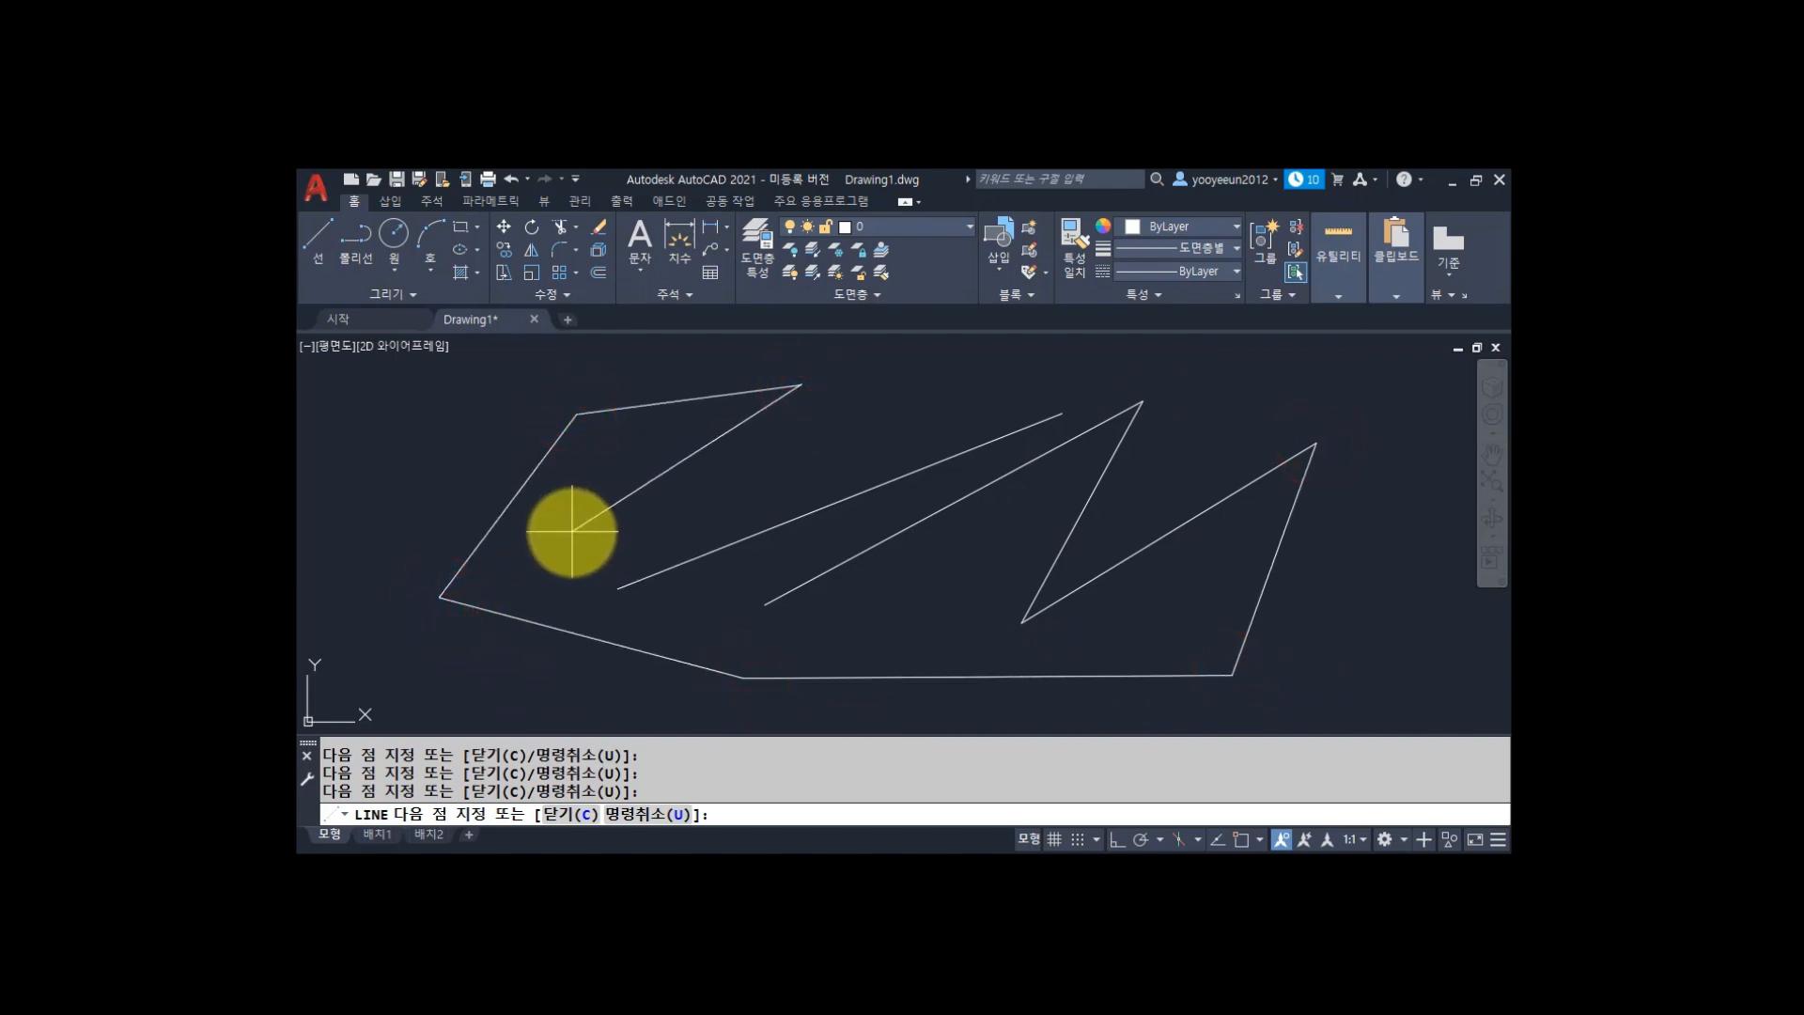
pyautogui.press('Return')
# Select several of the drawn segments one by one to check whether each is a separate object, and clear the selection.
pyautogui.click(720, 545)
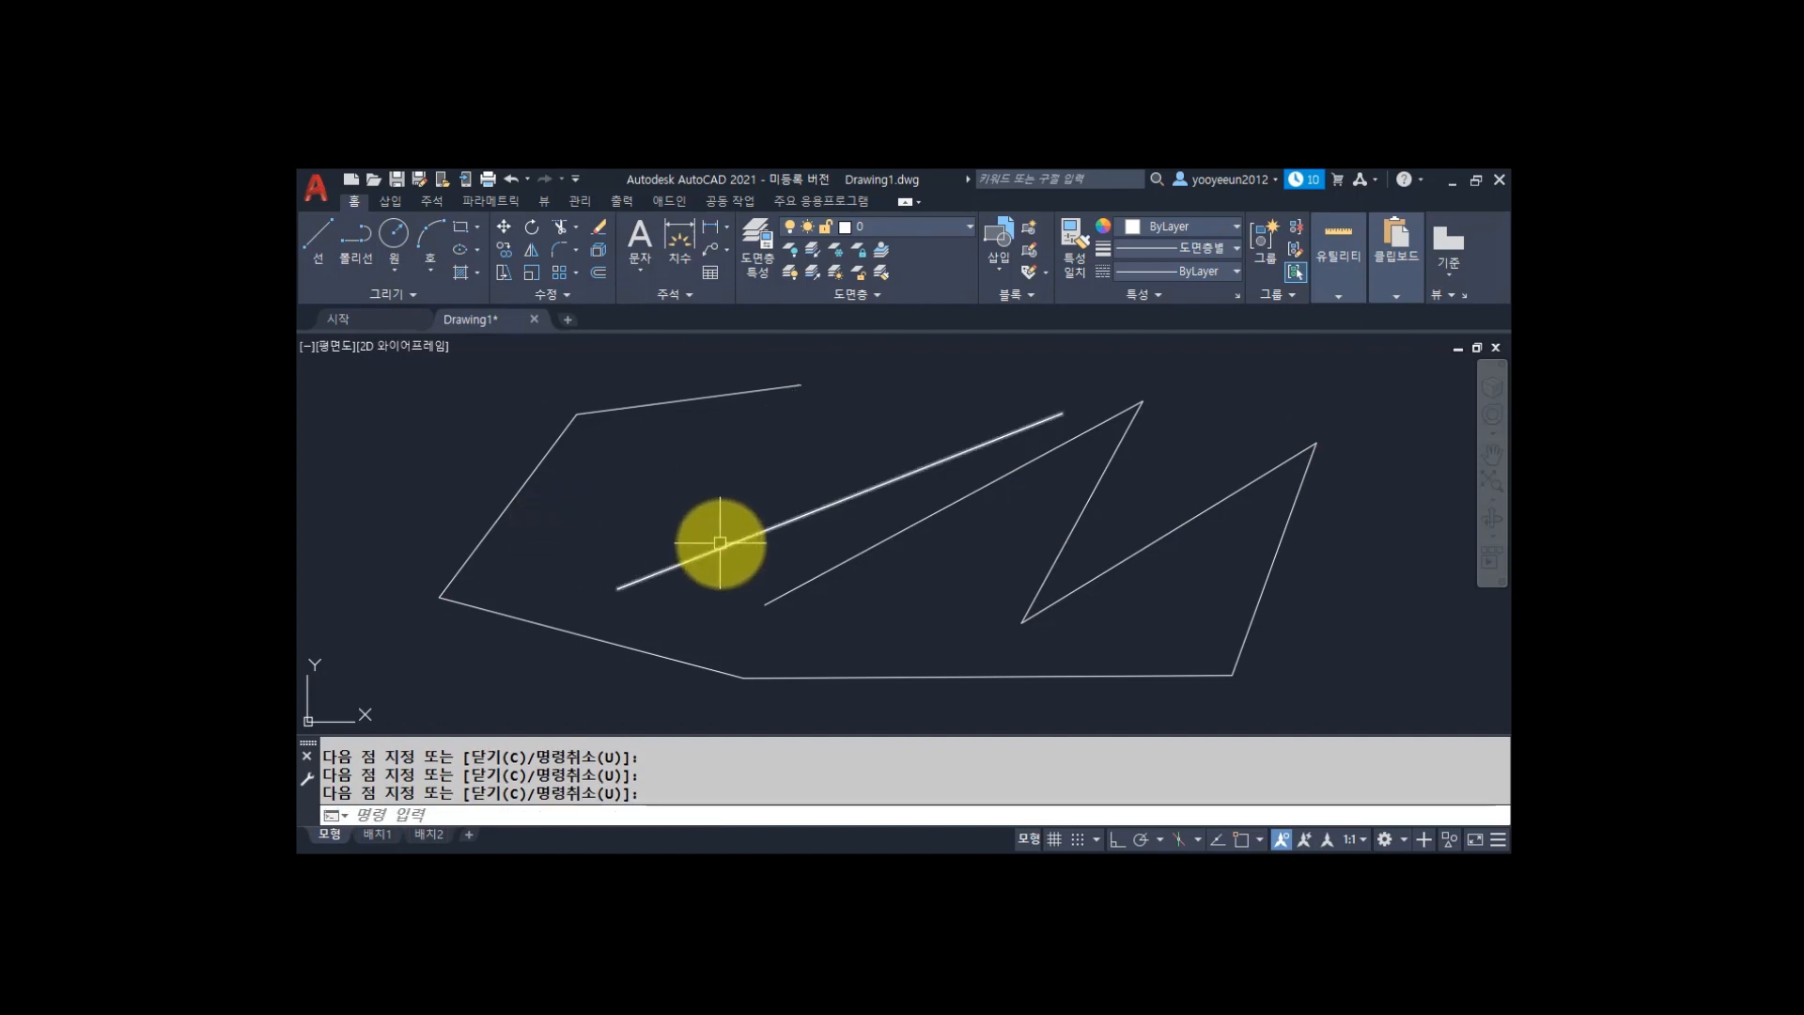
pyautogui.click(878, 541)
pyautogui.click(1087, 501)
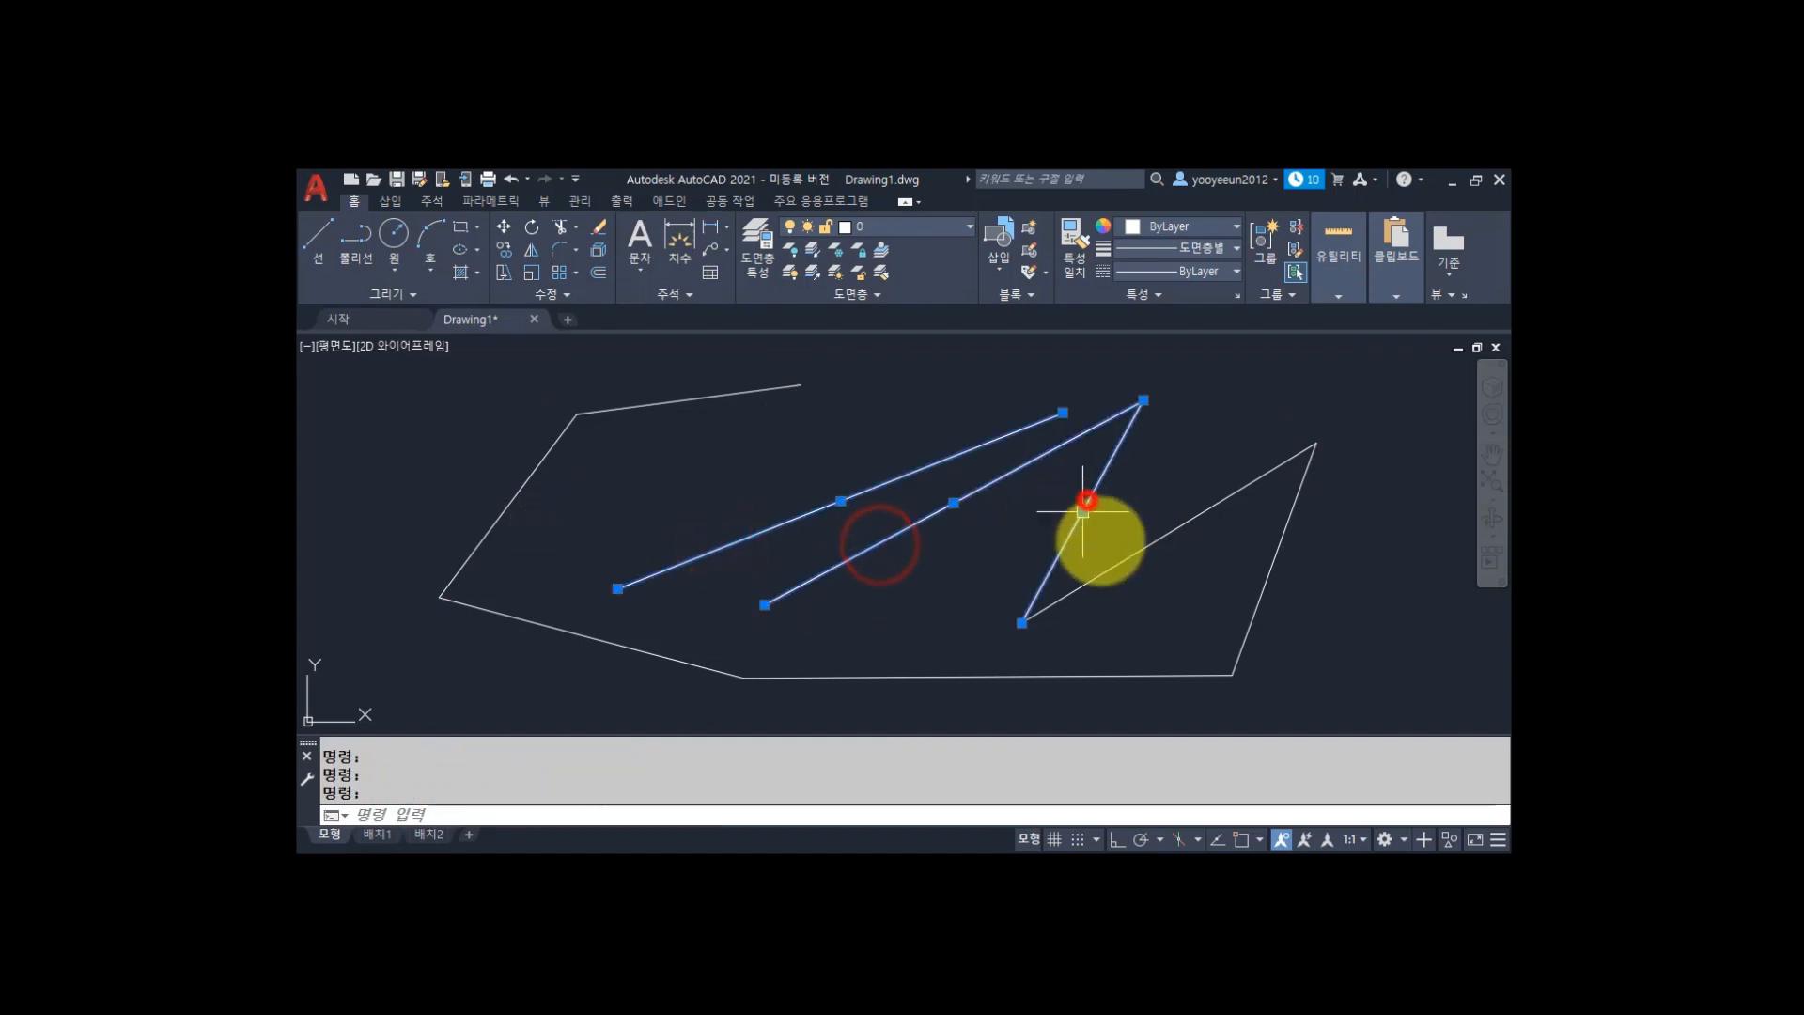
pyautogui.click(1281, 565)
pyautogui.click(1283, 528)
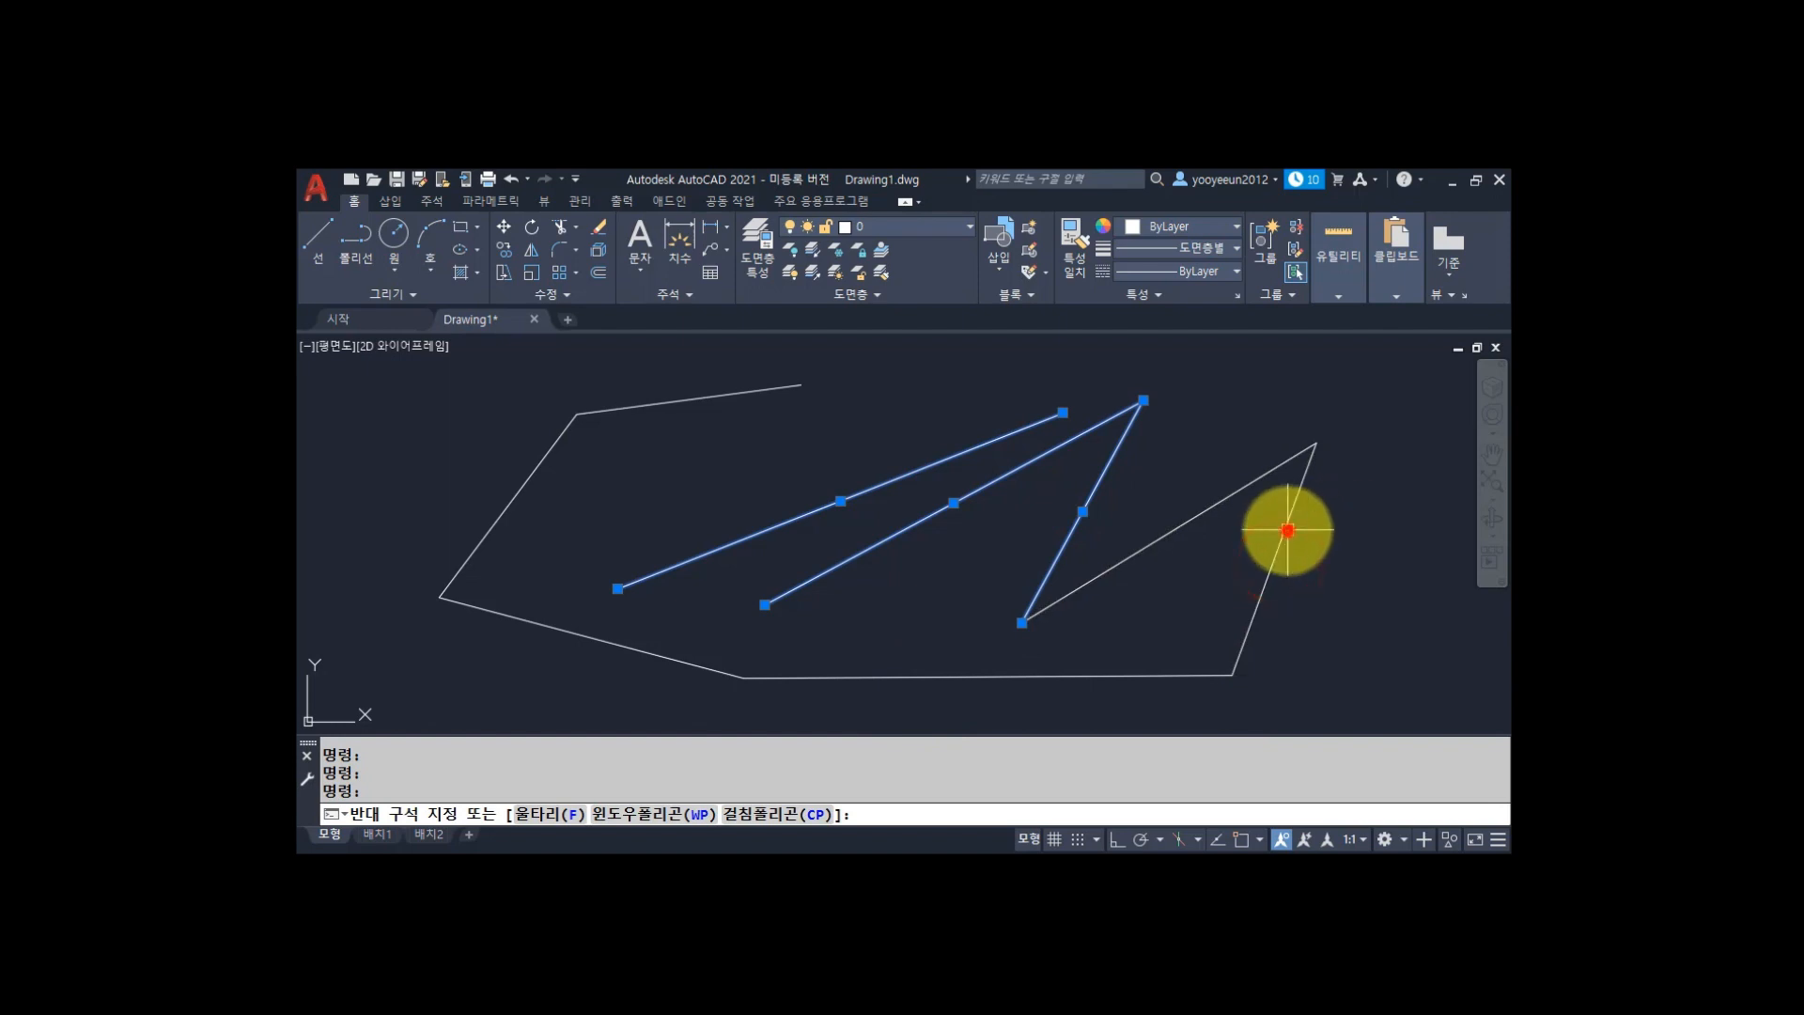
pyautogui.click(987, 676)
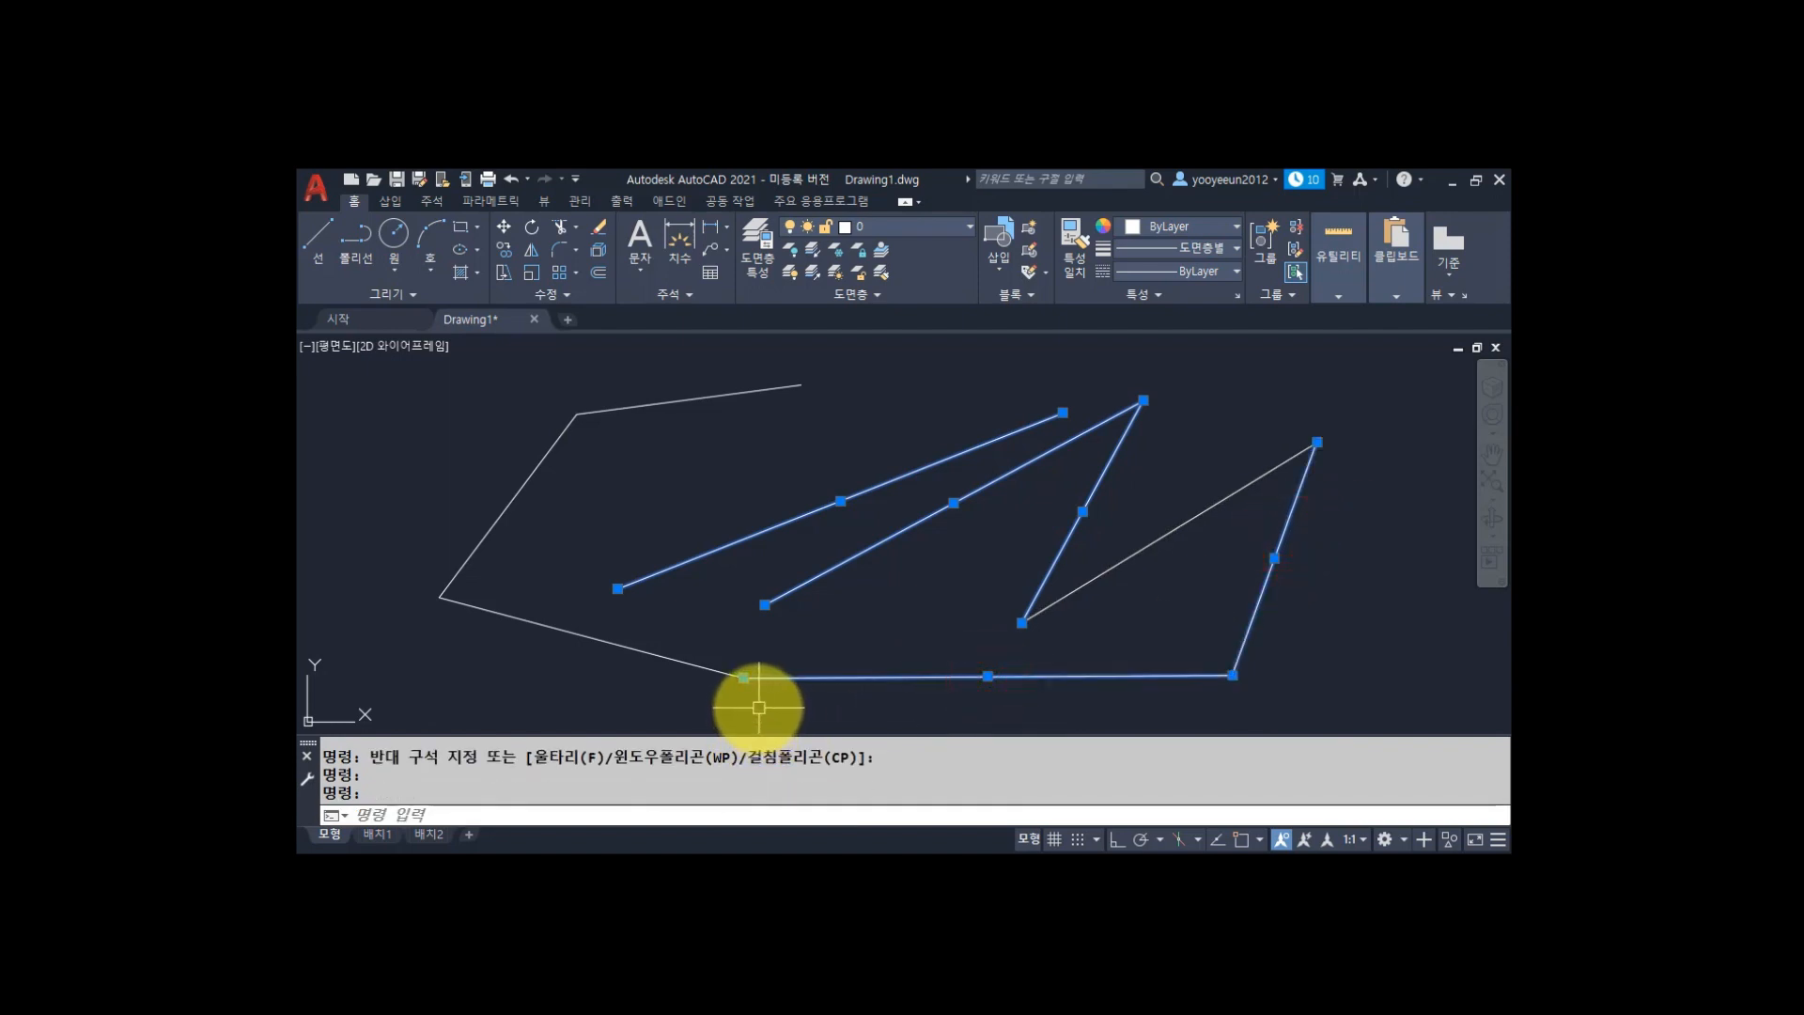
pyautogui.press('Escape')
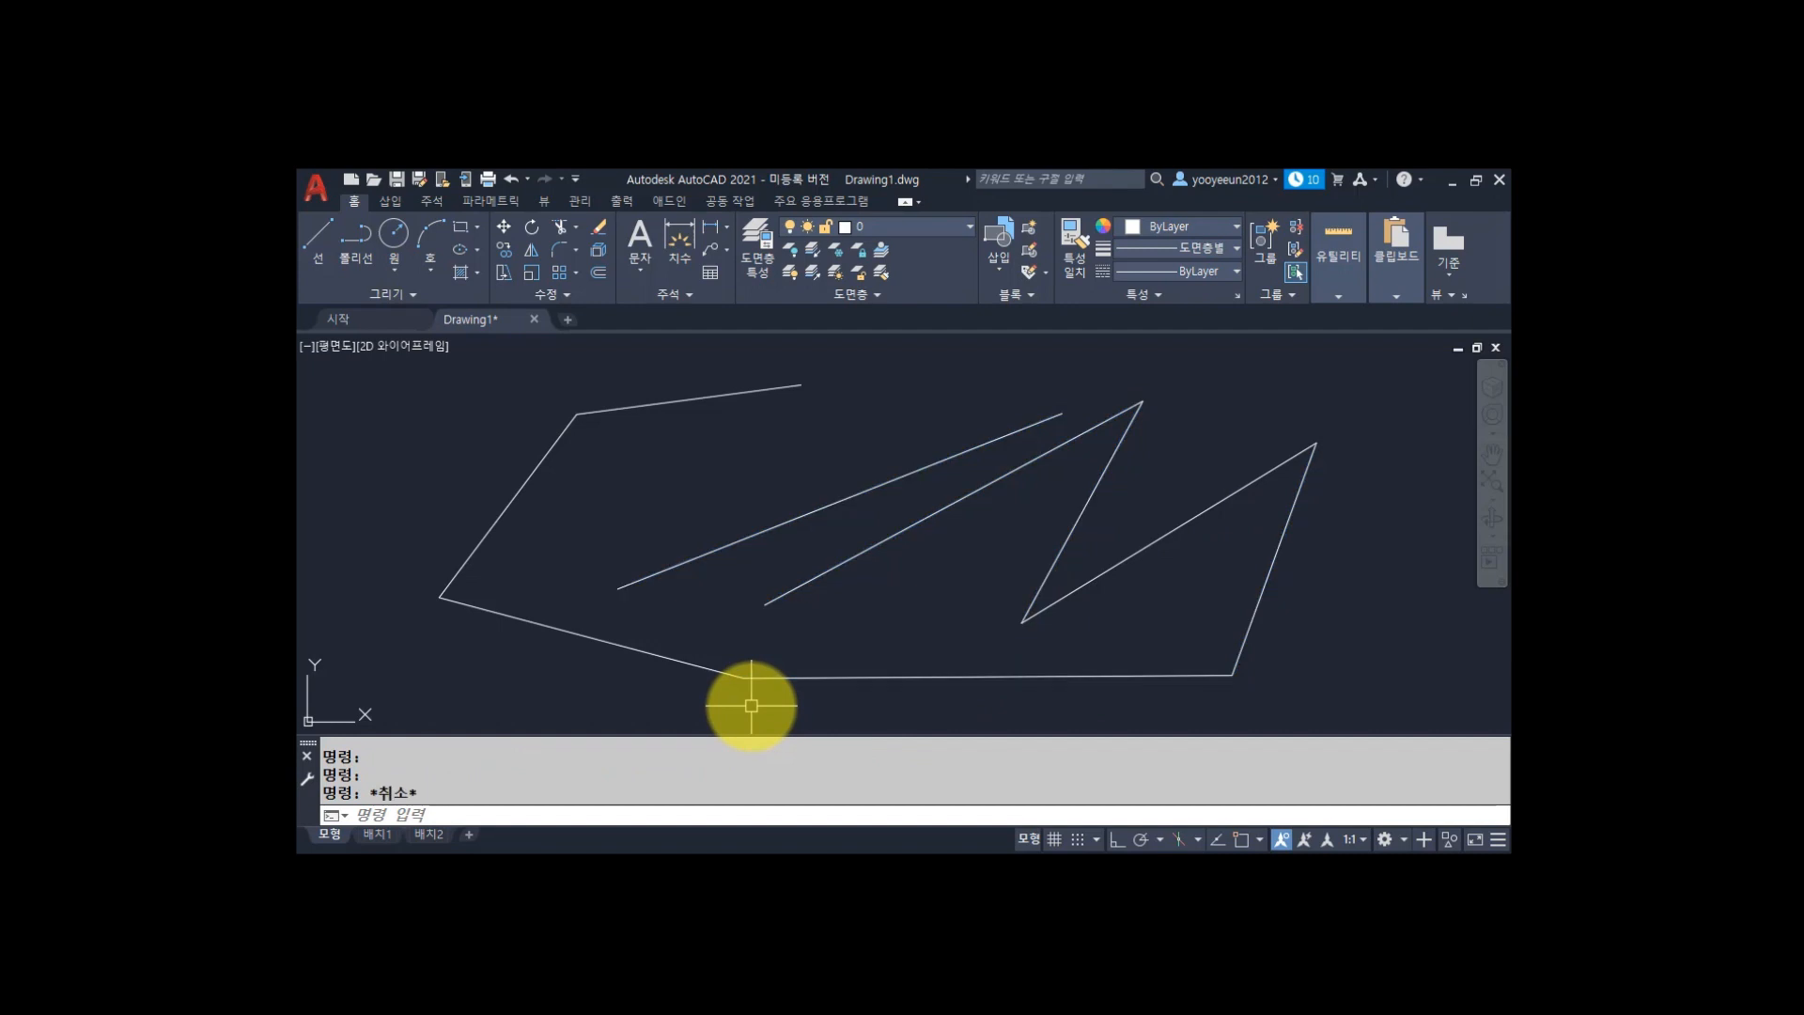
# Erase all the drawn lines at once with a crossing selection around them.
pyautogui.write('e')
pyautogui.press('Return')
pyautogui.click(1308, 684)
pyautogui.click(390, 369)
pyautogui.press('Return')
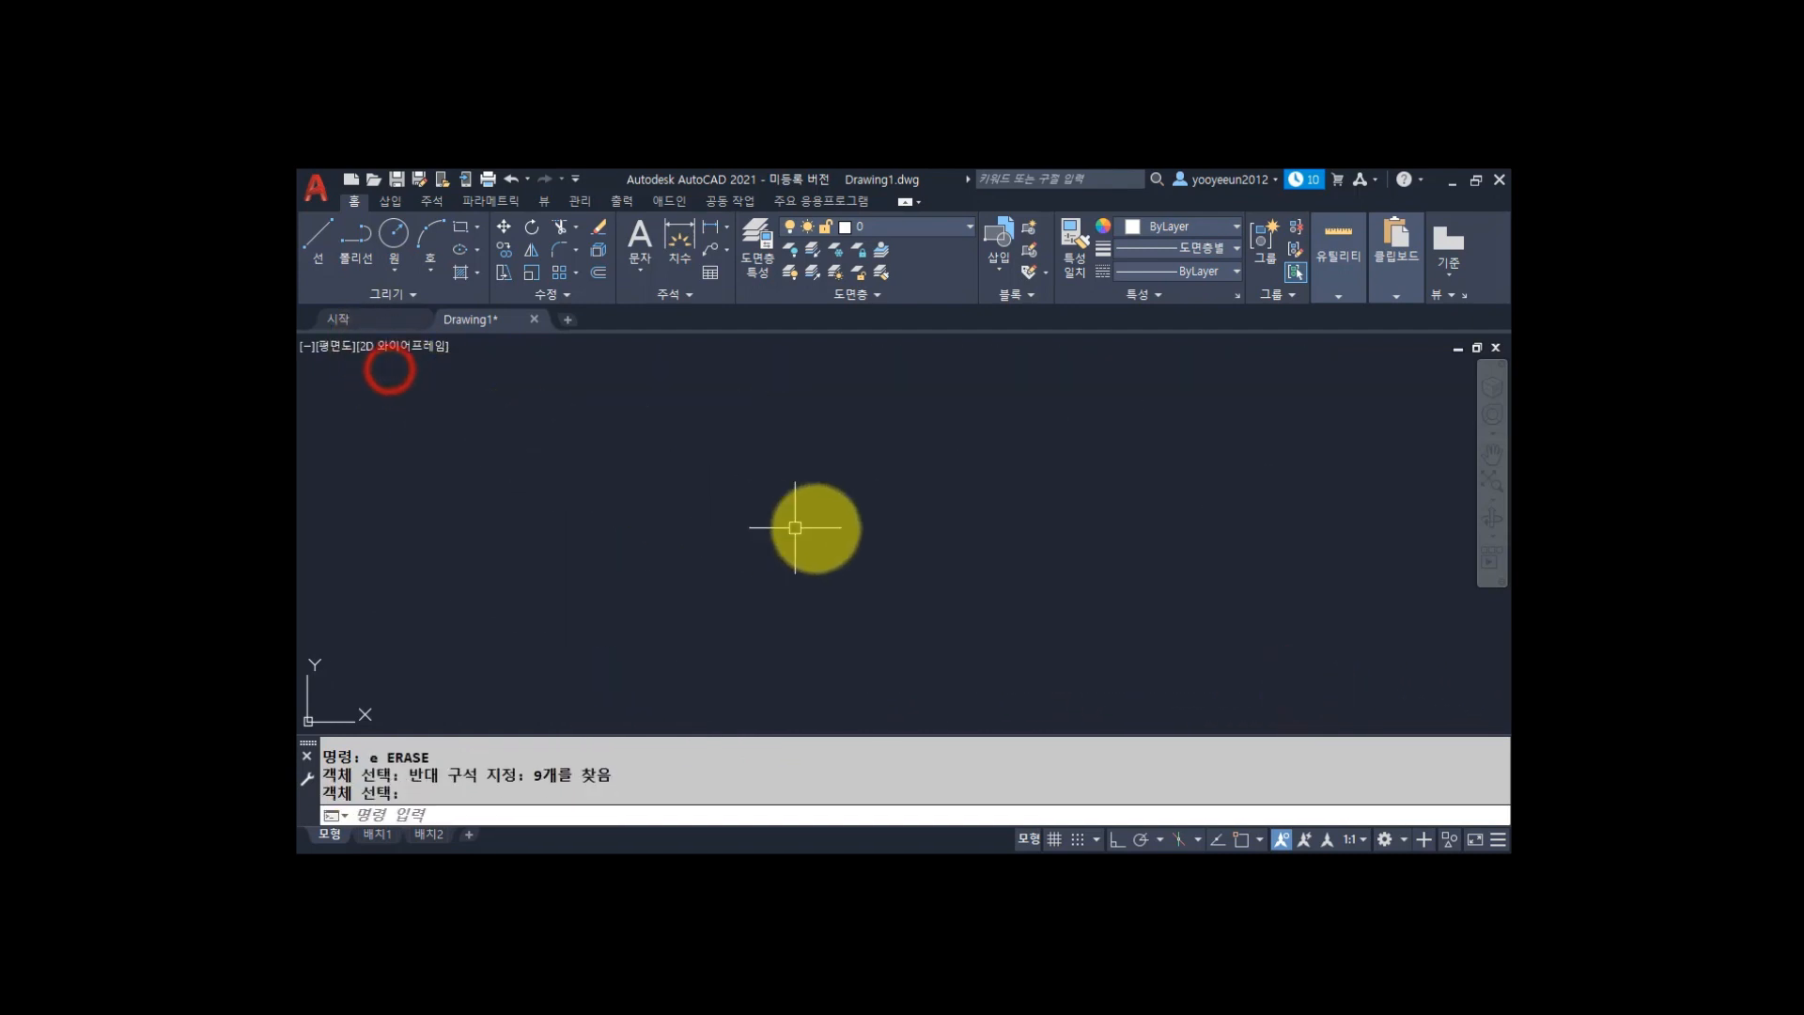
pyautogui.press('Escape')
pyautogui.press('Escape')
pyautogui.press('Escape')
pyautogui.write('1')
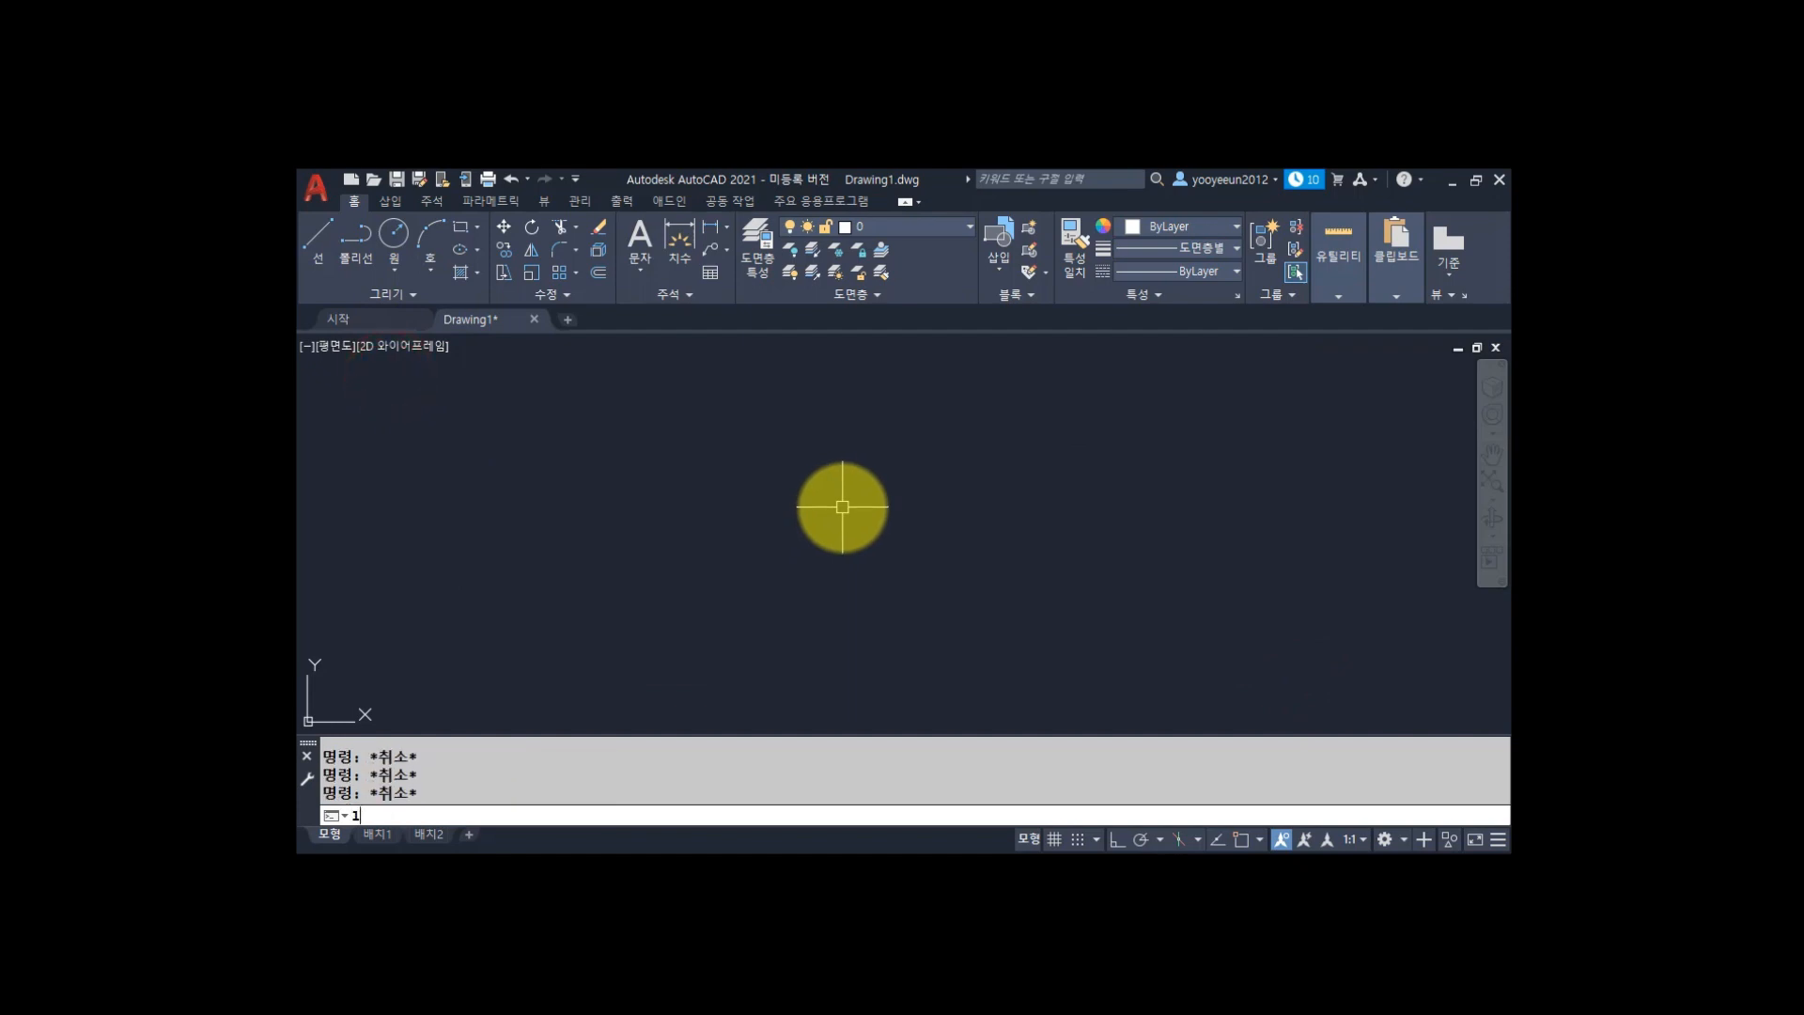
pyautogui.press('Return')
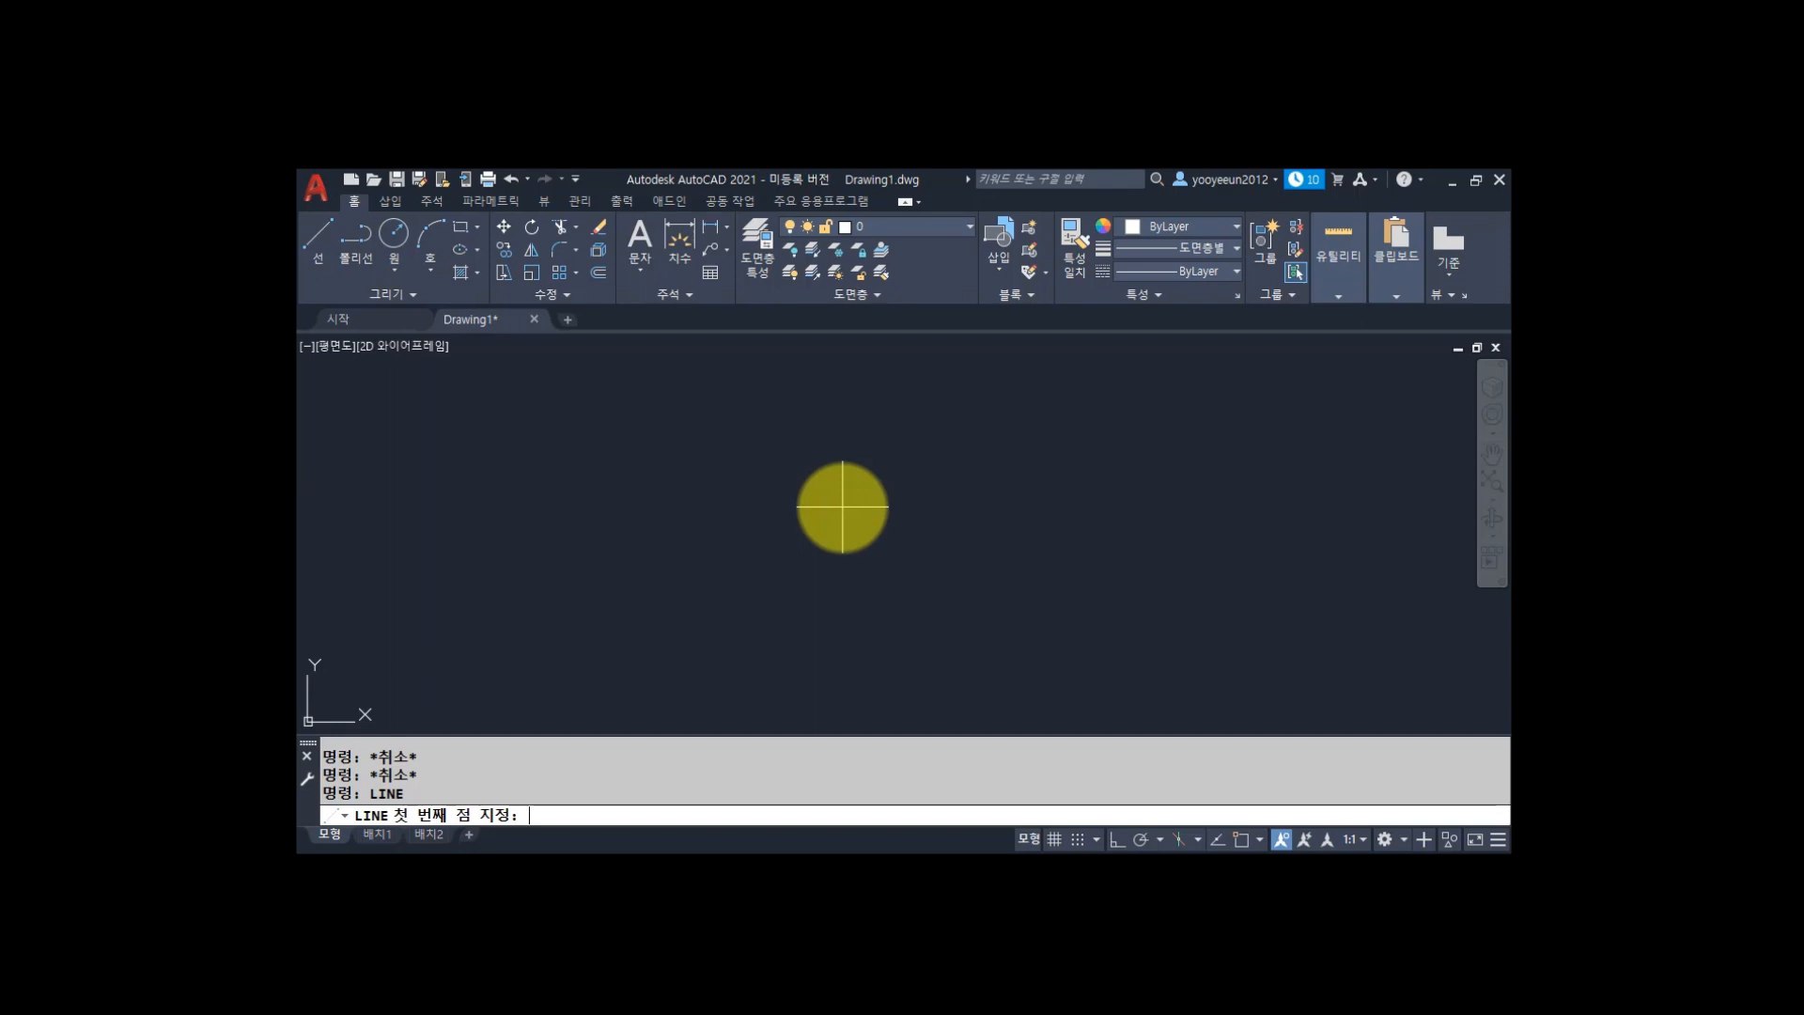
pyautogui.press('Escape')
pyautogui.press('Escape')
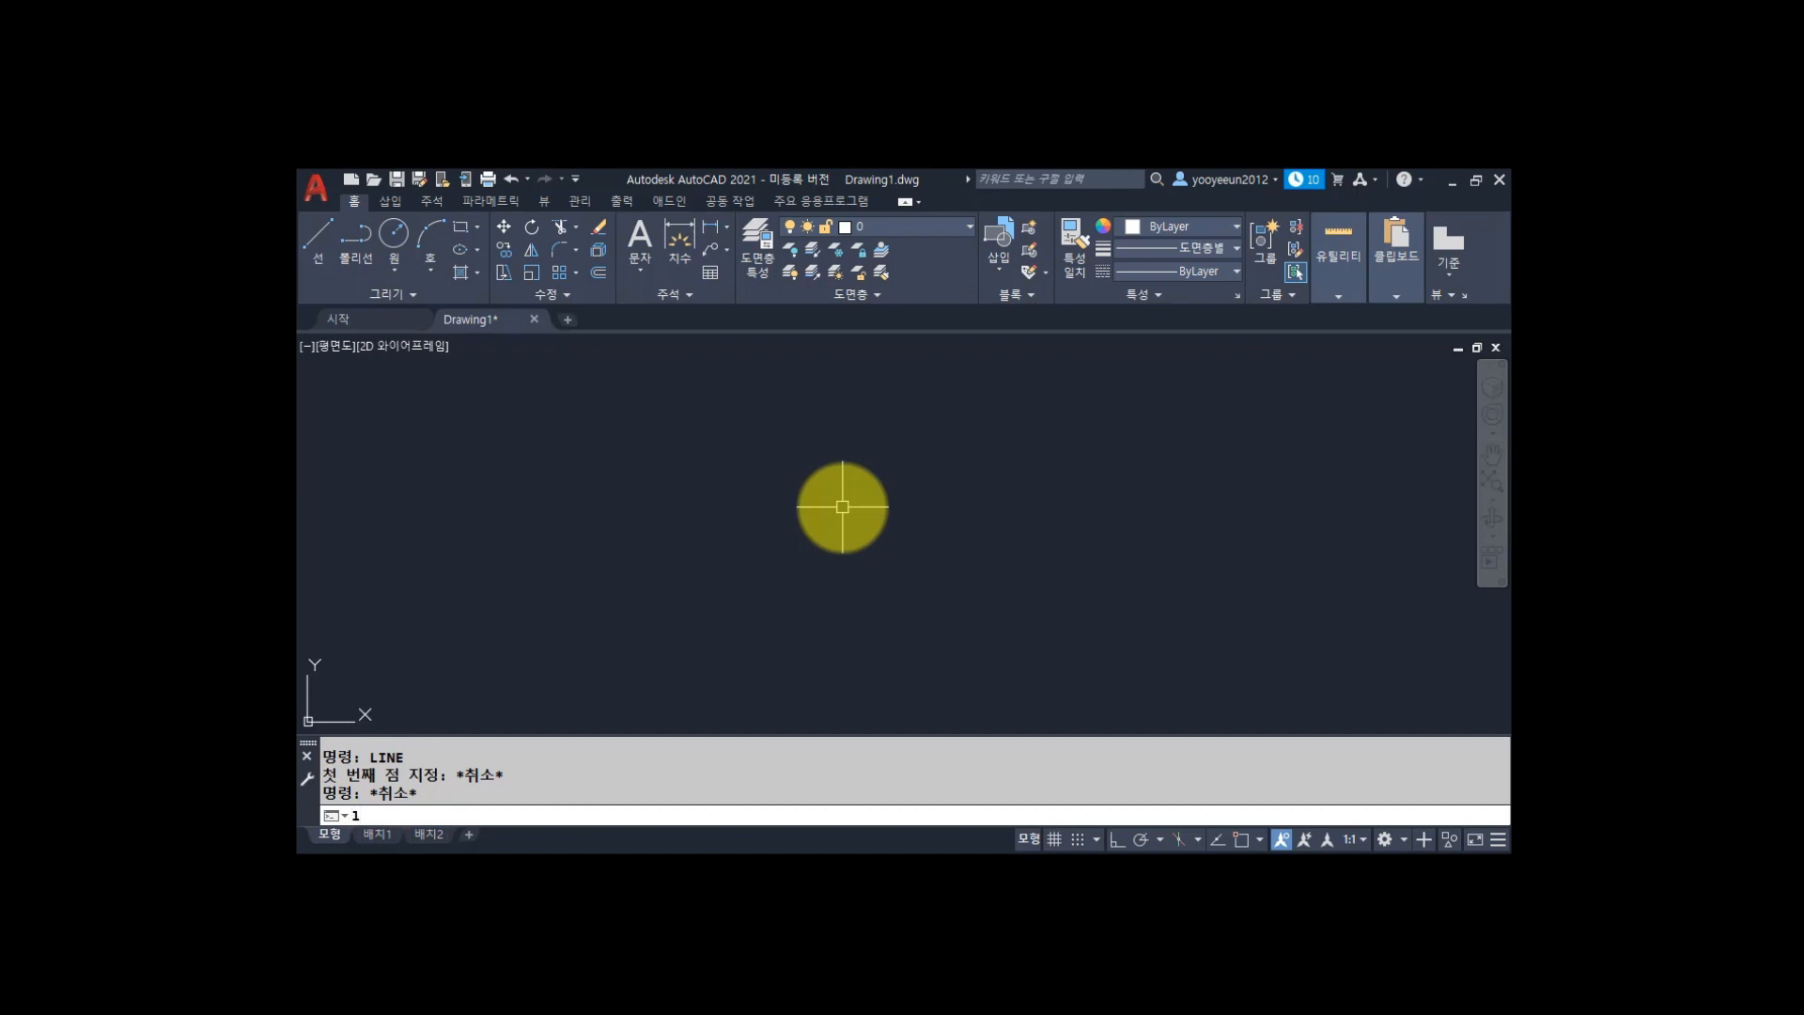
# Draw a zigzag of five connected line segments from lower left to upper right using the L command alias.
pyautogui.write('L')
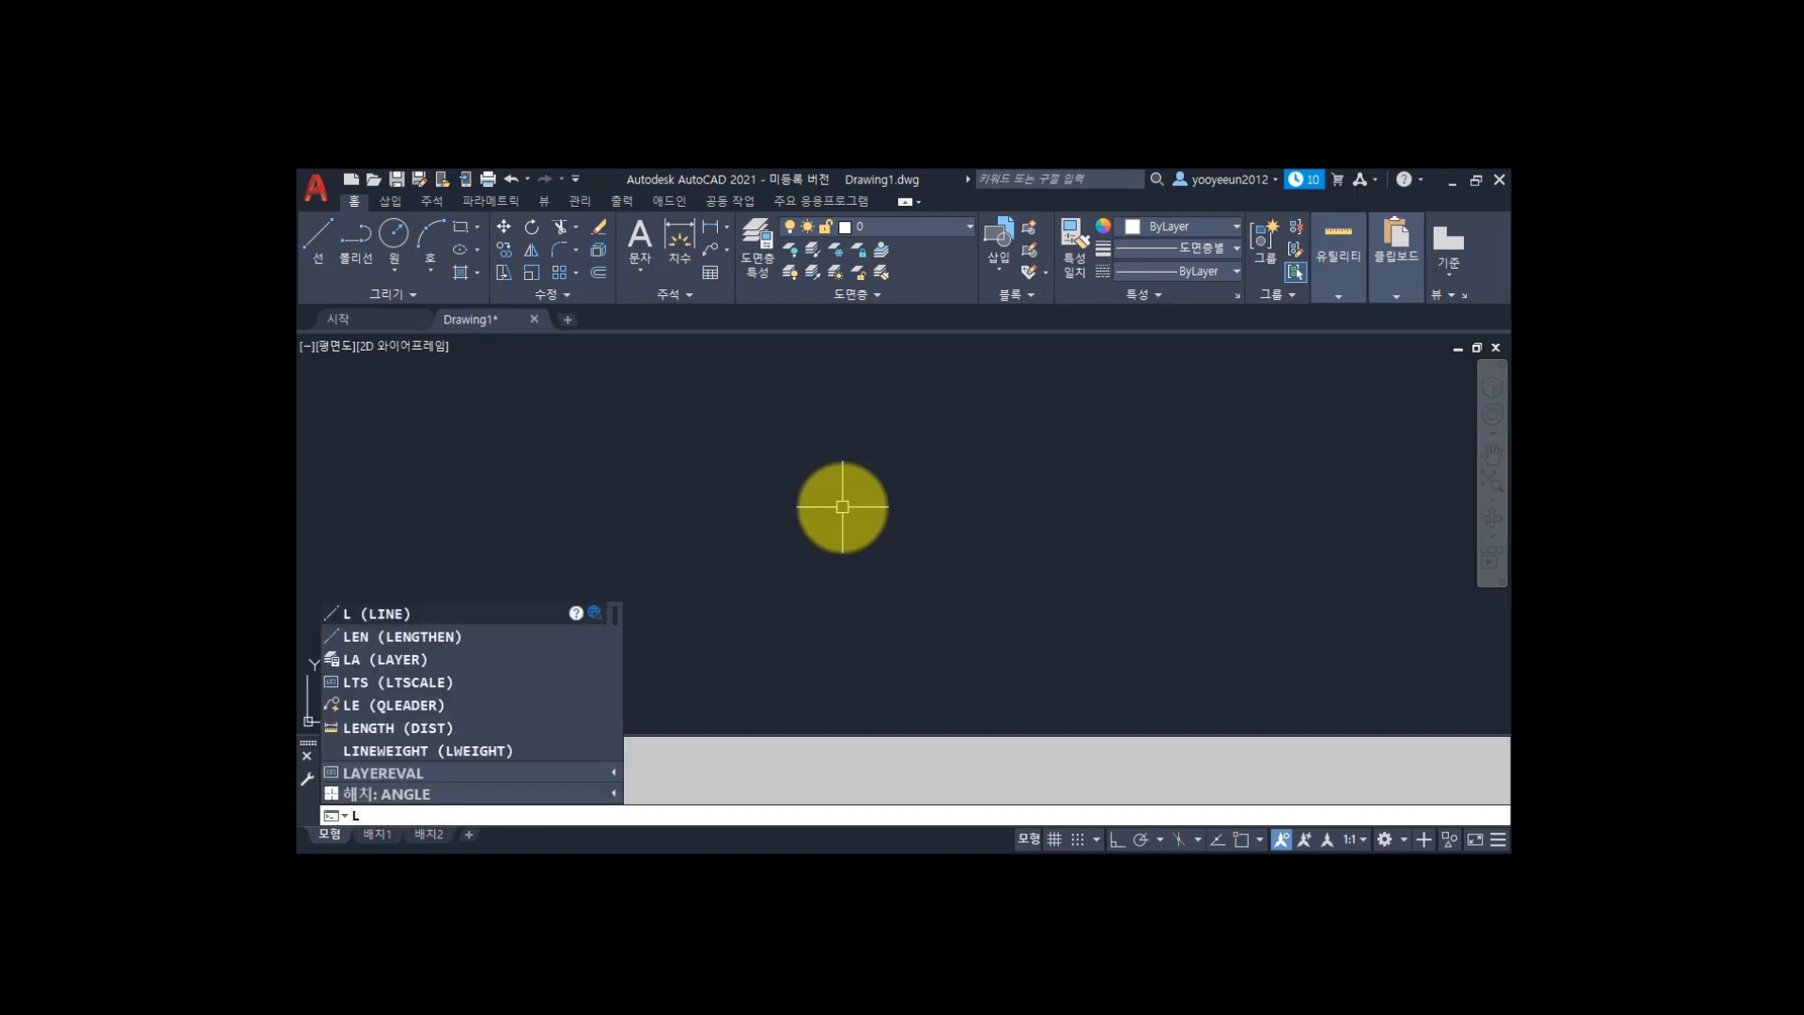
pyautogui.press('Return')
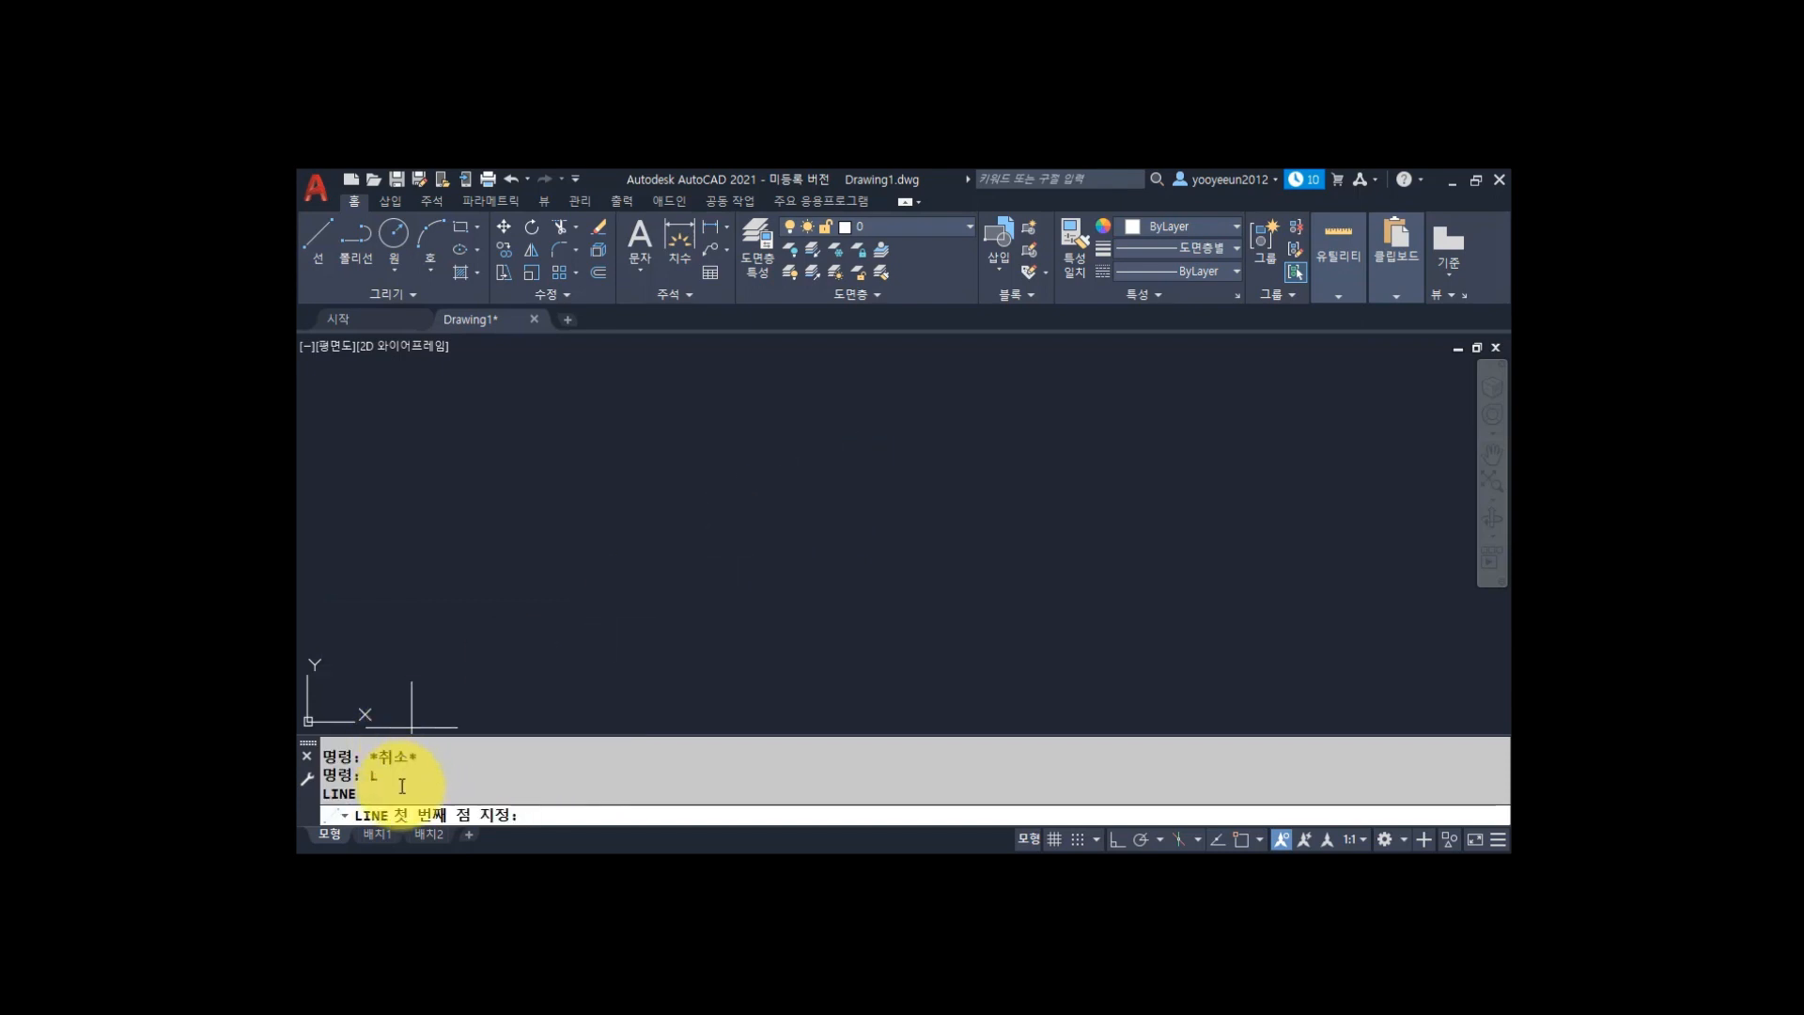
pyautogui.moveTo(369, 774); pyautogui.dragTo(325, 795)
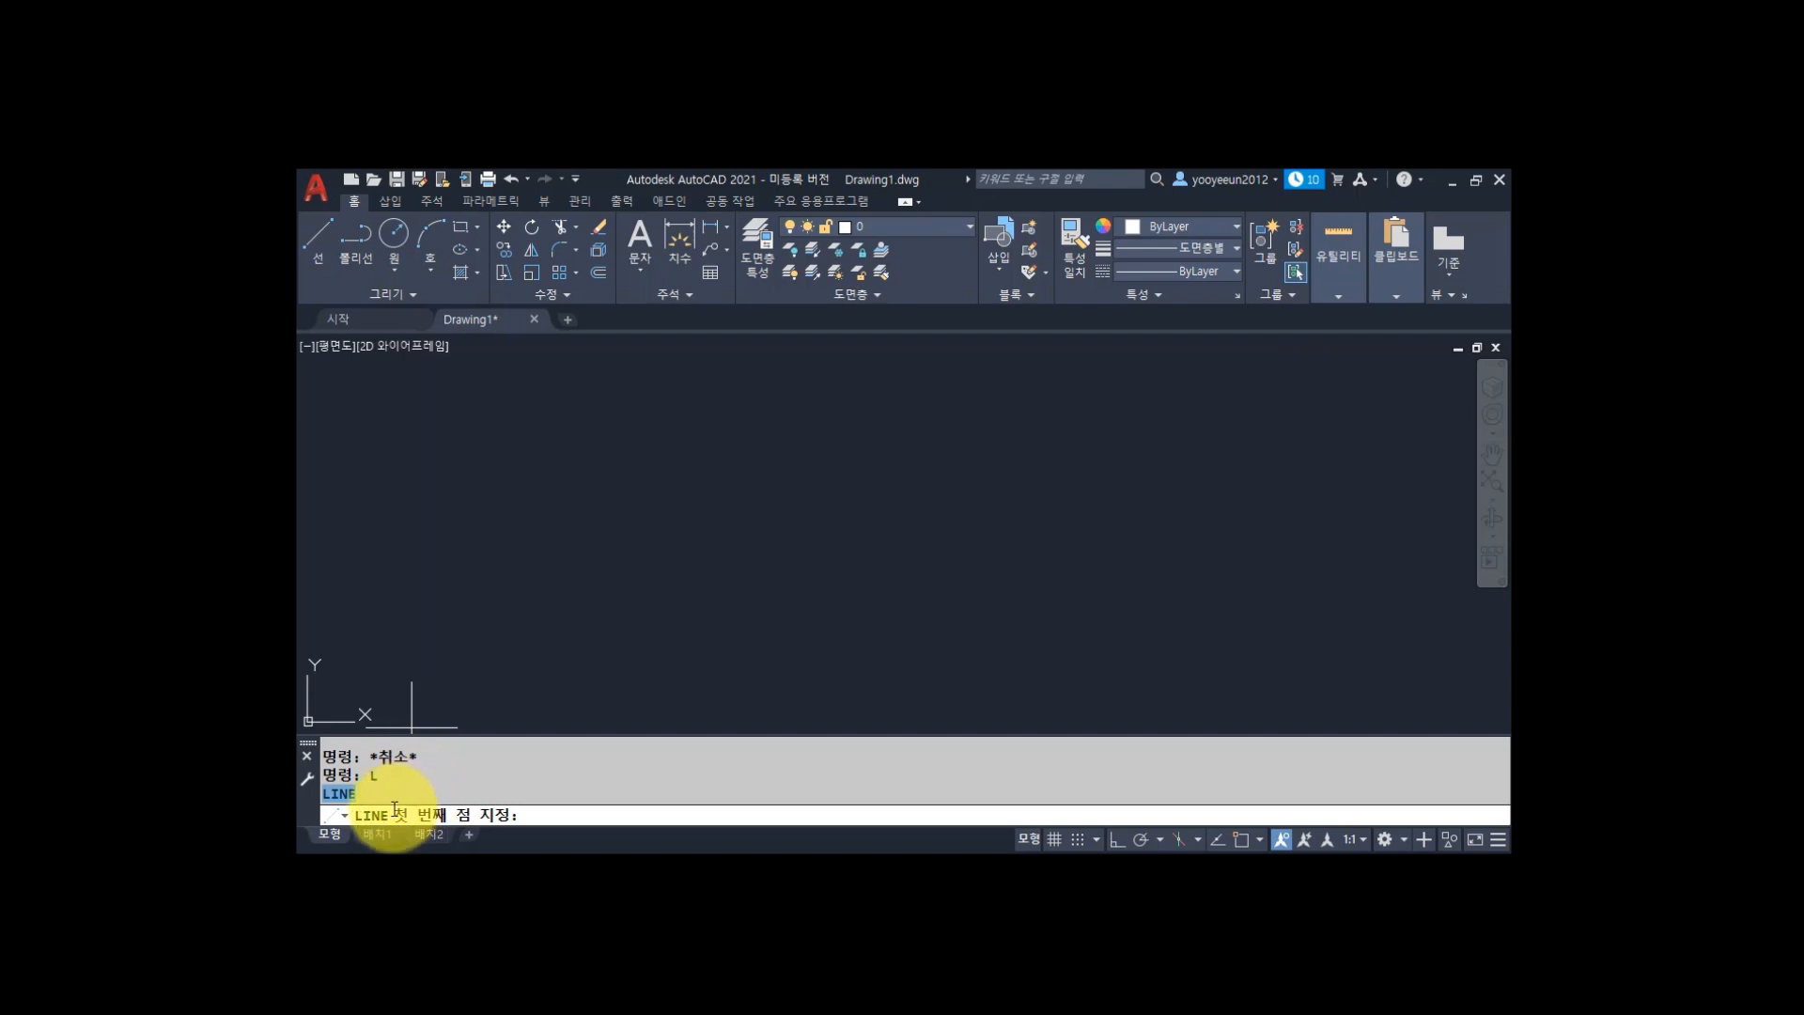
pyautogui.click(485, 648)
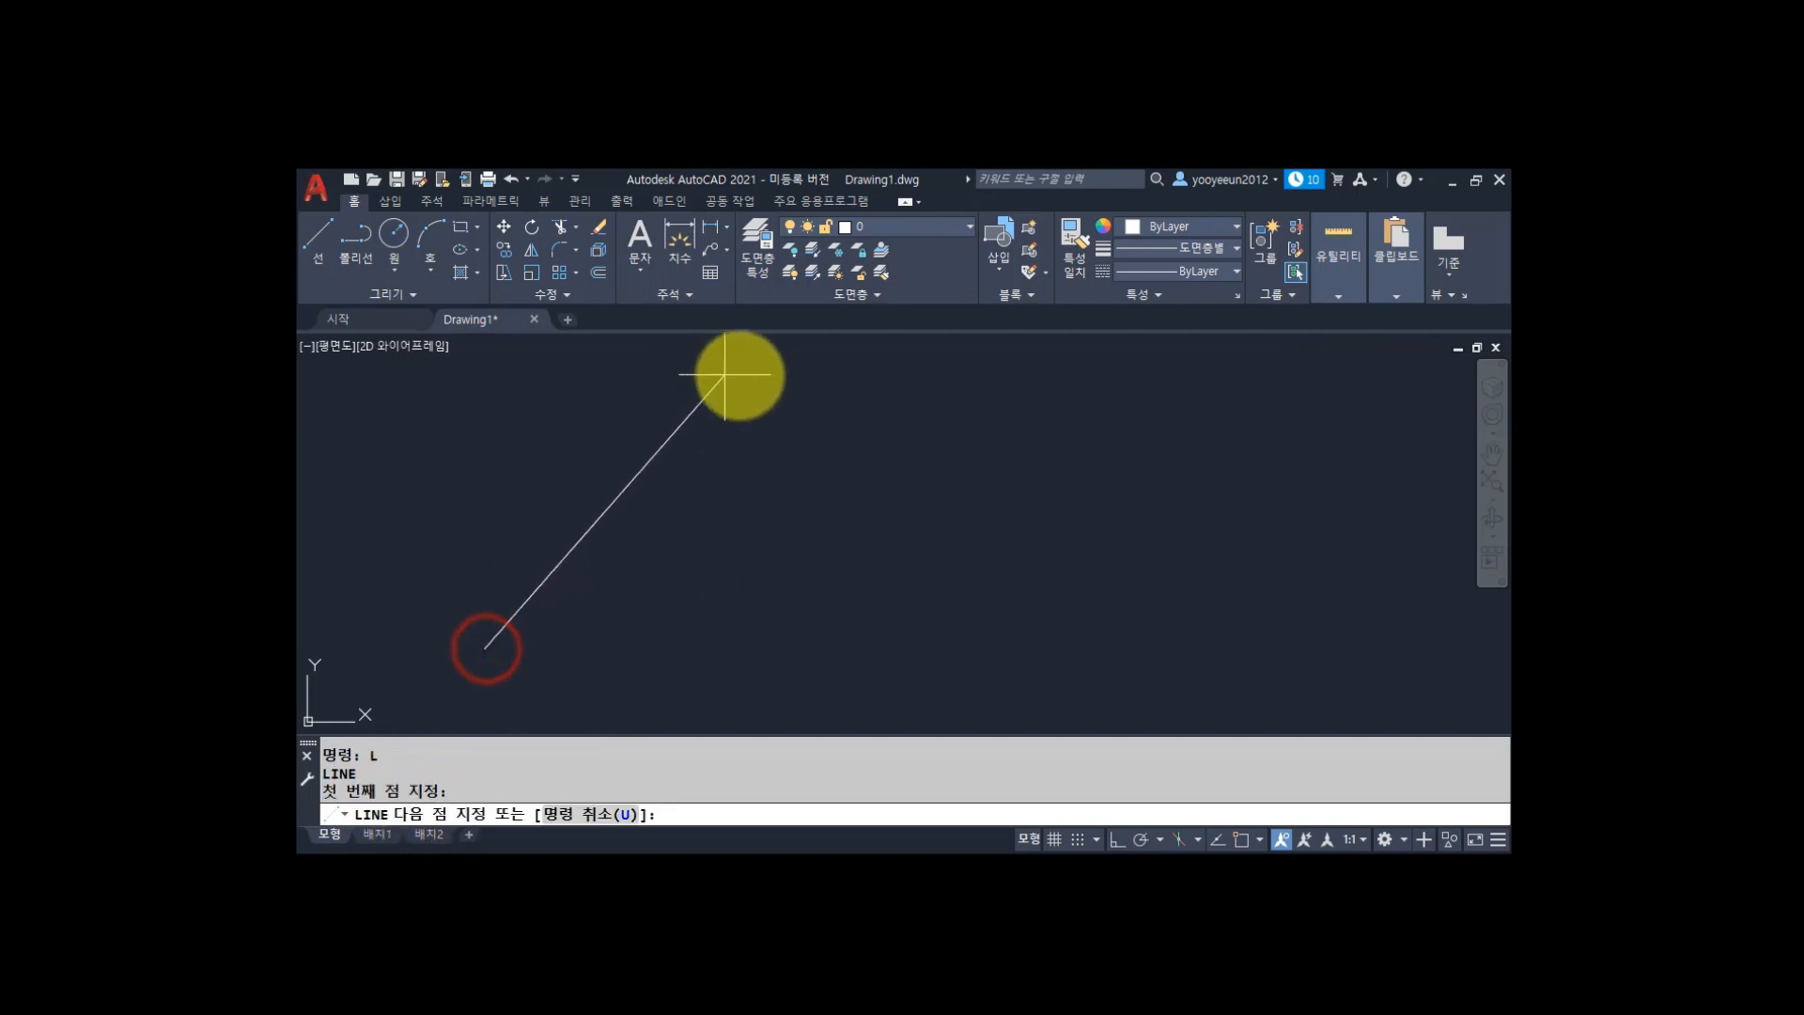
pyautogui.click(792, 389)
pyautogui.click(757, 691)
pyautogui.click(987, 457)
pyautogui.click(1030, 655)
pyautogui.click(1199, 434)
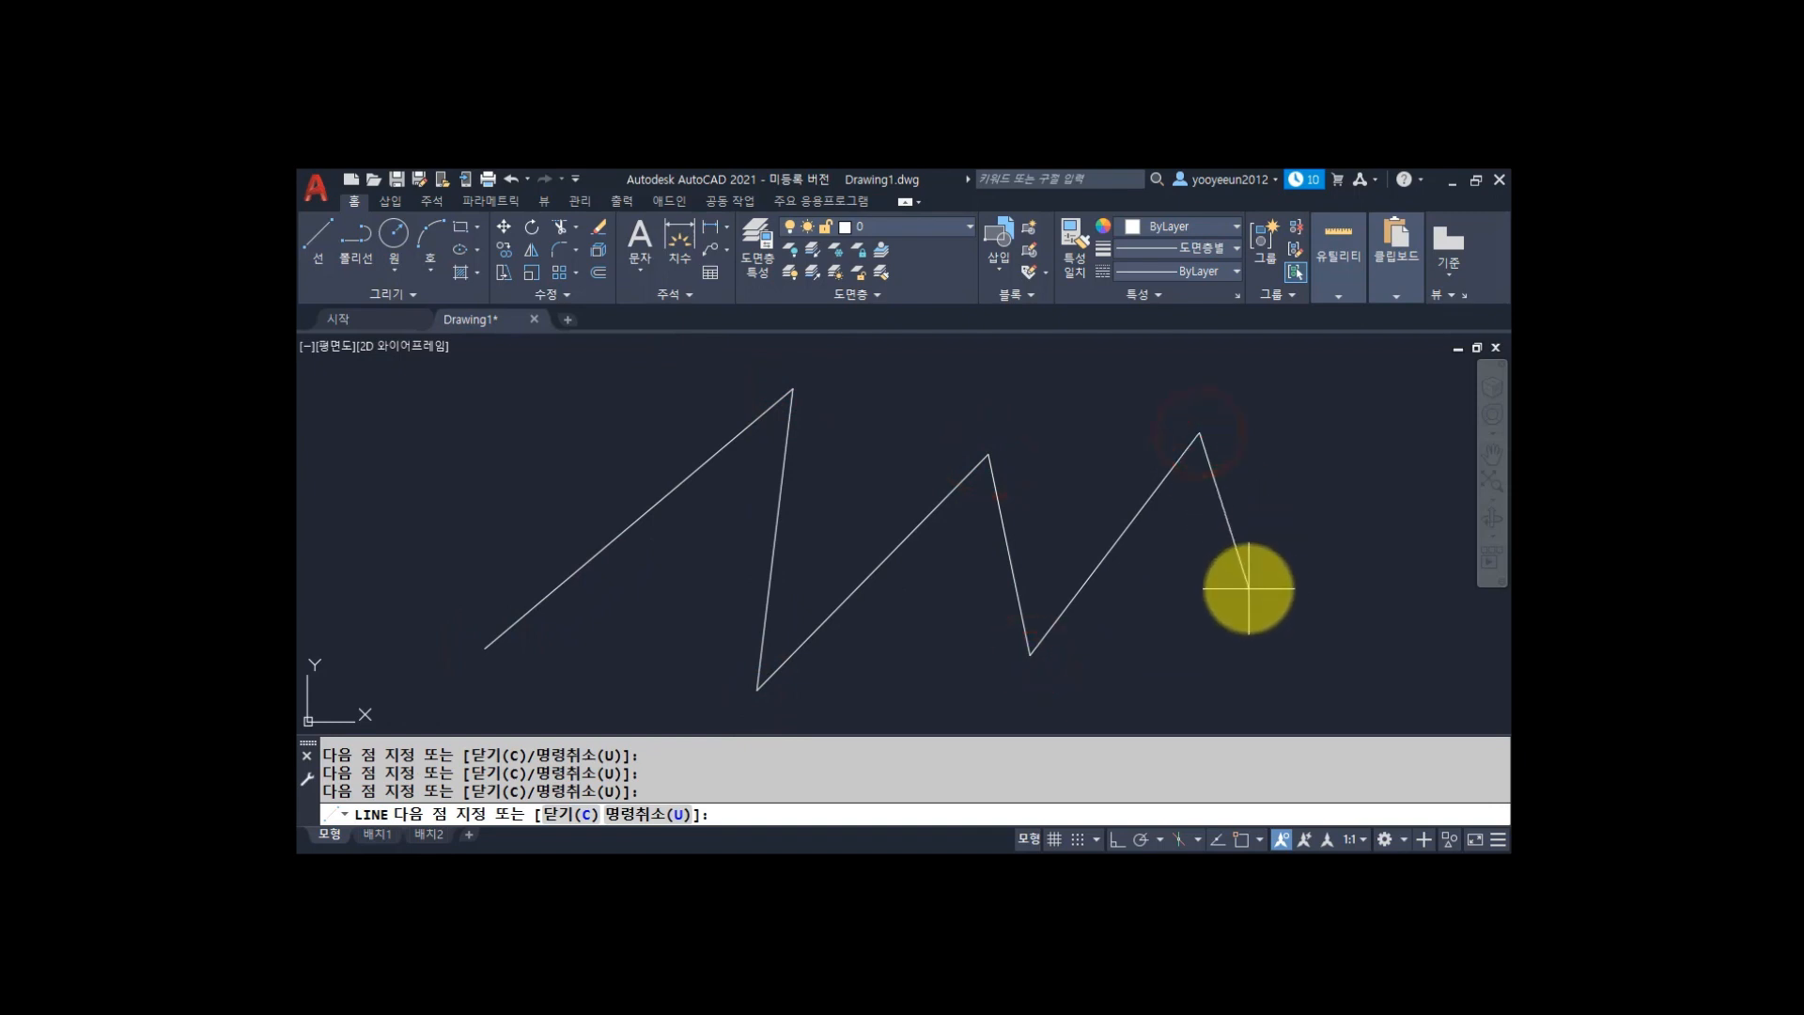
pyautogui.press('Return')
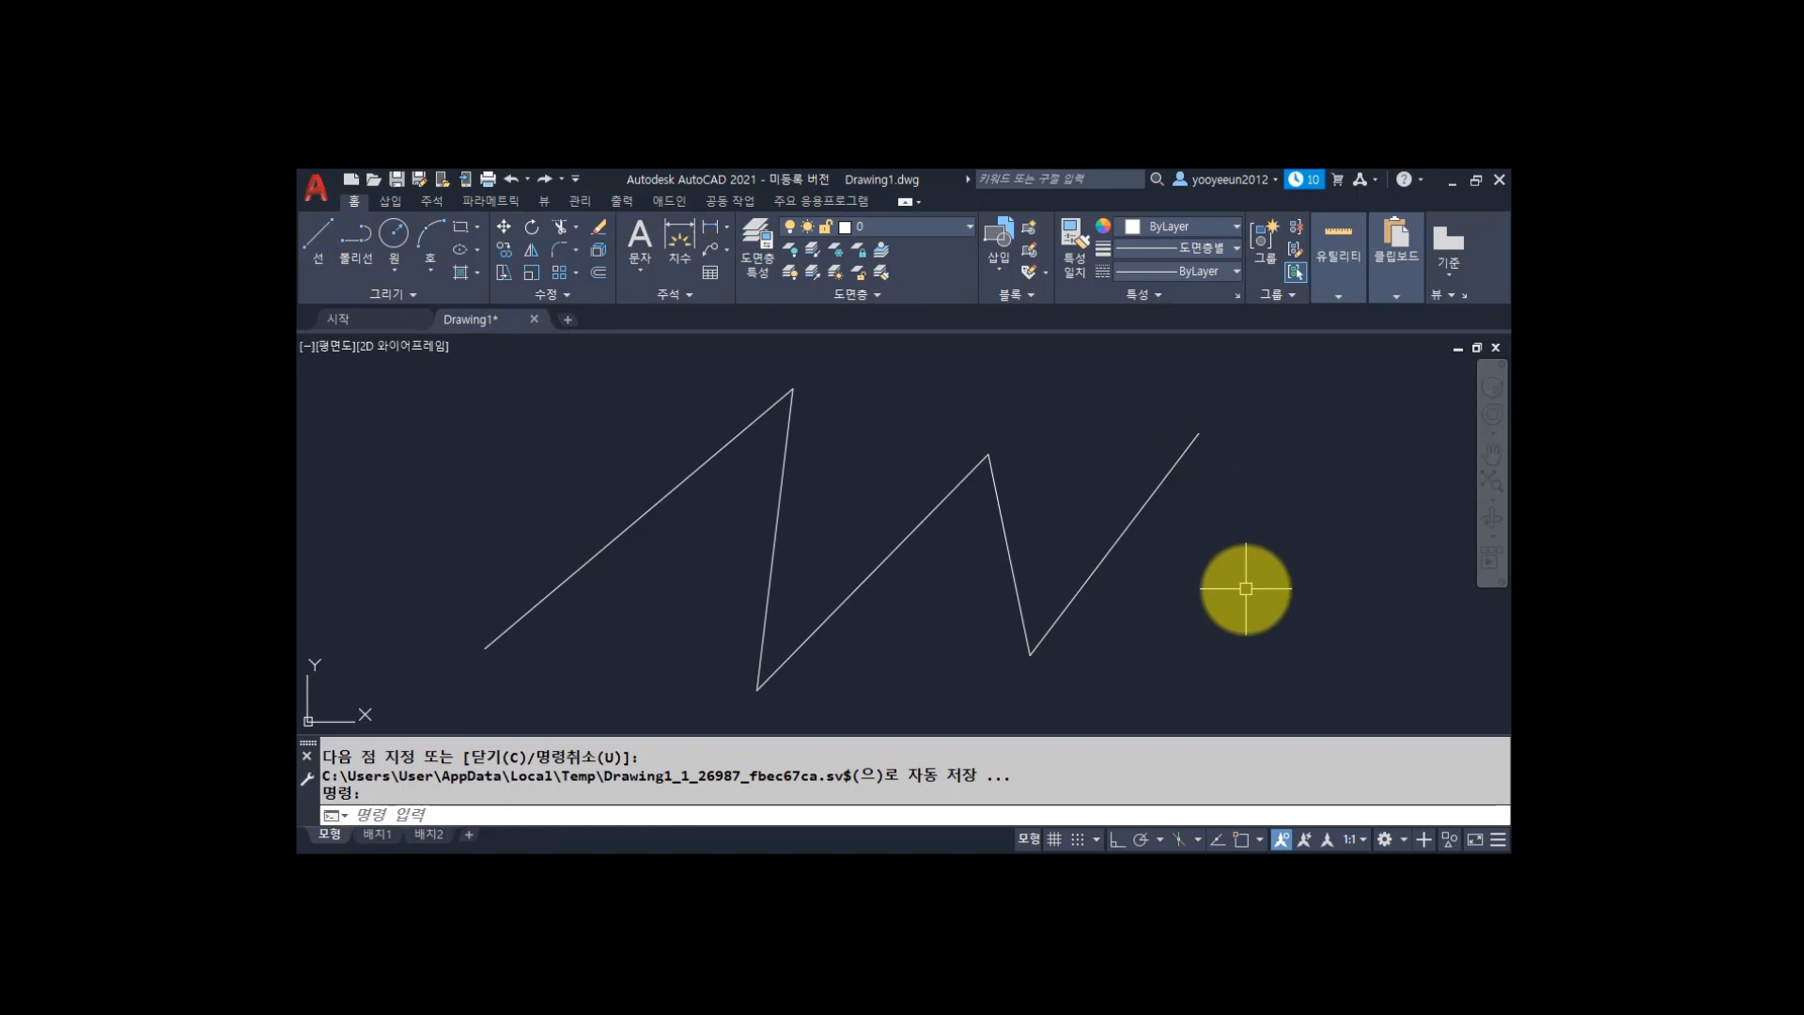
pyautogui.write('L')
pyautogui.press('Return')
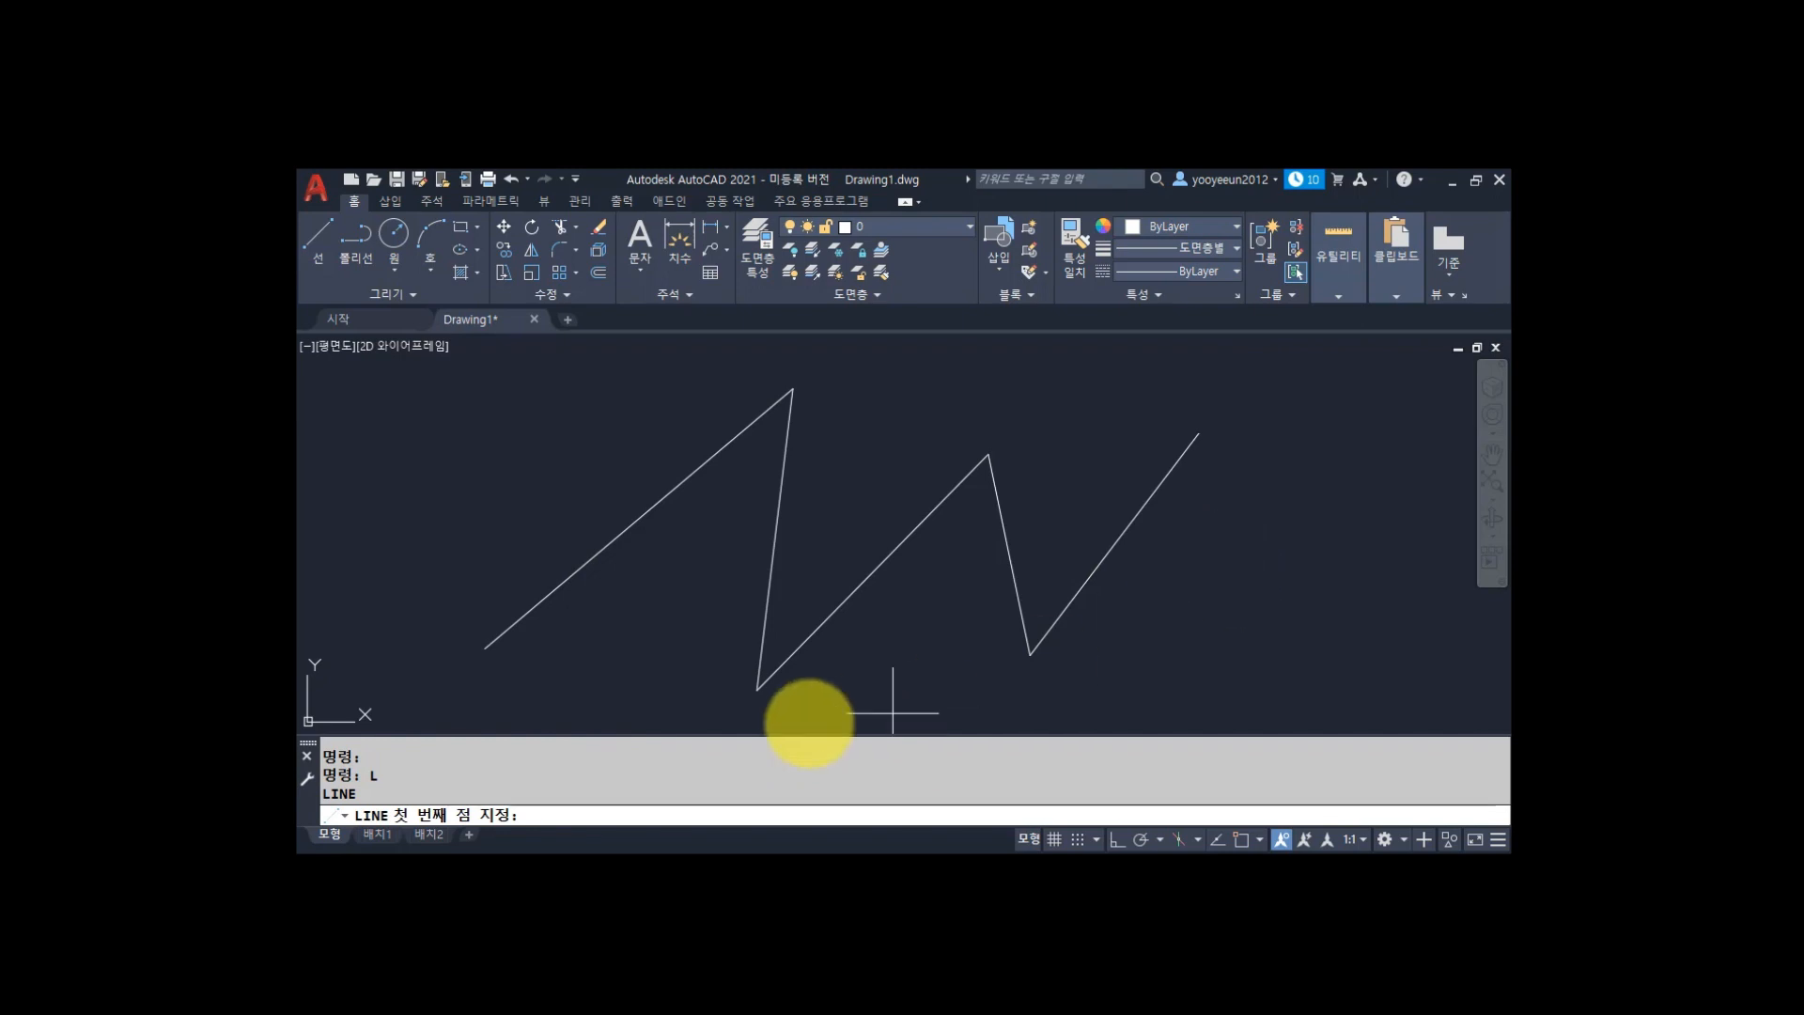
pyautogui.moveTo(375, 791); pyautogui.dragTo(320, 793)
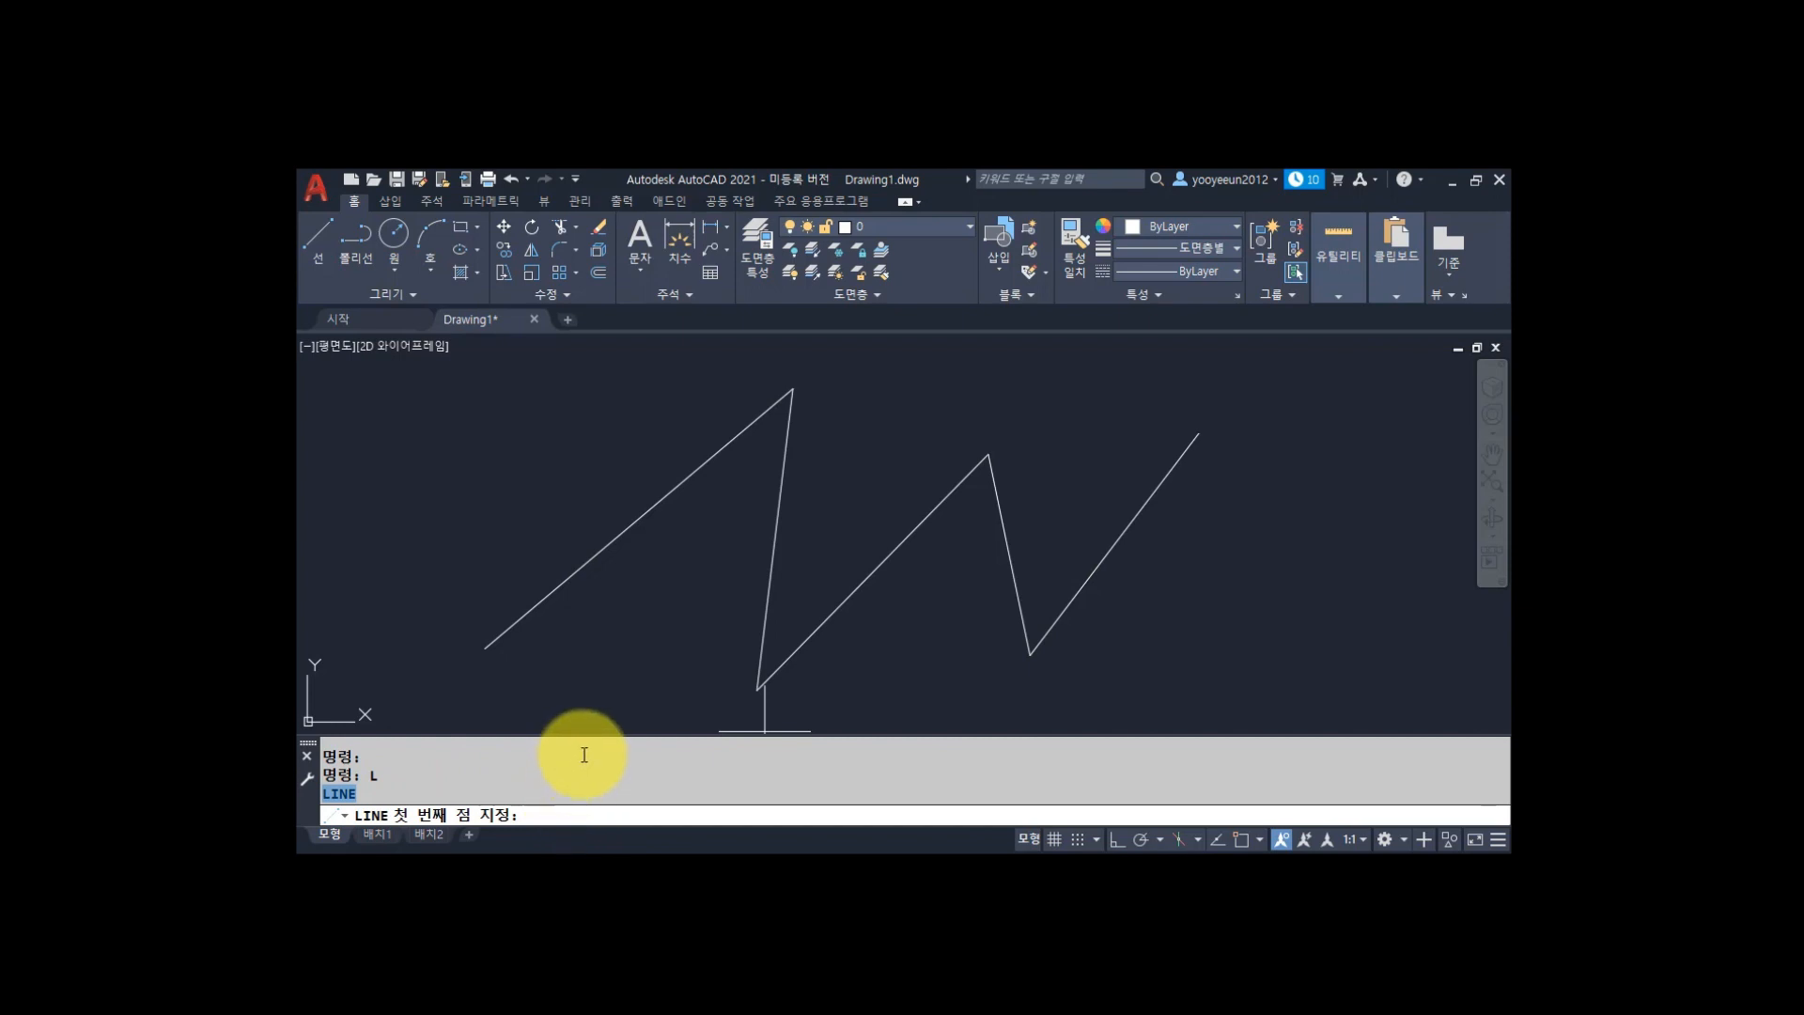
pyautogui.press('Escape')
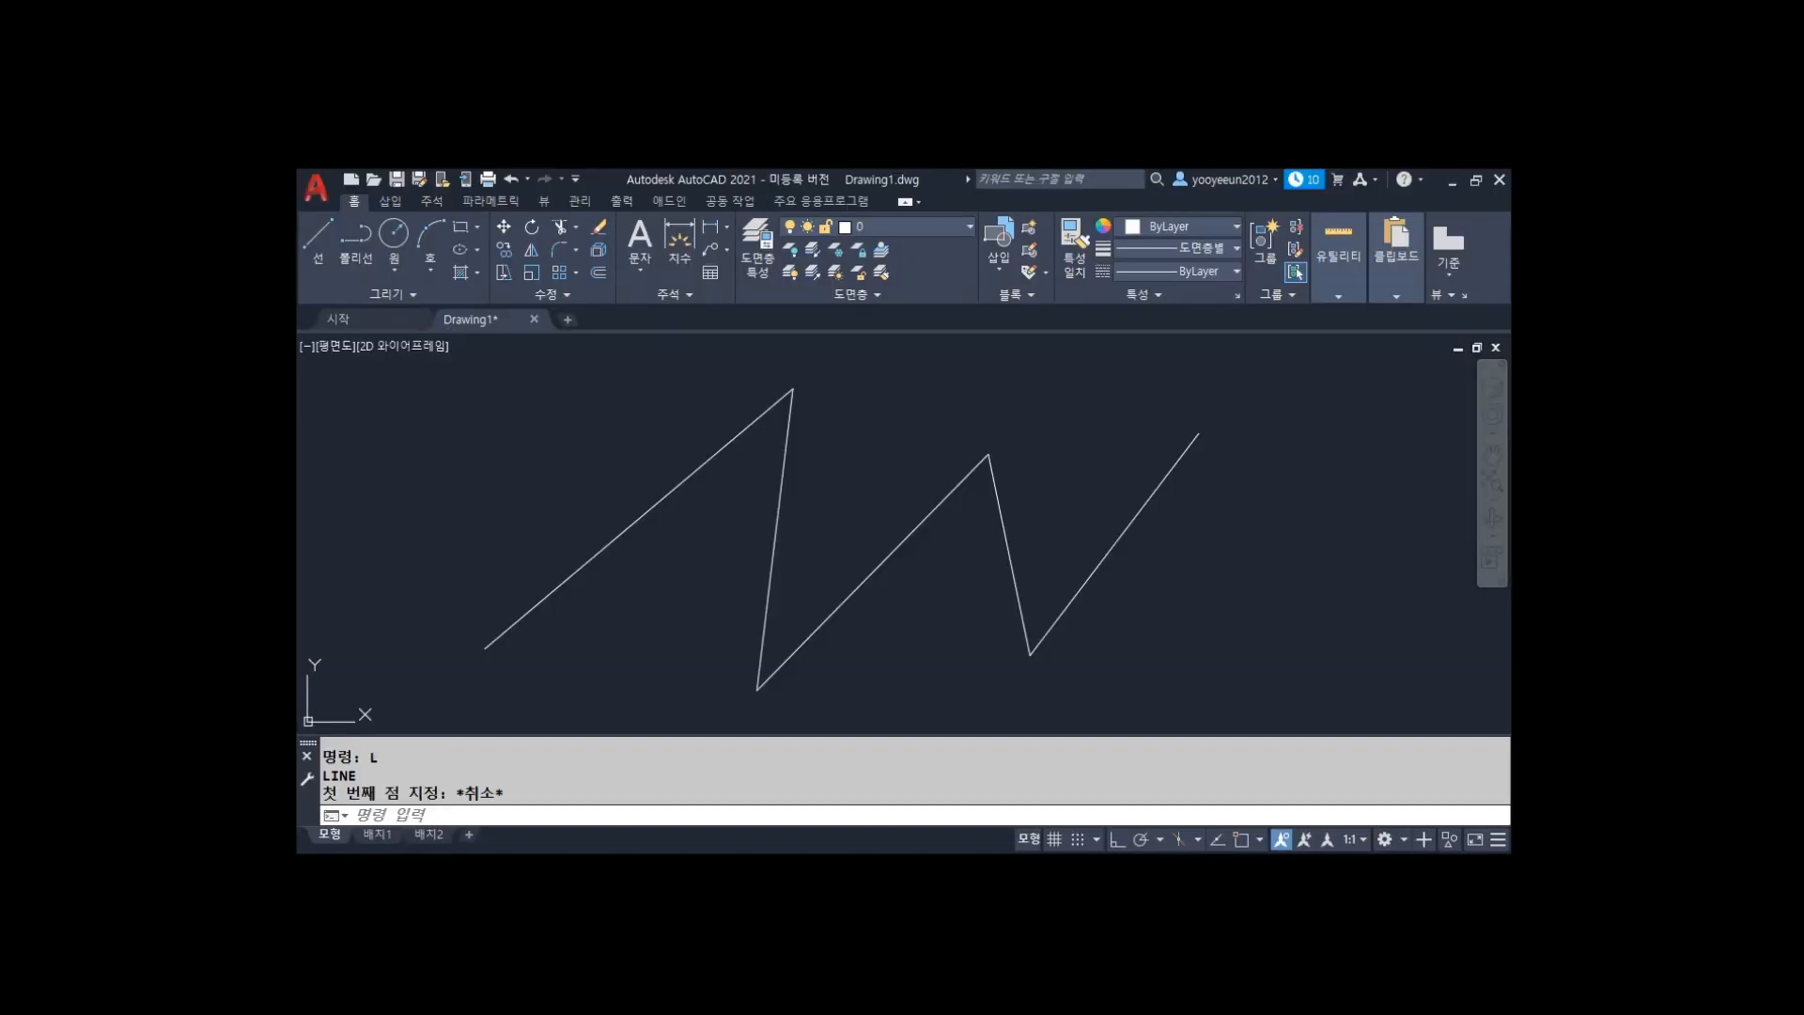
pyautogui.write('ERASe')
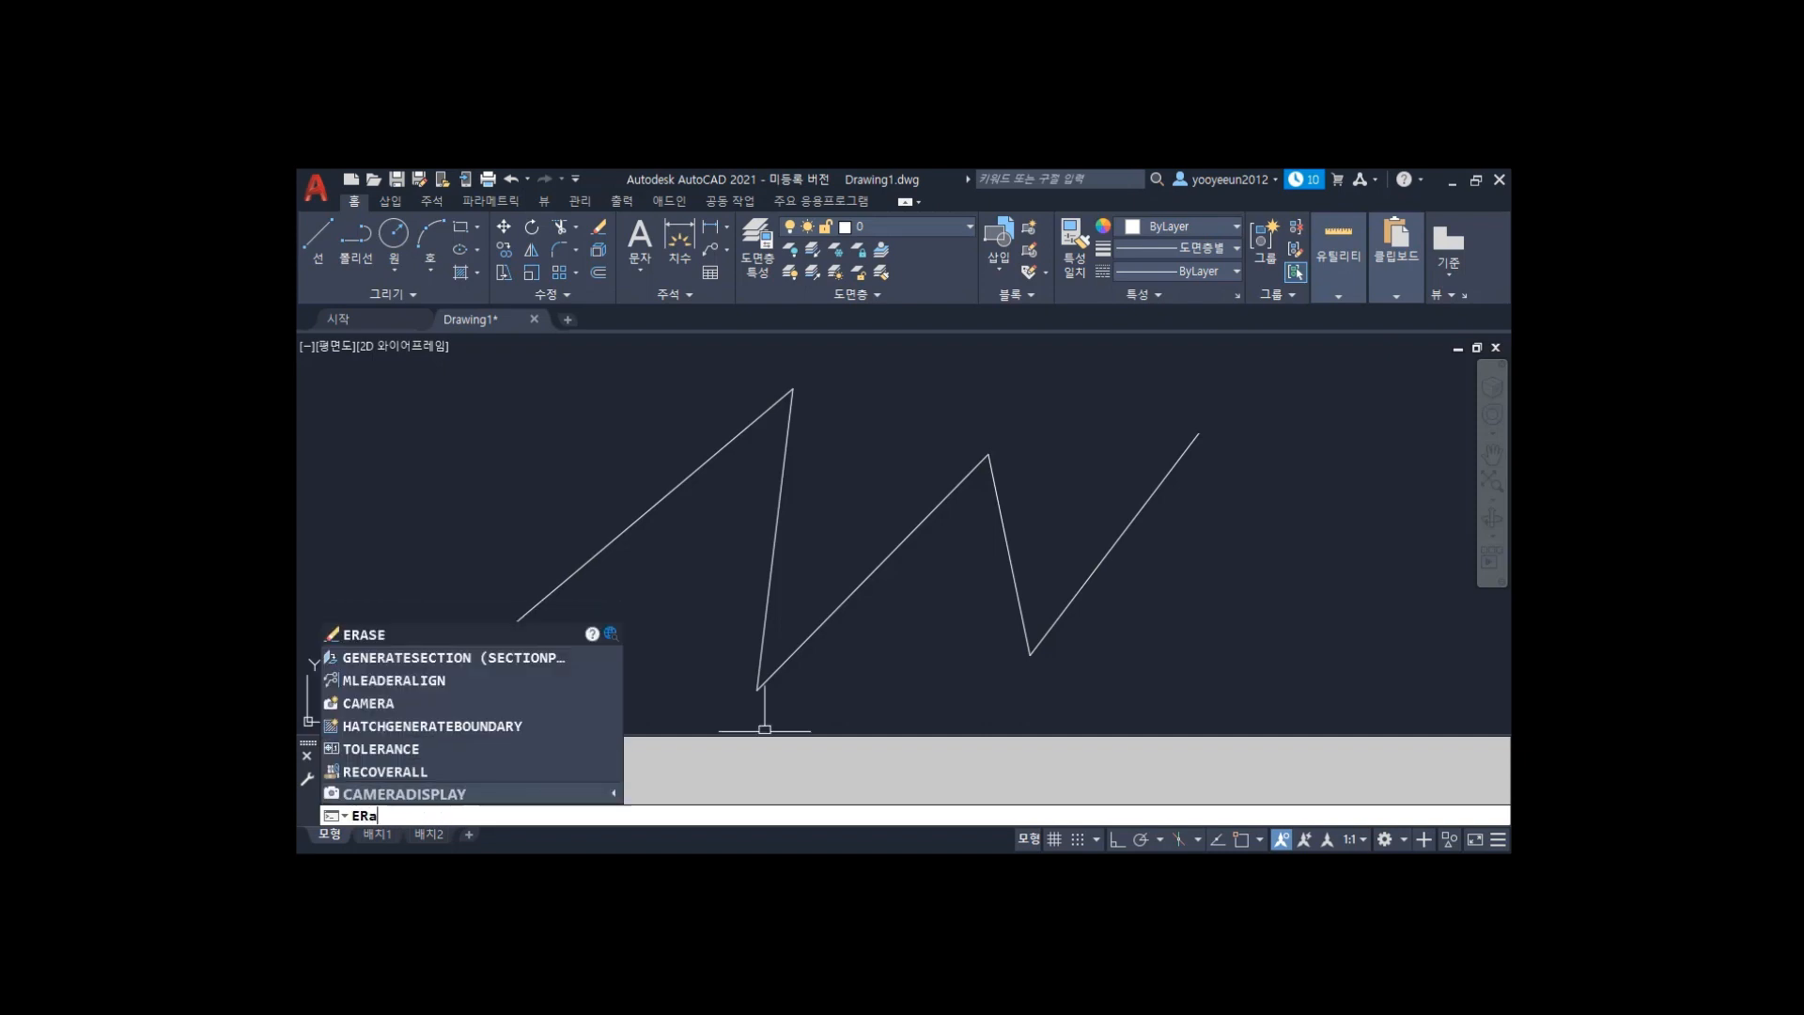
pyautogui.press('Return')
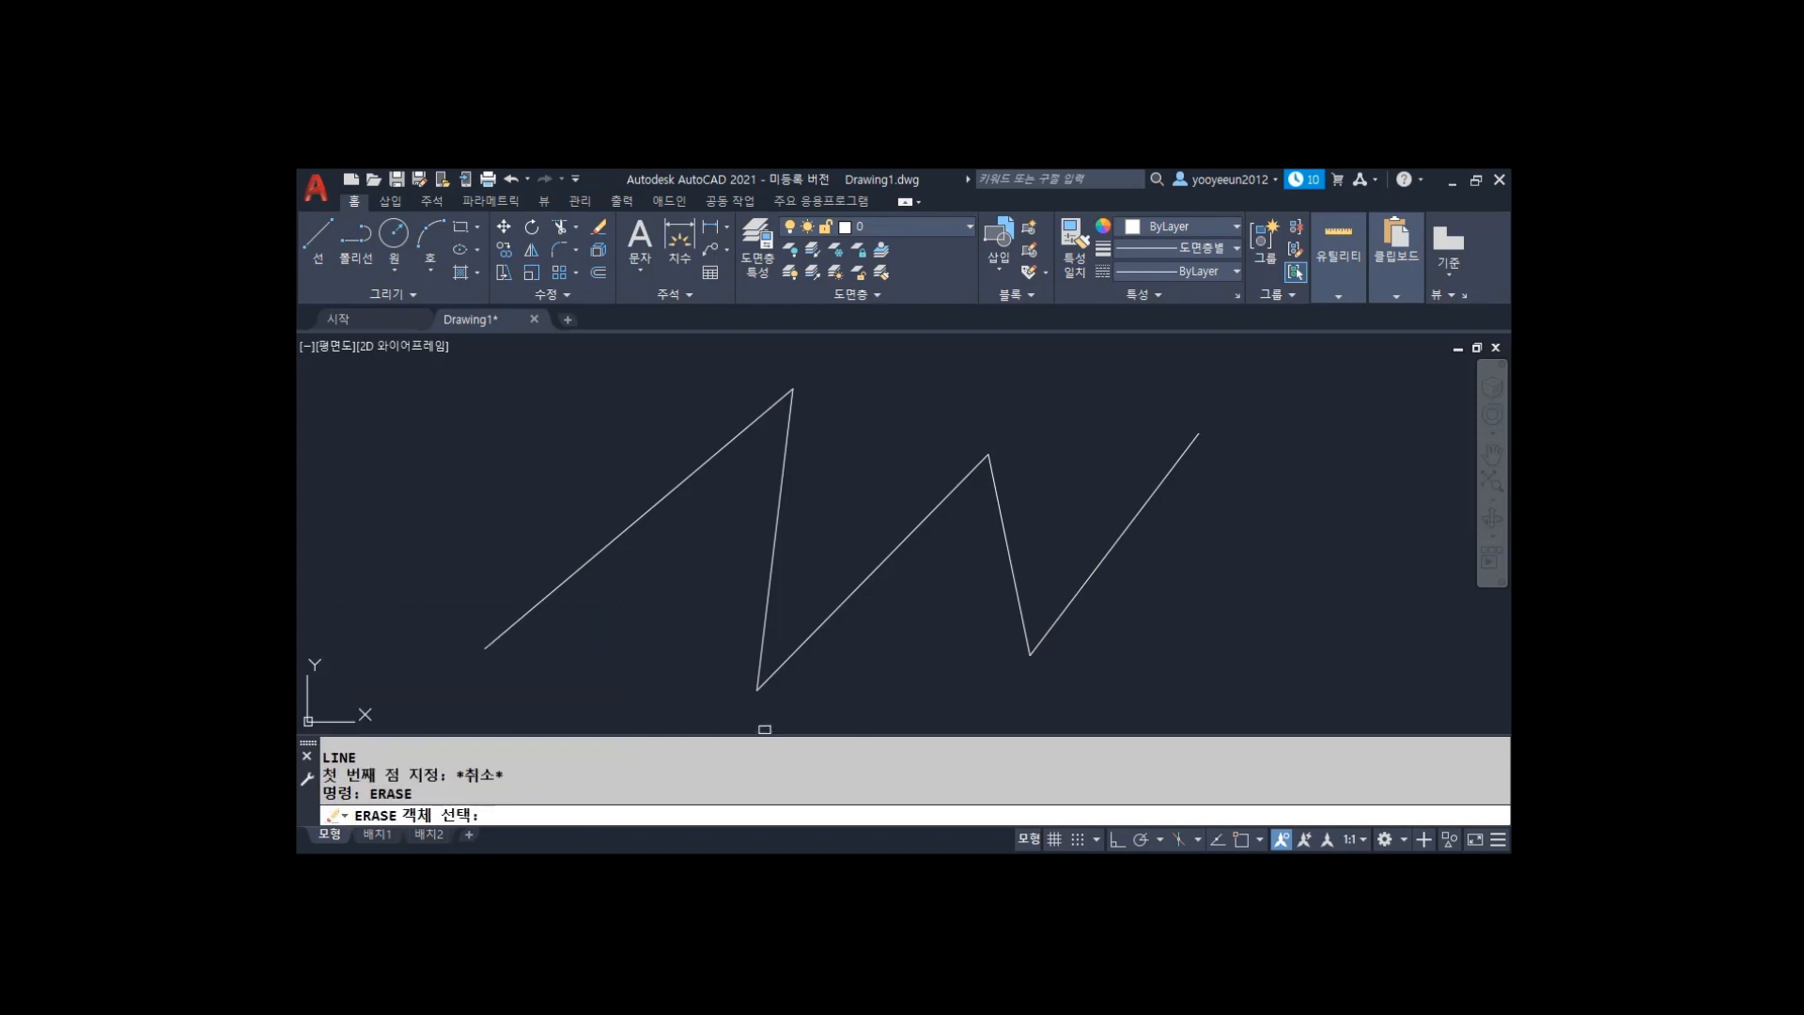
pyautogui.press('Escape')
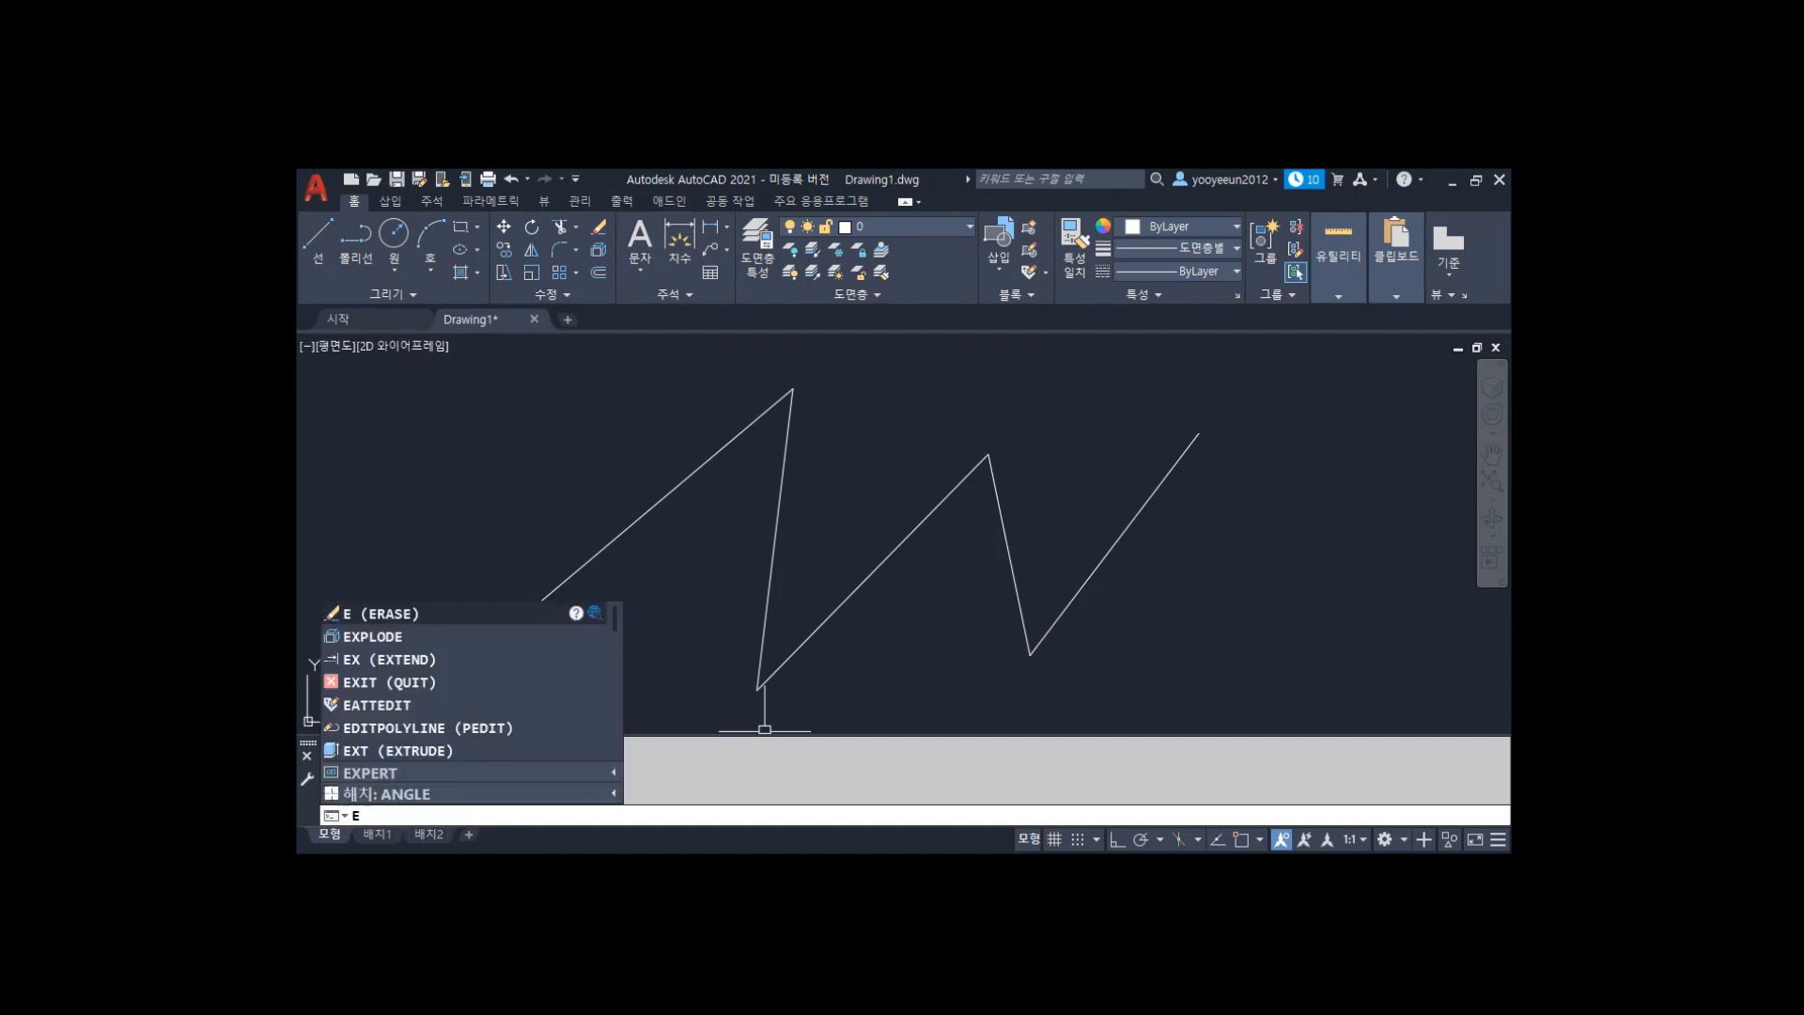
# Erase the first three segments of the zigzag by picking them individually with the E command alias.
pyautogui.press('Return')
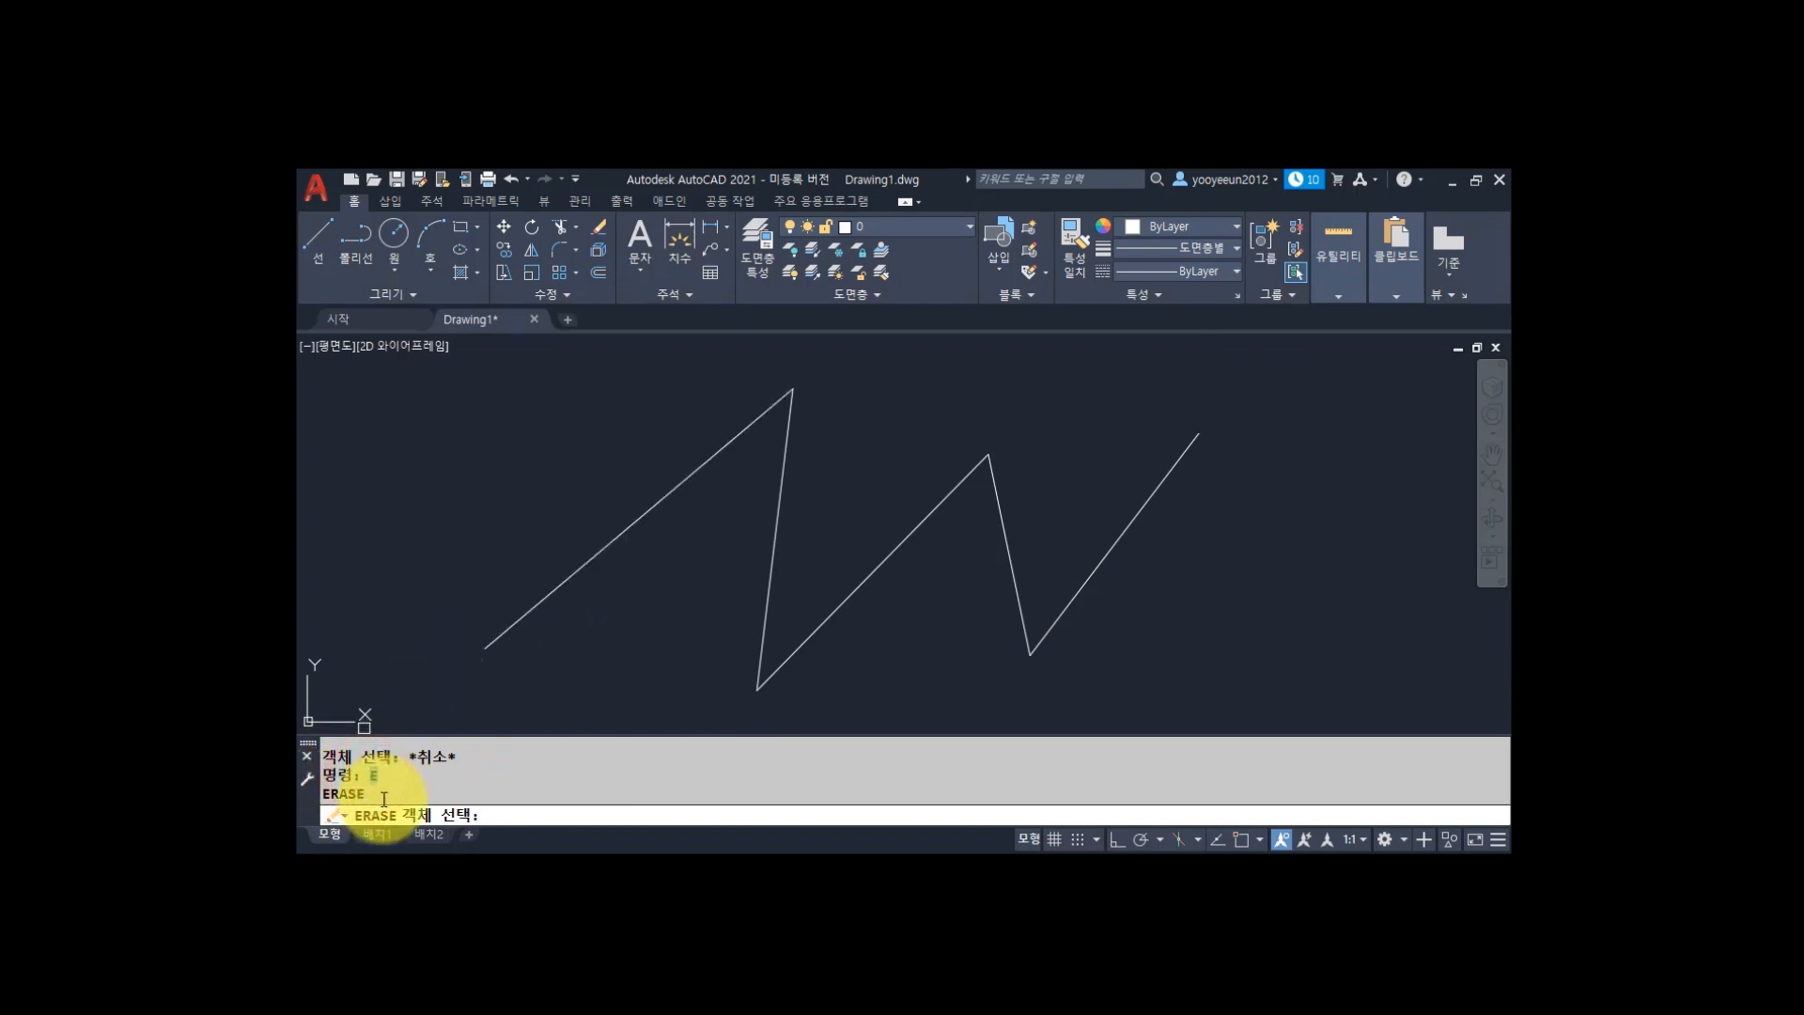
pyautogui.moveTo(322, 795); pyautogui.dragTo(422, 806)
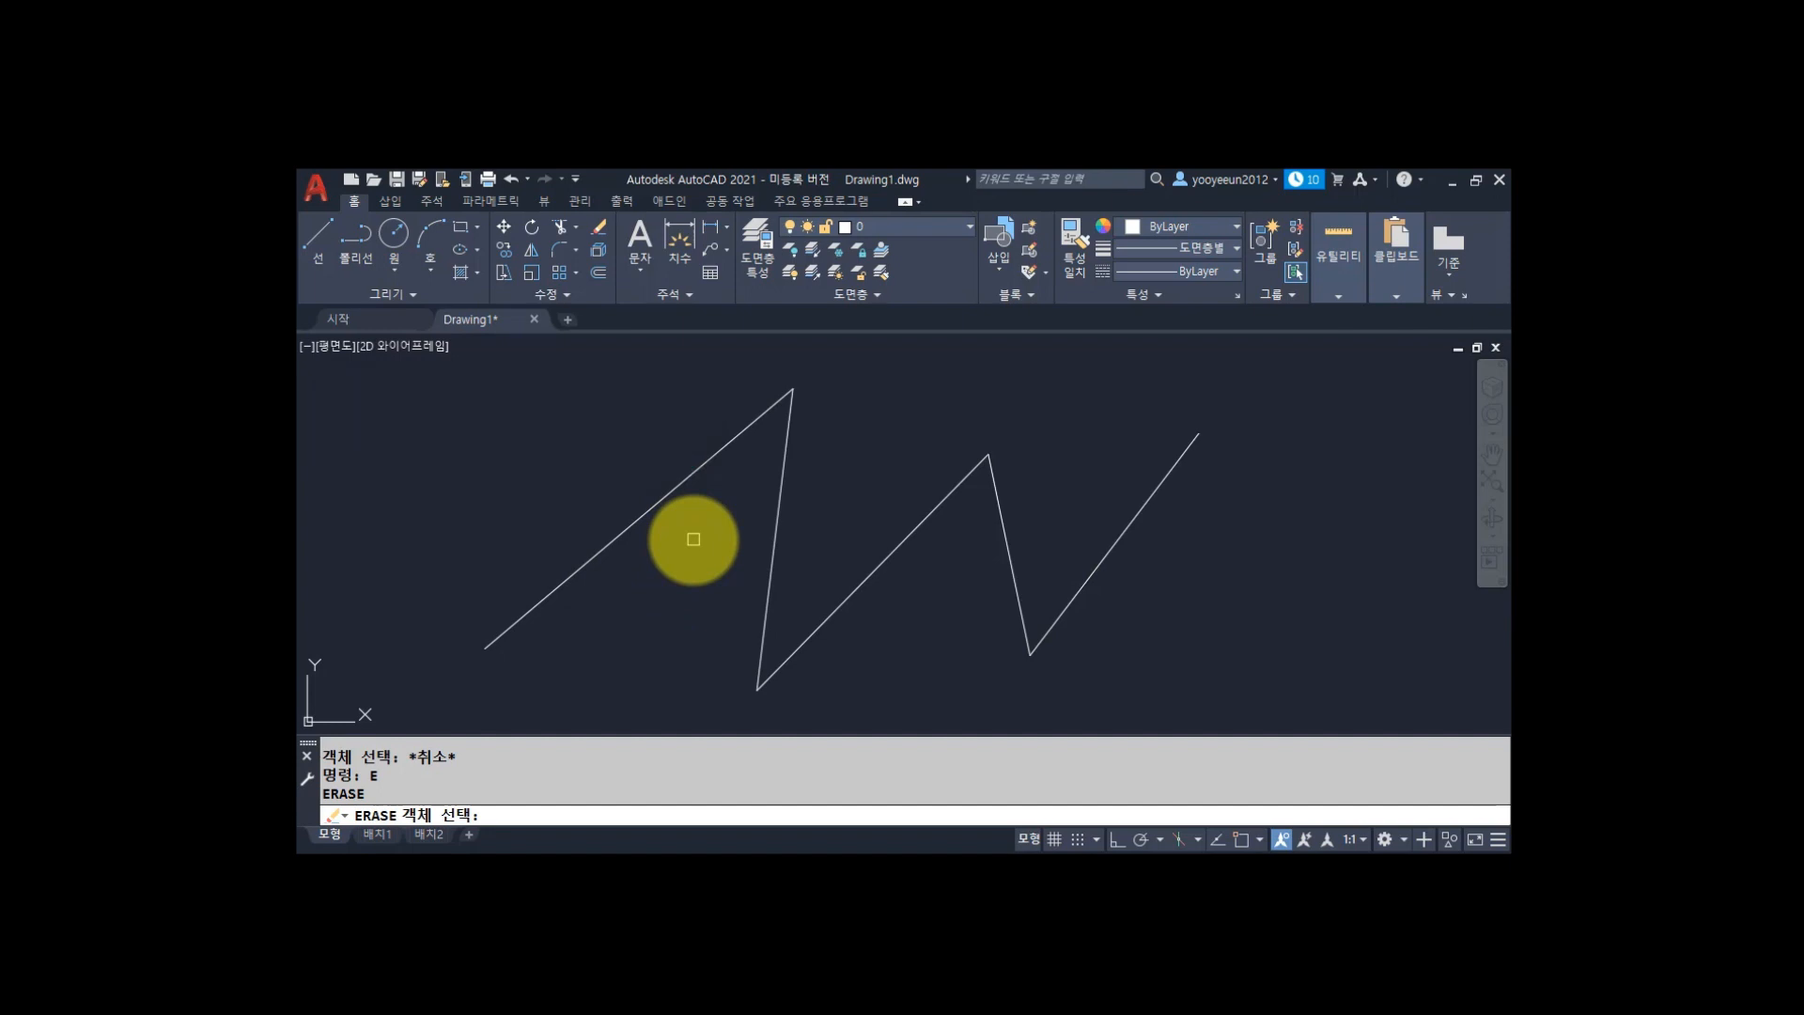
pyautogui.click(665, 498)
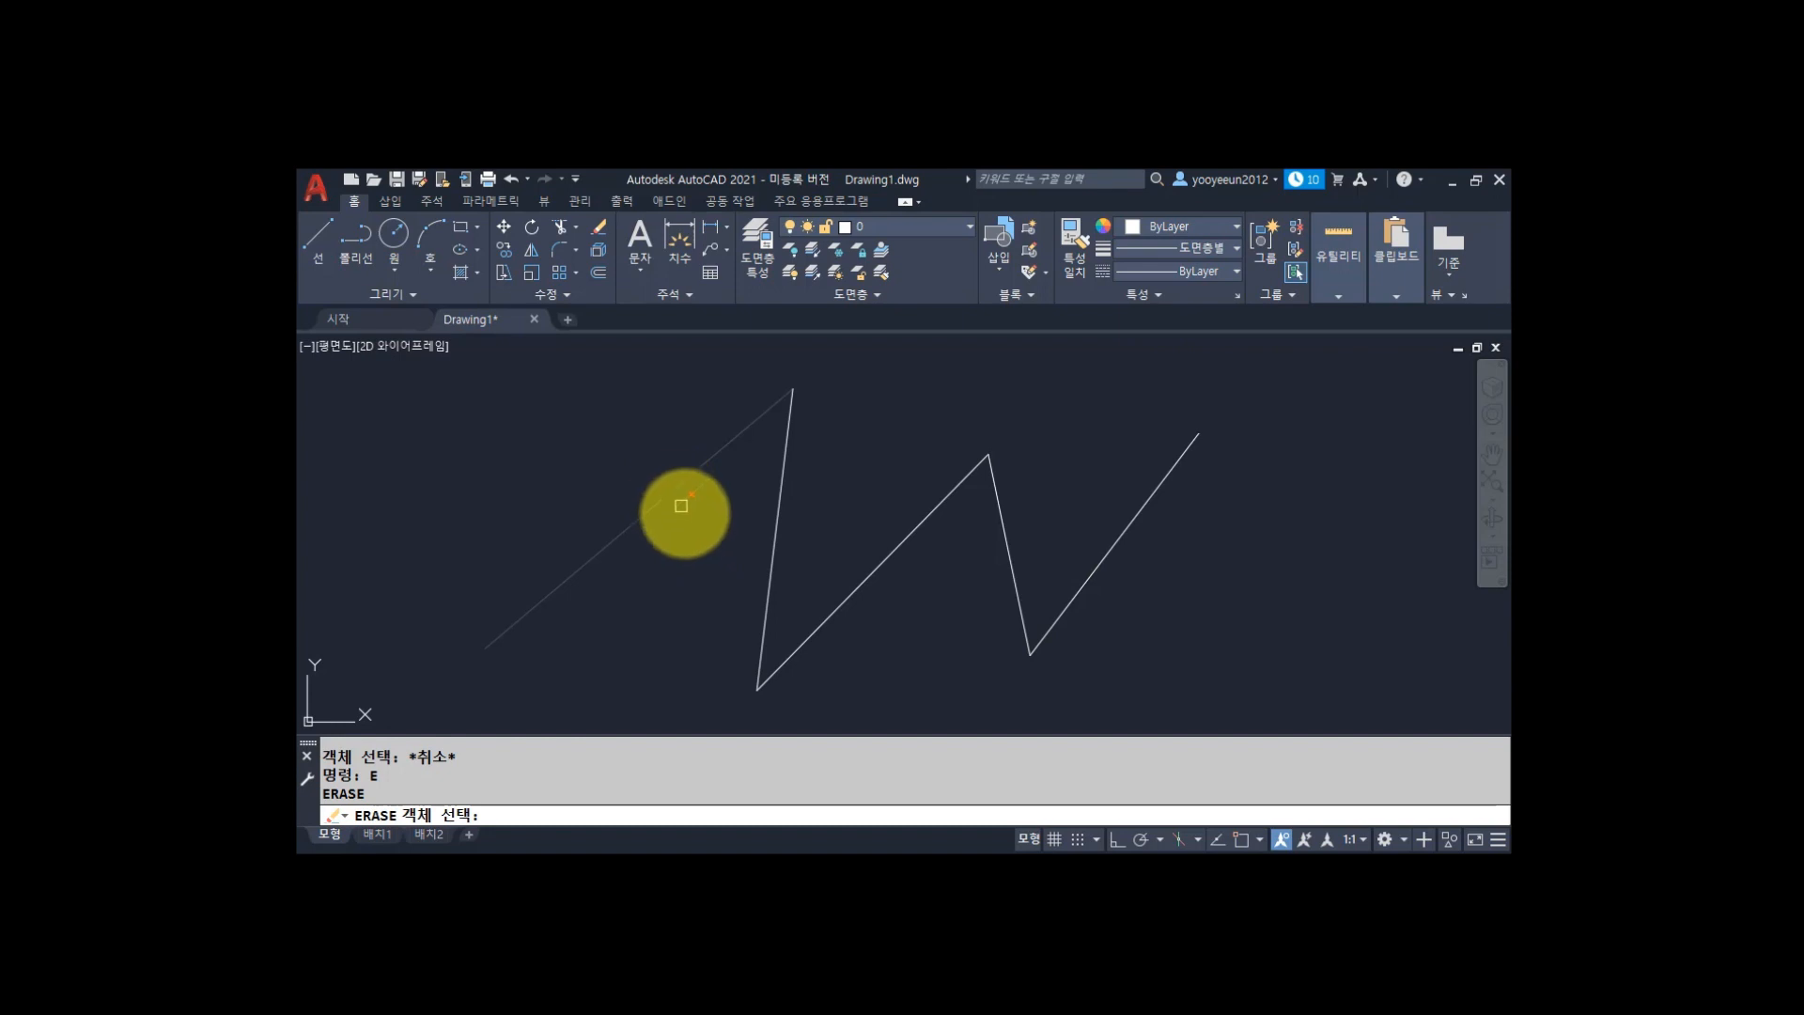
pyautogui.click(673, 493)
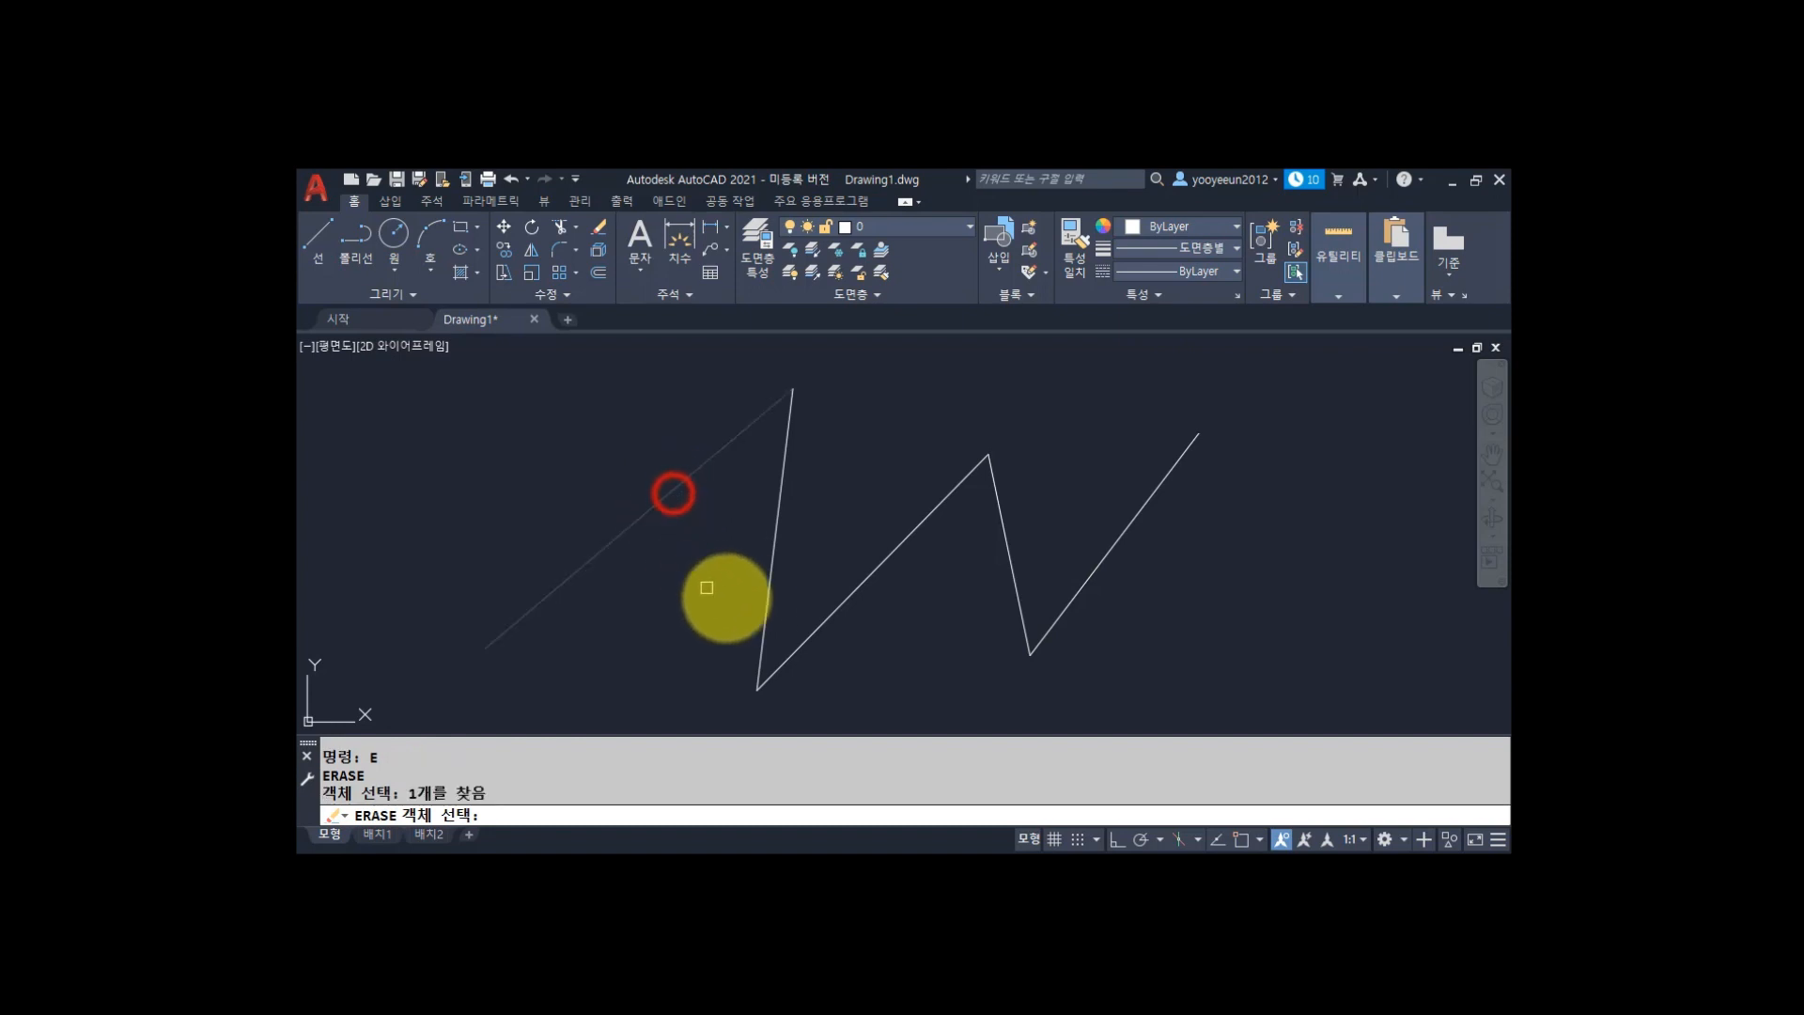
pyautogui.click(773, 561)
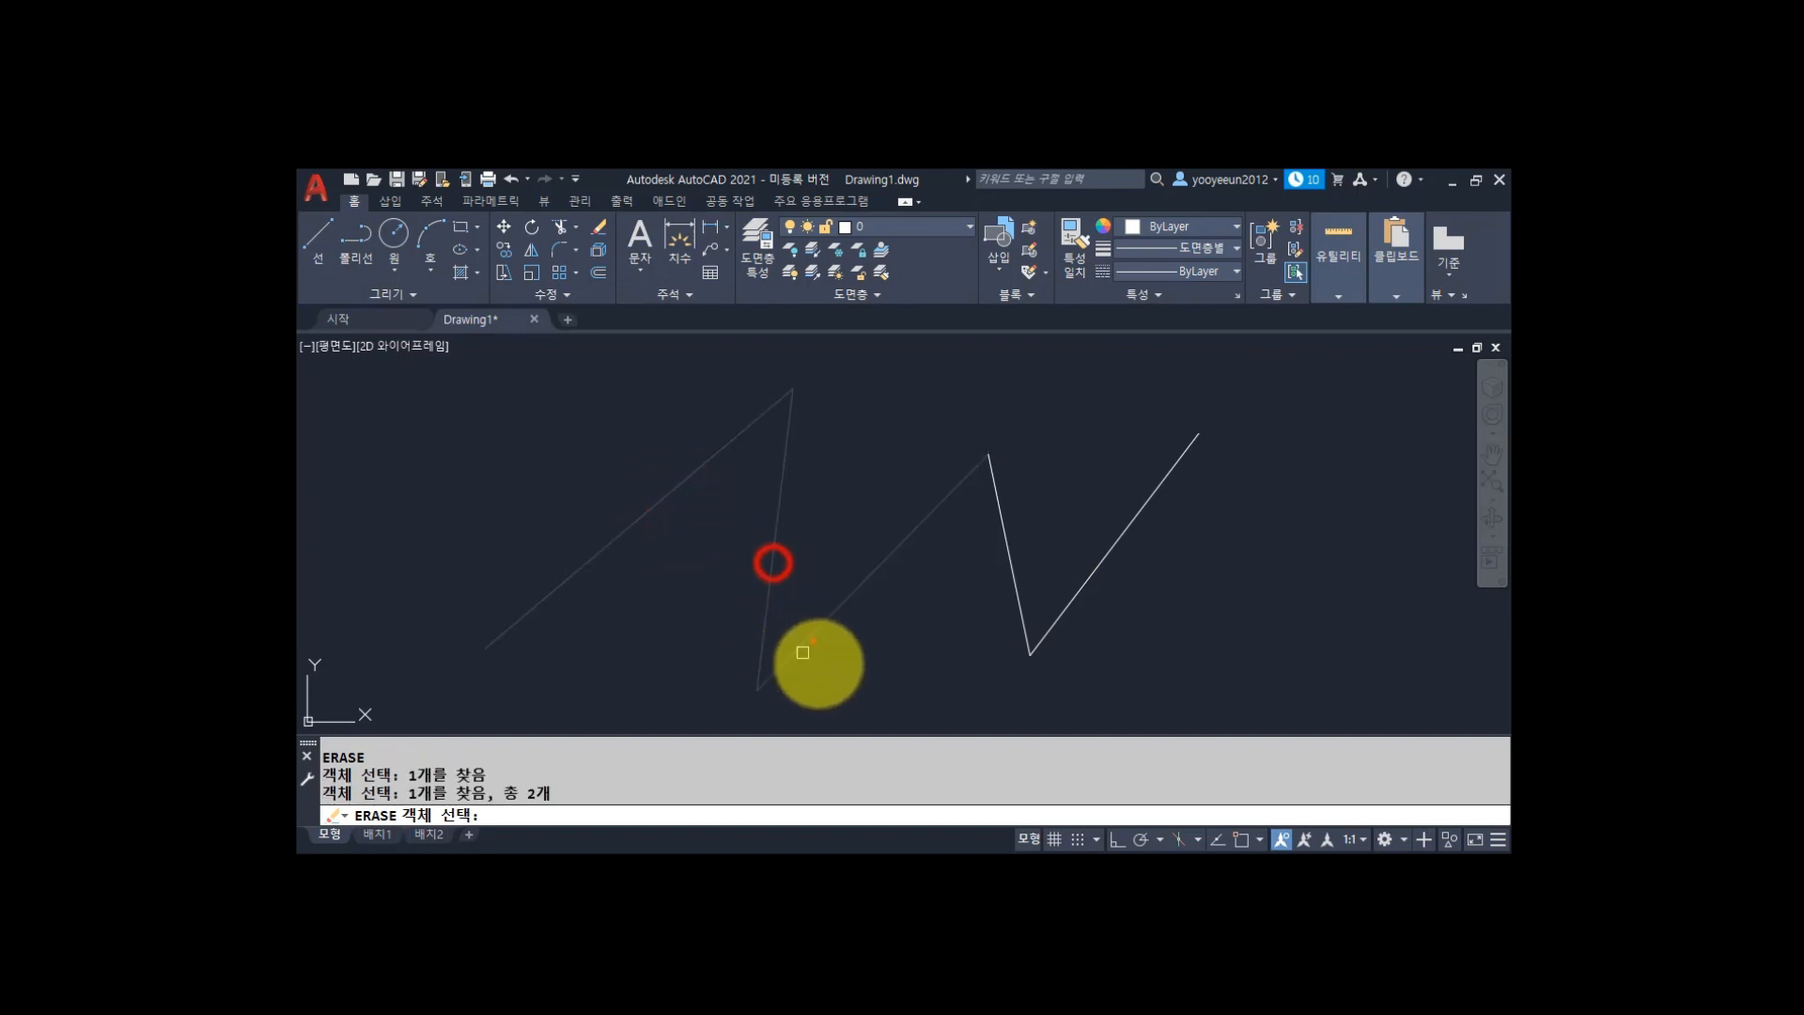
pyautogui.click(879, 565)
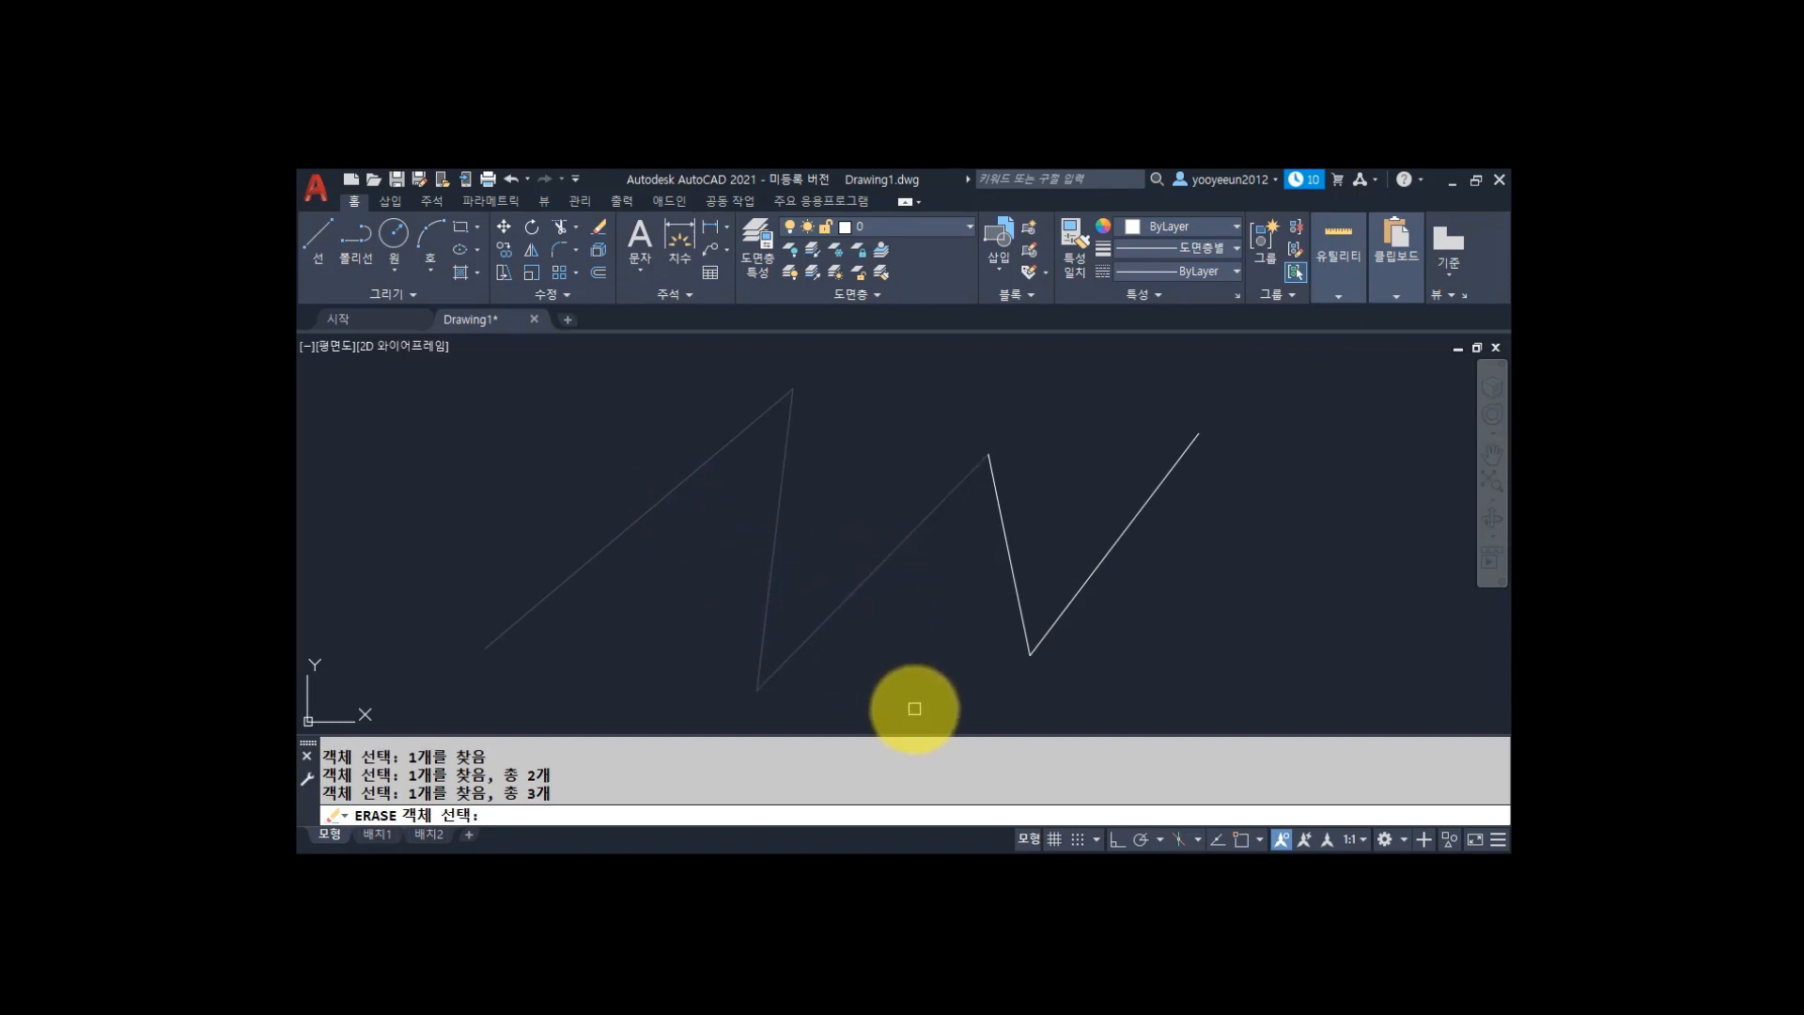
pyautogui.press('Return')
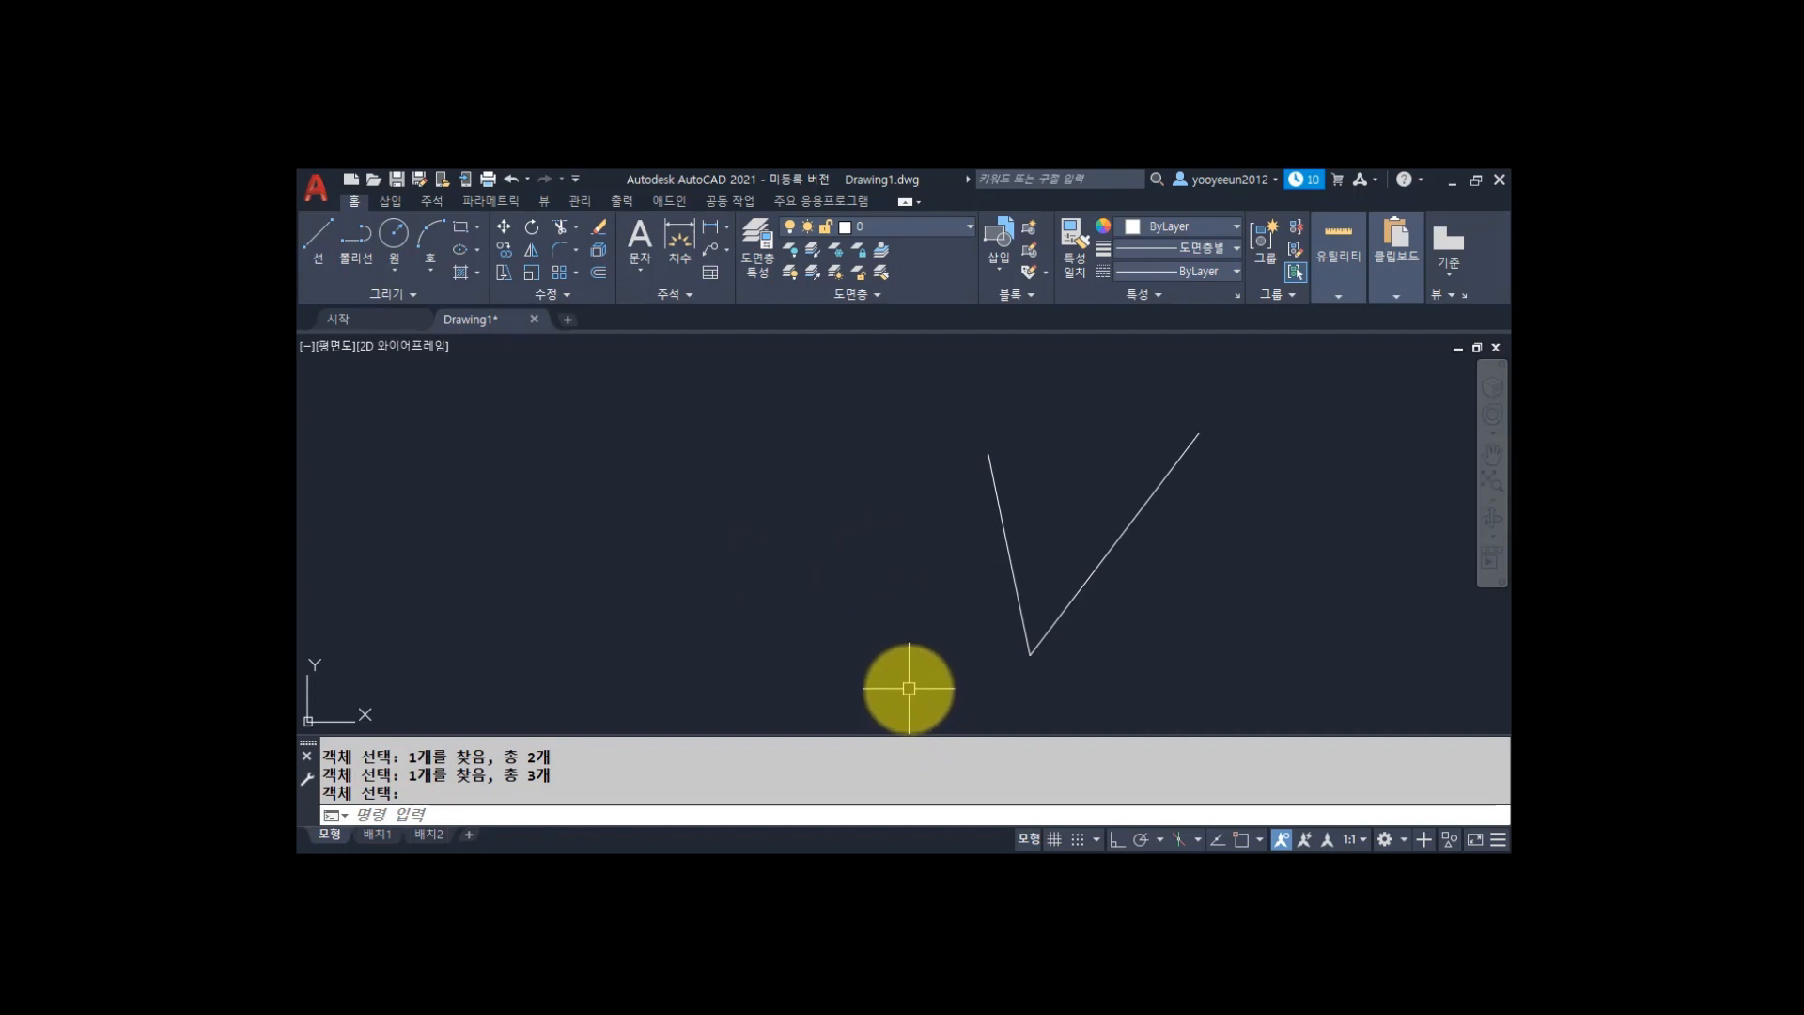
# Erase the remaining two segments of the zigzag with the E command alias.
pyautogui.write('E')
pyautogui.press('Return')
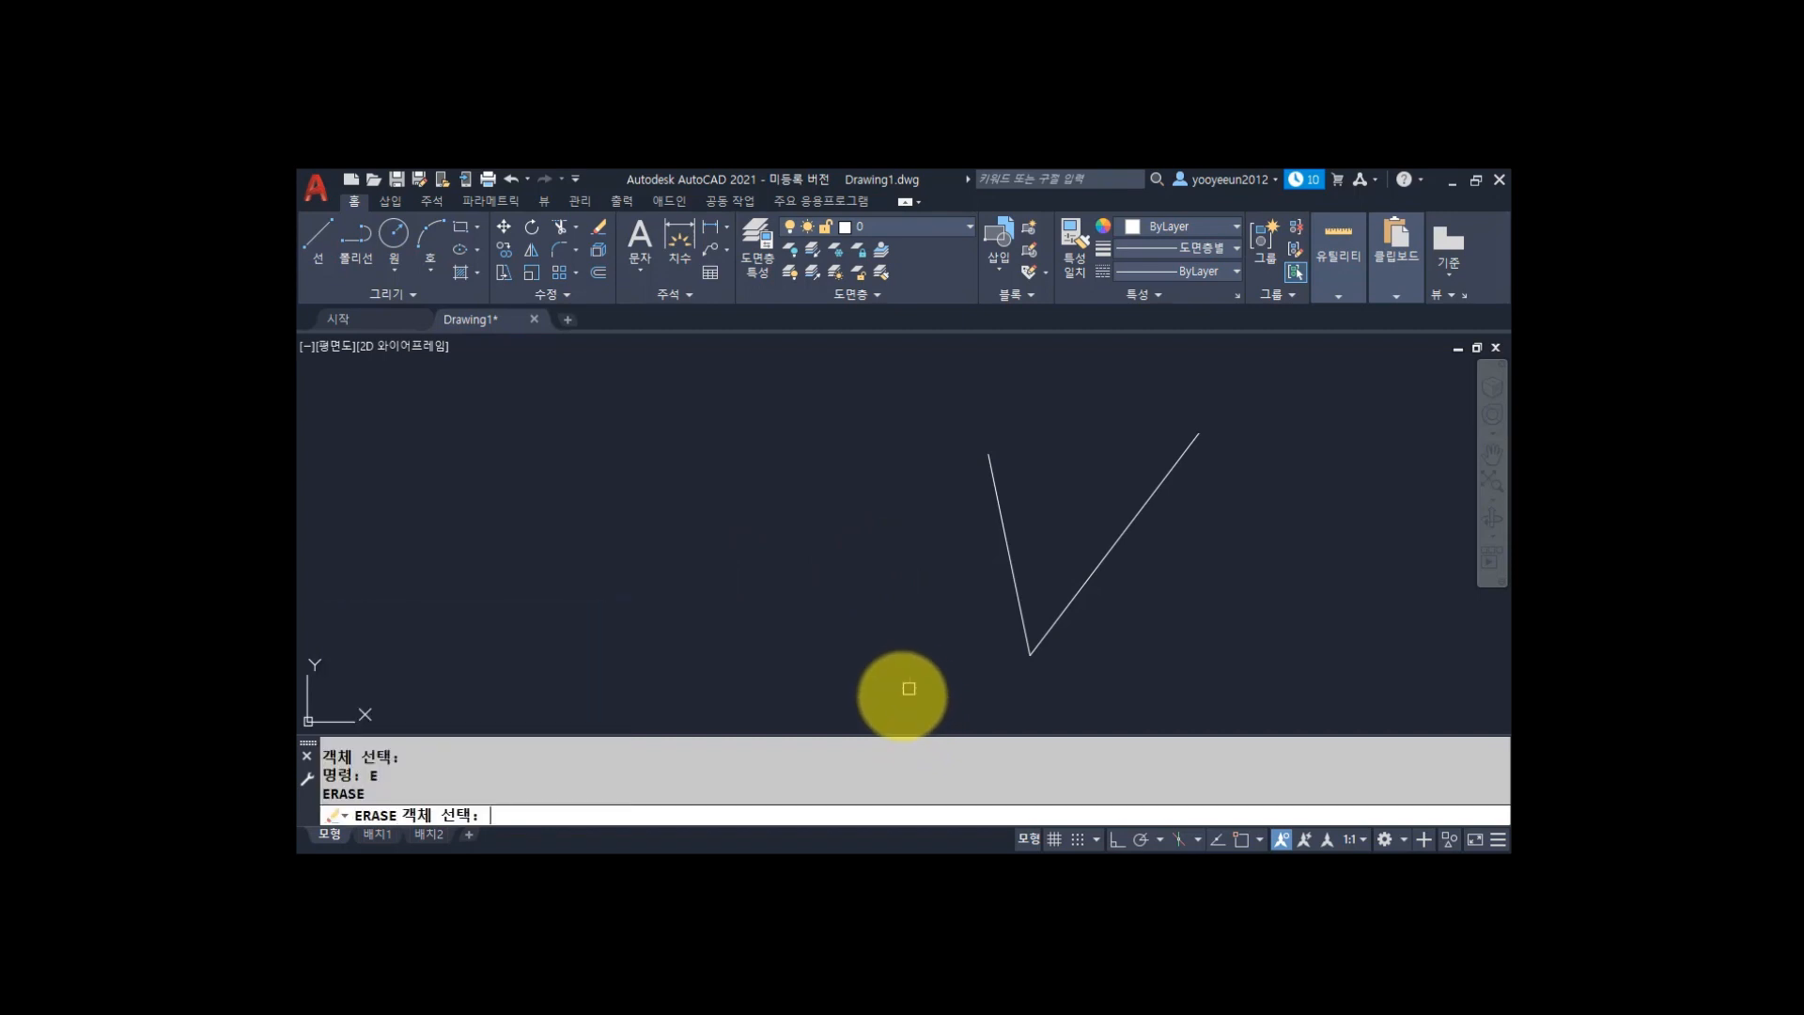
pyautogui.moveTo(322, 793); pyautogui.dragTo(380, 794)
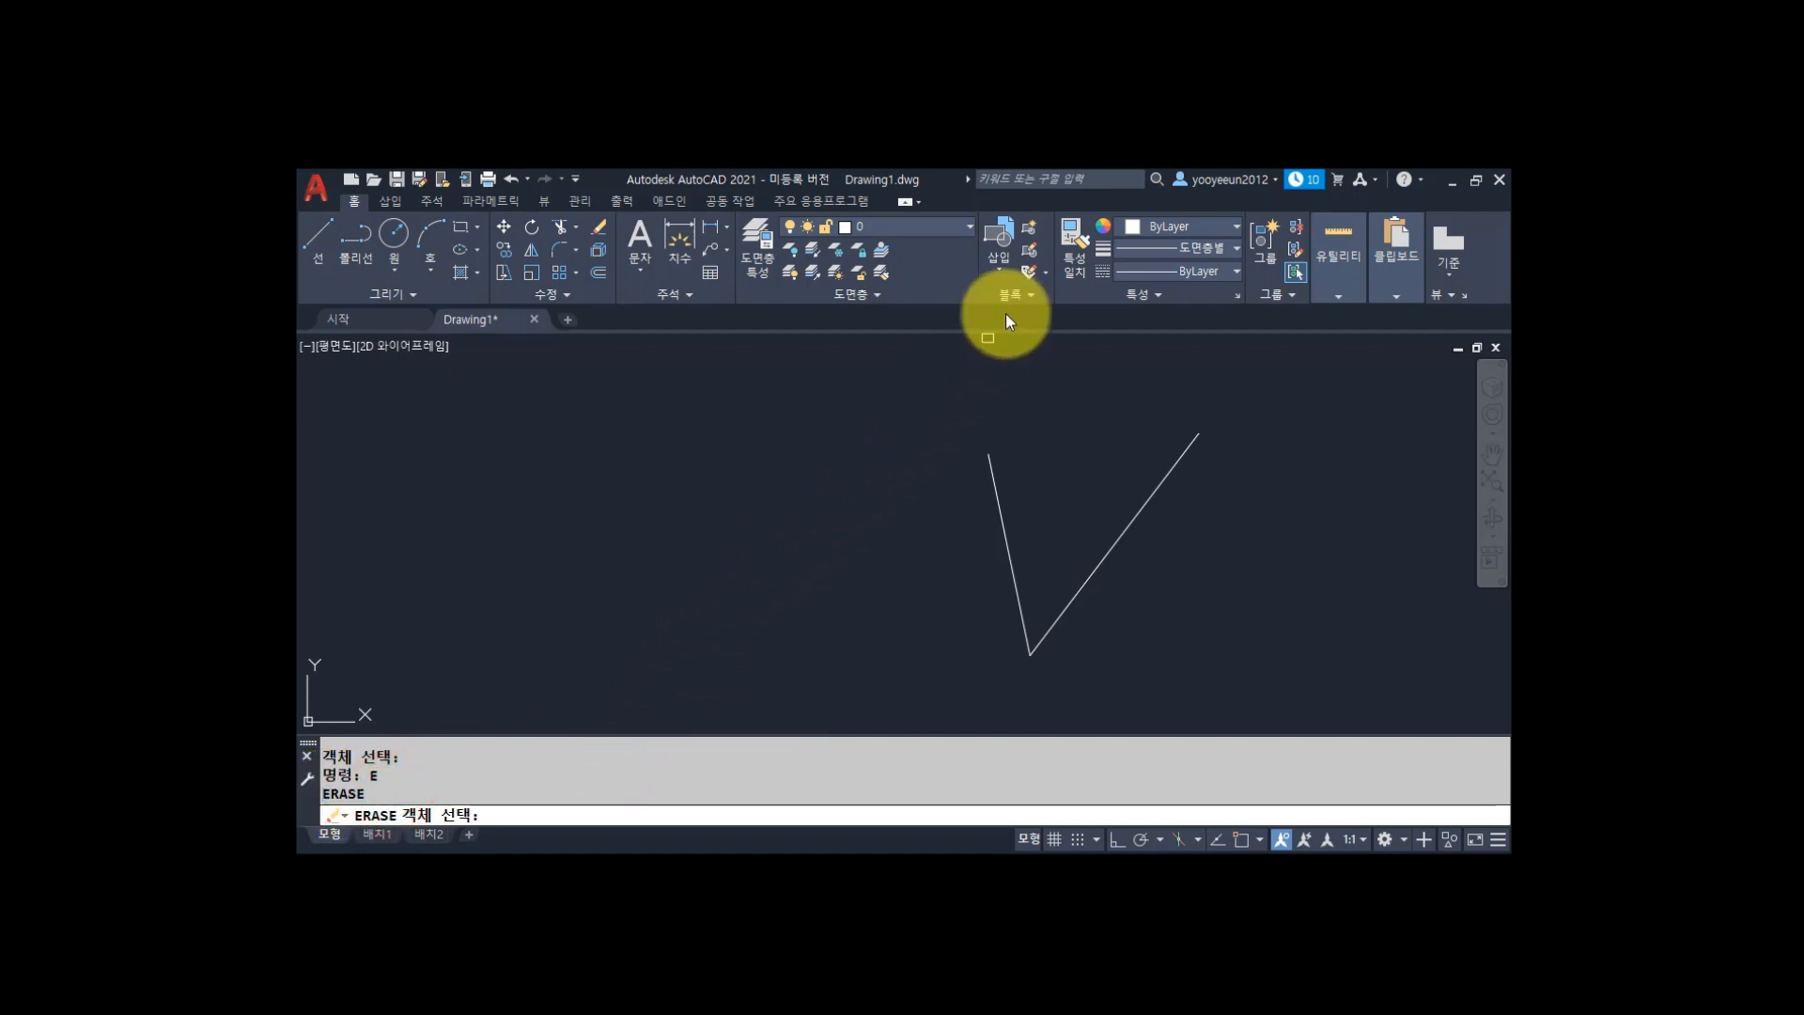
pyautogui.click(1001, 507)
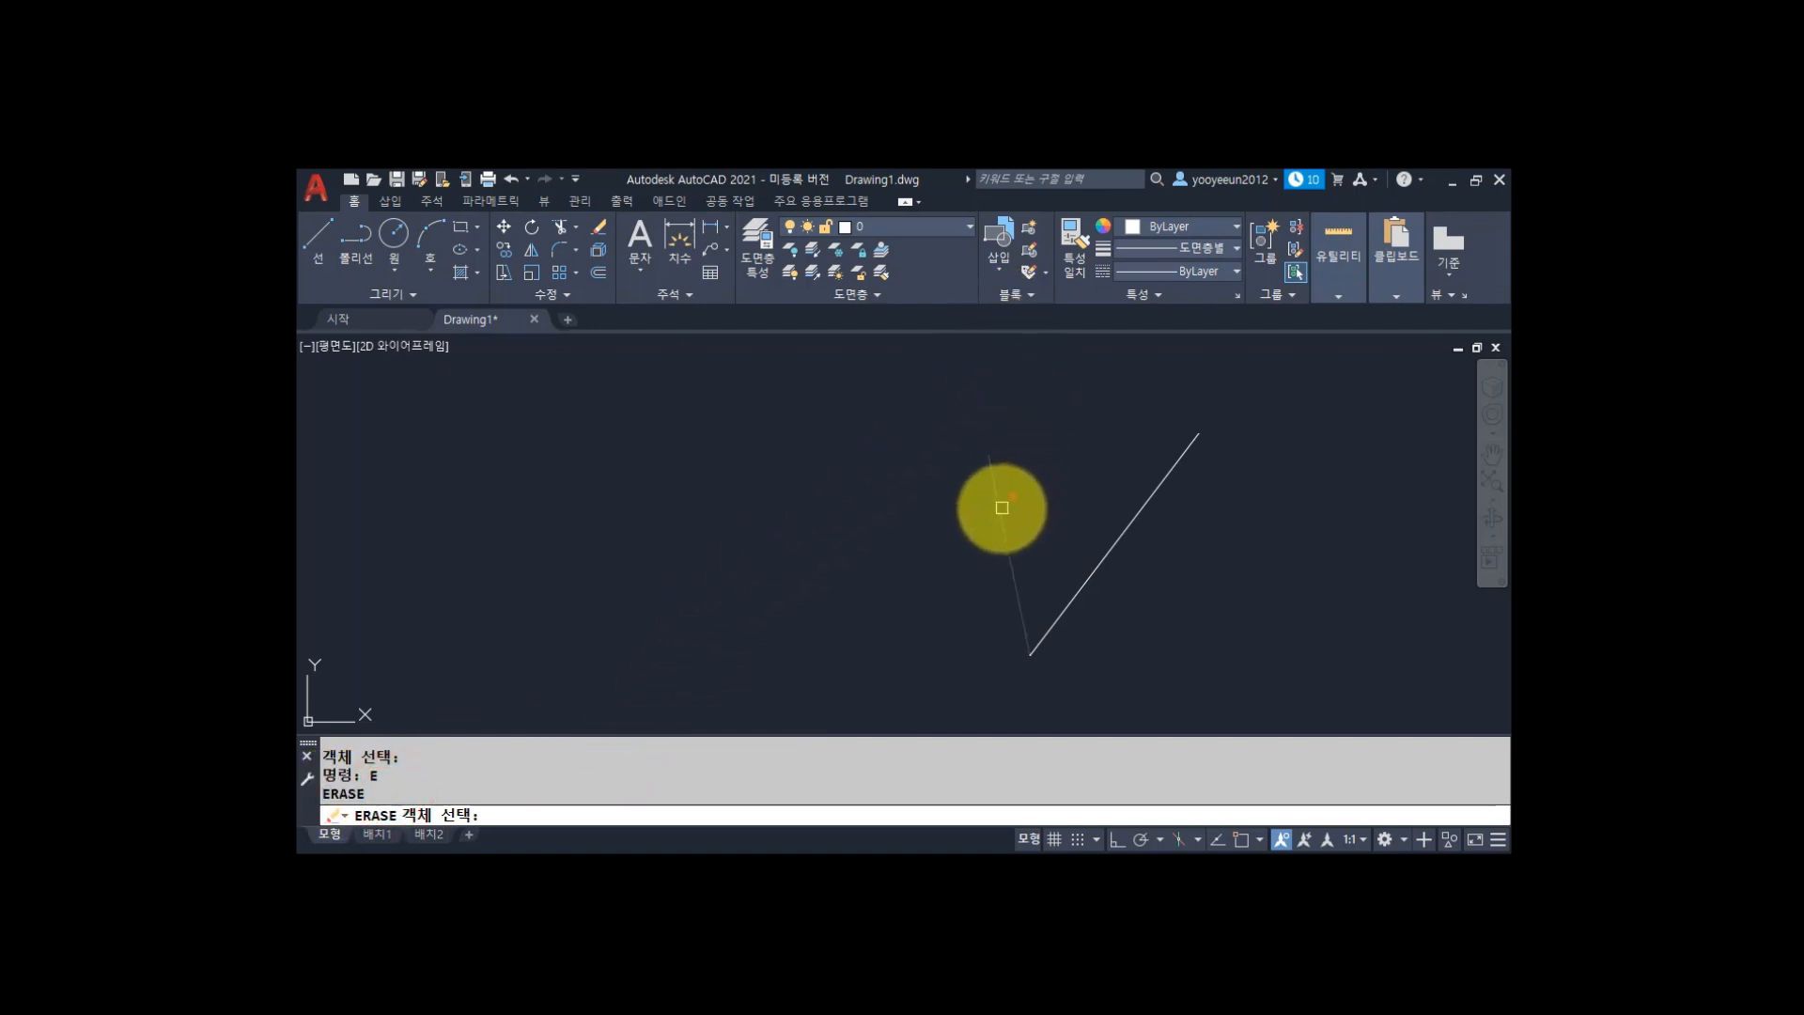
pyautogui.click(1001, 508)
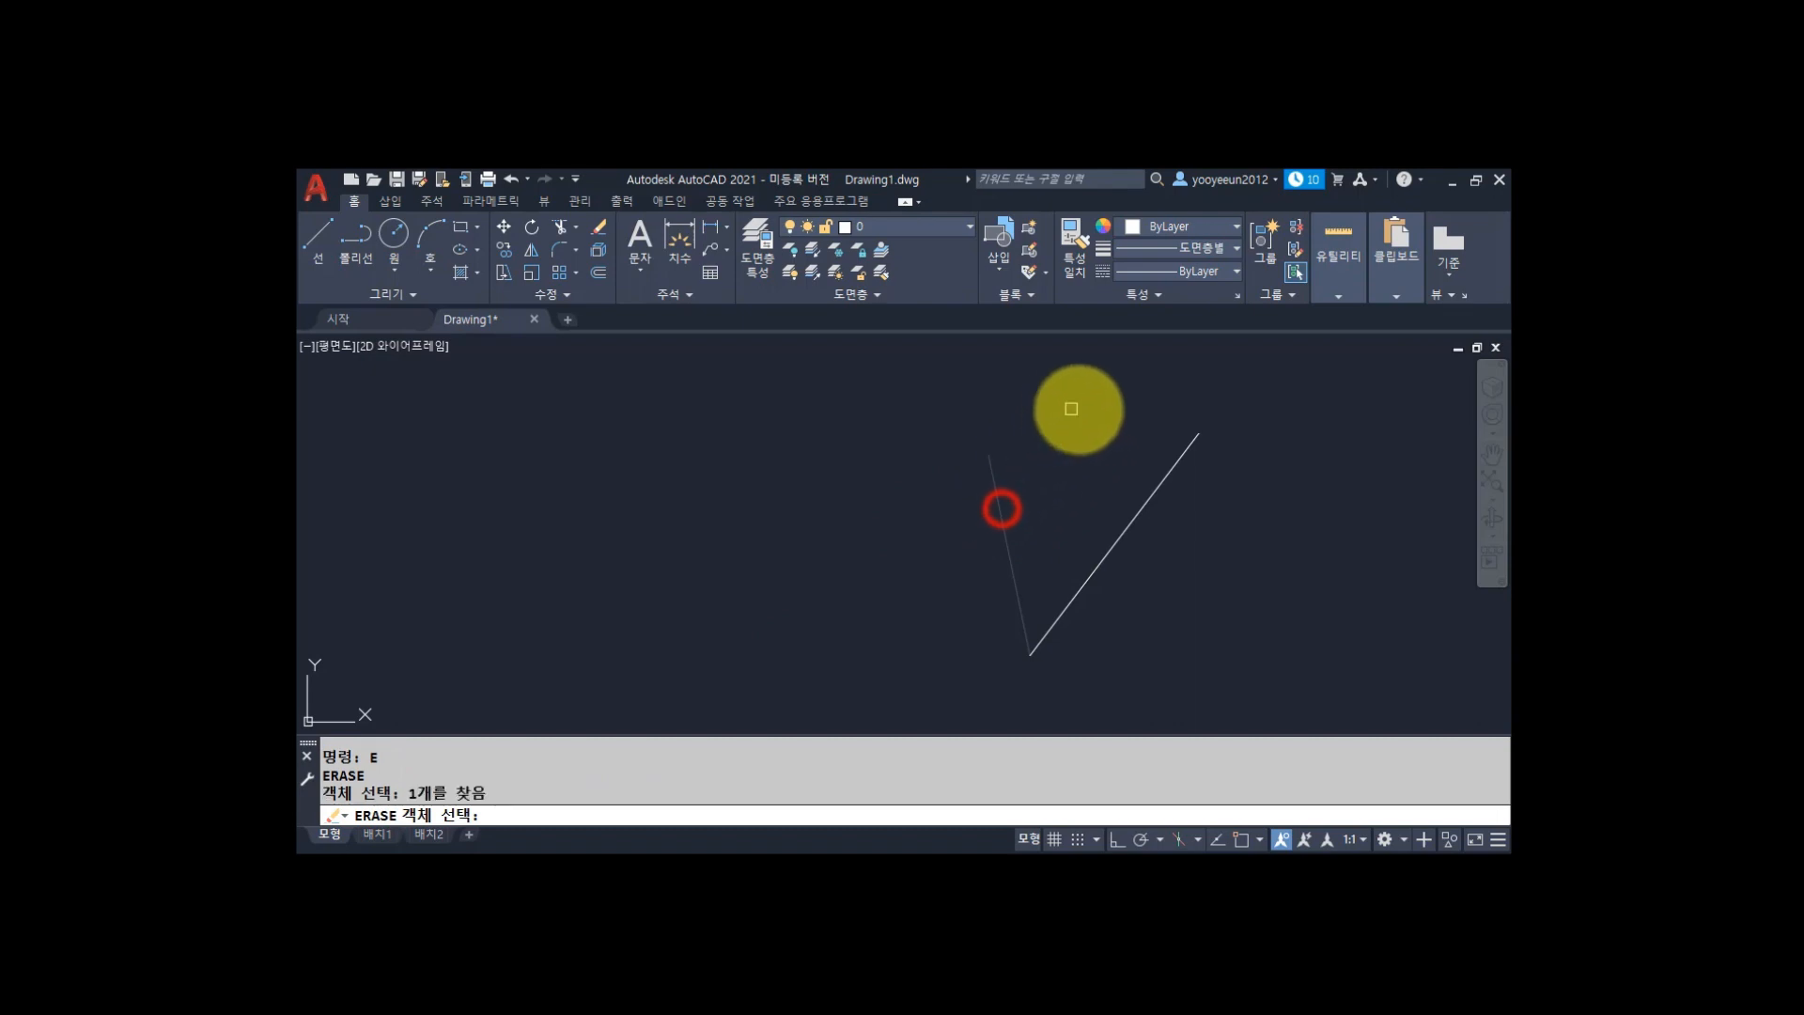
pyautogui.click(1137, 518)
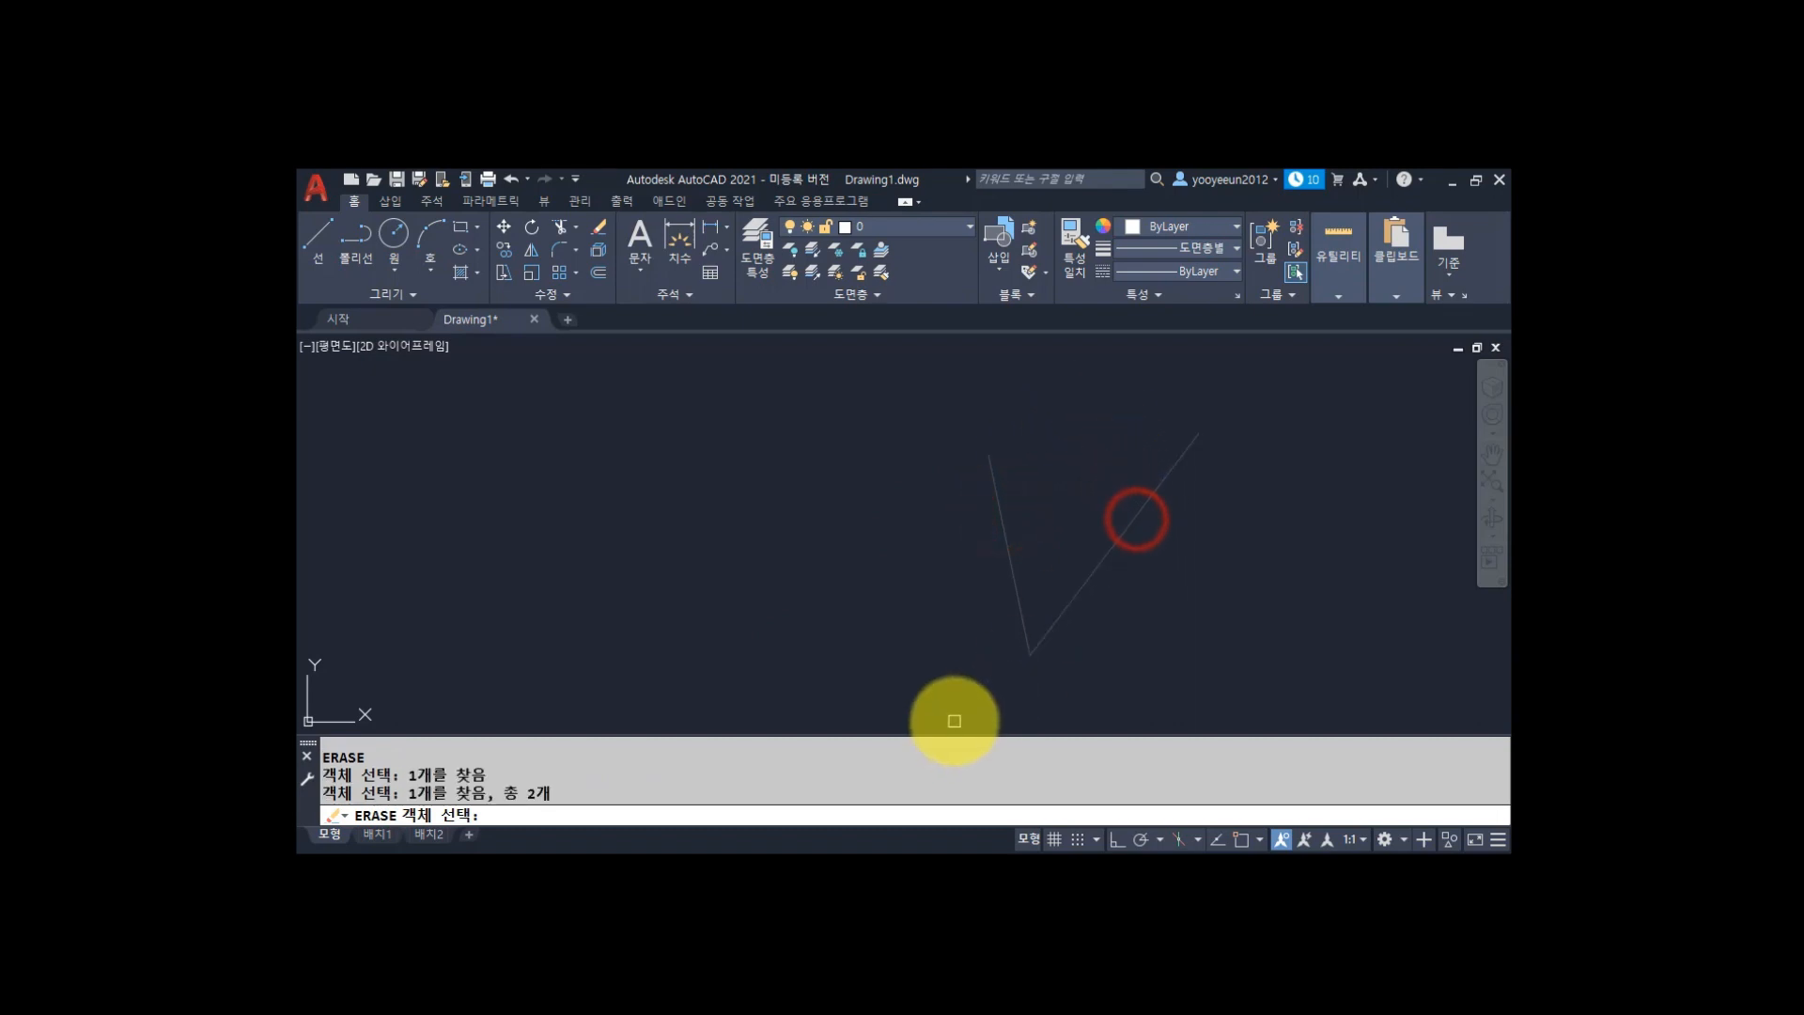
pyautogui.press('Return')
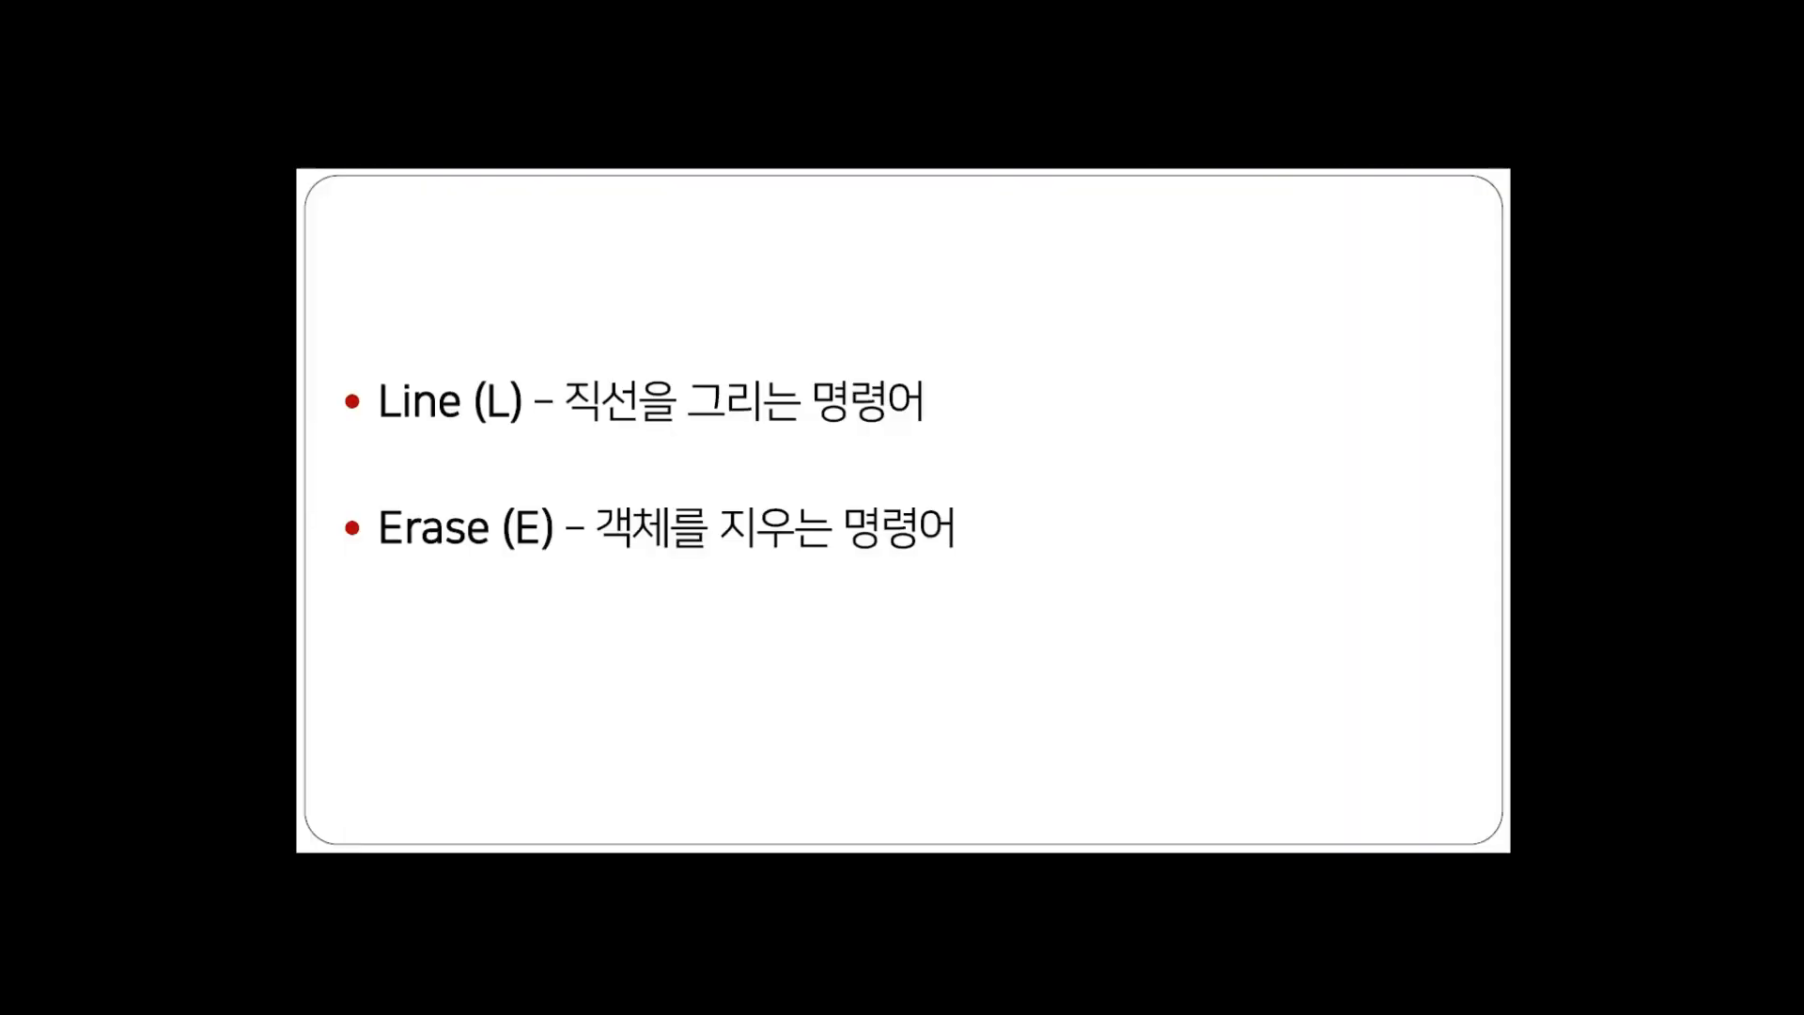
# Switch to 1.AutoCAD2021.pdf in Adobe Acrobat, show page 3 on absolute coordinates, and shrink its window to a narrow column at the screen's edge.
pyautogui.click(1224, 646)
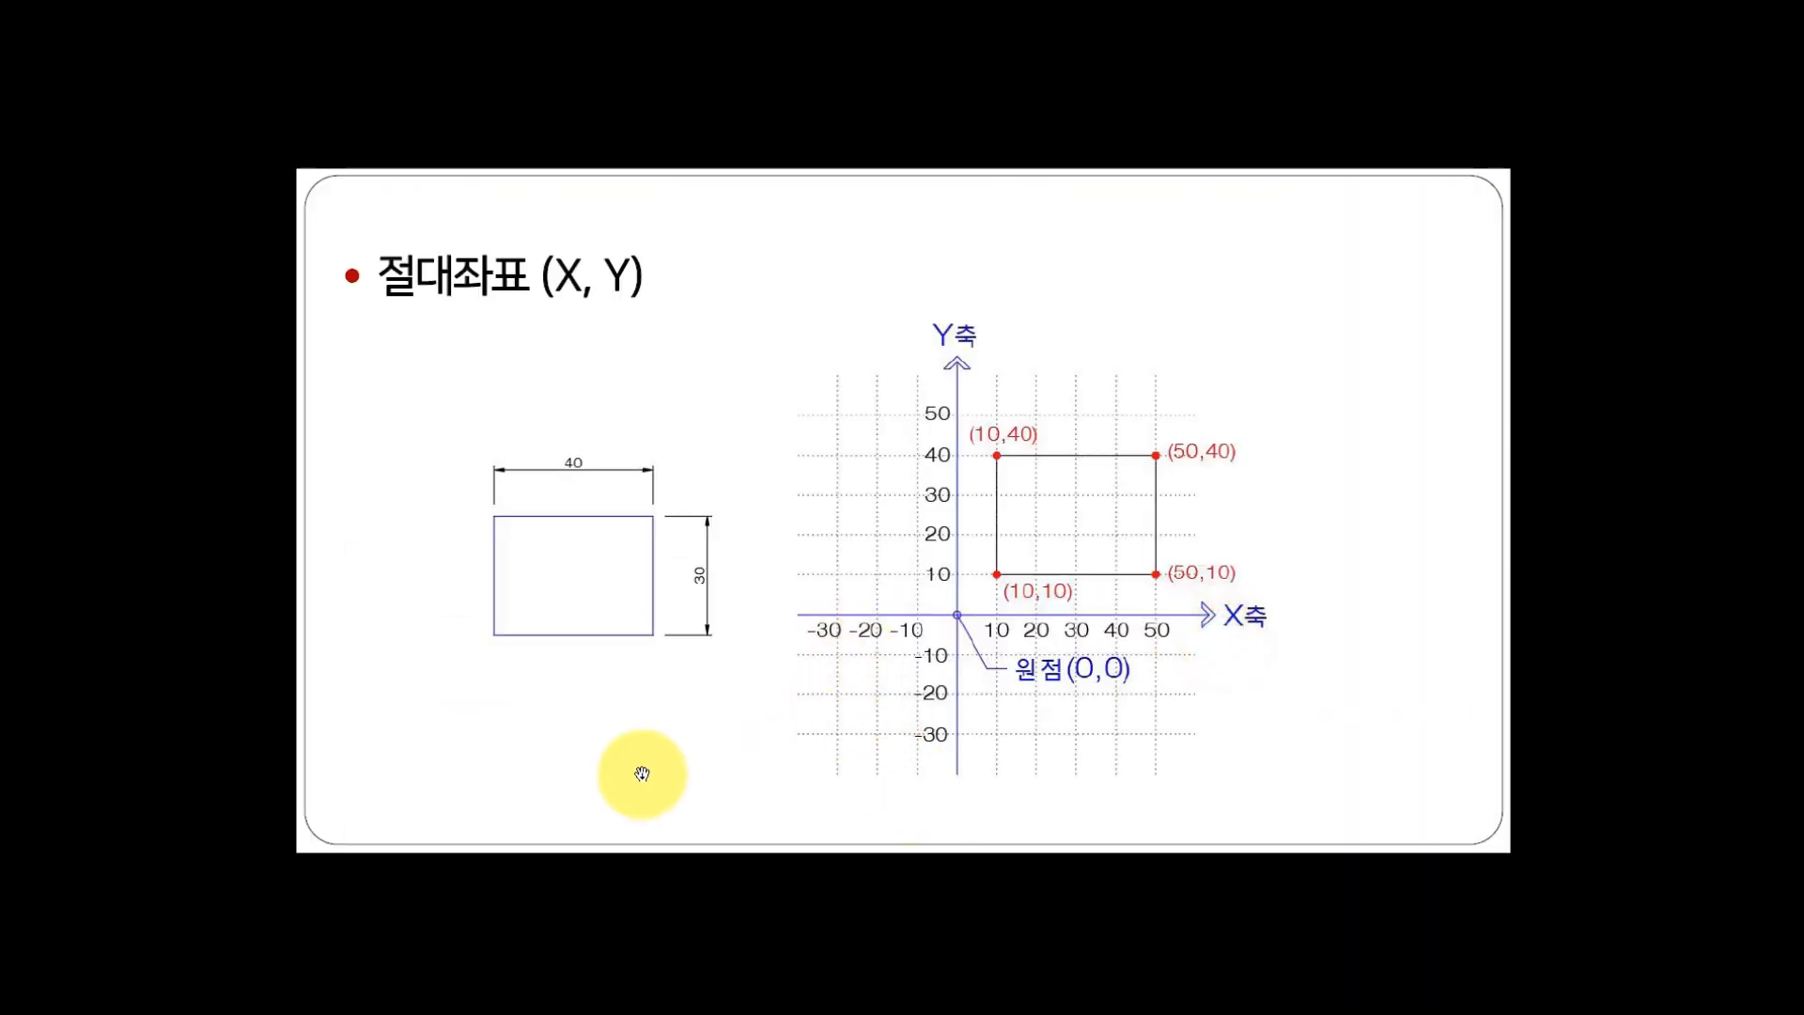
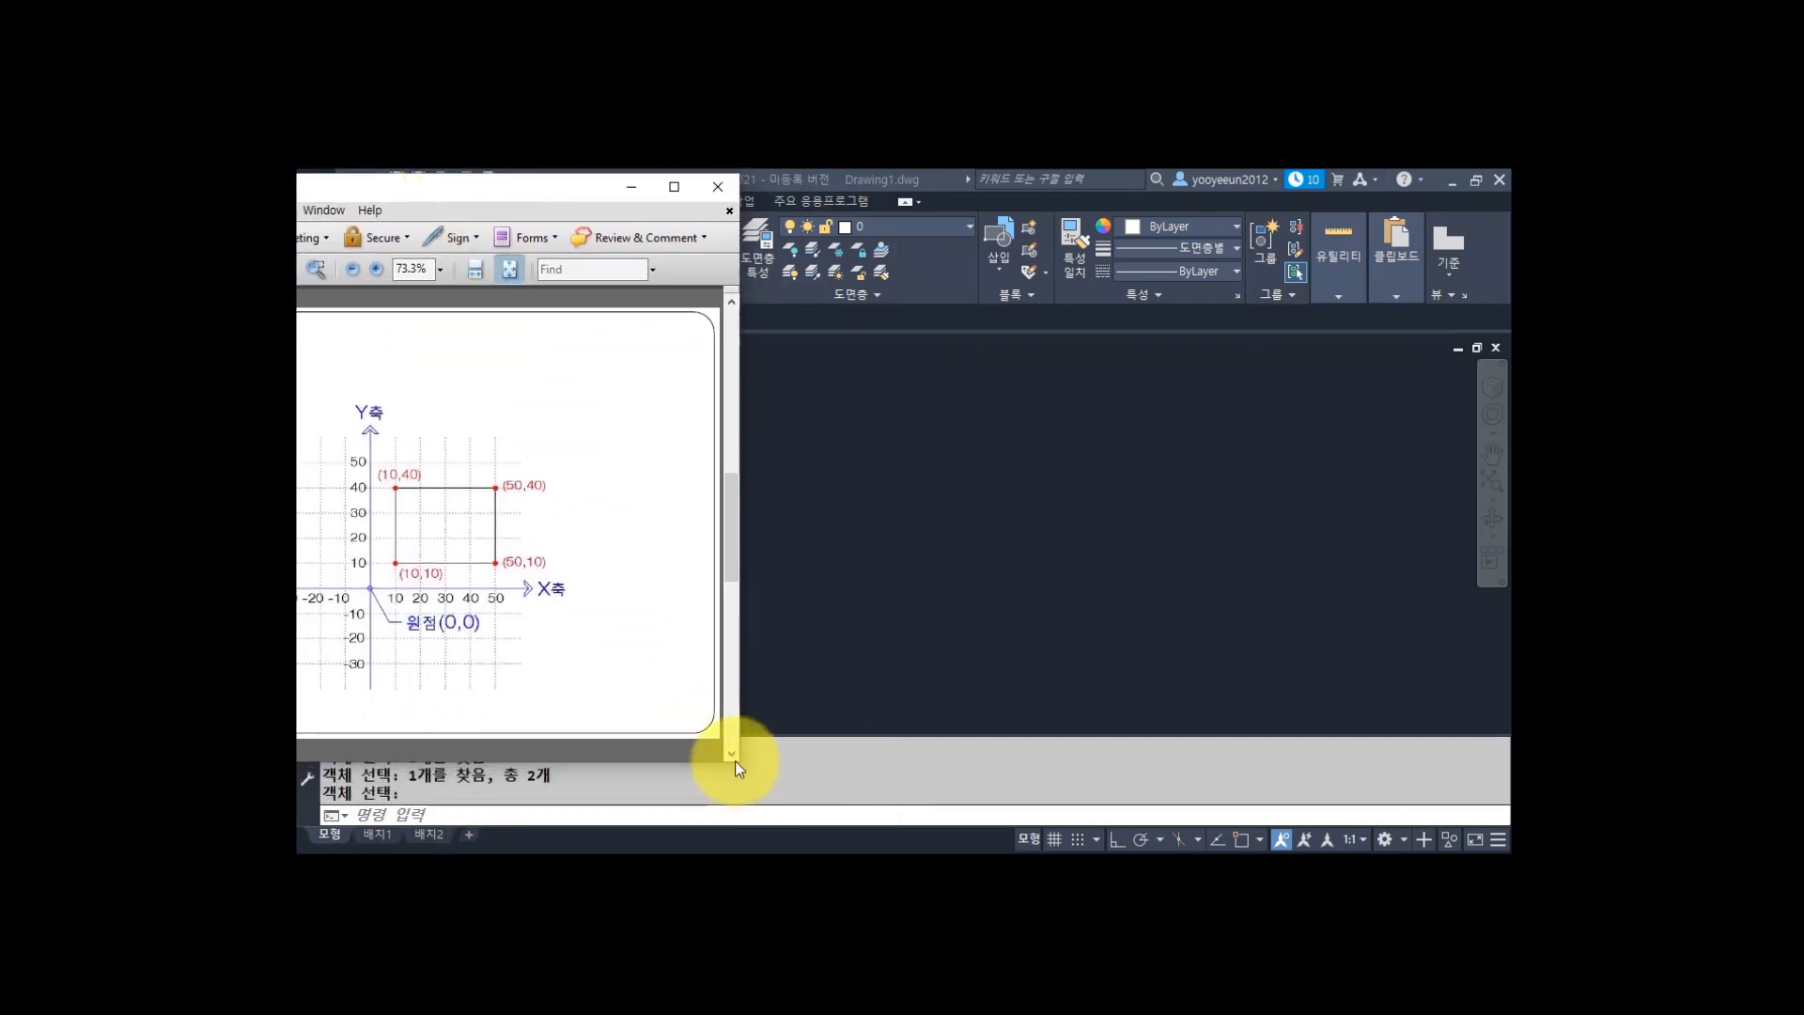
pyautogui.scroll(-5, 735, 759)
pyautogui.rightClick(576, 644)
pyautogui.click(511, 656)
pyautogui.moveTo(556, 197); pyautogui.dragTo(1007, 211)
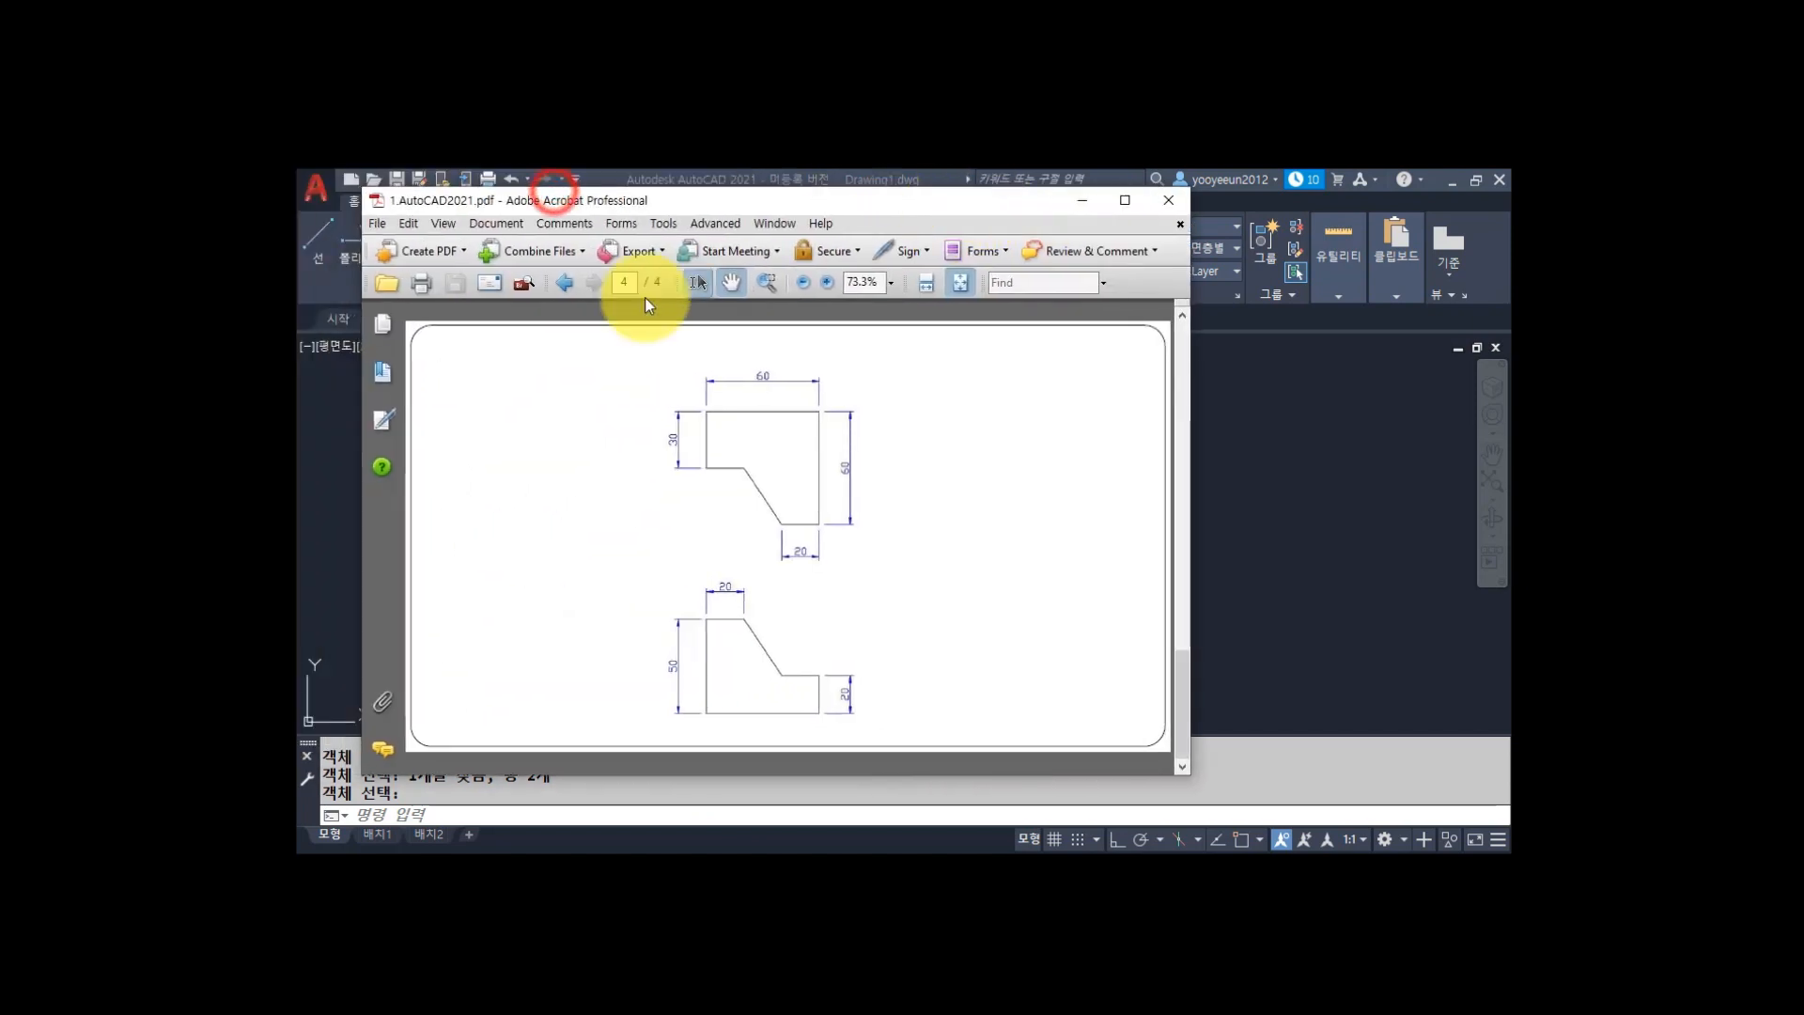
pyautogui.click(564, 281)
pyautogui.moveTo(690, 205); pyautogui.dragTo(312, 179)
pyautogui.moveTo(893, 511); pyautogui.dragTo(683, 844)
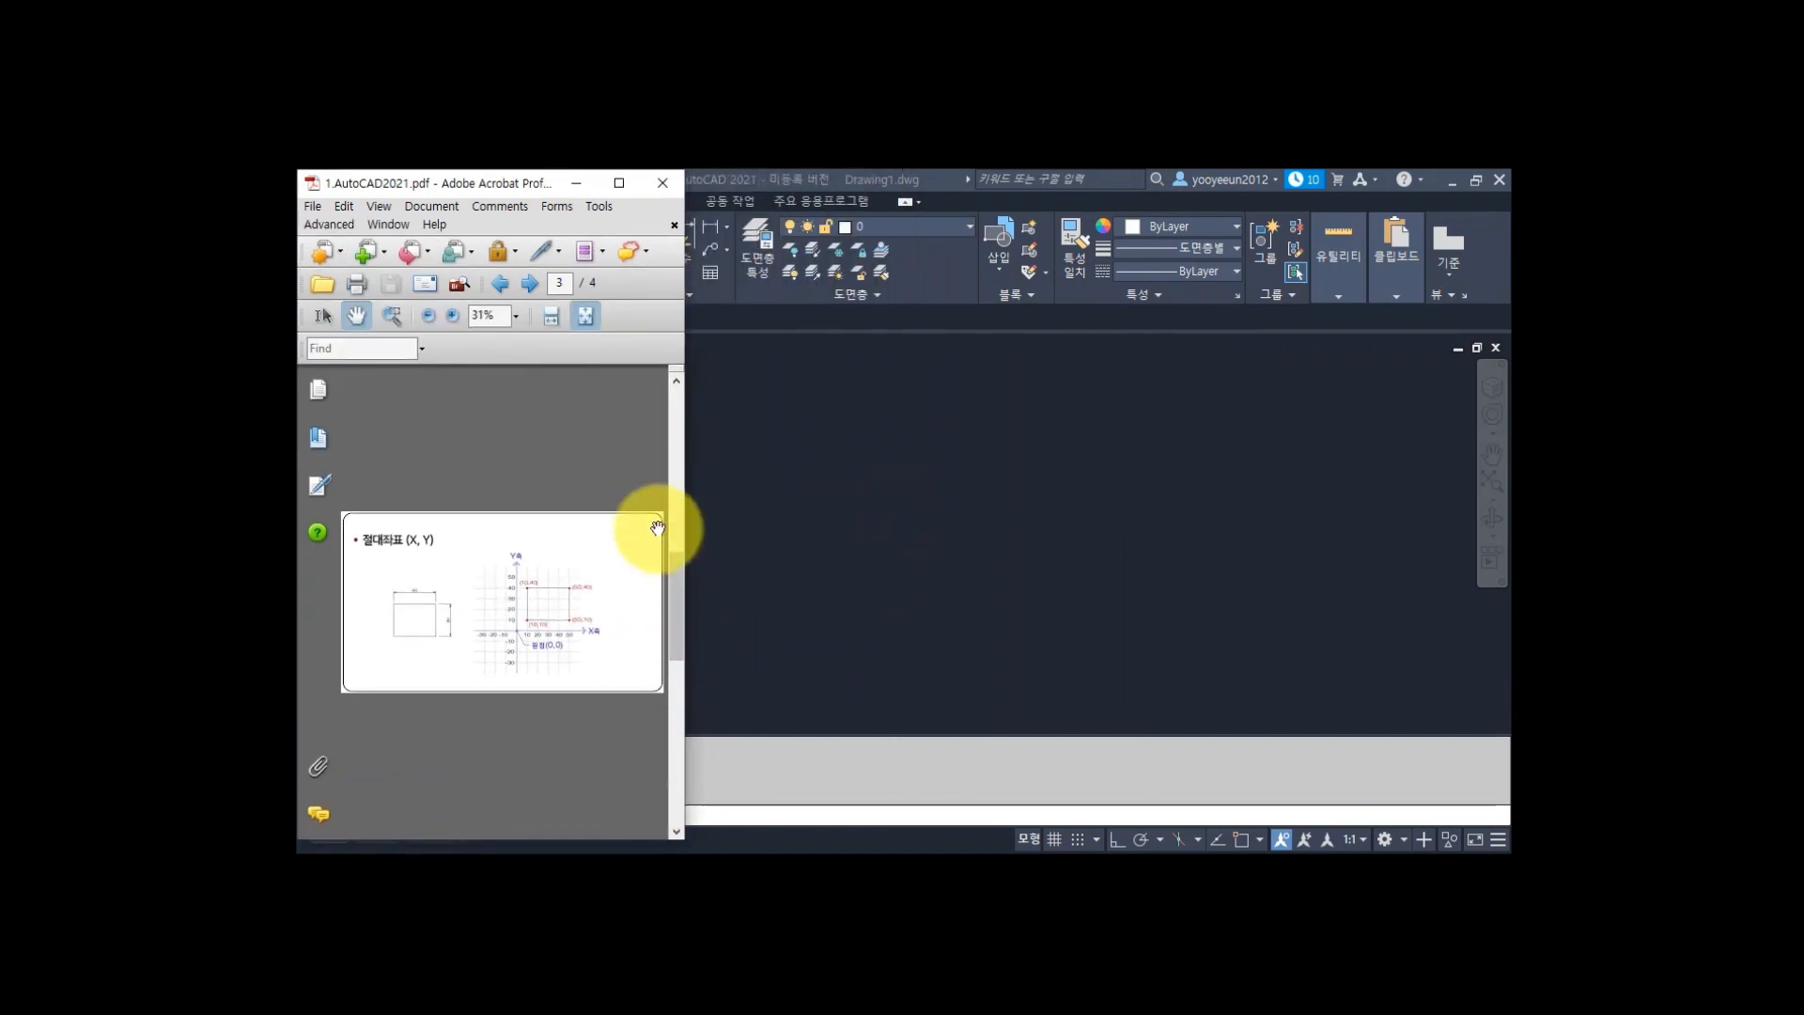
# Enlarge the PDF page to 100% and centre it on the coordinate grid with the rectangle.
pyautogui.click(443, 318)
pyautogui.click(445, 318)
pyautogui.click(445, 318)
pyautogui.click(445, 317)
pyautogui.moveTo(620, 672); pyautogui.dragTo(376, 590)
pyautogui.moveTo(544, 627); pyautogui.dragTo(432, 590)
pyautogui.moveTo(494, 594)
pyautogui.mouseDown()
pyautogui.moveTo(453, 590)
pyautogui.moveTo(423, 624)
pyautogui.mouseUp()
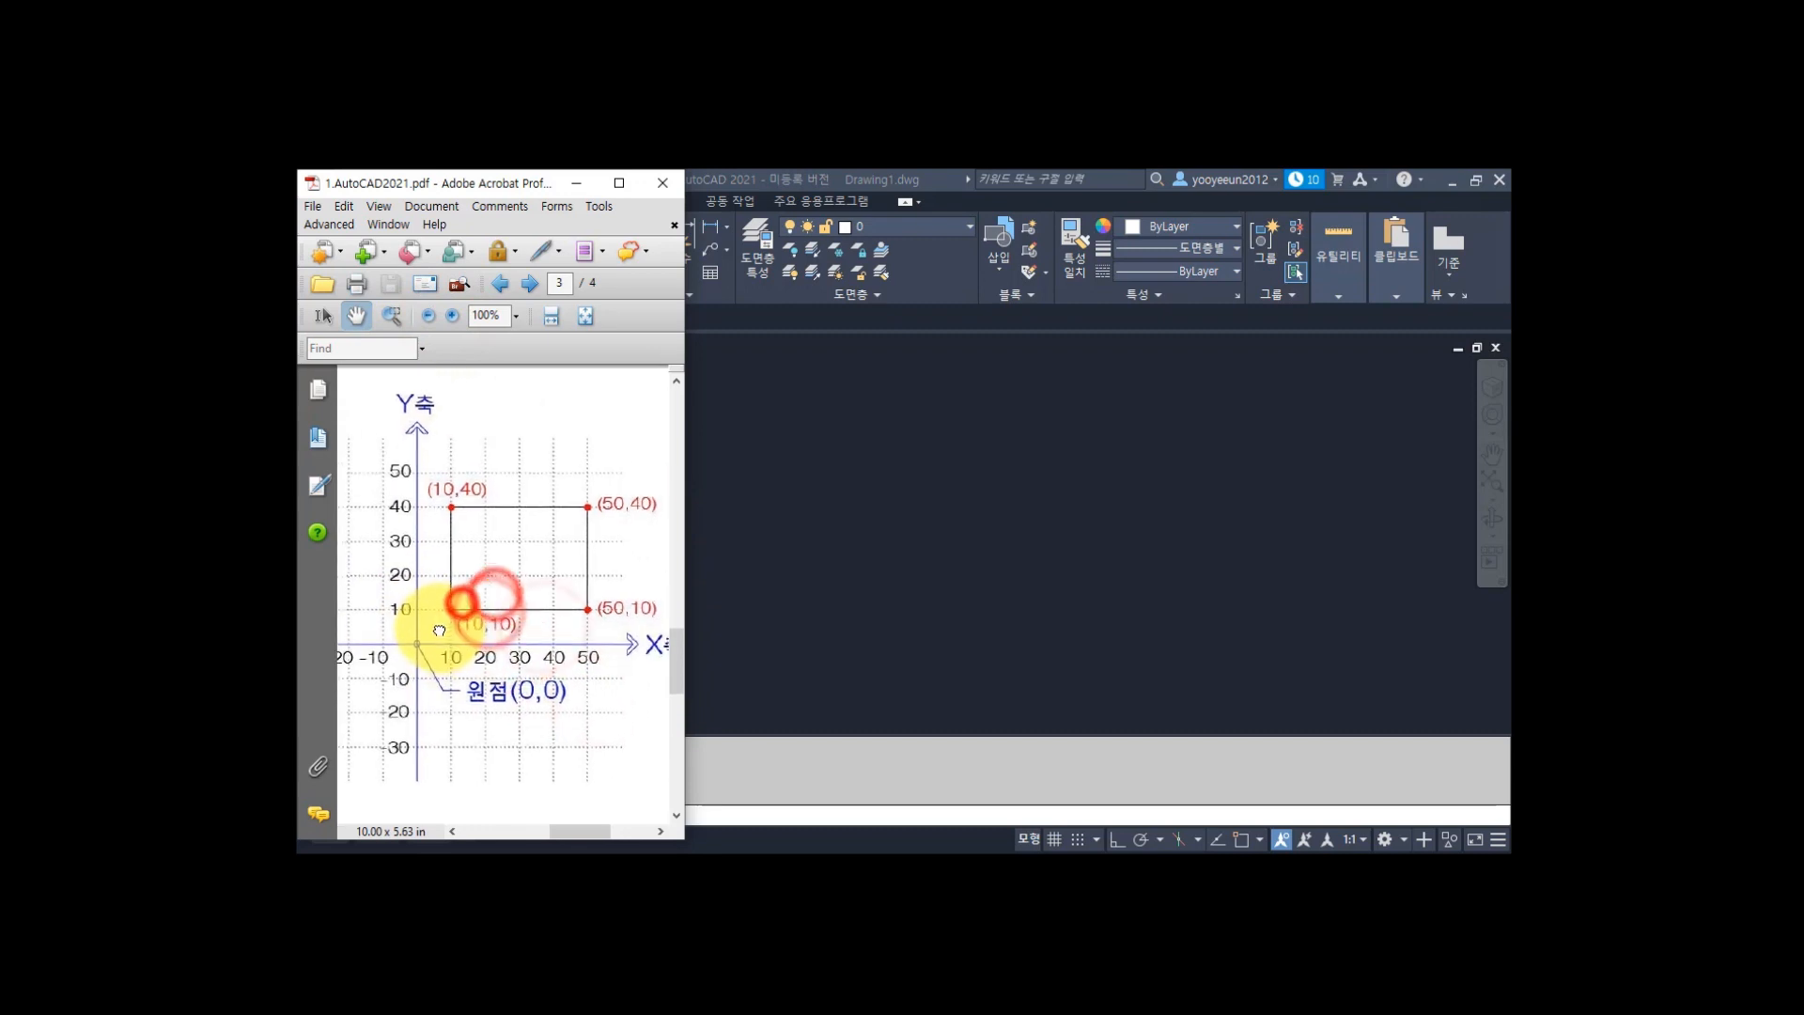
# Switch to AutoCAD, restore its window from full screen, and fit it beside the PDF so both are fully visible.
pyautogui.click(1030, 625)
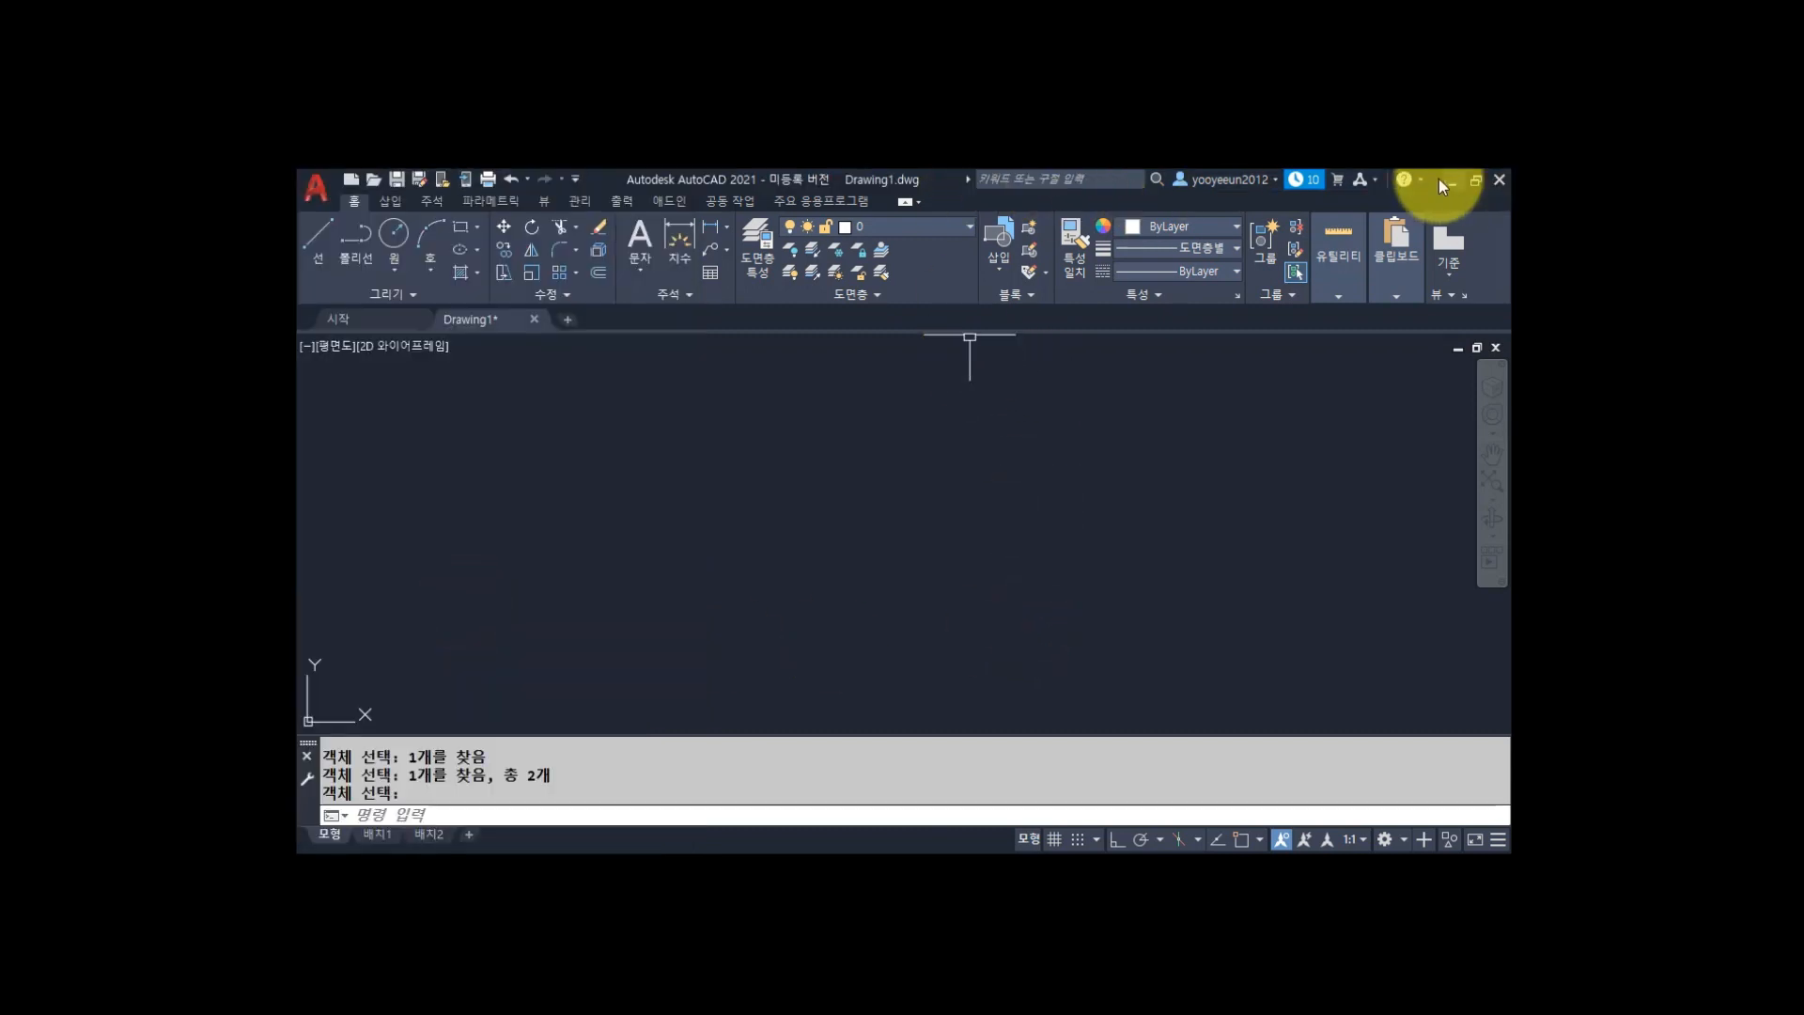
pyautogui.click(1474, 183)
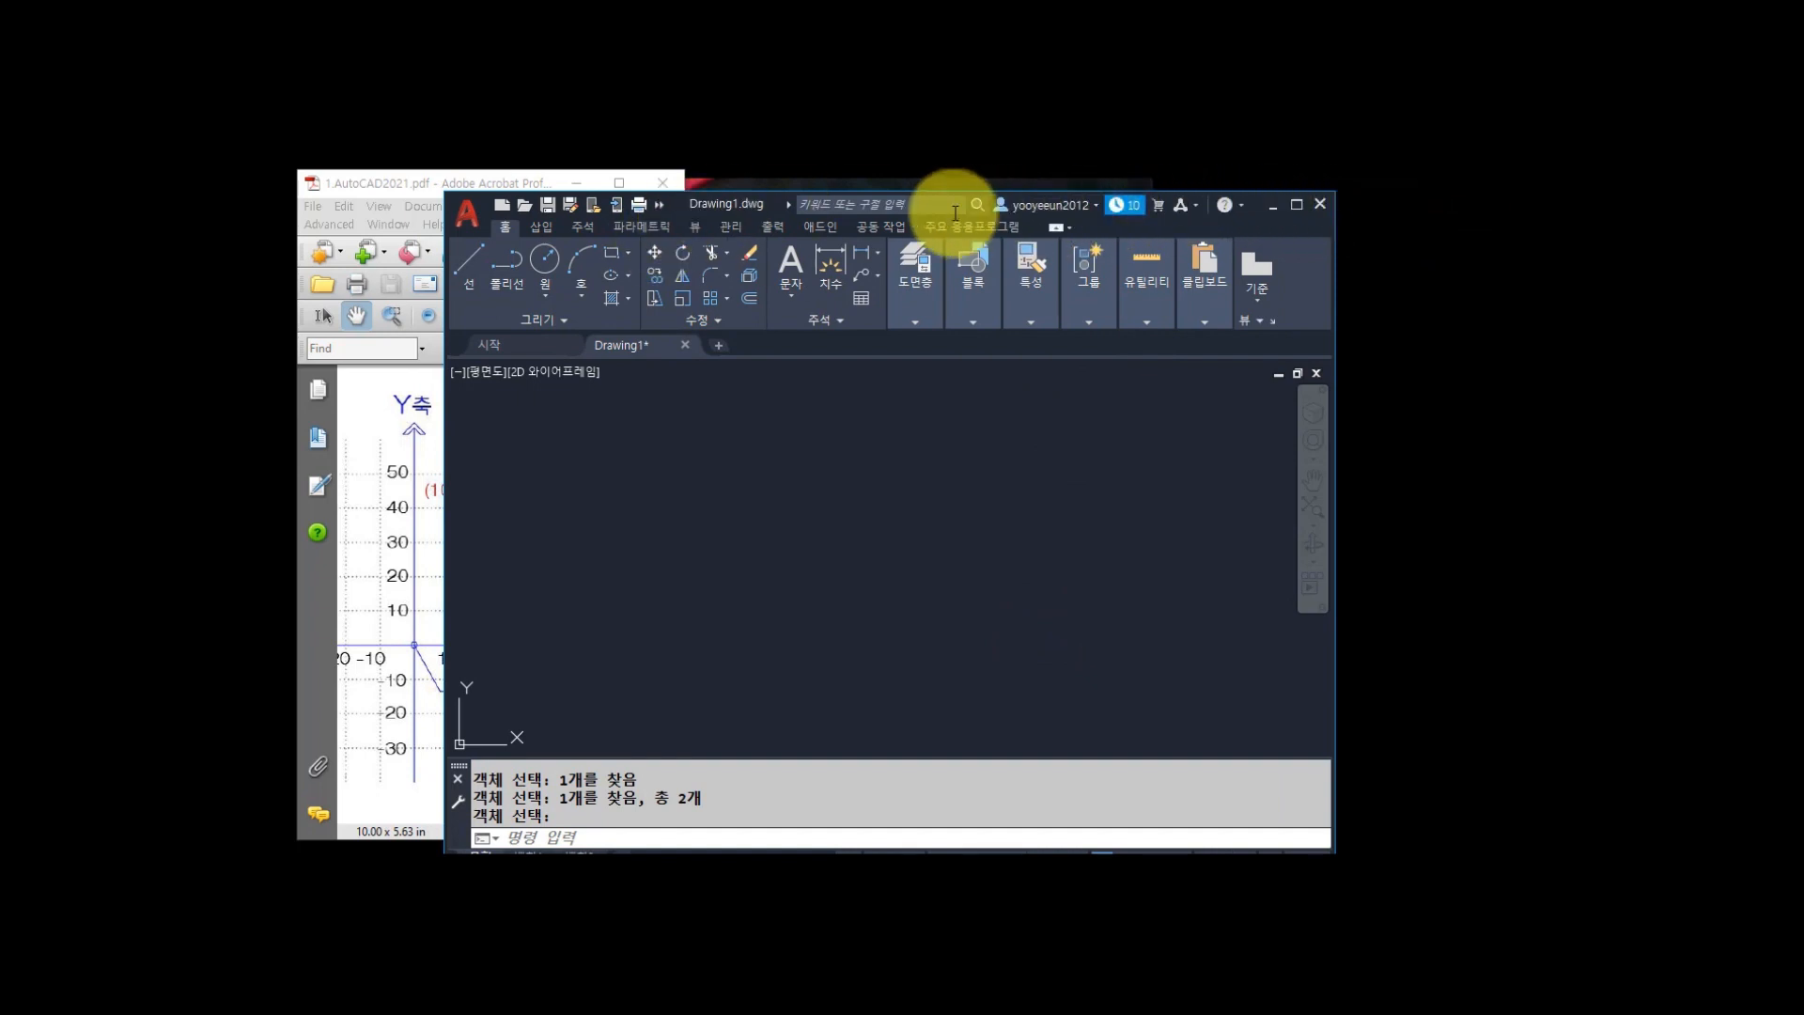
pyautogui.moveTo(770, 197); pyautogui.dragTo(1003, 178)
pyautogui.click(897, 613)
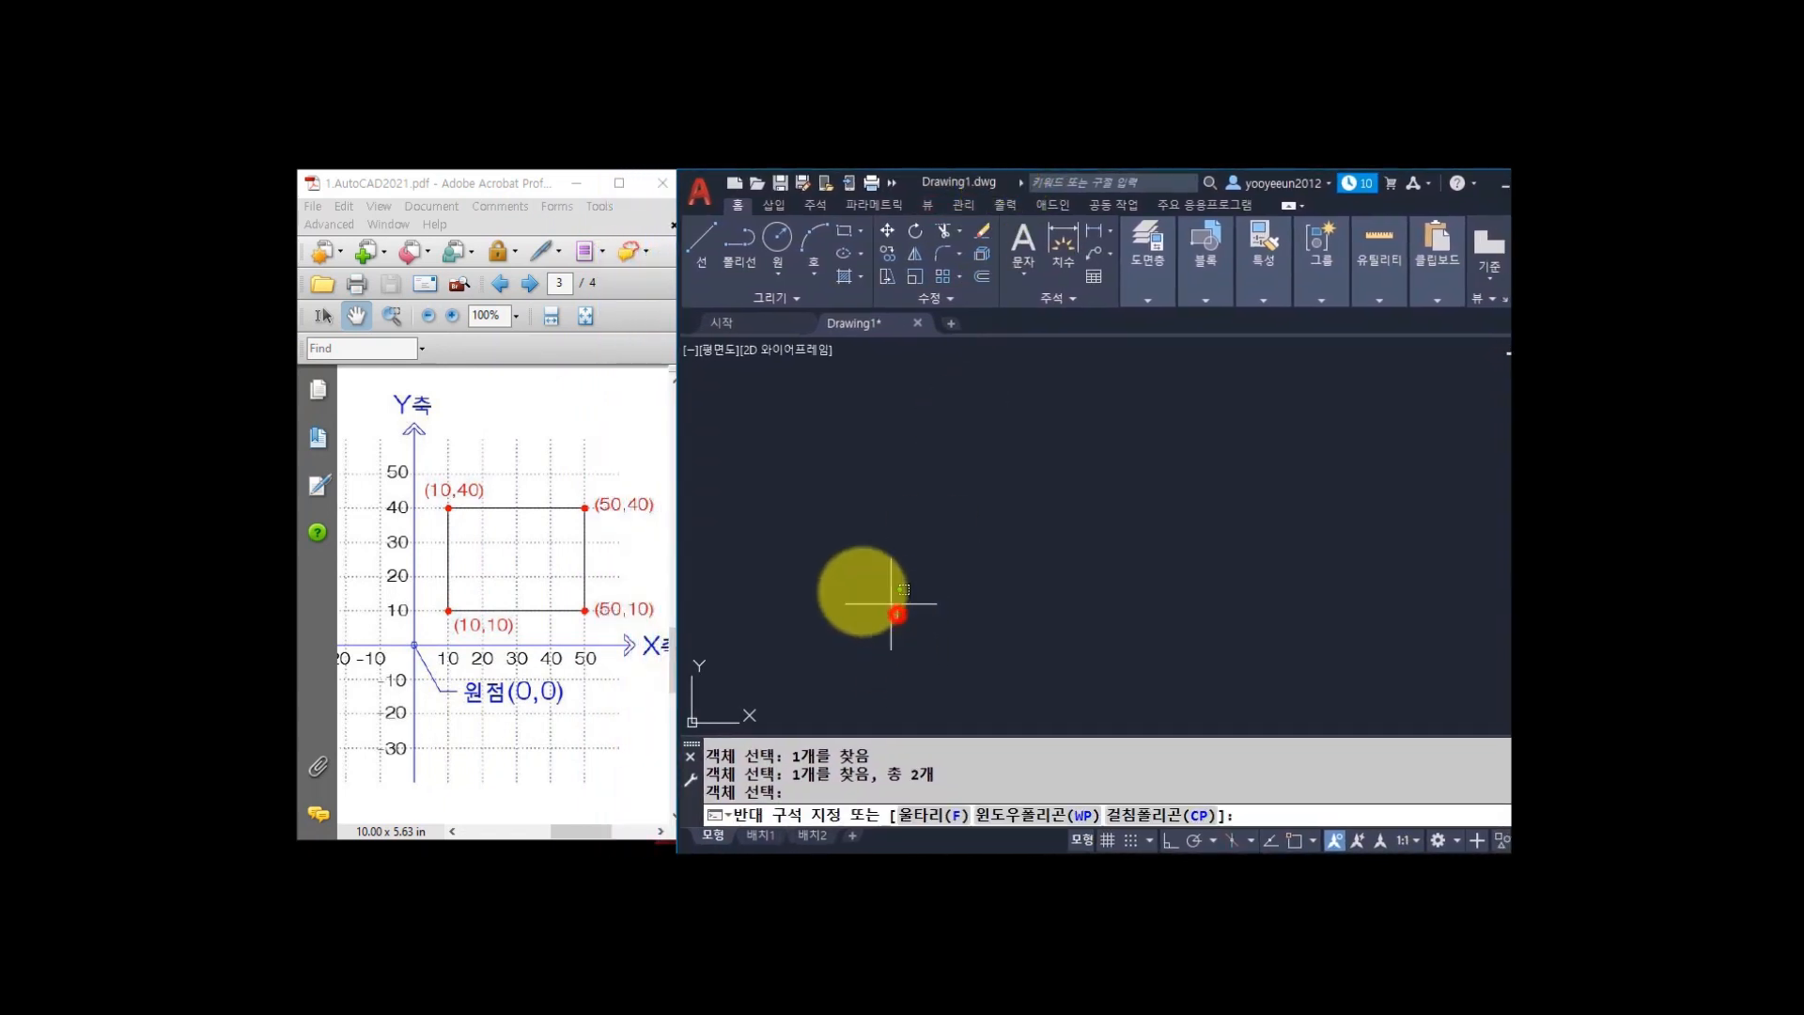
pyautogui.click(773, 543)
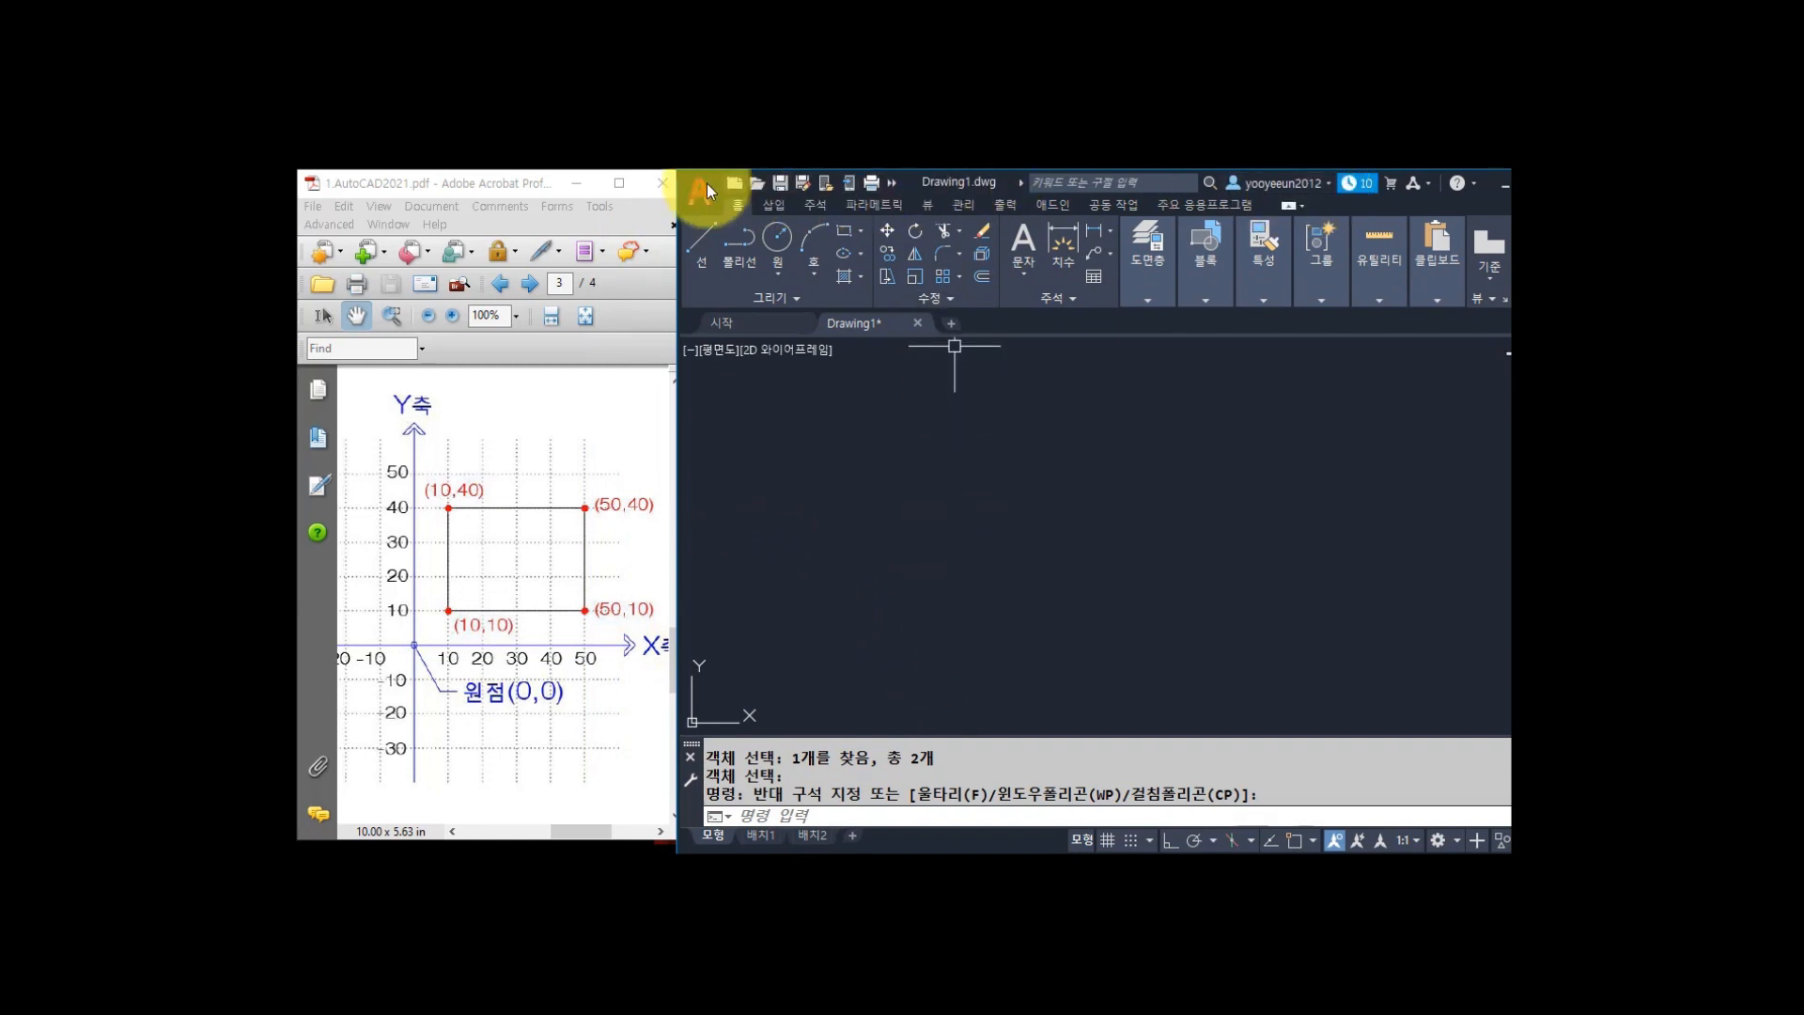
pyautogui.moveTo(1006, 178); pyautogui.dragTo(962, 176)
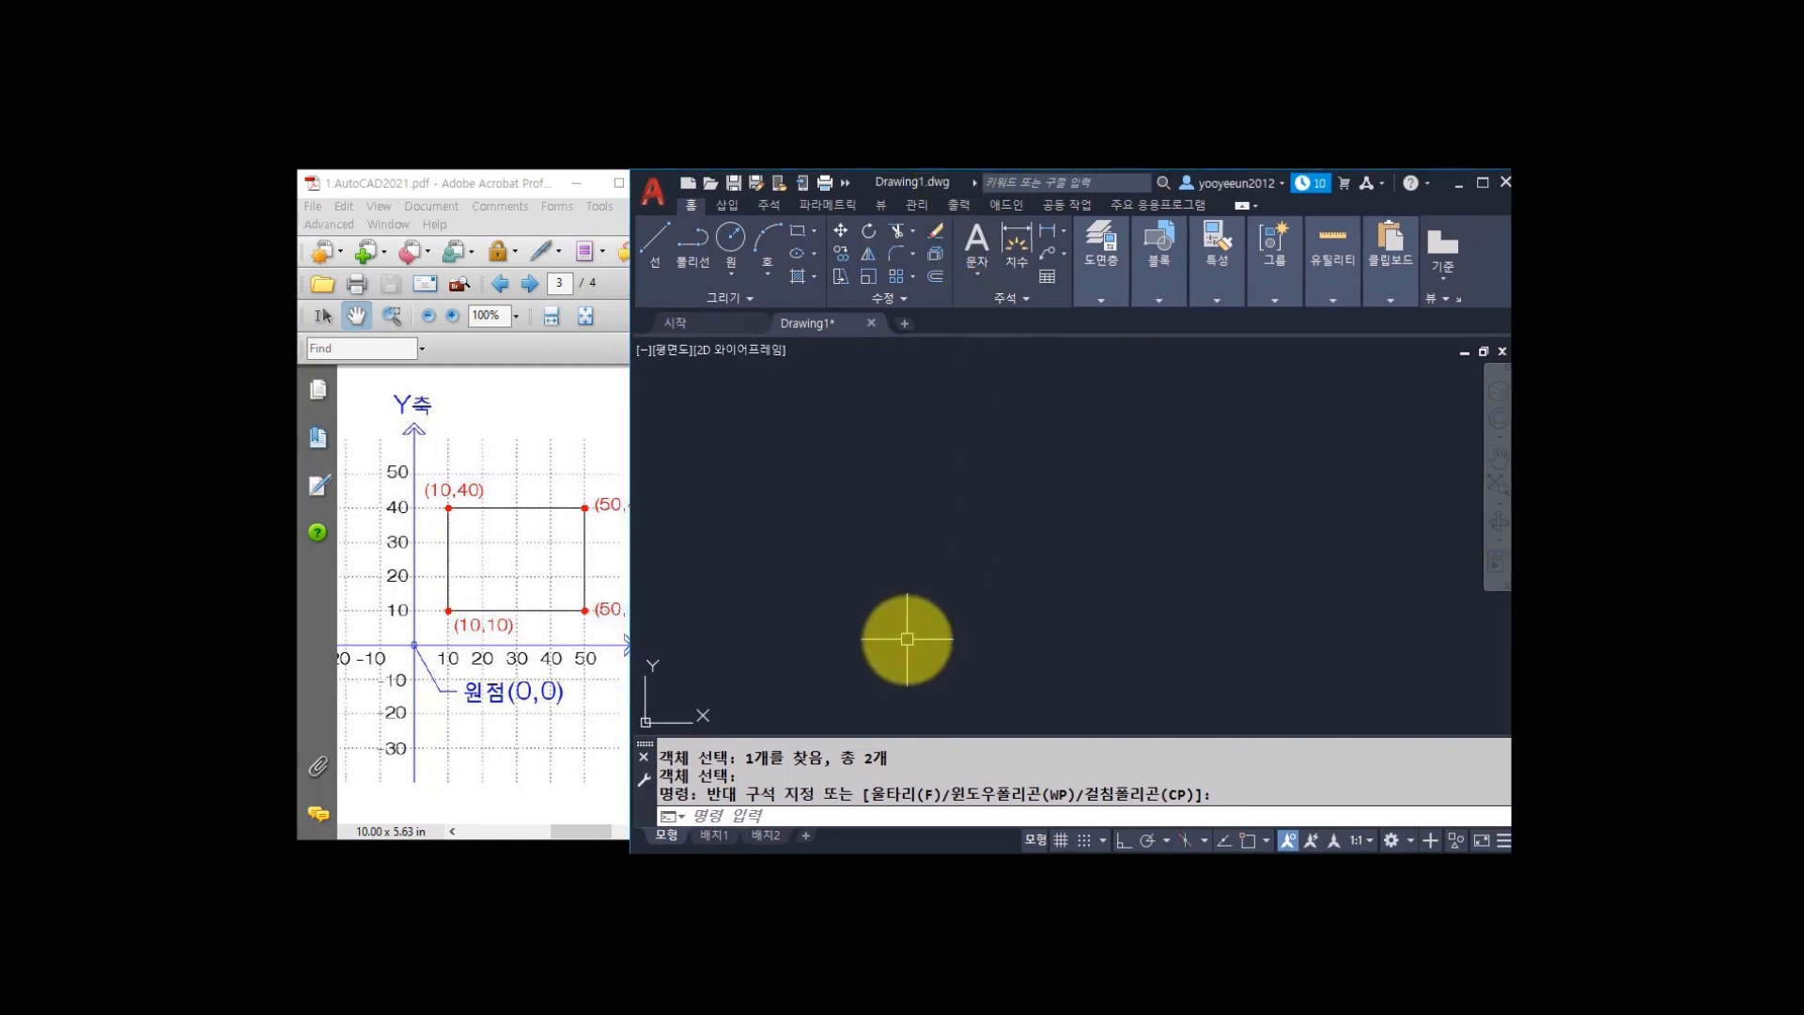
pyautogui.moveTo(632, 459); pyautogui.dragTo(696, 463)
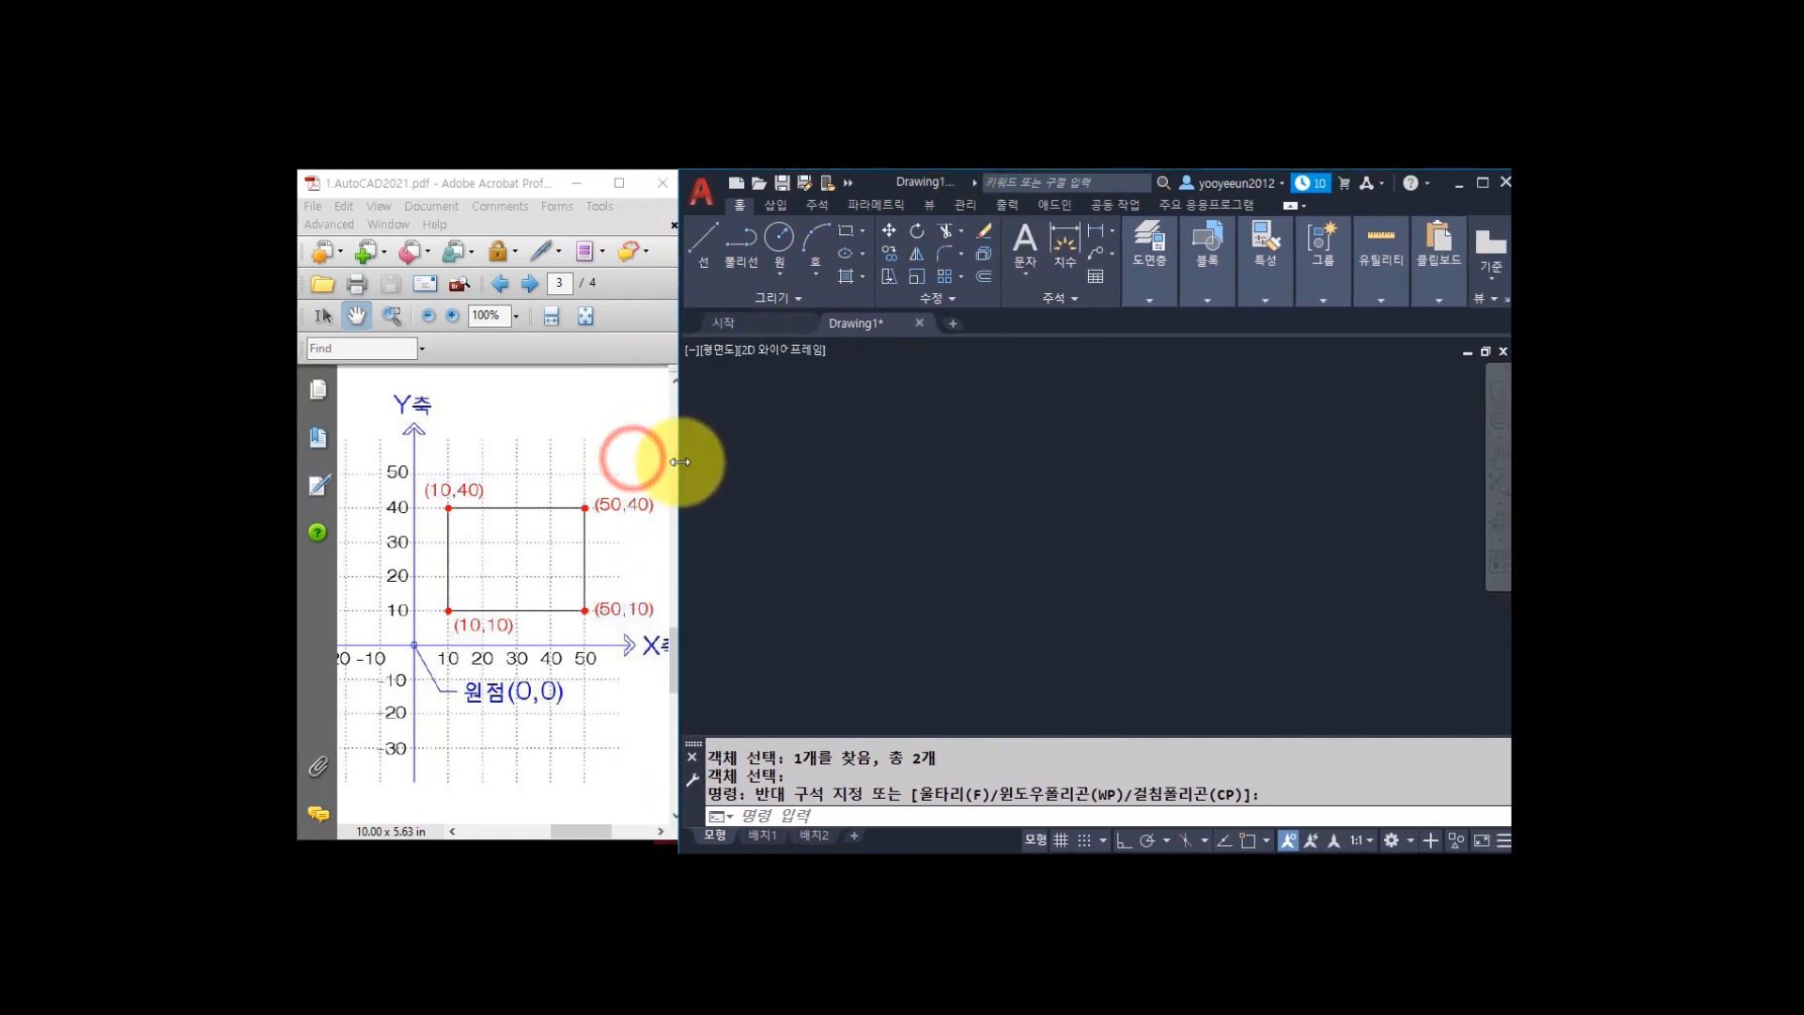
# Close Drawing1 without saving and create a new metric drawing without a template.
pyautogui.click(916, 323)
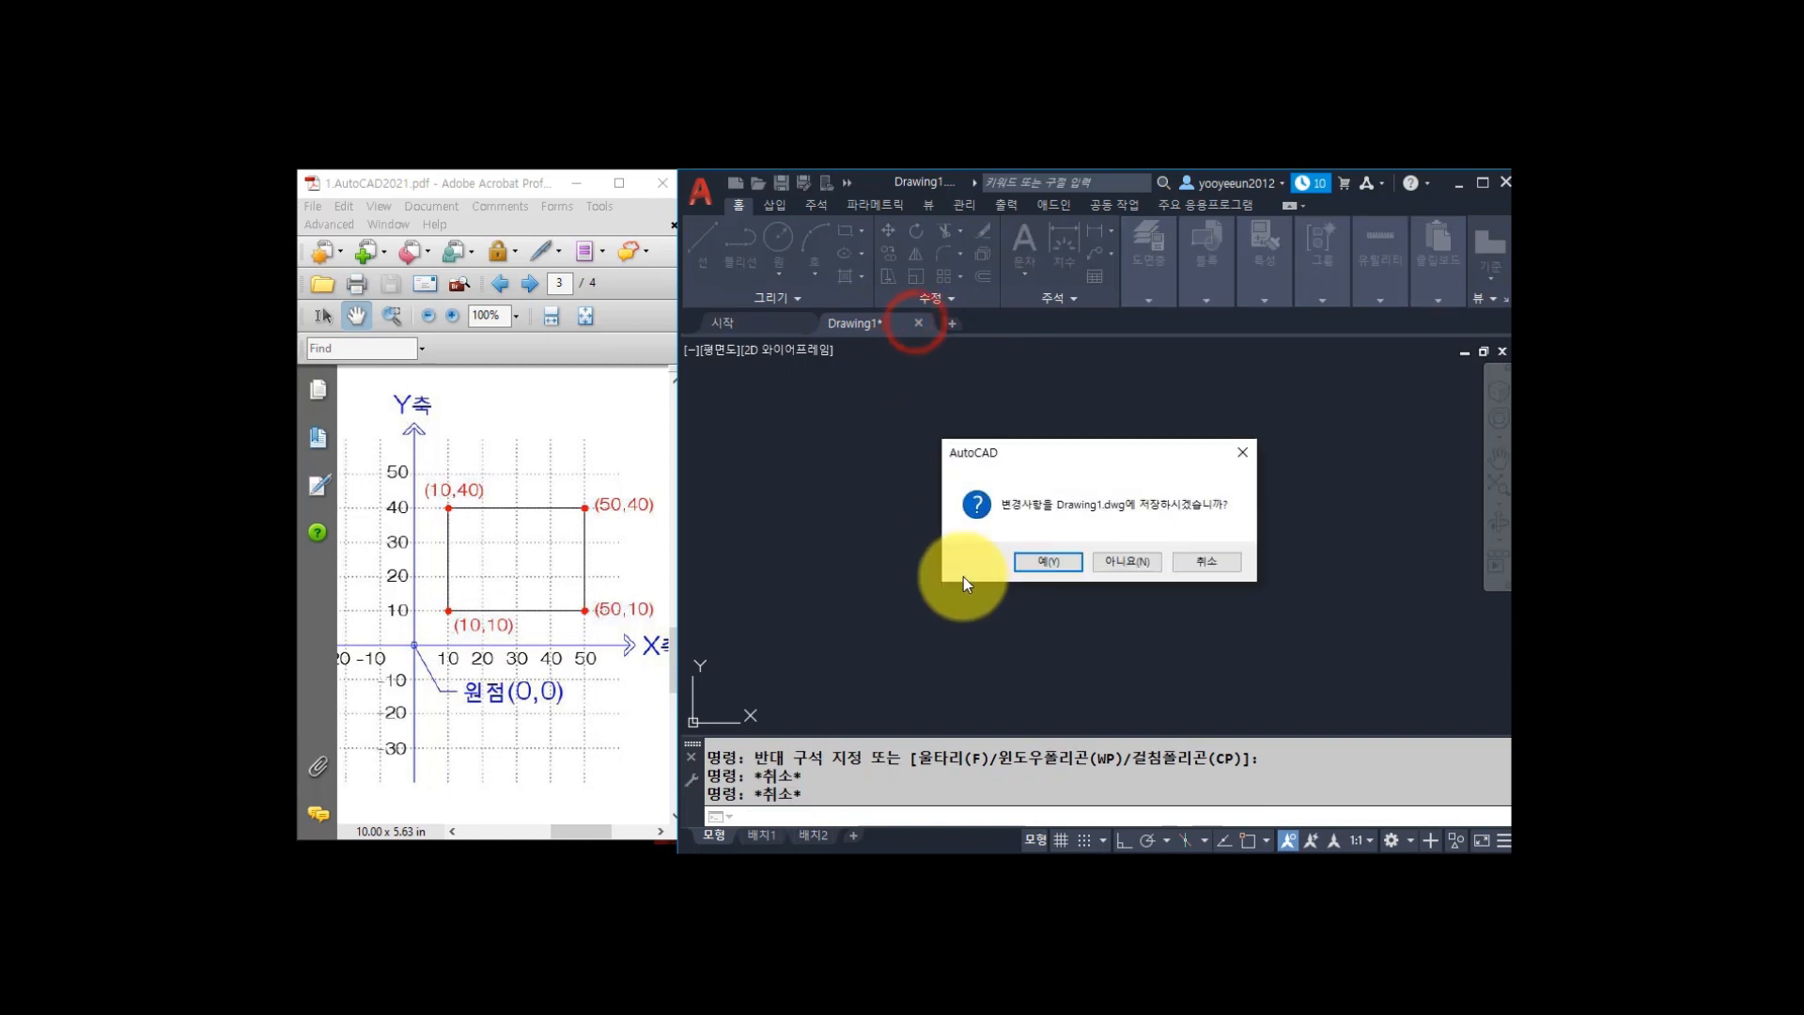
pyautogui.click(1136, 562)
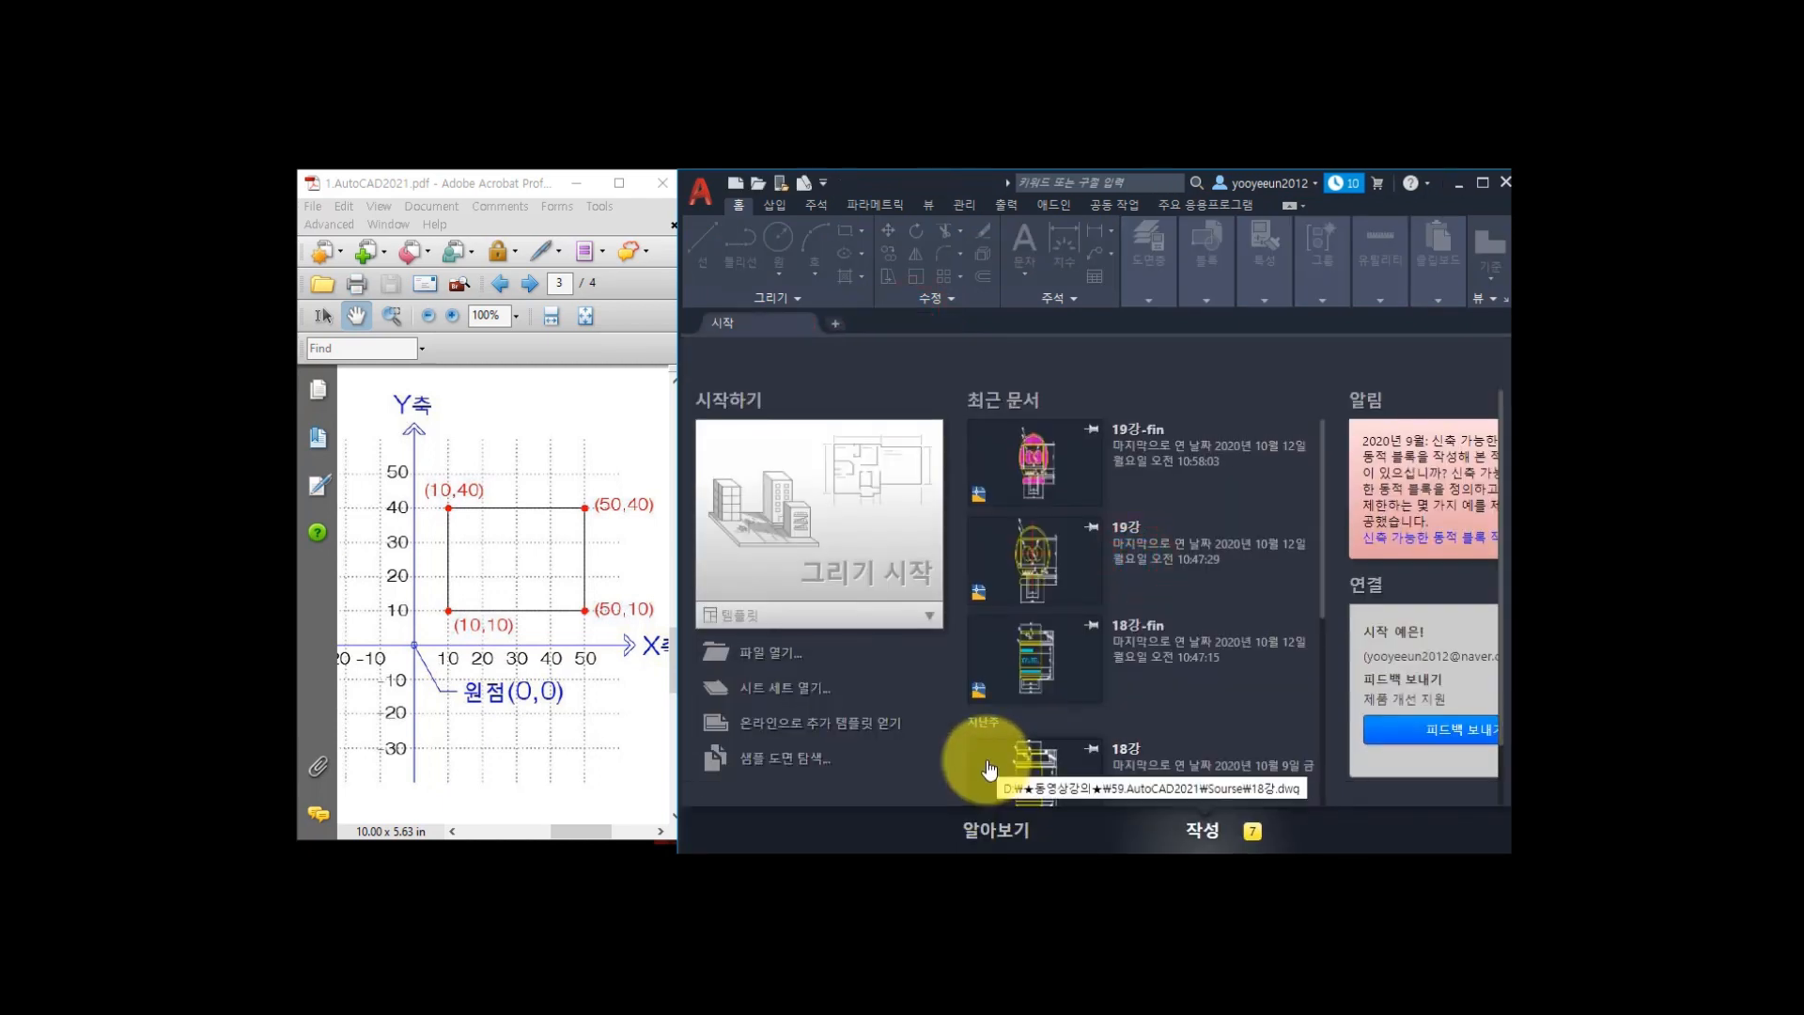
pyautogui.click(697, 194)
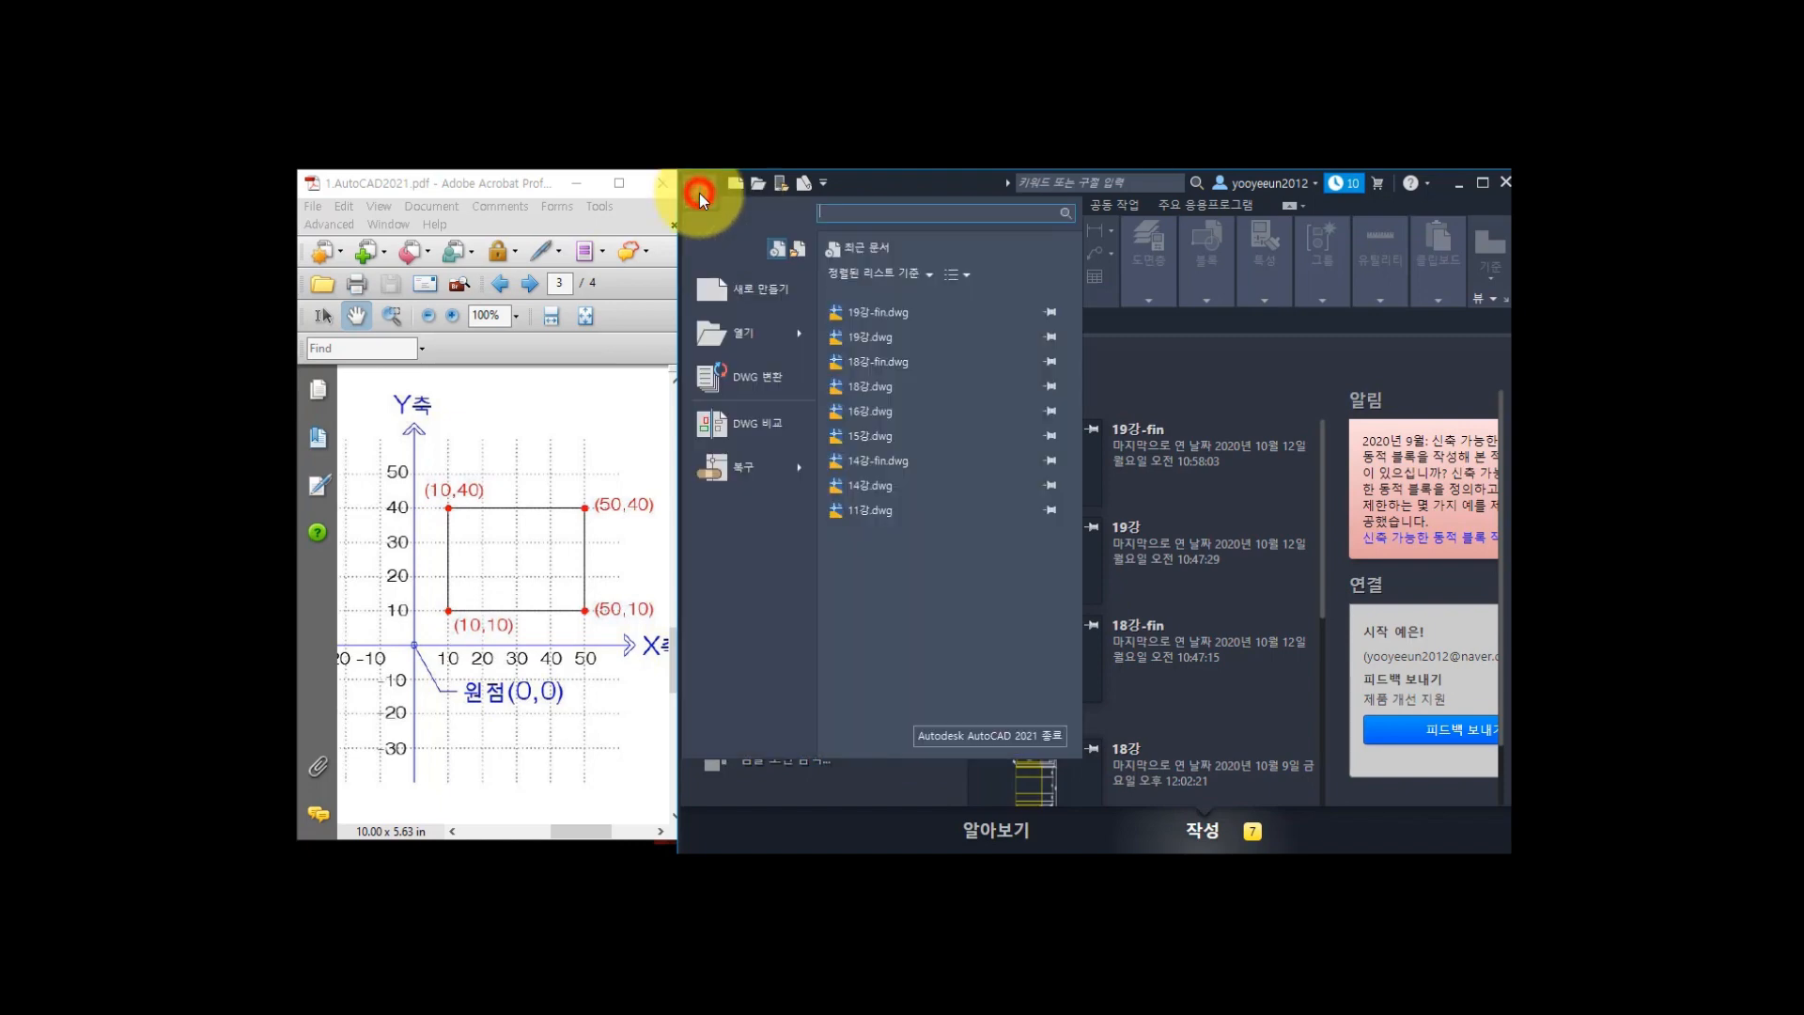
pyautogui.click(742, 295)
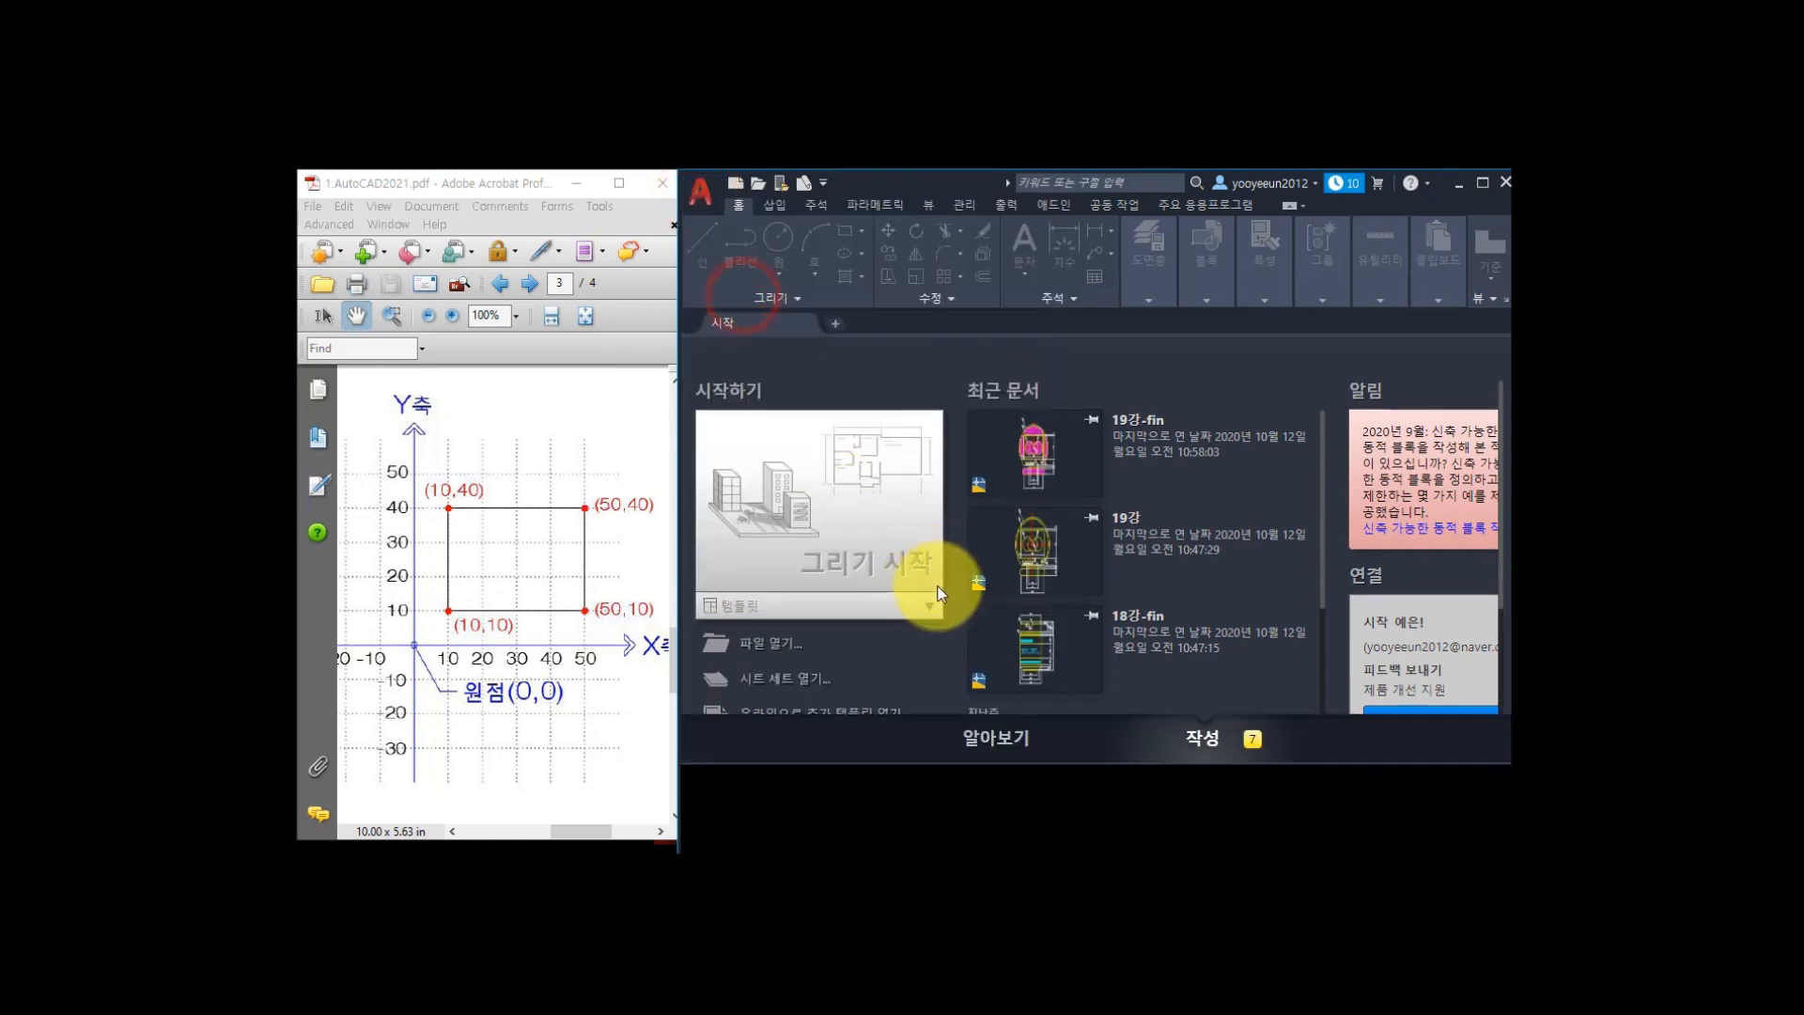
pyautogui.click(1242, 700)
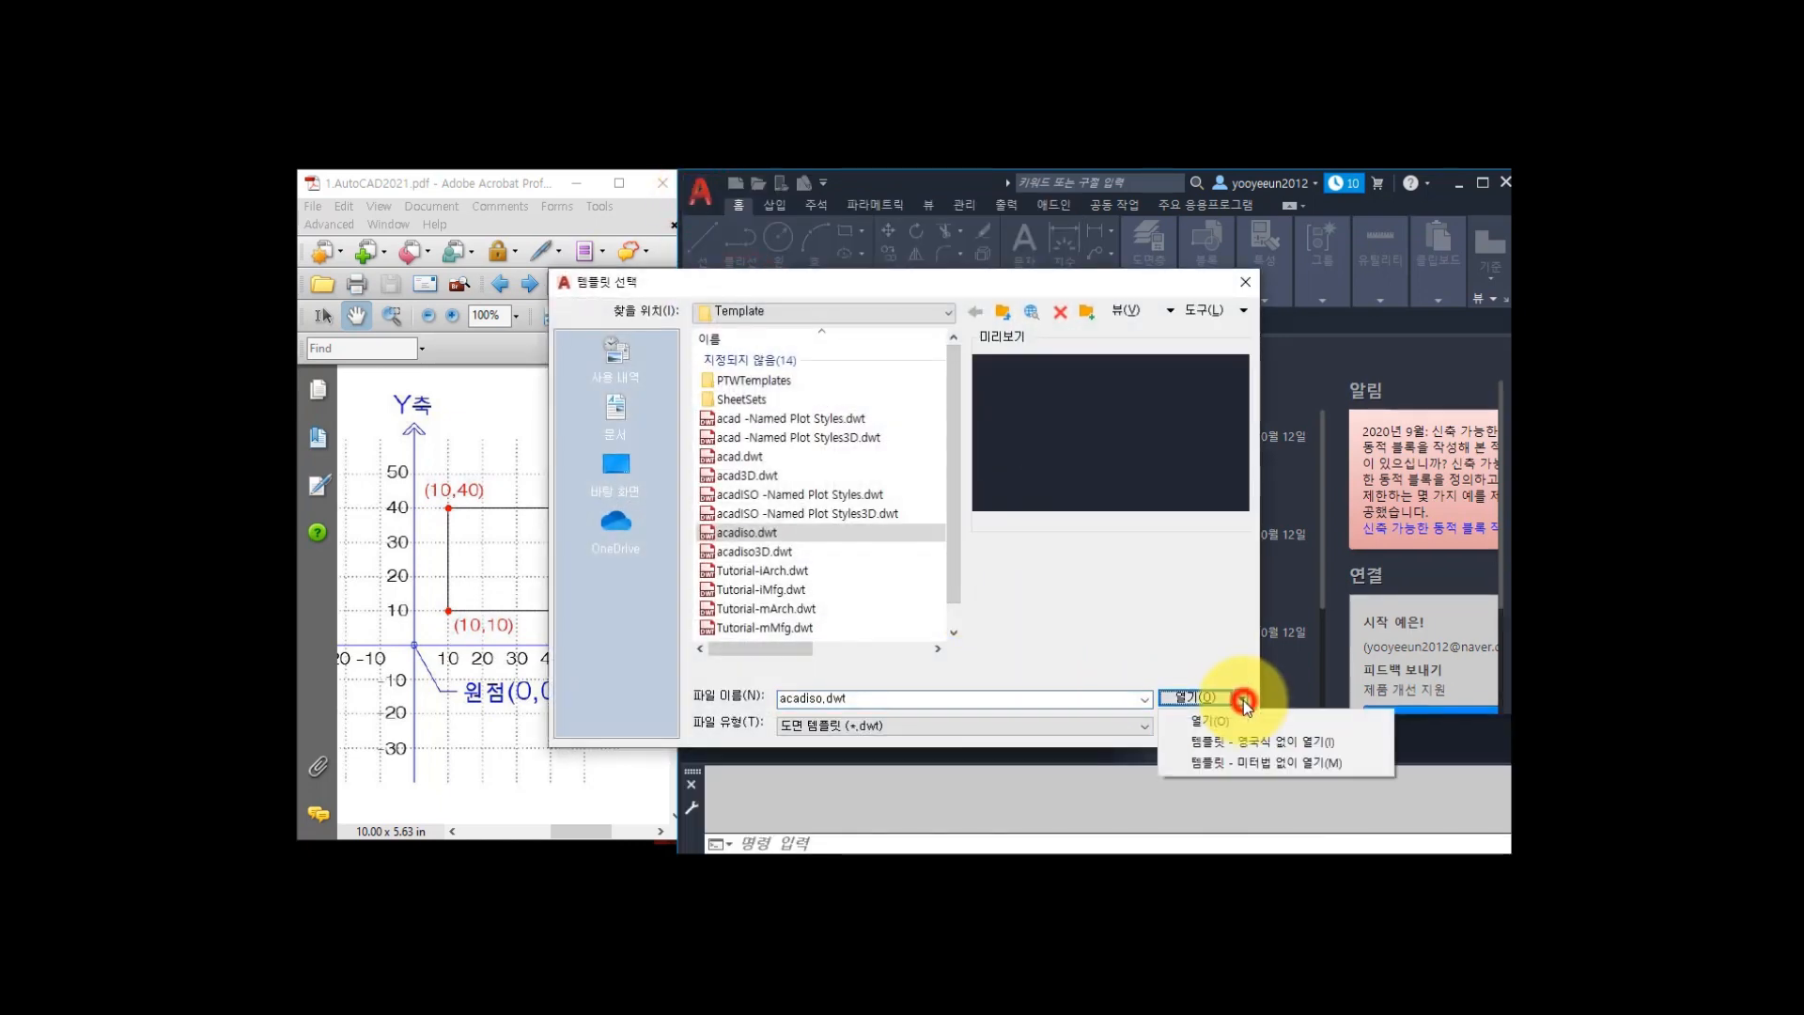
pyautogui.click(1251, 765)
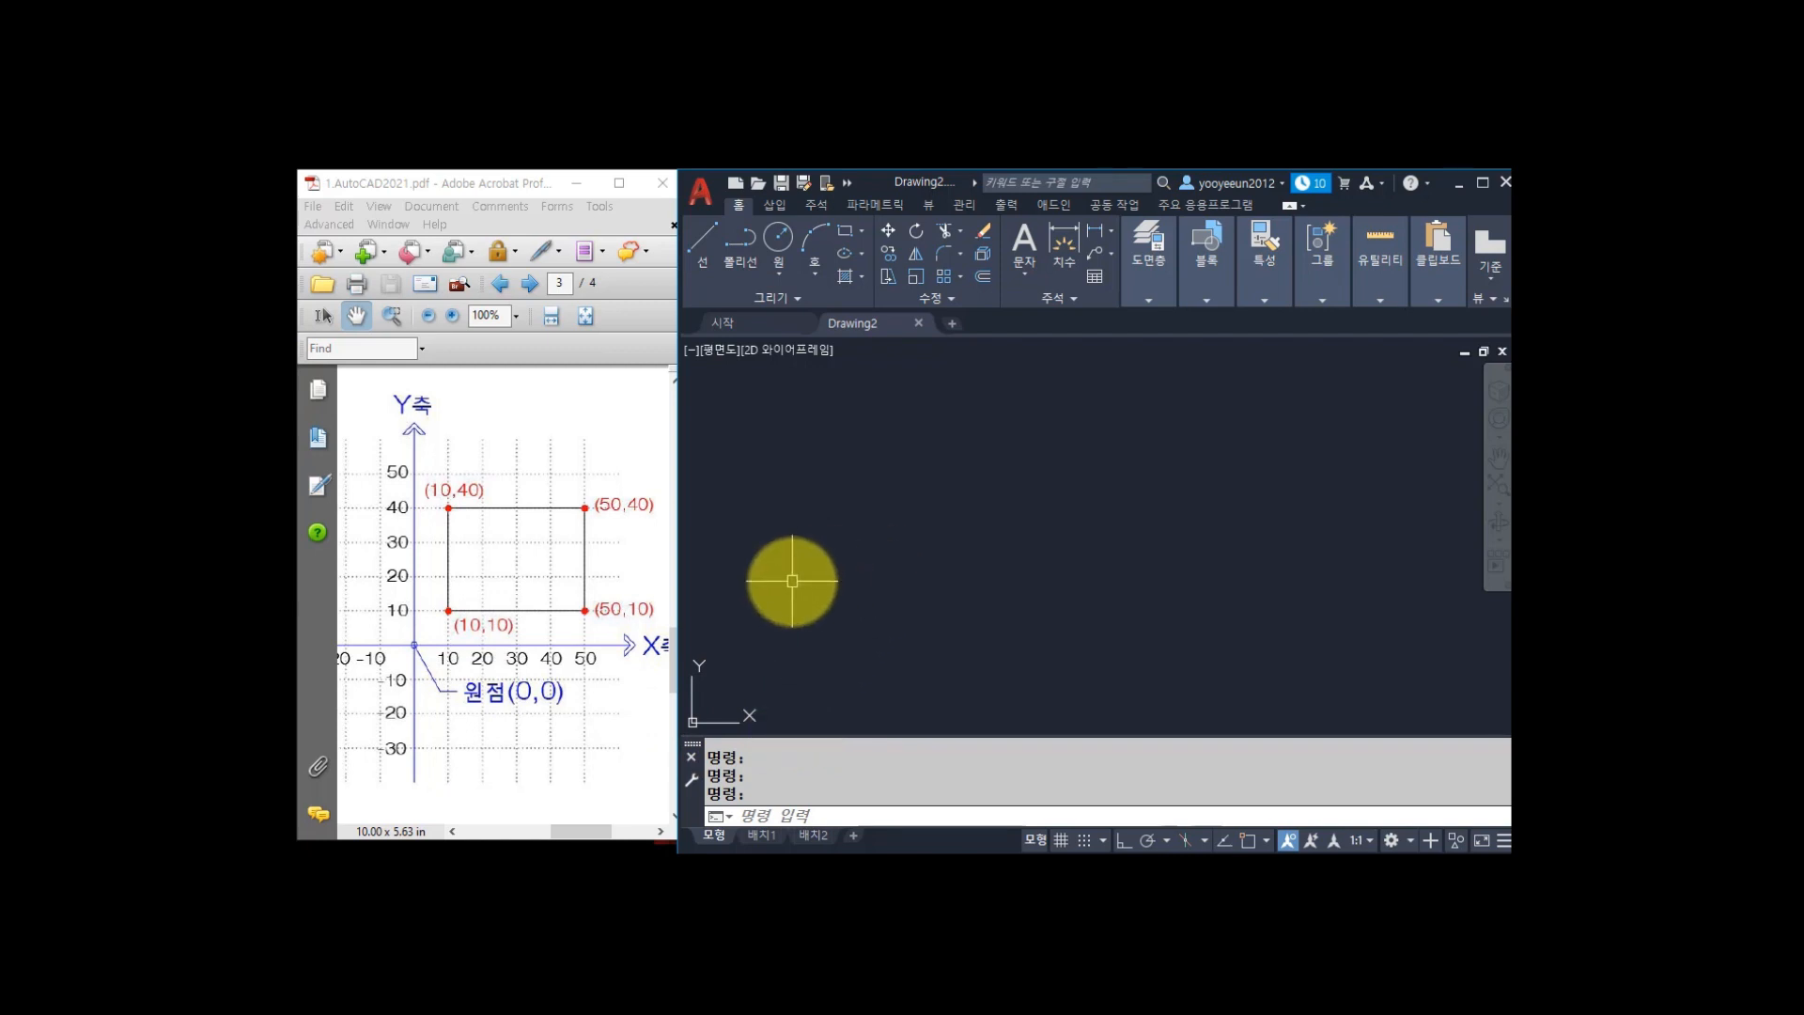
# Zoom the new empty drawing to its extents with the Z command alias and the E option.
pyautogui.scroll(-1, 792, 581)
pyautogui.scroll(-3, 792, 580)
pyautogui.write('z')
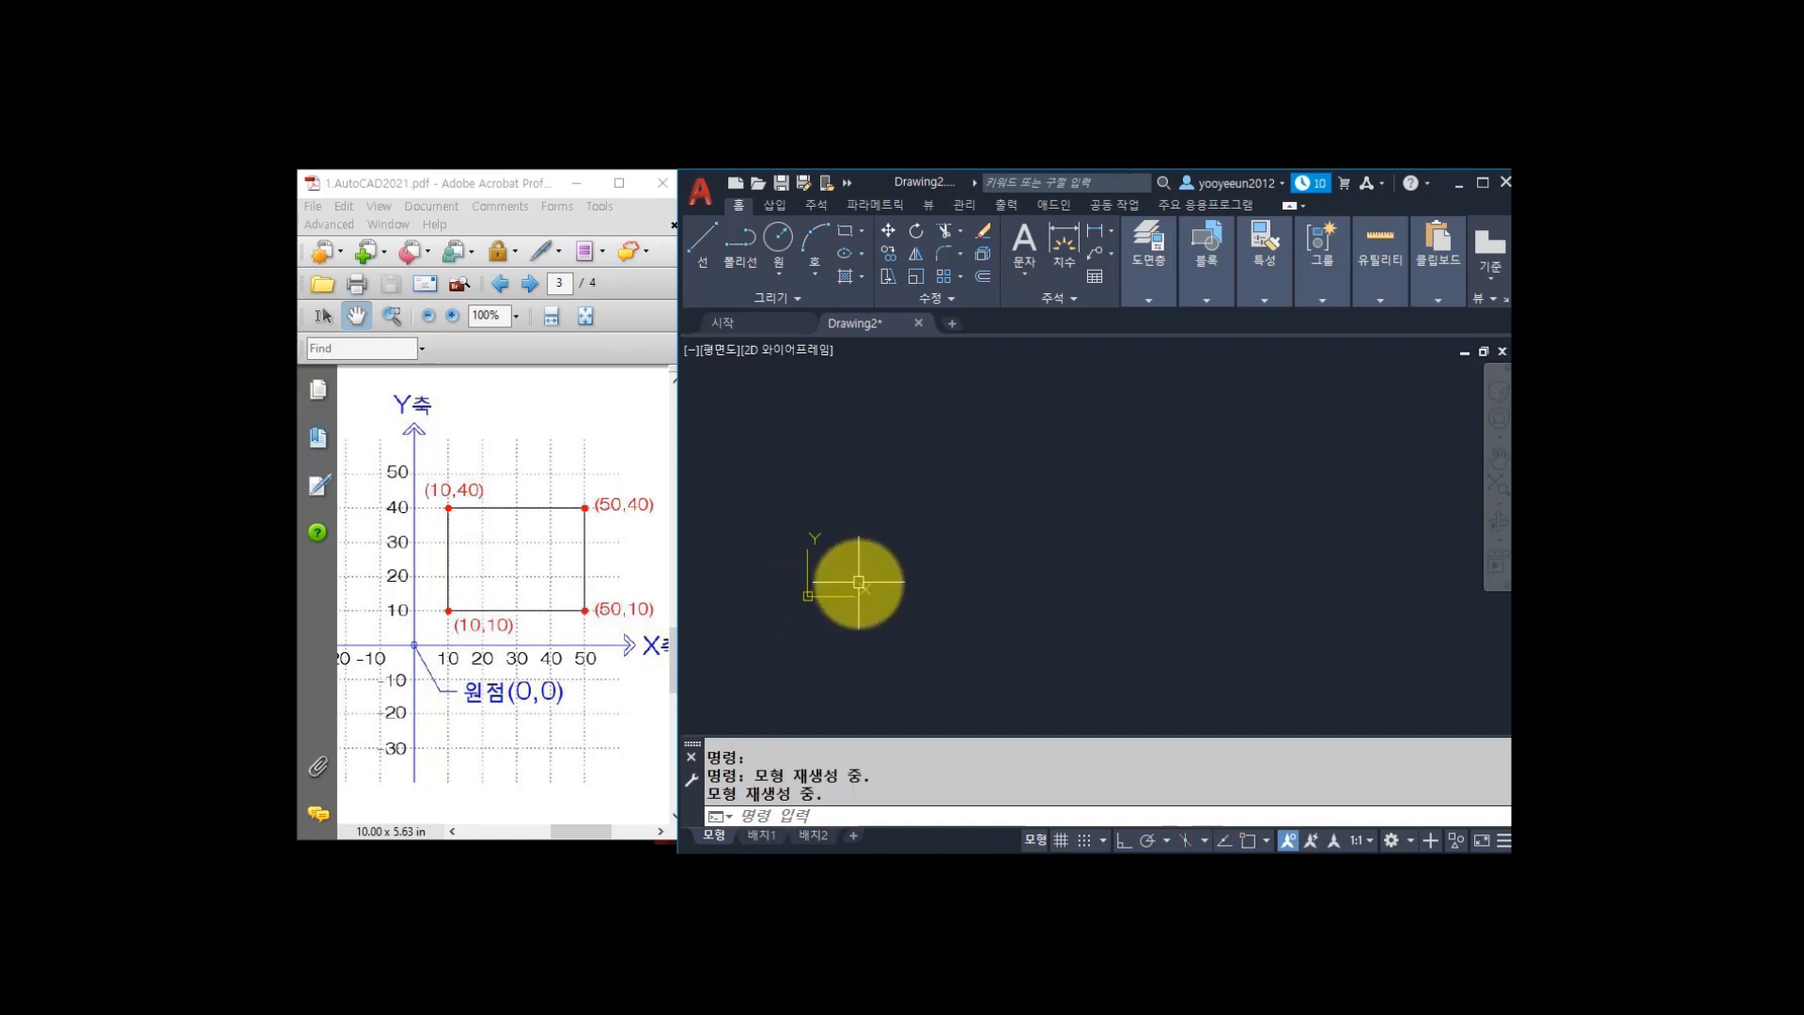
pyautogui.press('Return')
pyautogui.write('e 모형 재생성 중.')
pyautogui.press('Return')
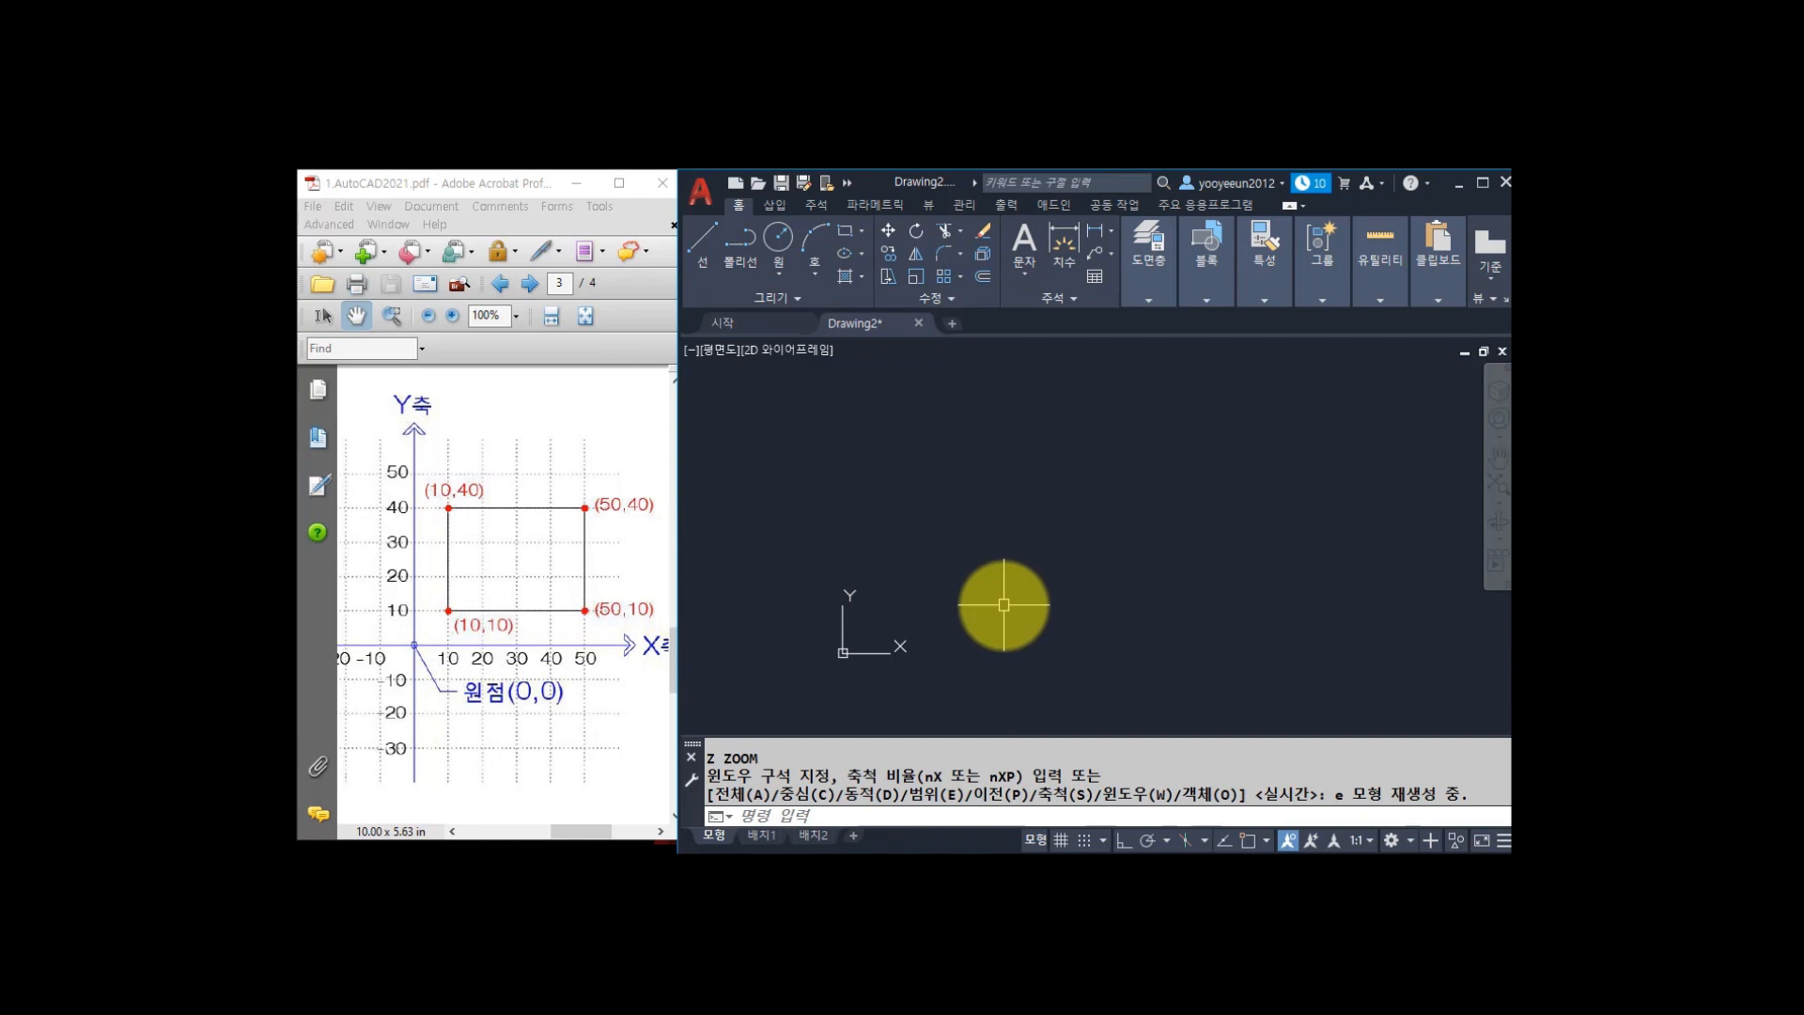
# Draw connected lines with absolute coordinates from 0,0 to 10,10, then 50,10, 50,40, 10,40 and back to 10,10.
pyautogui.write('l')
pyautogui.press('Return')
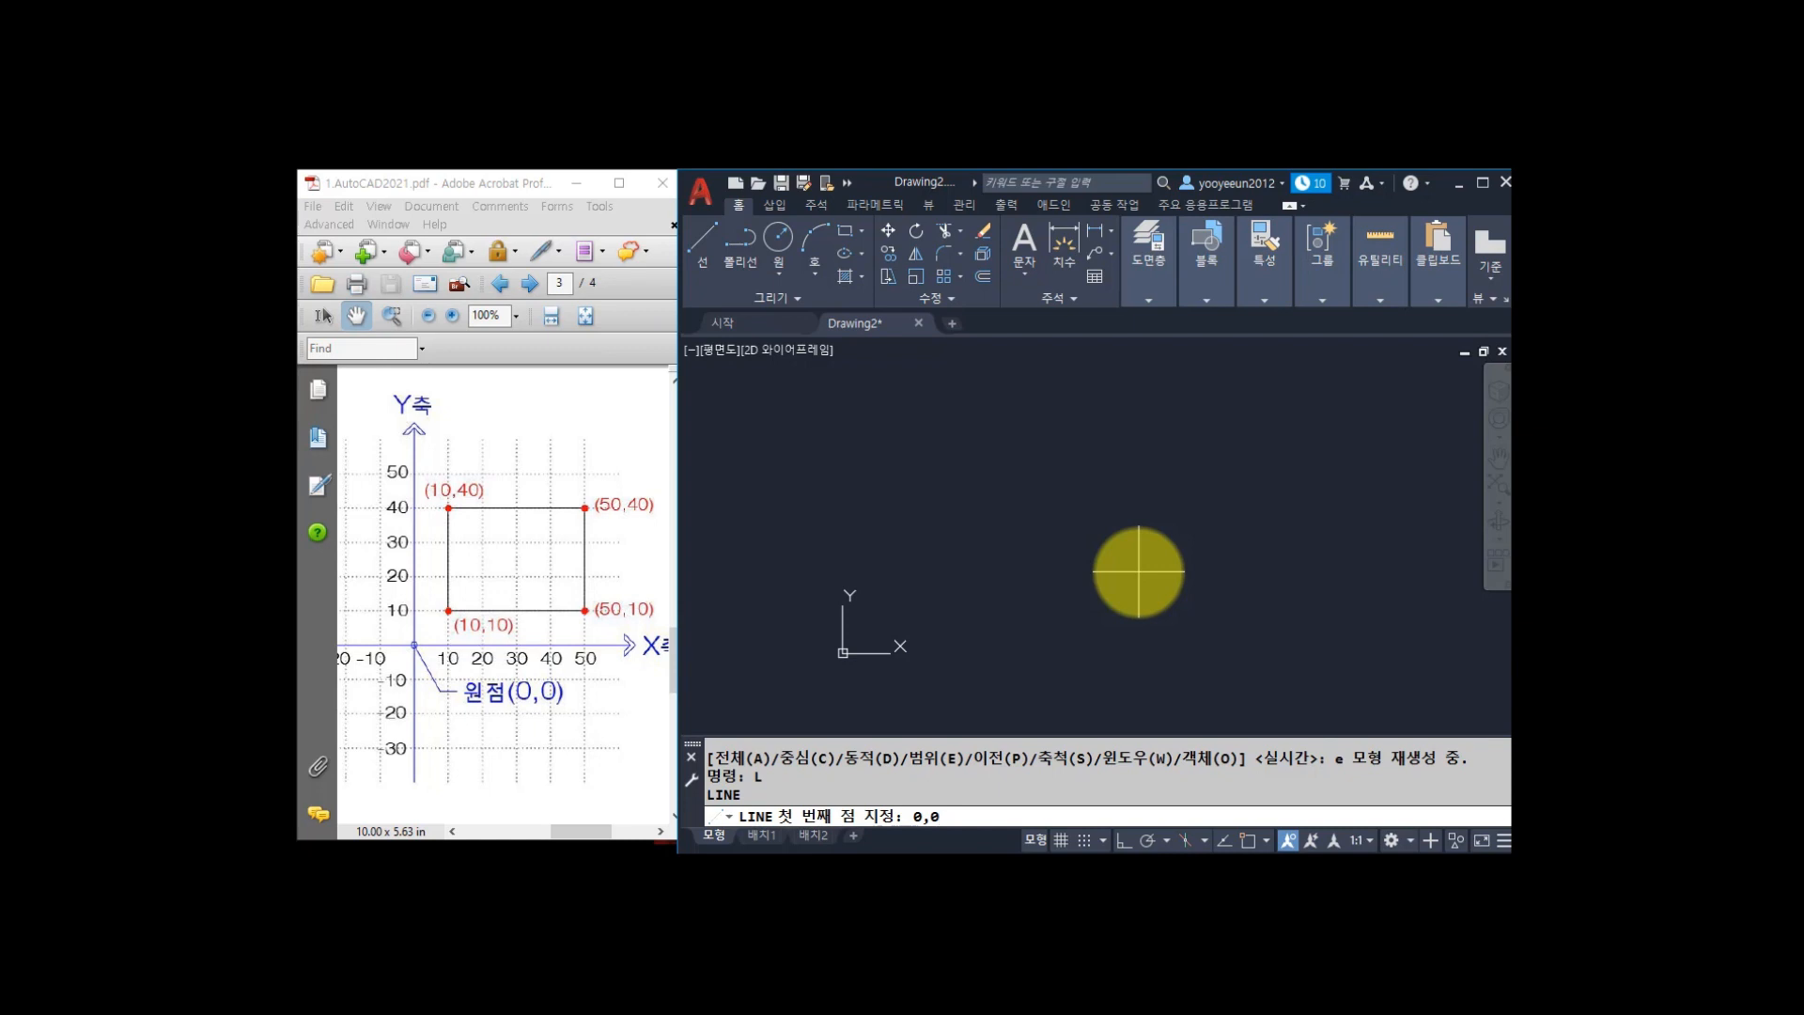
pyautogui.press('Return')
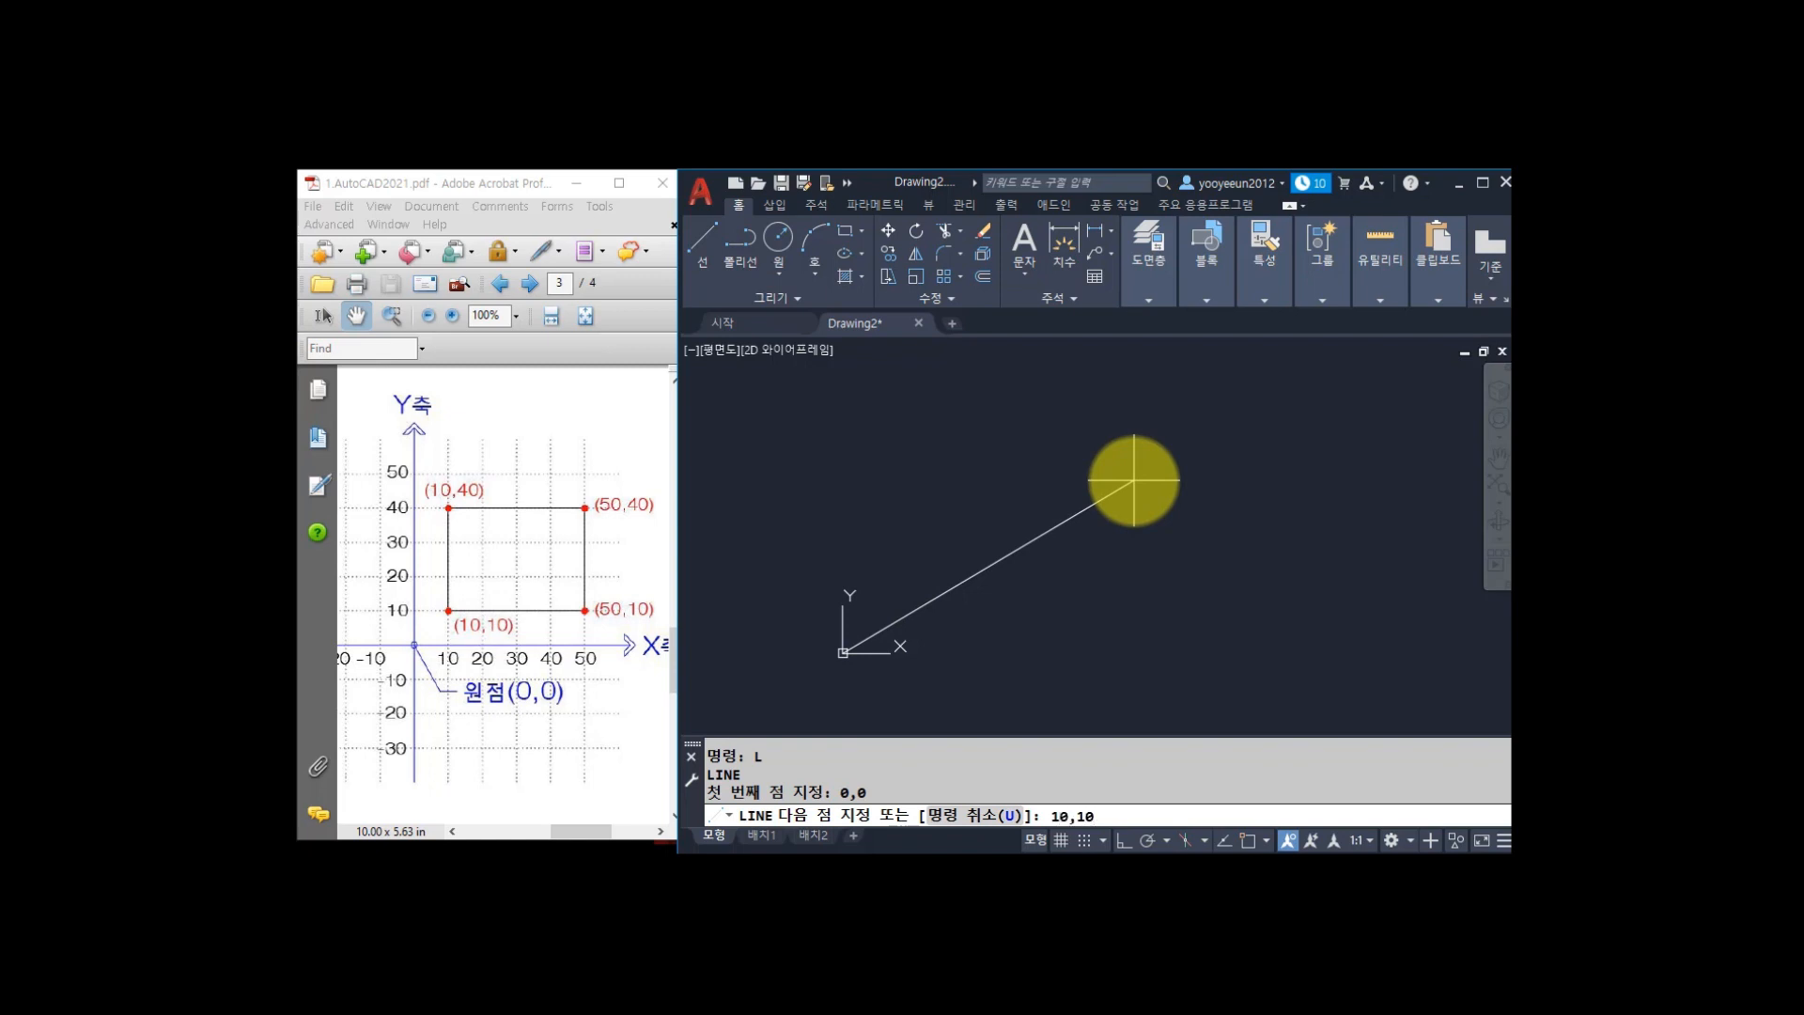
pyautogui.press('Return')
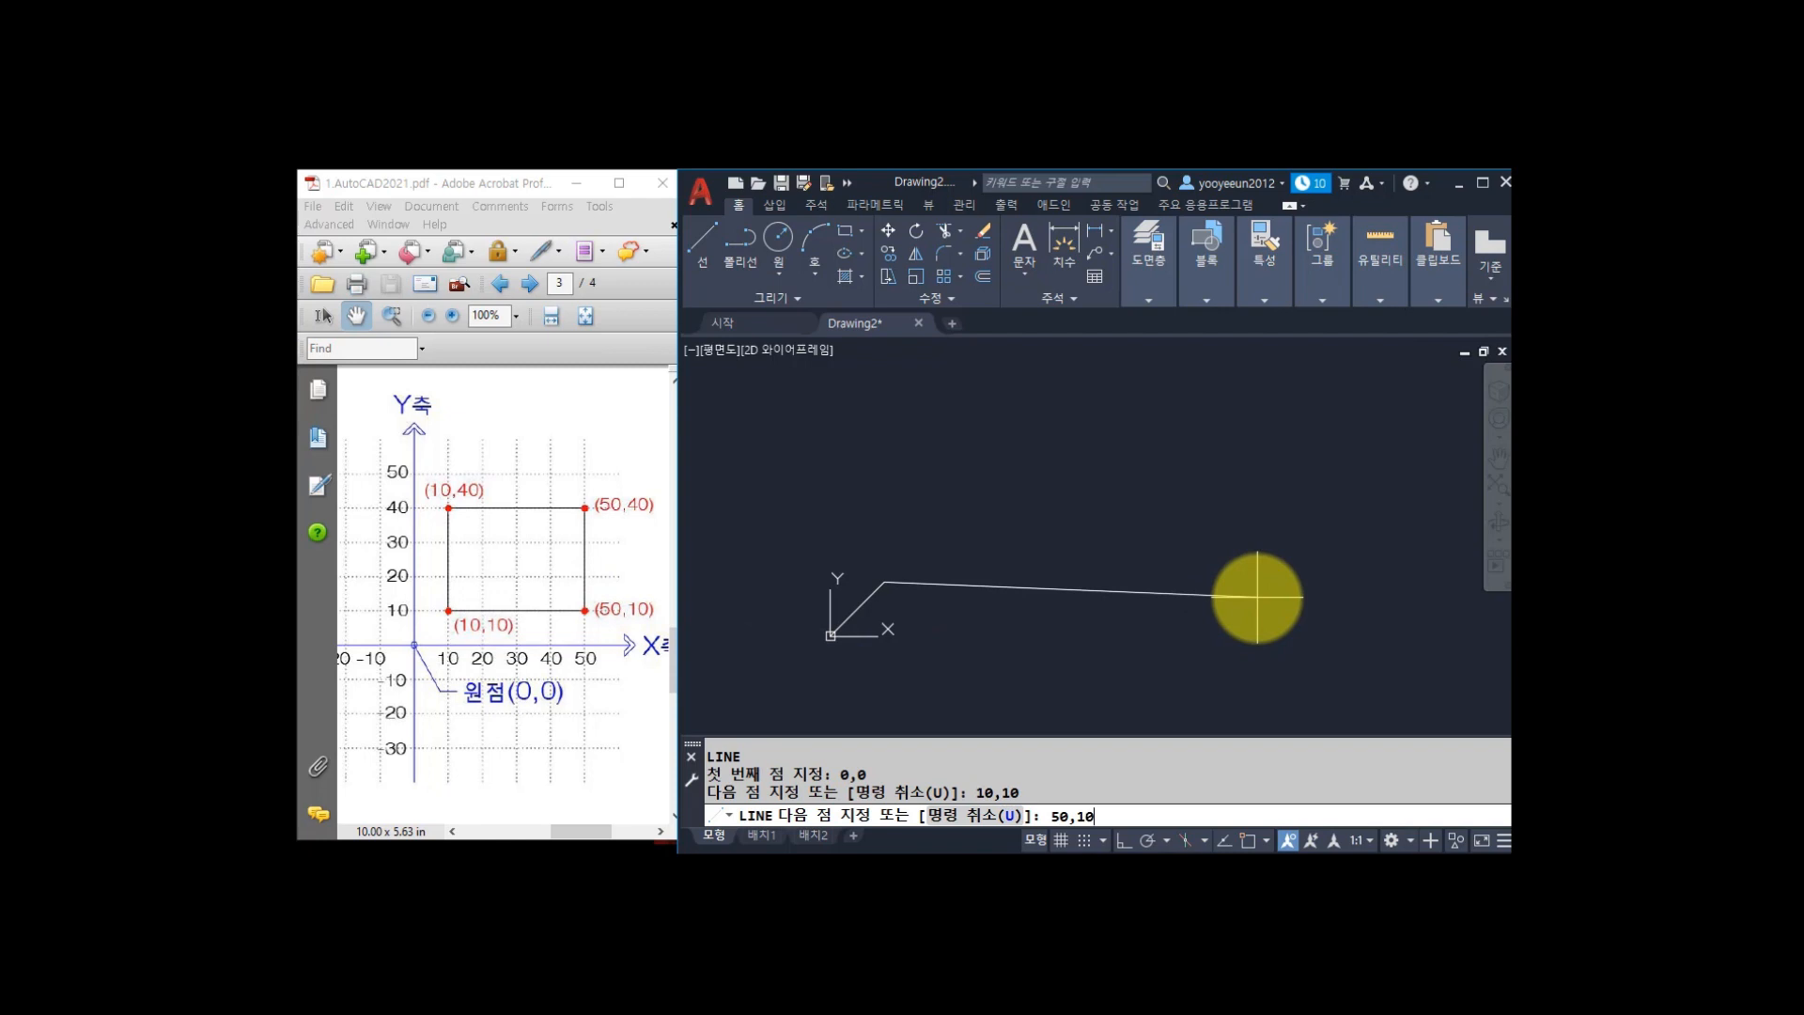
pyautogui.press('Return')
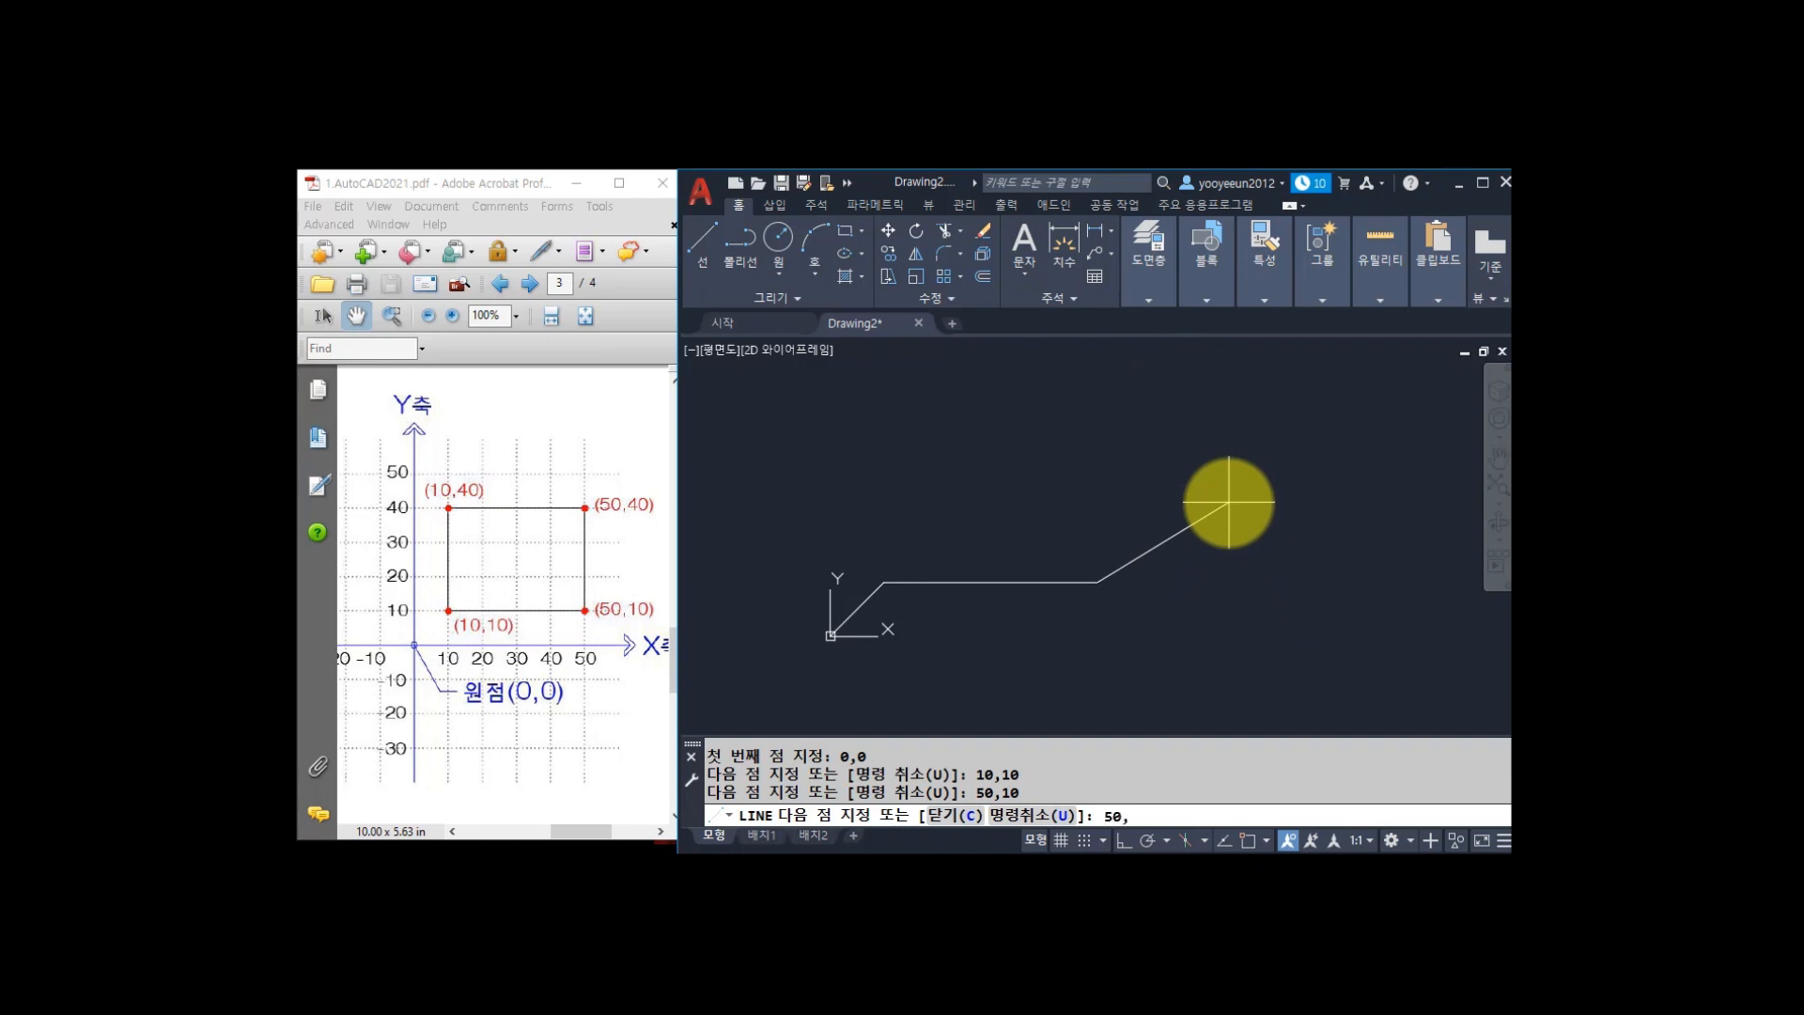
pyautogui.press('Return')
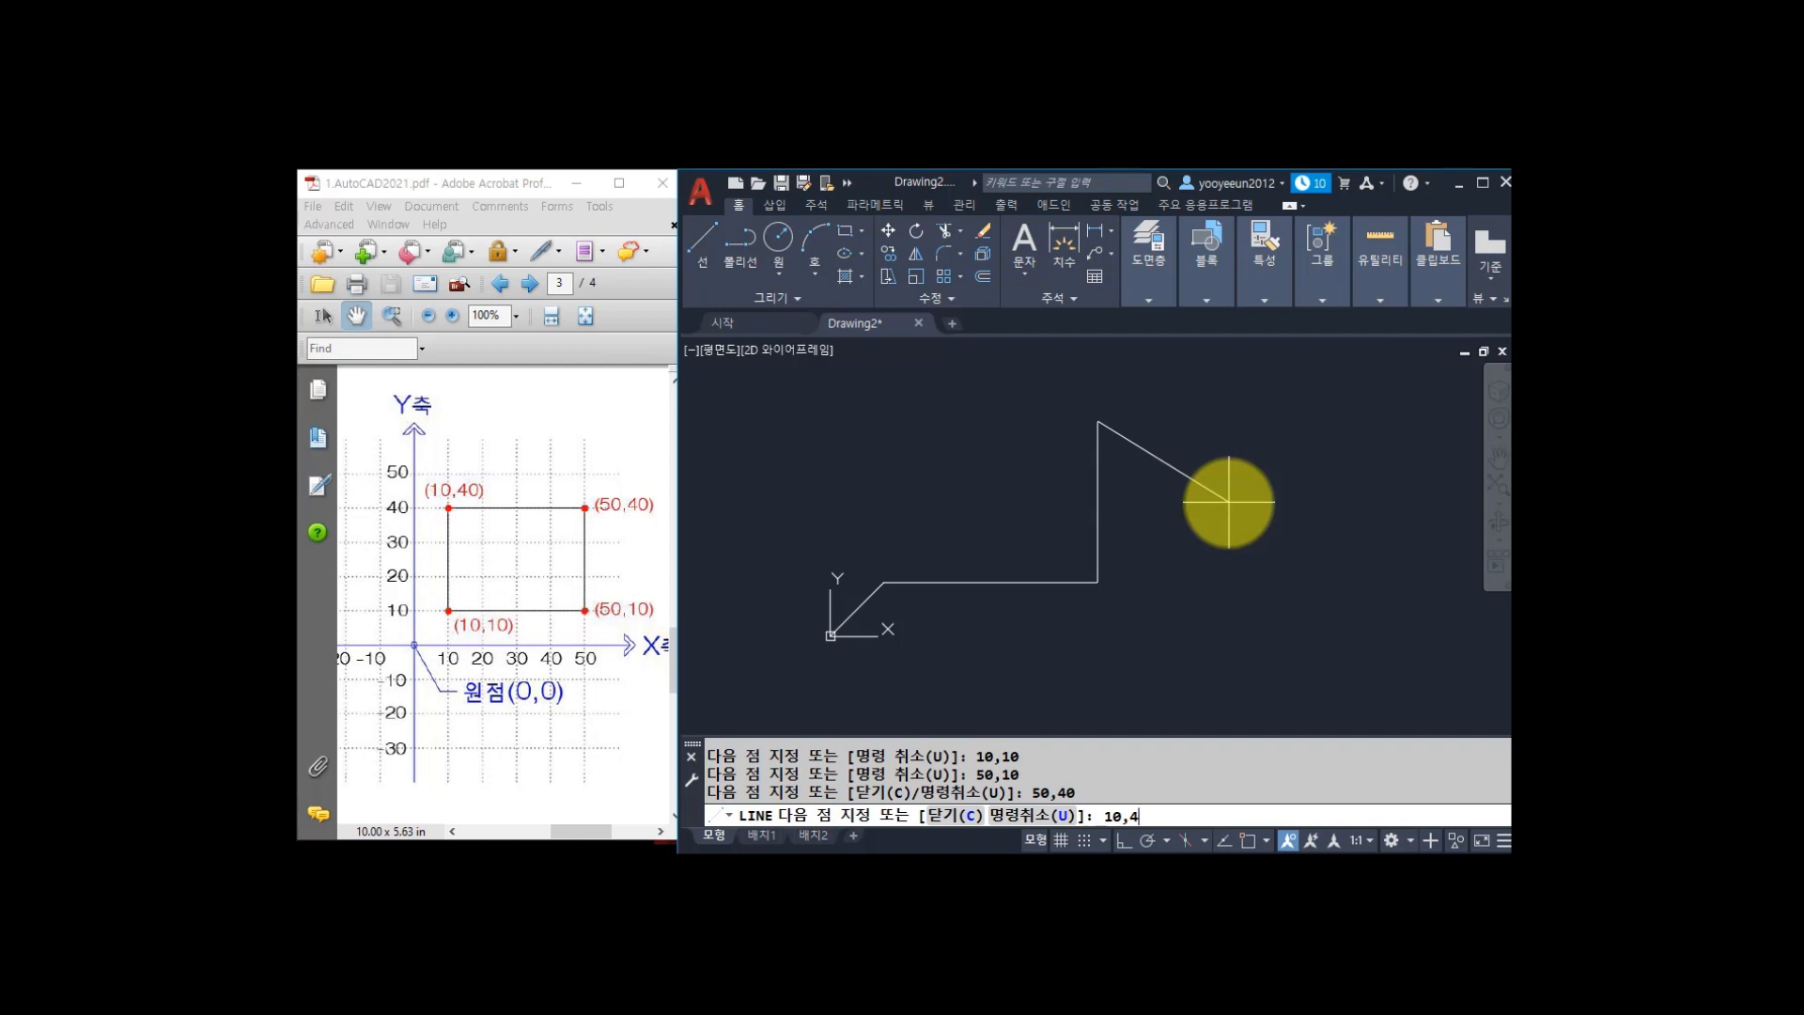
pyautogui.press('Return')
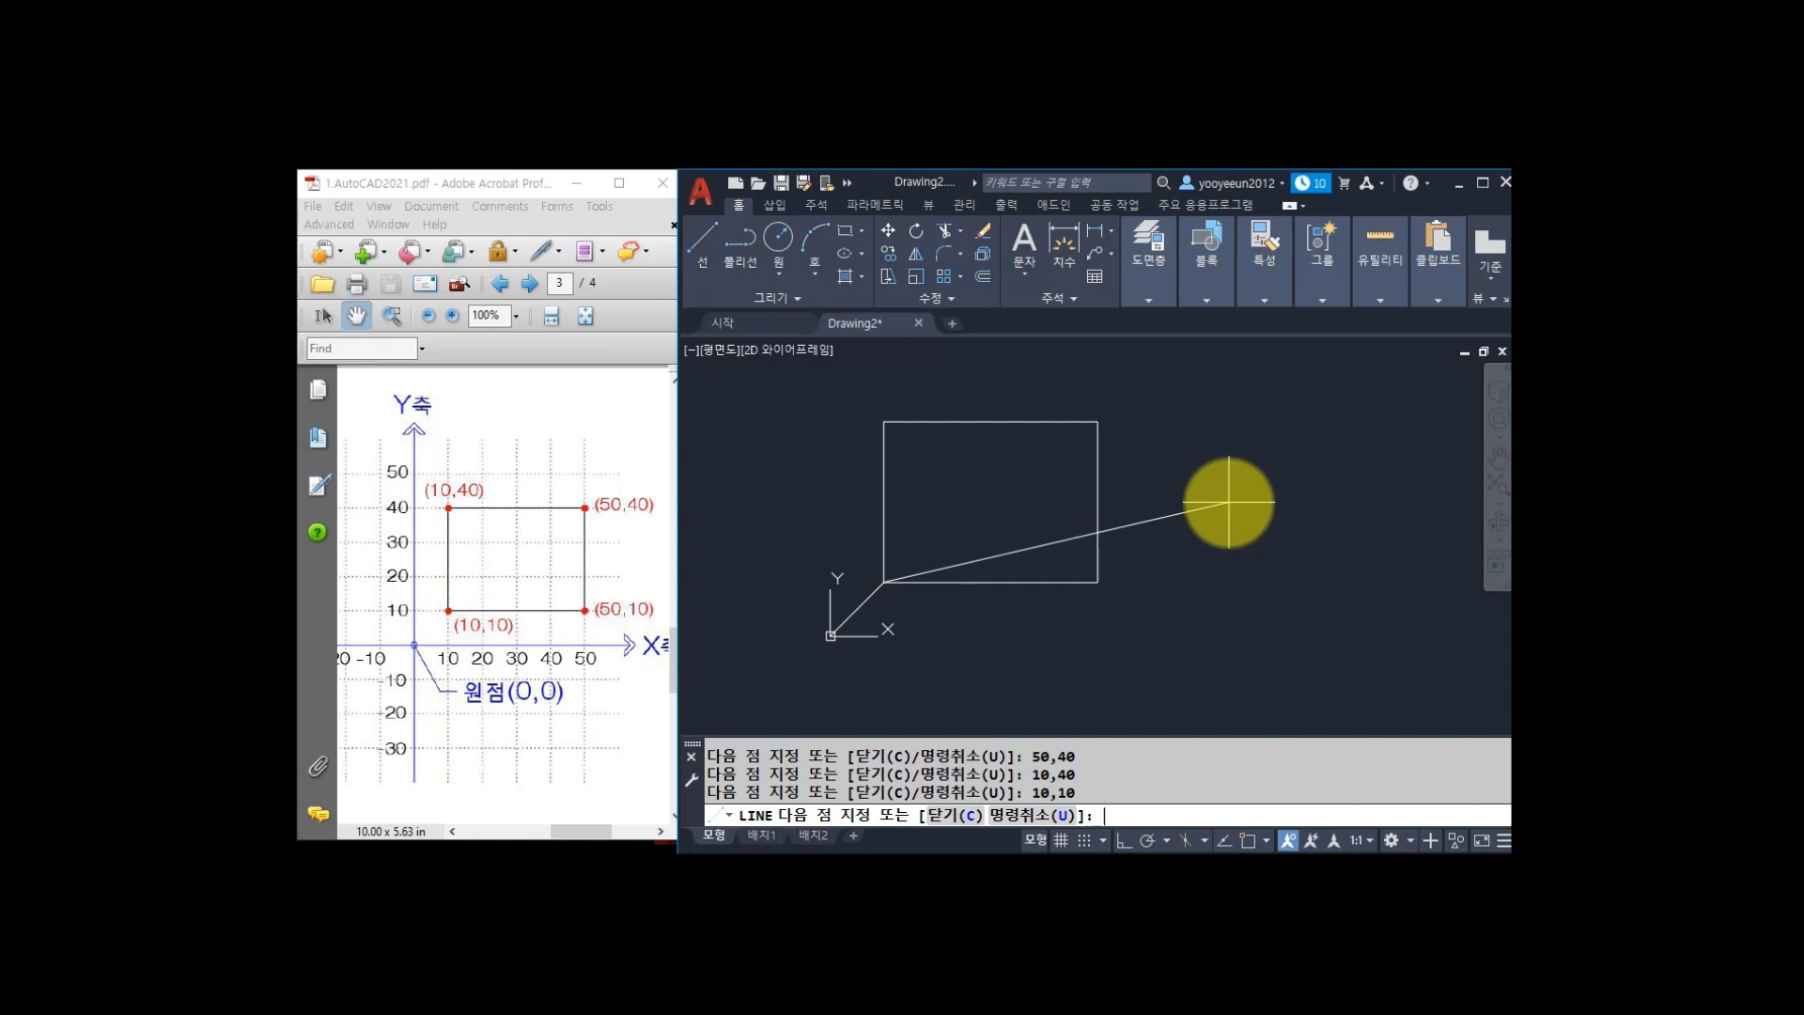
pyautogui.press('Return')
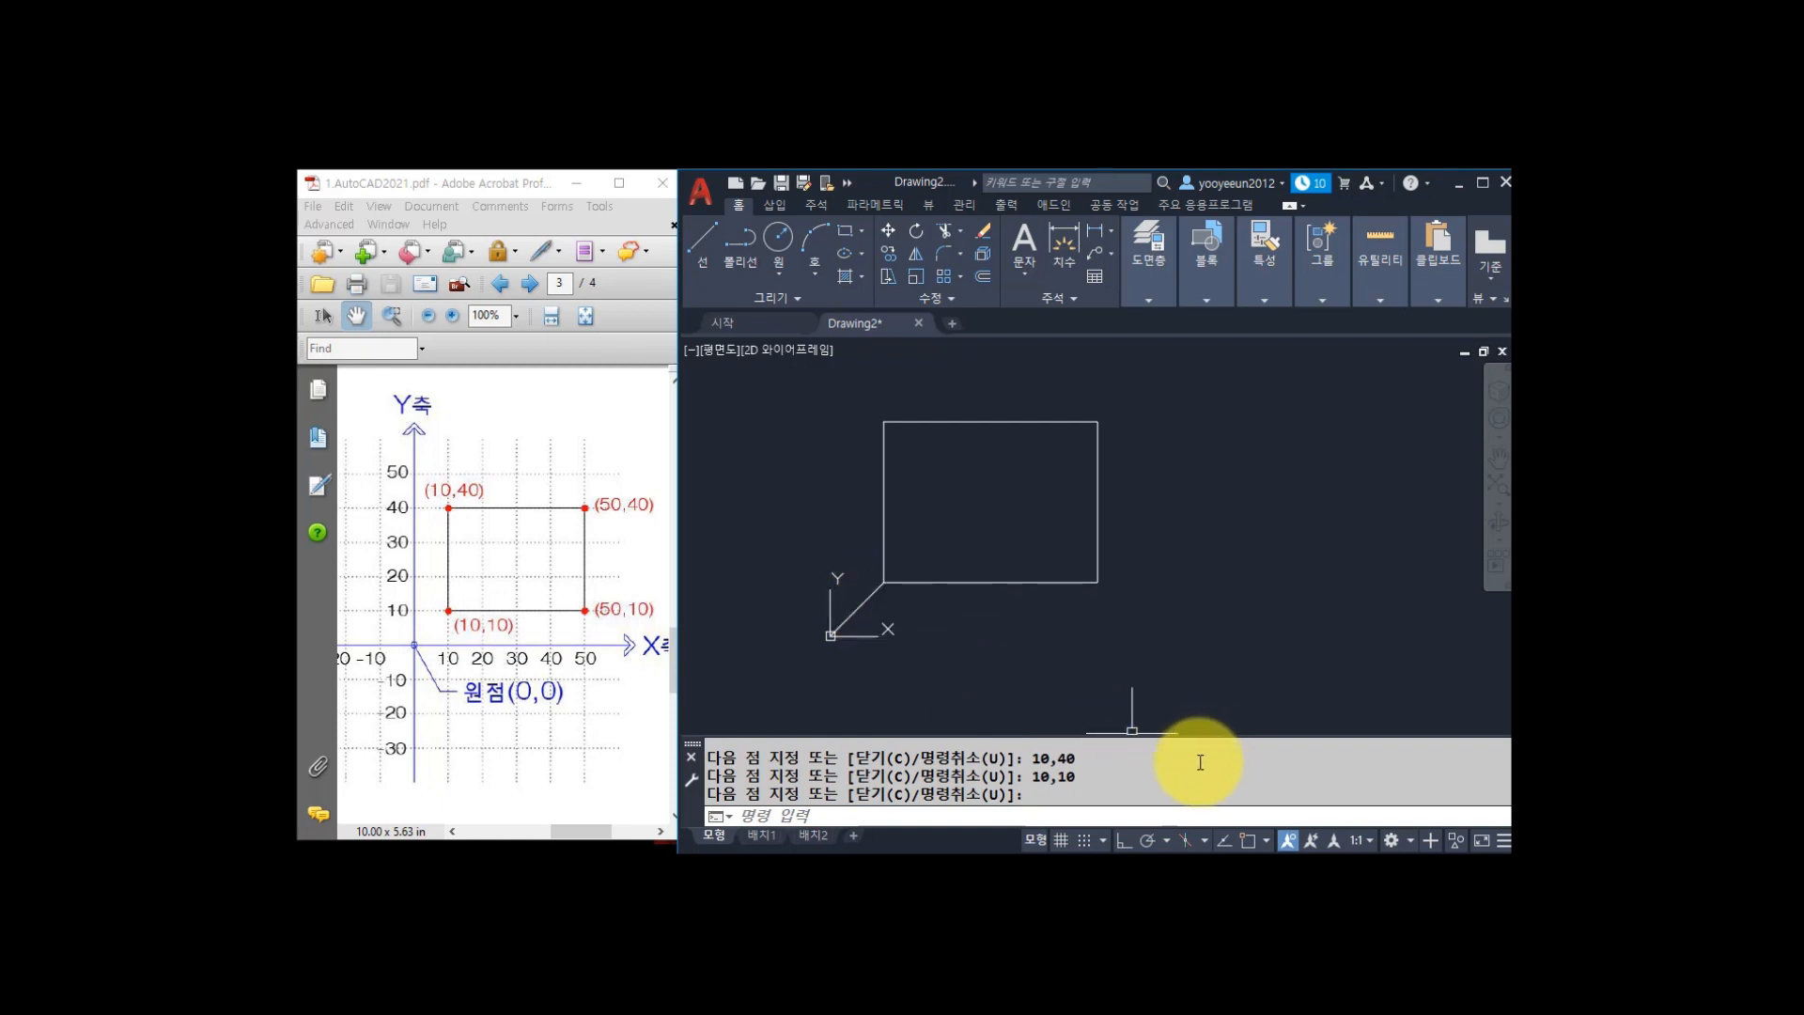
# Erase the diagonal line between the origin and the rectangle's lower-left corner using the E command alias.
pyautogui.write('E')
pyautogui.press('Return')
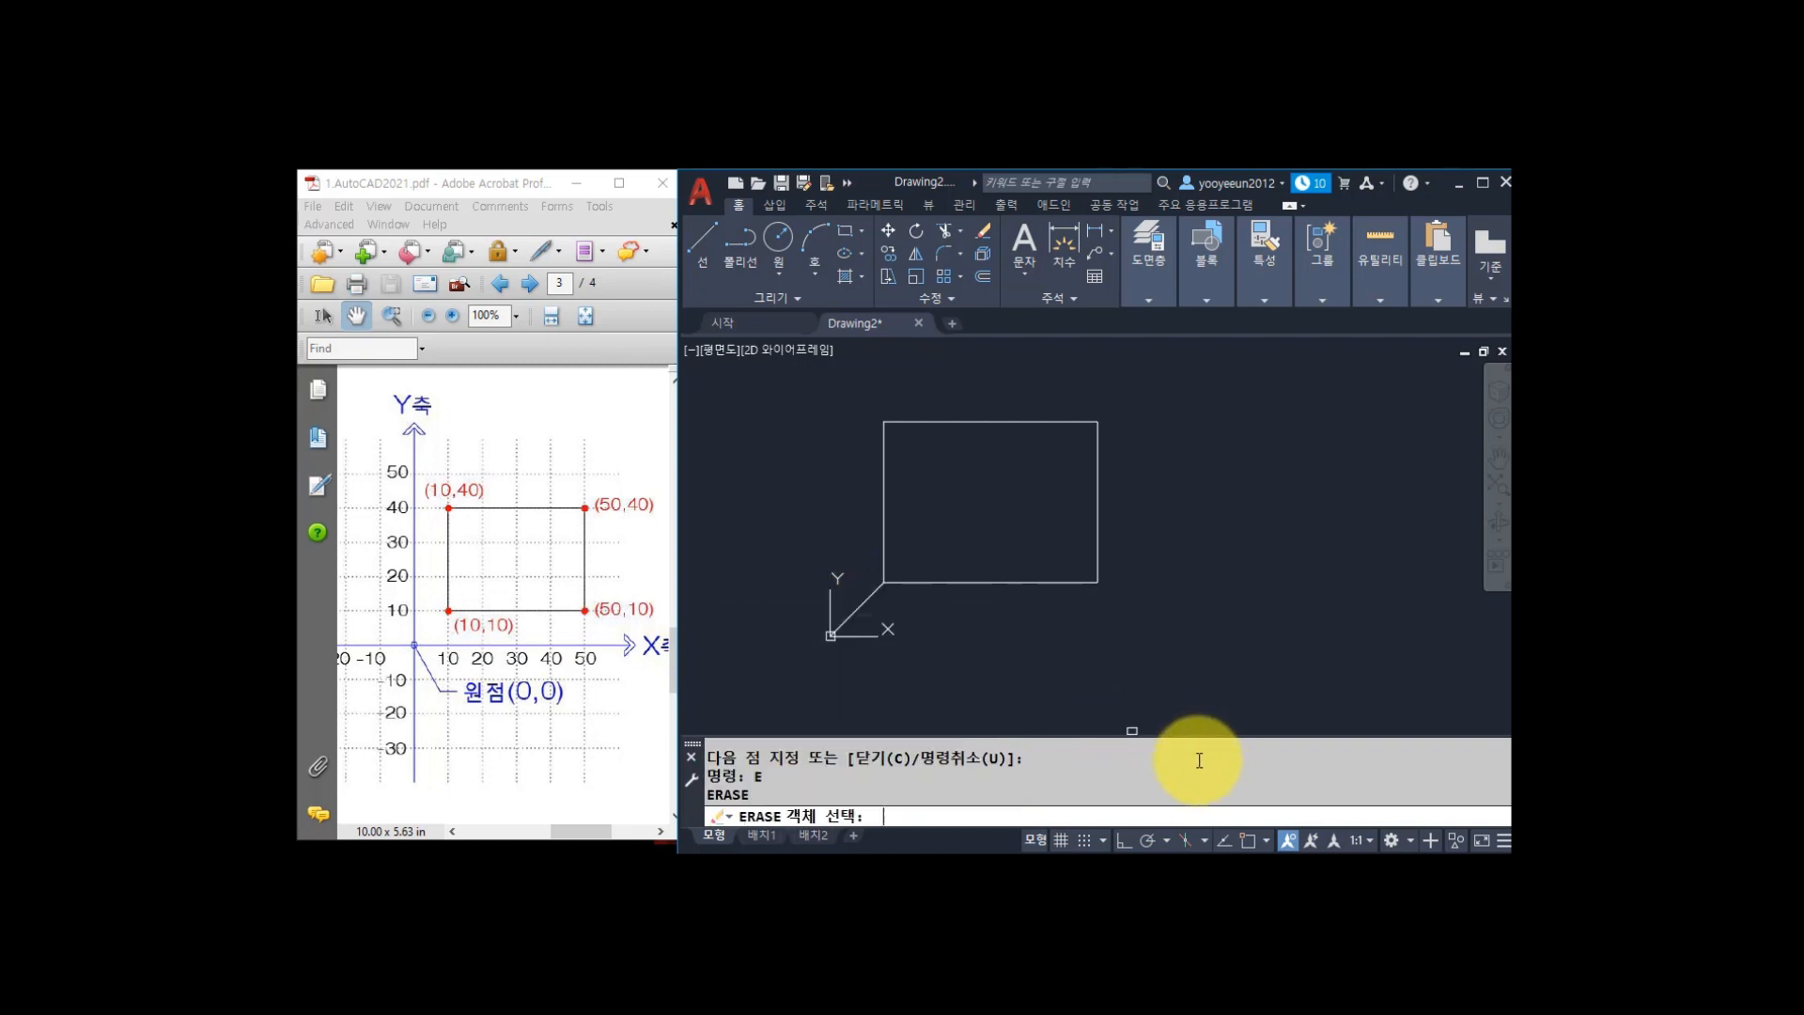
pyautogui.click(851, 613)
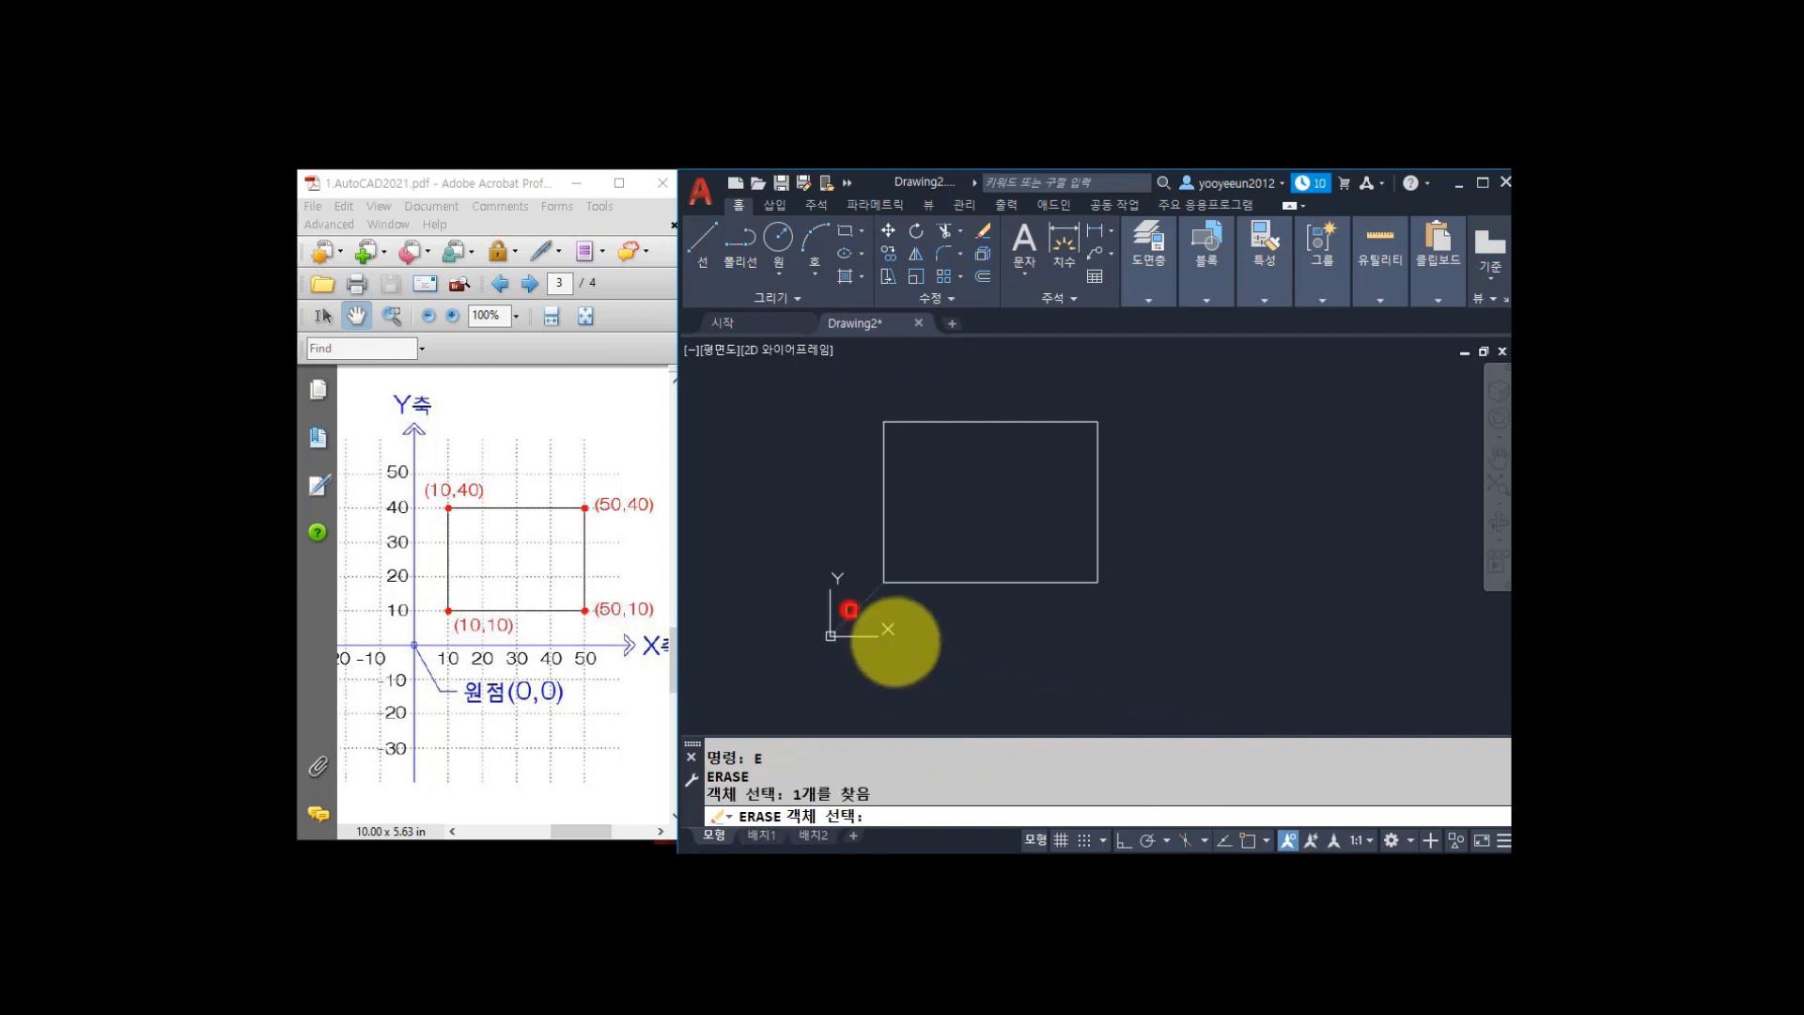
pyautogui.press('Return')
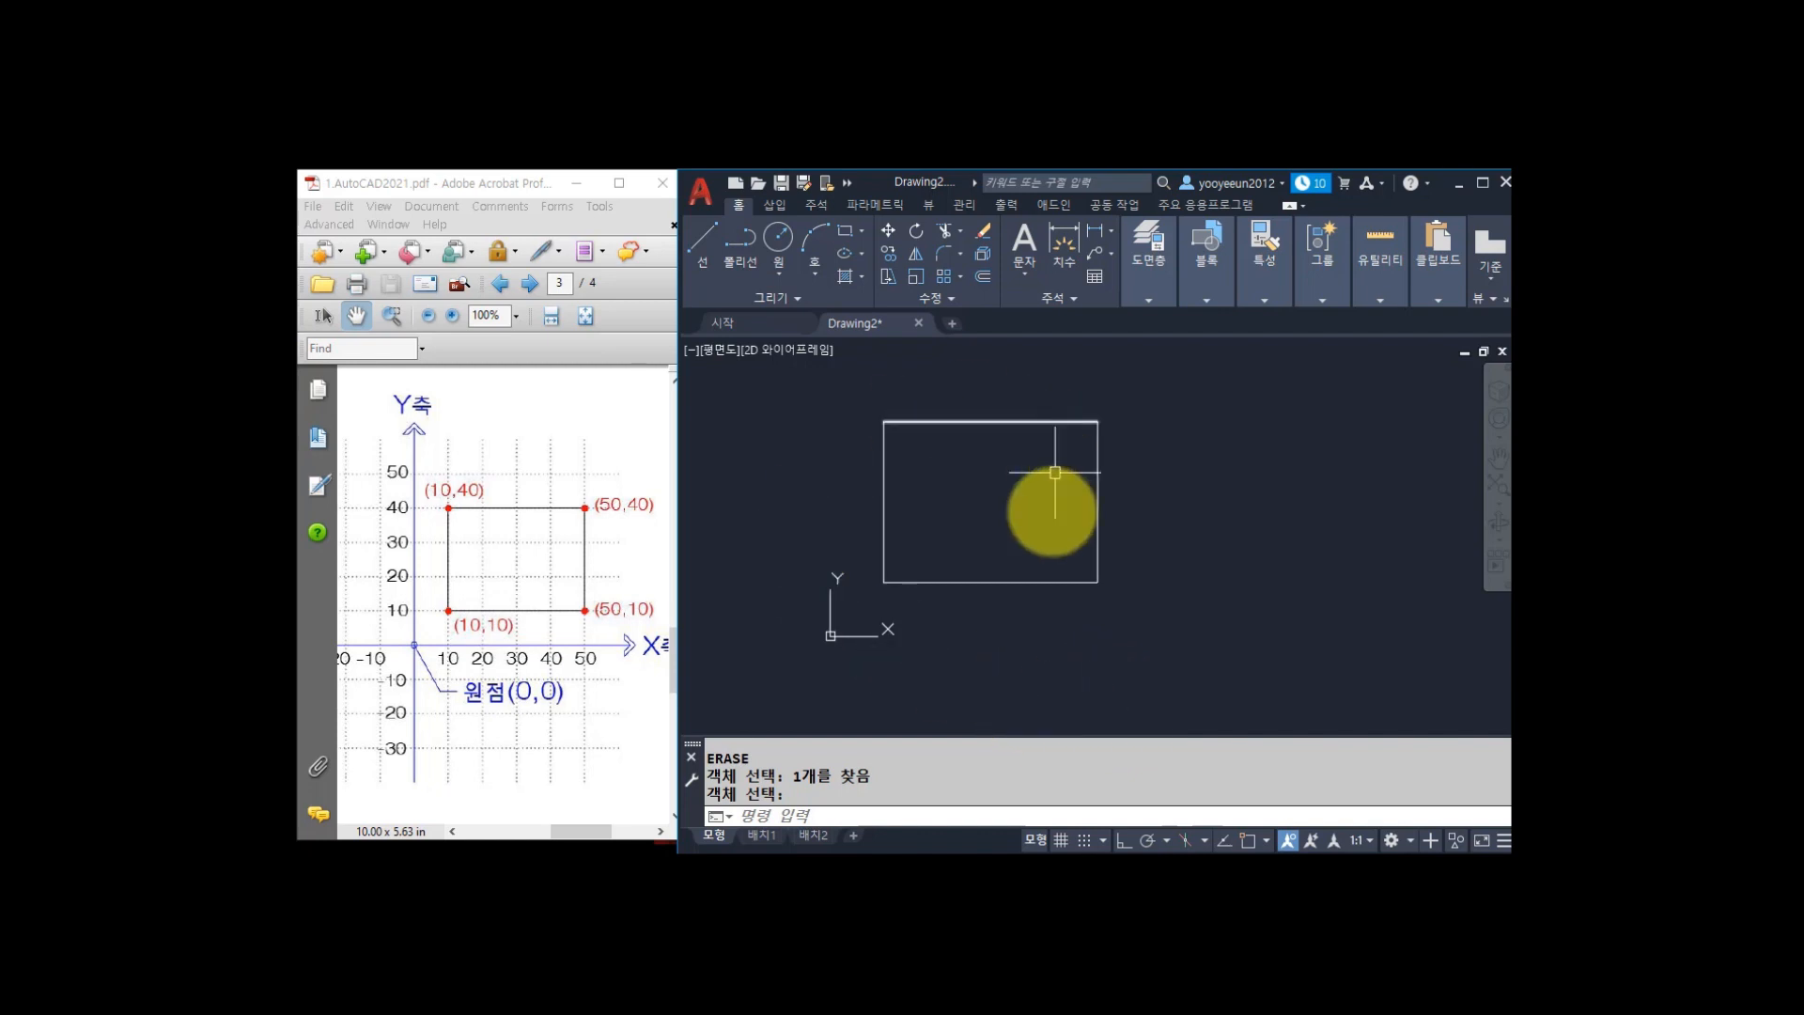
# Turn on object snap and add linear dimensions to the rectangle's top and right edges with the DLI command alias.
pyautogui.write('dli')
pyautogui.press('Return')
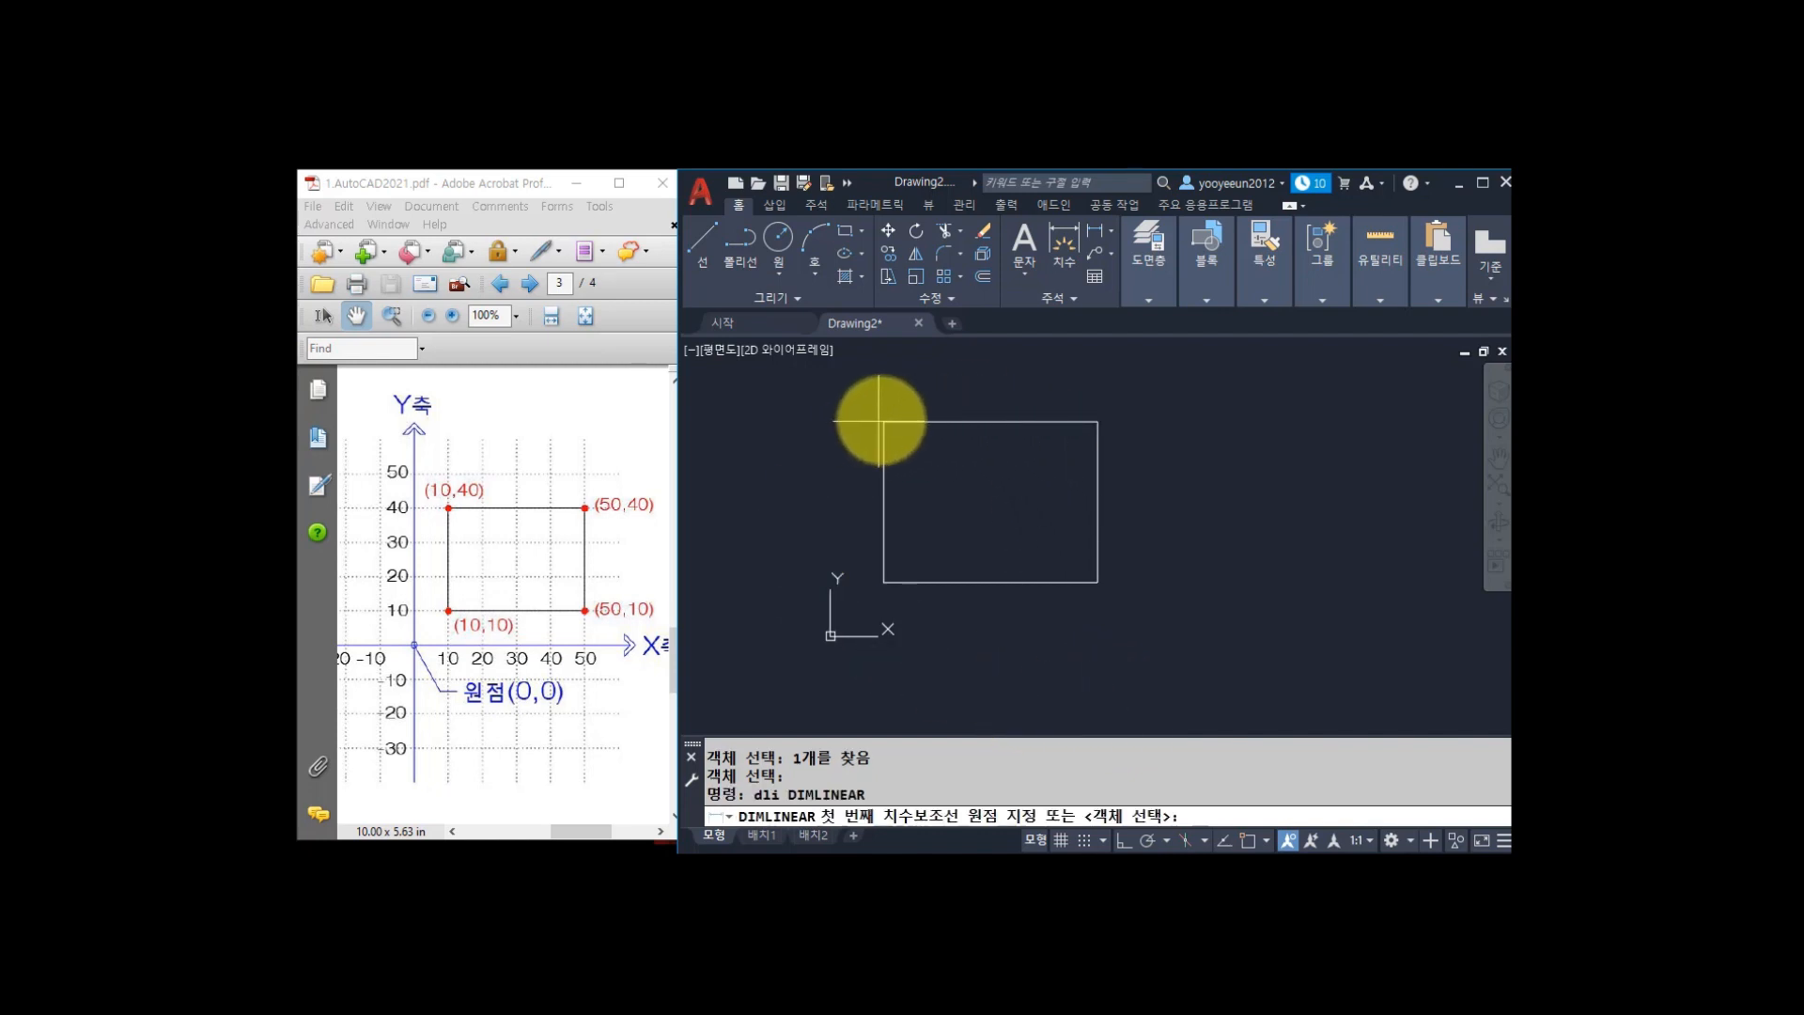
pyautogui.press('F3')
pyautogui.click(883, 422)
pyautogui.click(1096, 424)
pyautogui.click(1097, 391)
pyautogui.press('Return')
pyautogui.click(1097, 422)
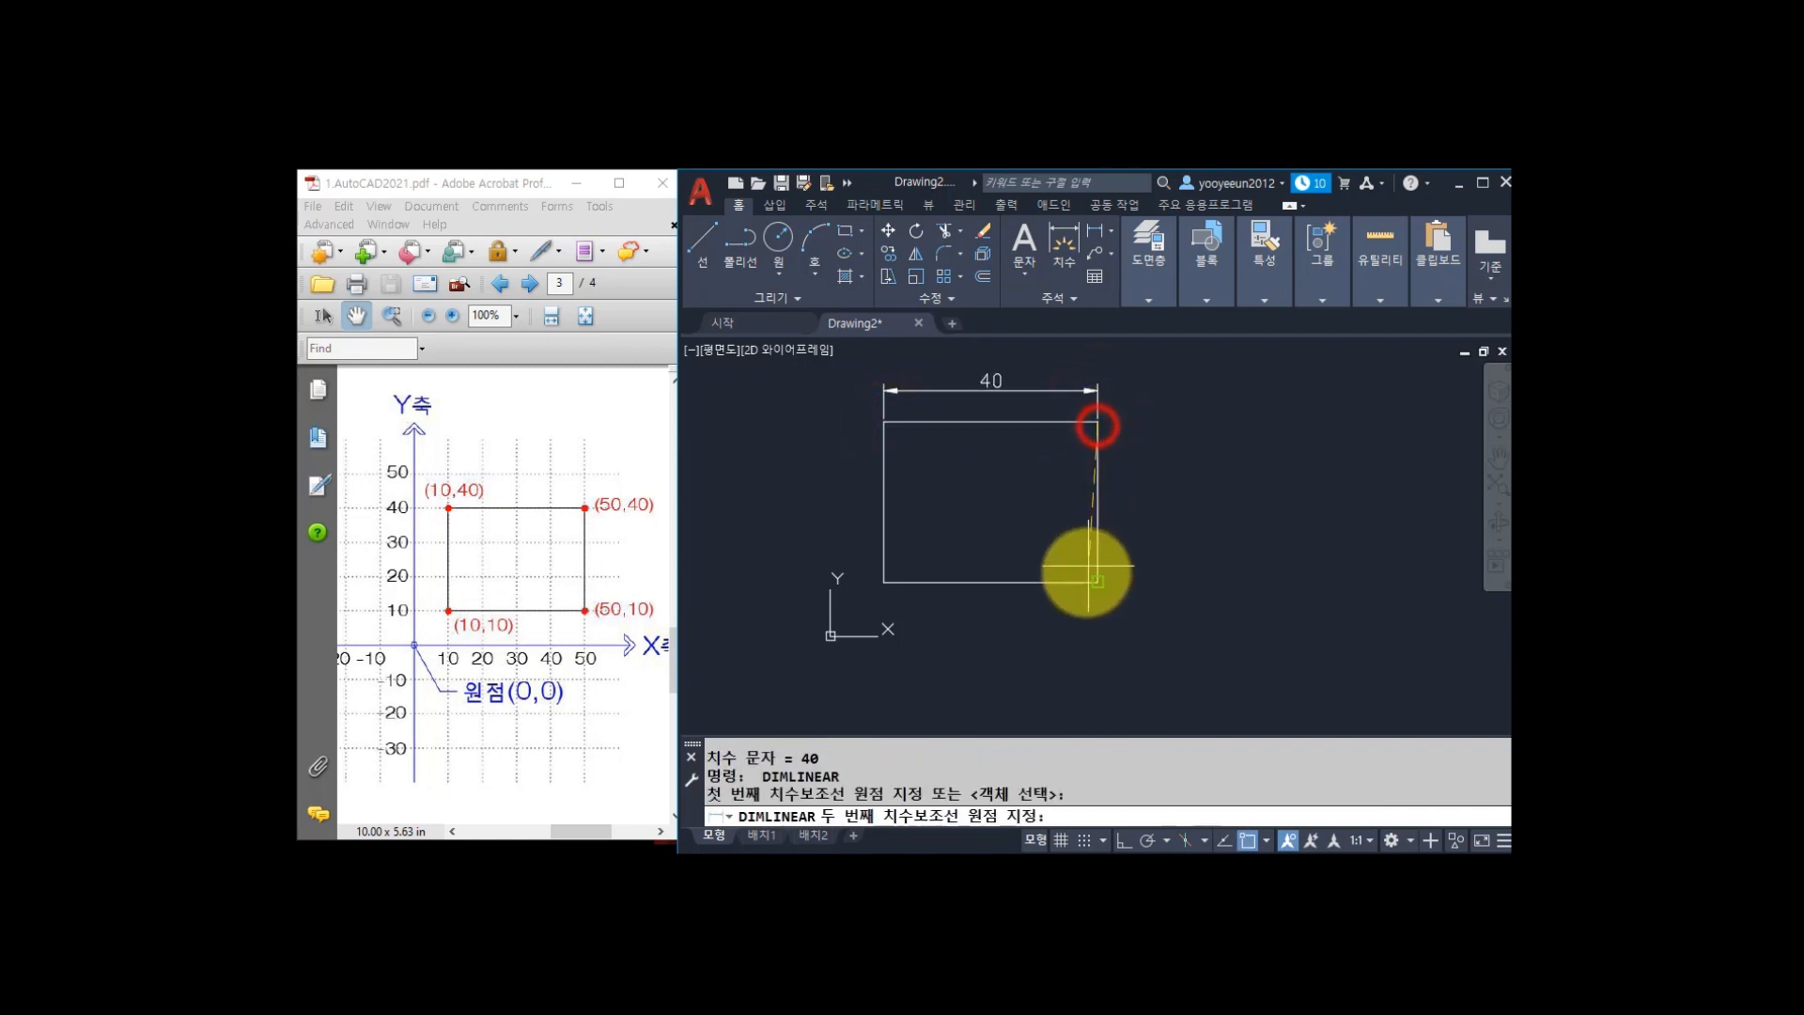
pyautogui.click(1096, 582)
pyautogui.click(1148, 577)
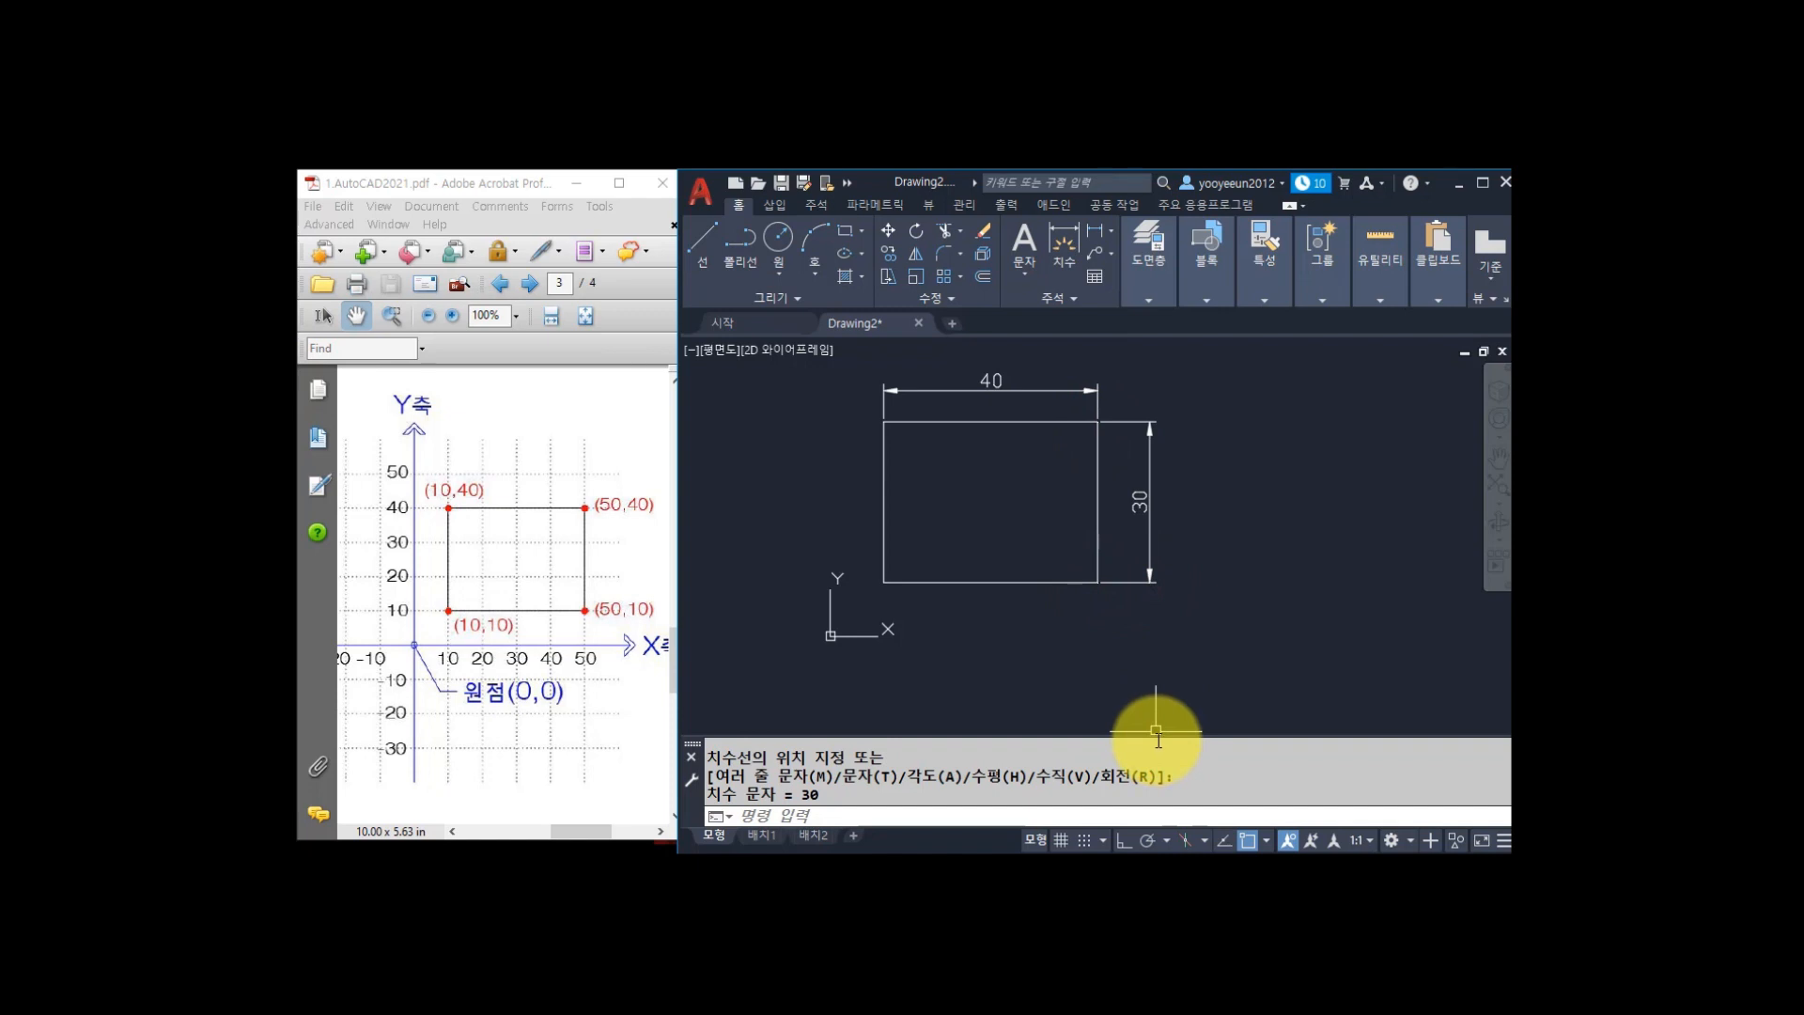
# Select the whole rectangle with its two dimensions and erase everything using the E command alias.
pyautogui.click(1210, 700)
pyautogui.click(837, 383)
pyautogui.write('e')
pyautogui.press('Return')
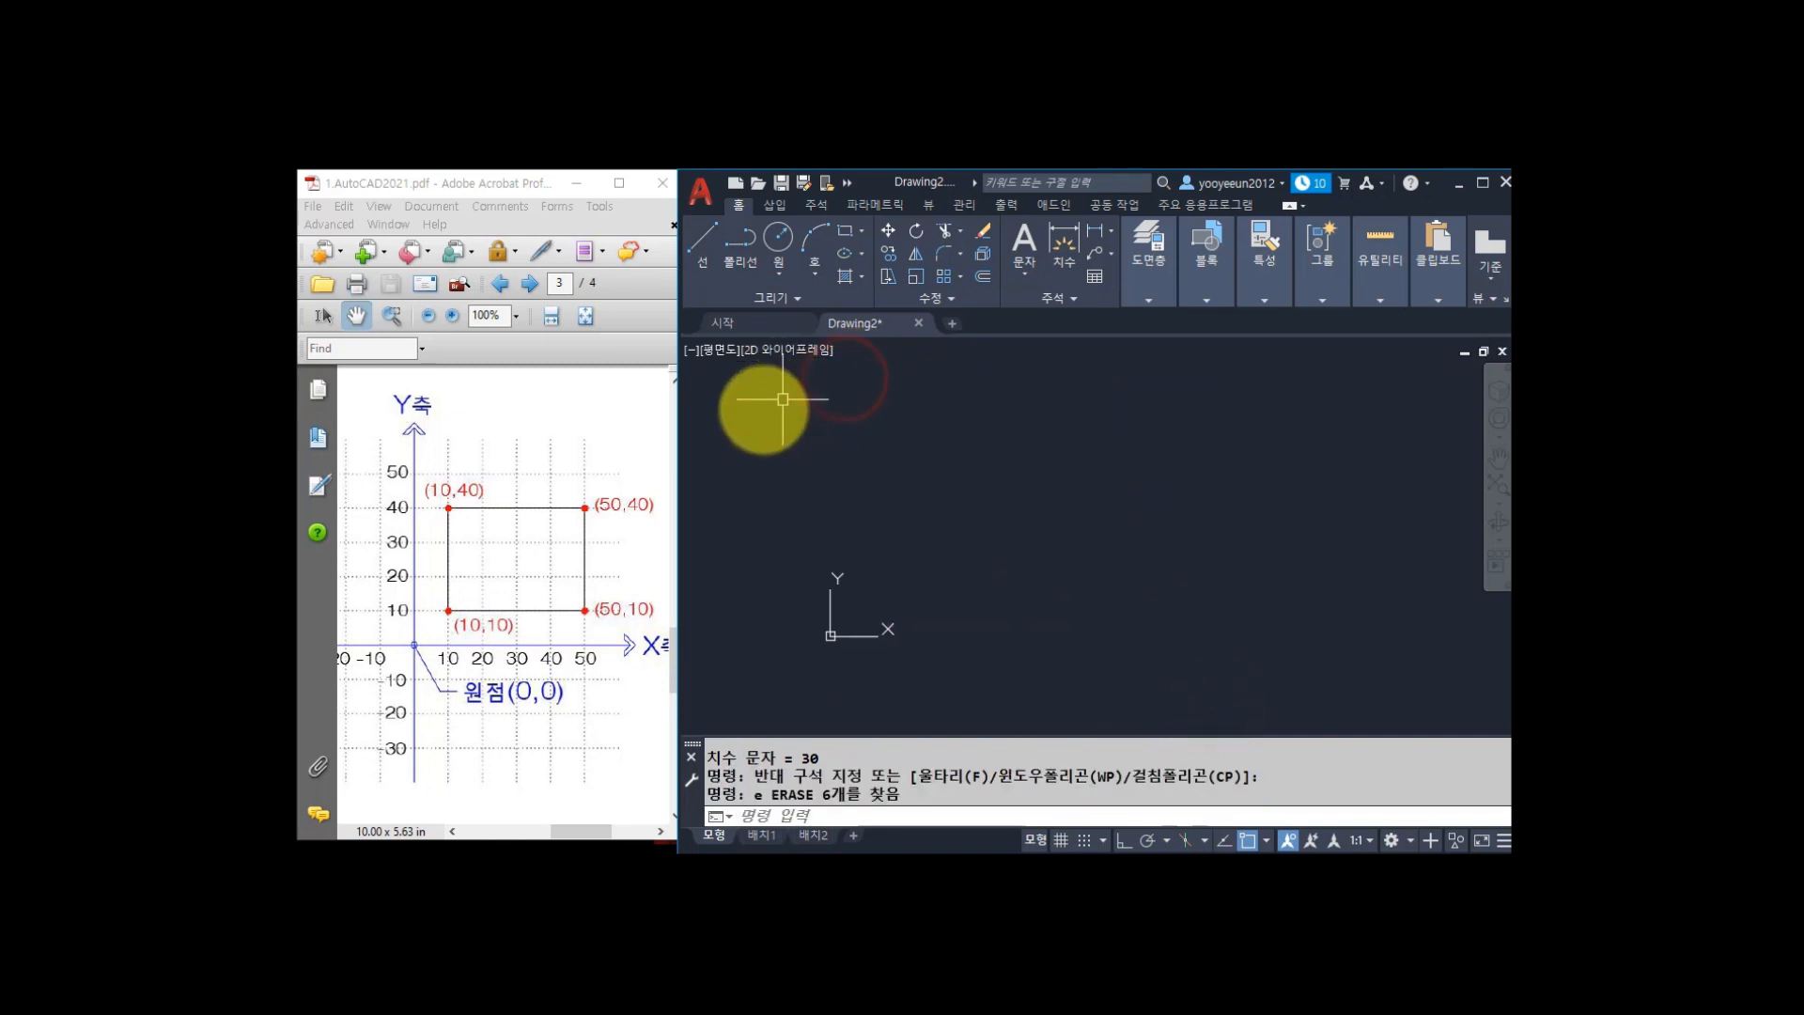
# Switch to the PDF, go to page 4, and reduce it to 75% so both dimensioned practice figures are fully visible.
pyautogui.click(529, 282)
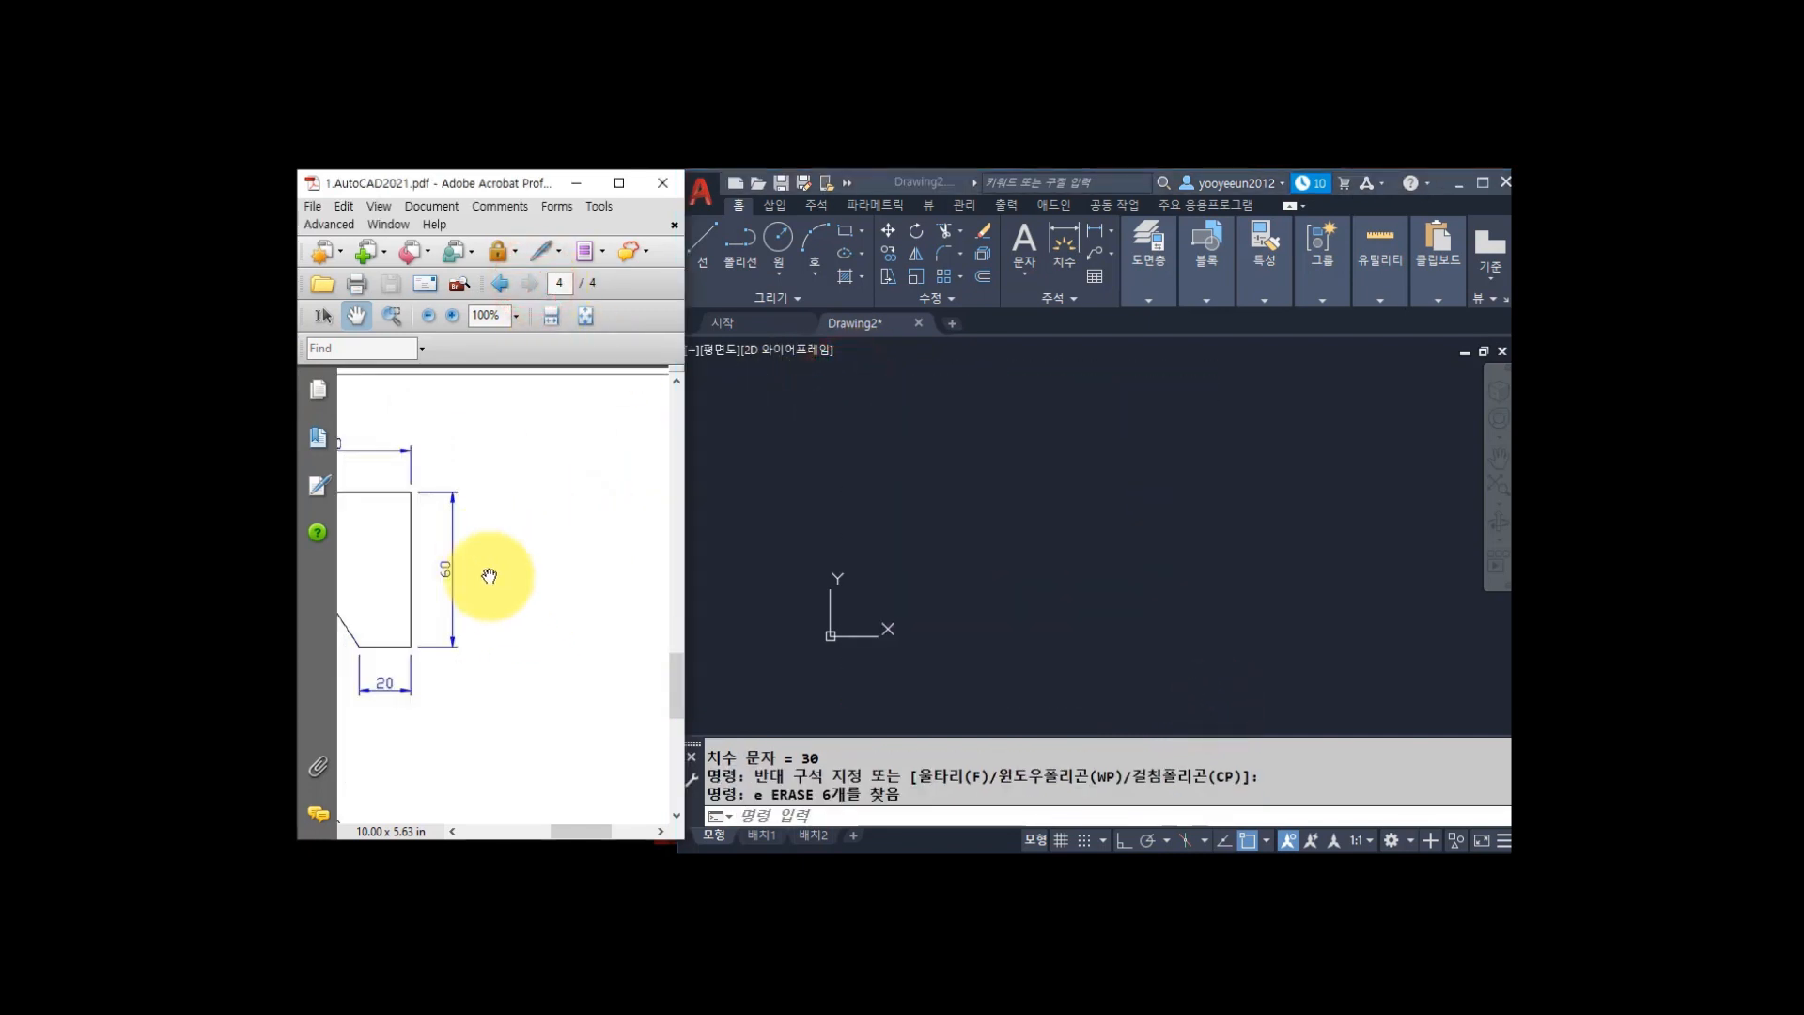
pyautogui.moveTo(465, 563)
pyautogui.mouseDown()
pyautogui.moveTo(593, 563)
pyautogui.moveTo(532, 490)
pyautogui.mouseUp()
pyautogui.moveTo(532, 602)
pyautogui.mouseDown()
pyautogui.moveTo(538, 512)
pyautogui.moveTo(526, 633)
pyautogui.moveTo(542, 502)
pyautogui.mouseUp()
pyautogui.click(527, 583)
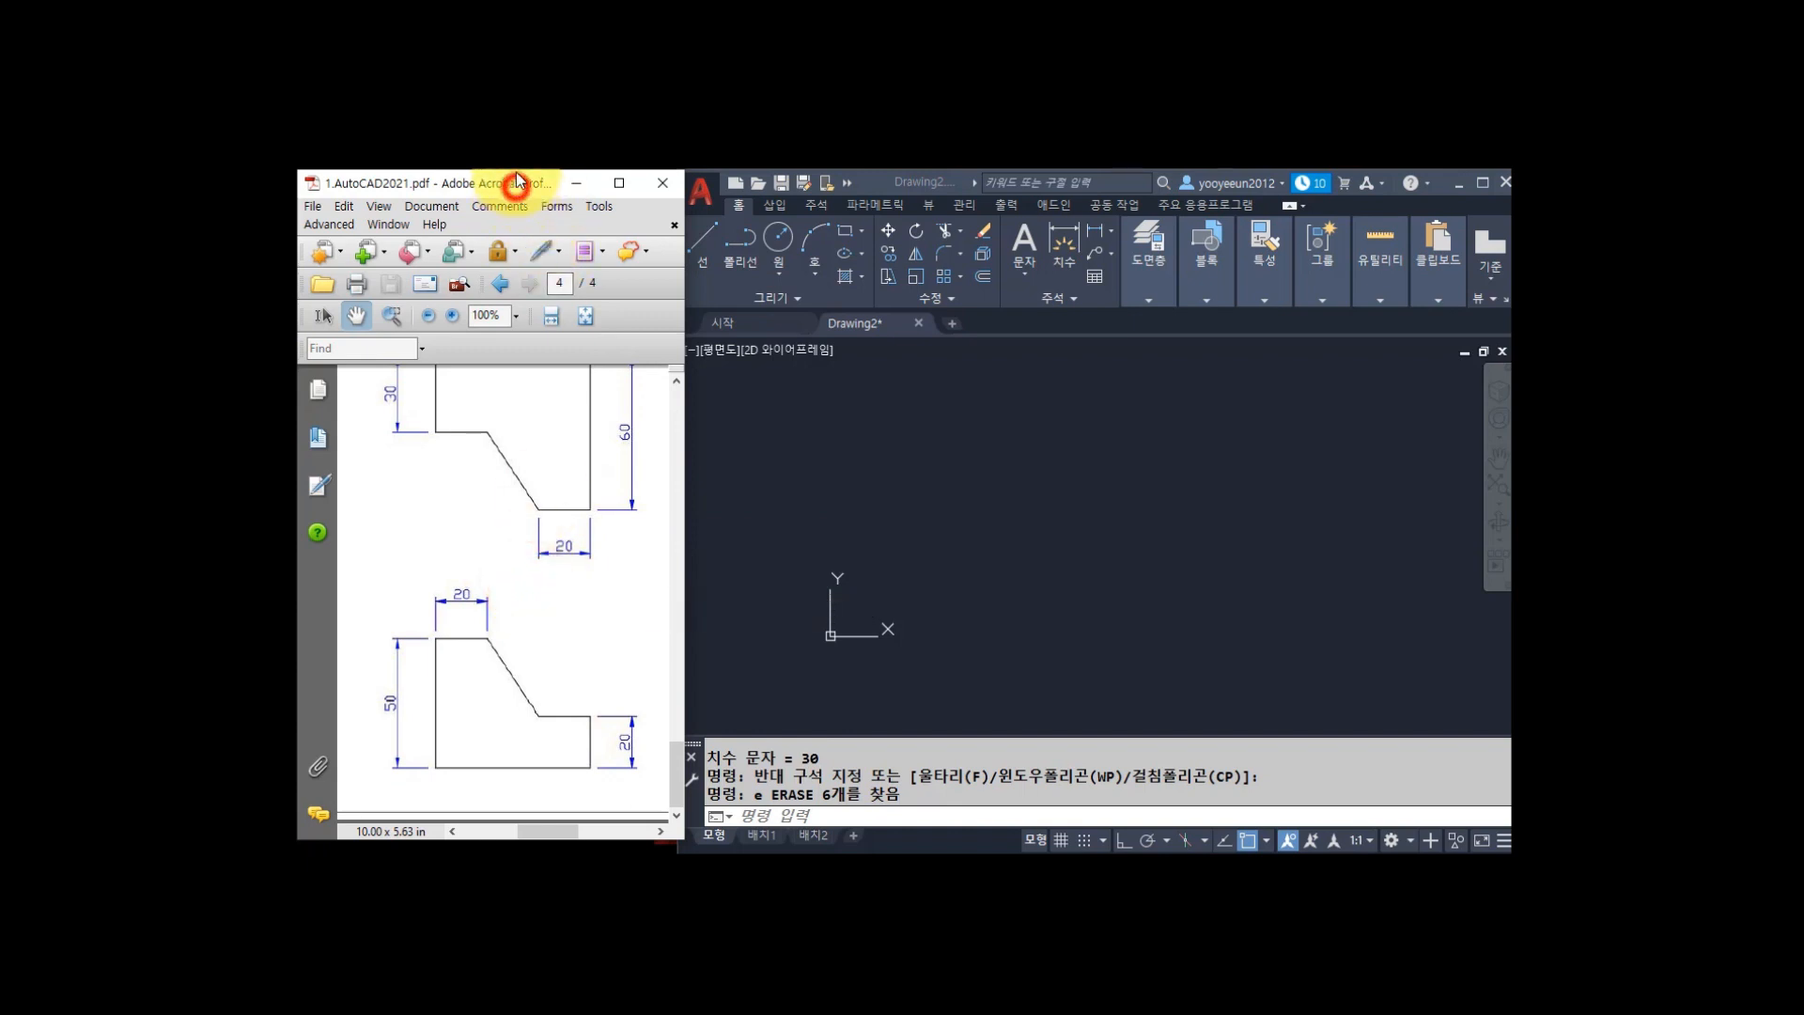
pyautogui.moveTo(546, 637); pyautogui.dragTo(547, 674)
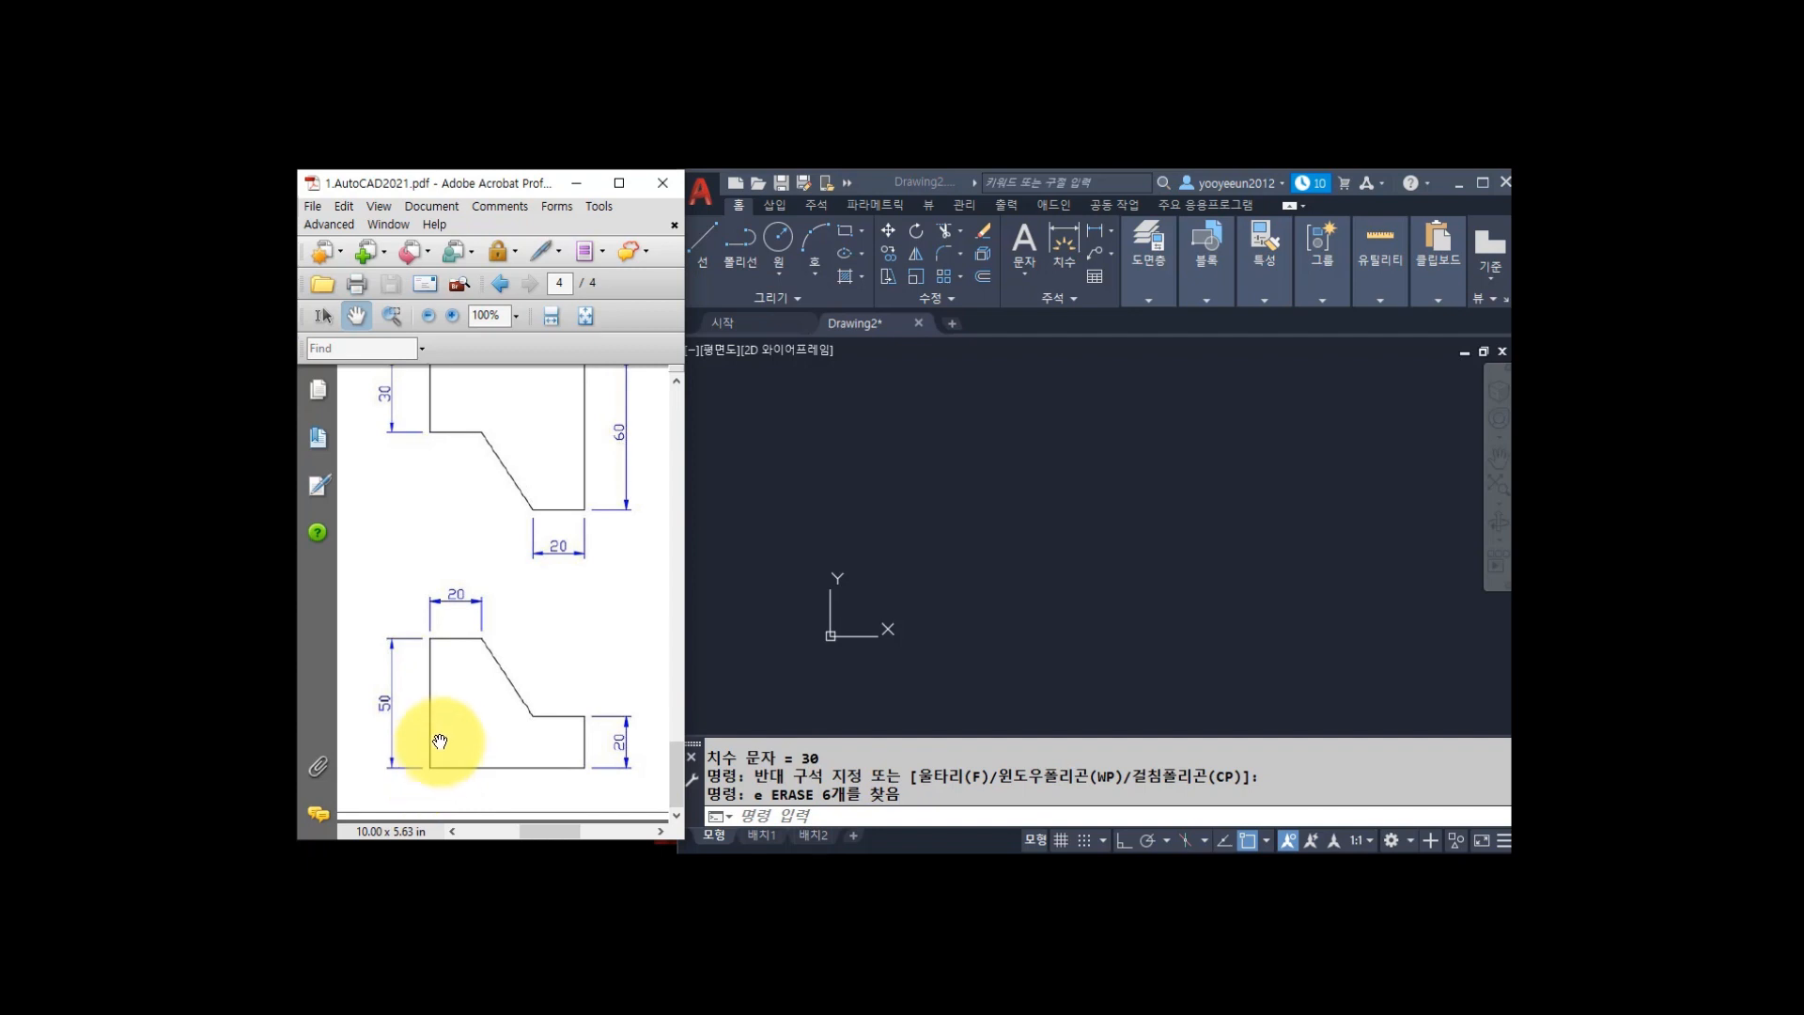
pyautogui.moveTo(555, 597); pyautogui.dragTo(555, 638)
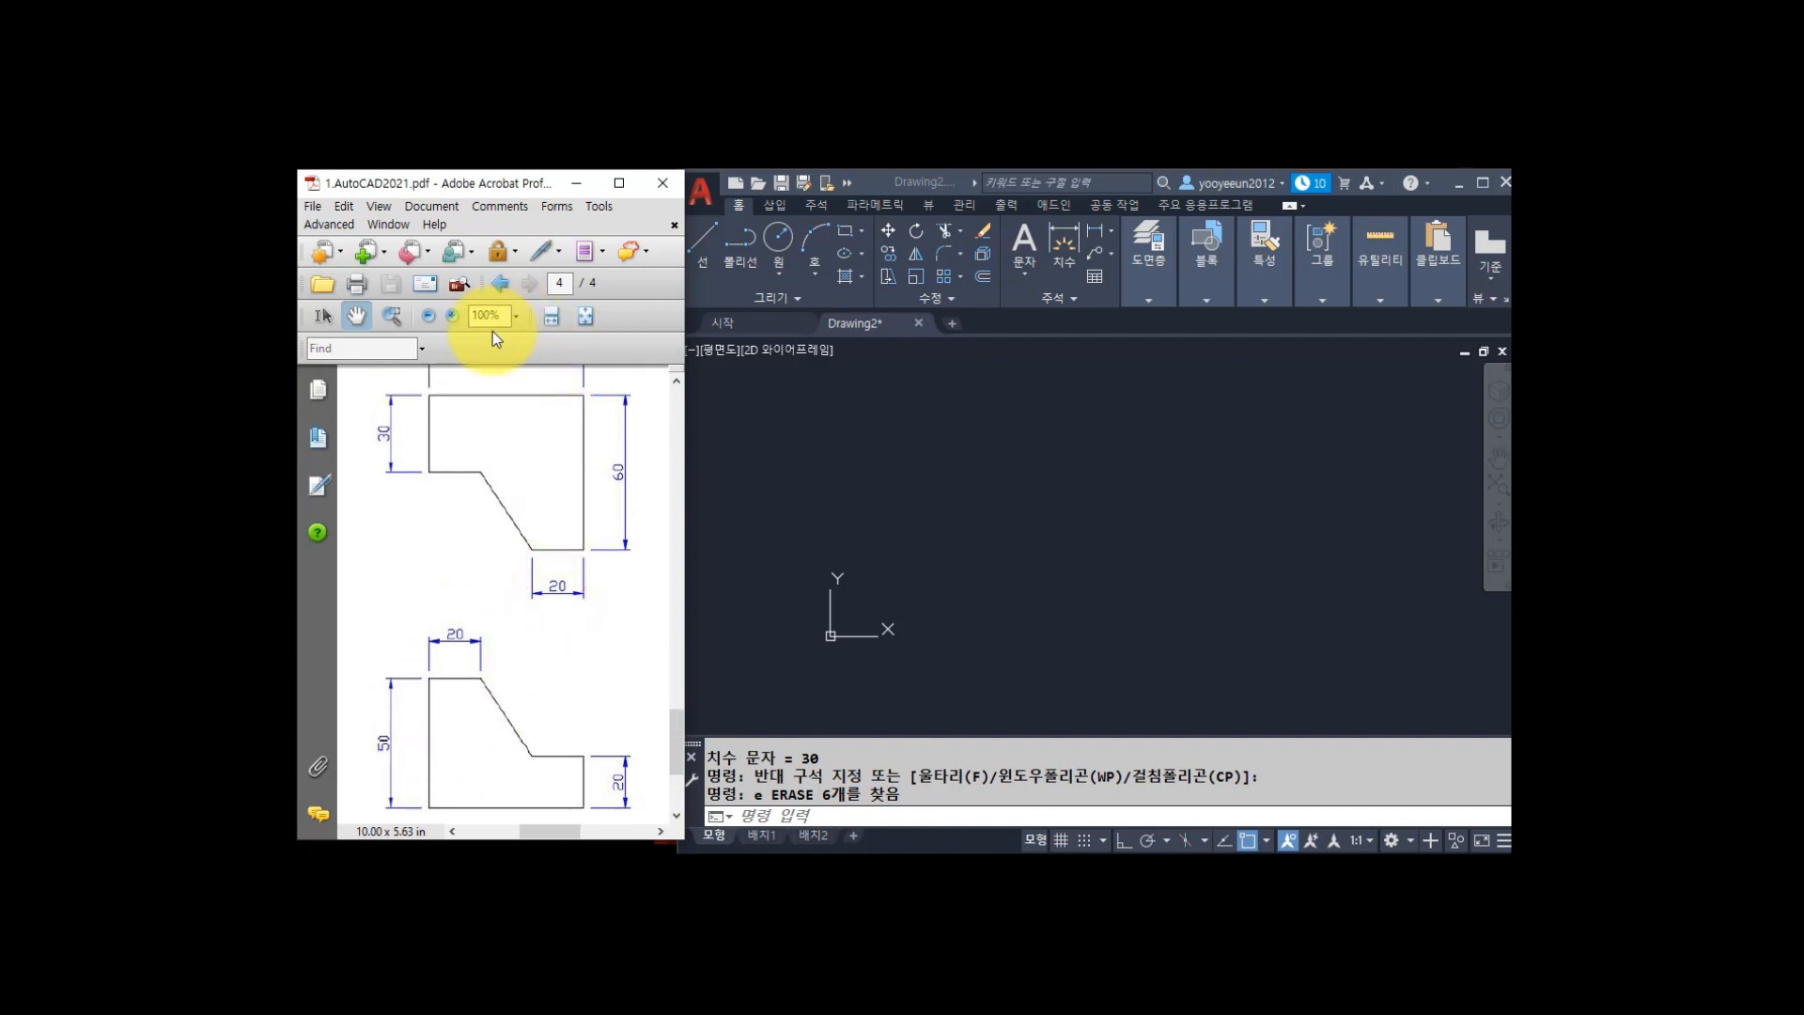
pyautogui.moveTo(477, 754); pyautogui.dragTo(485, 715)
pyautogui.moveTo(521, 615); pyautogui.dragTo(512, 696)
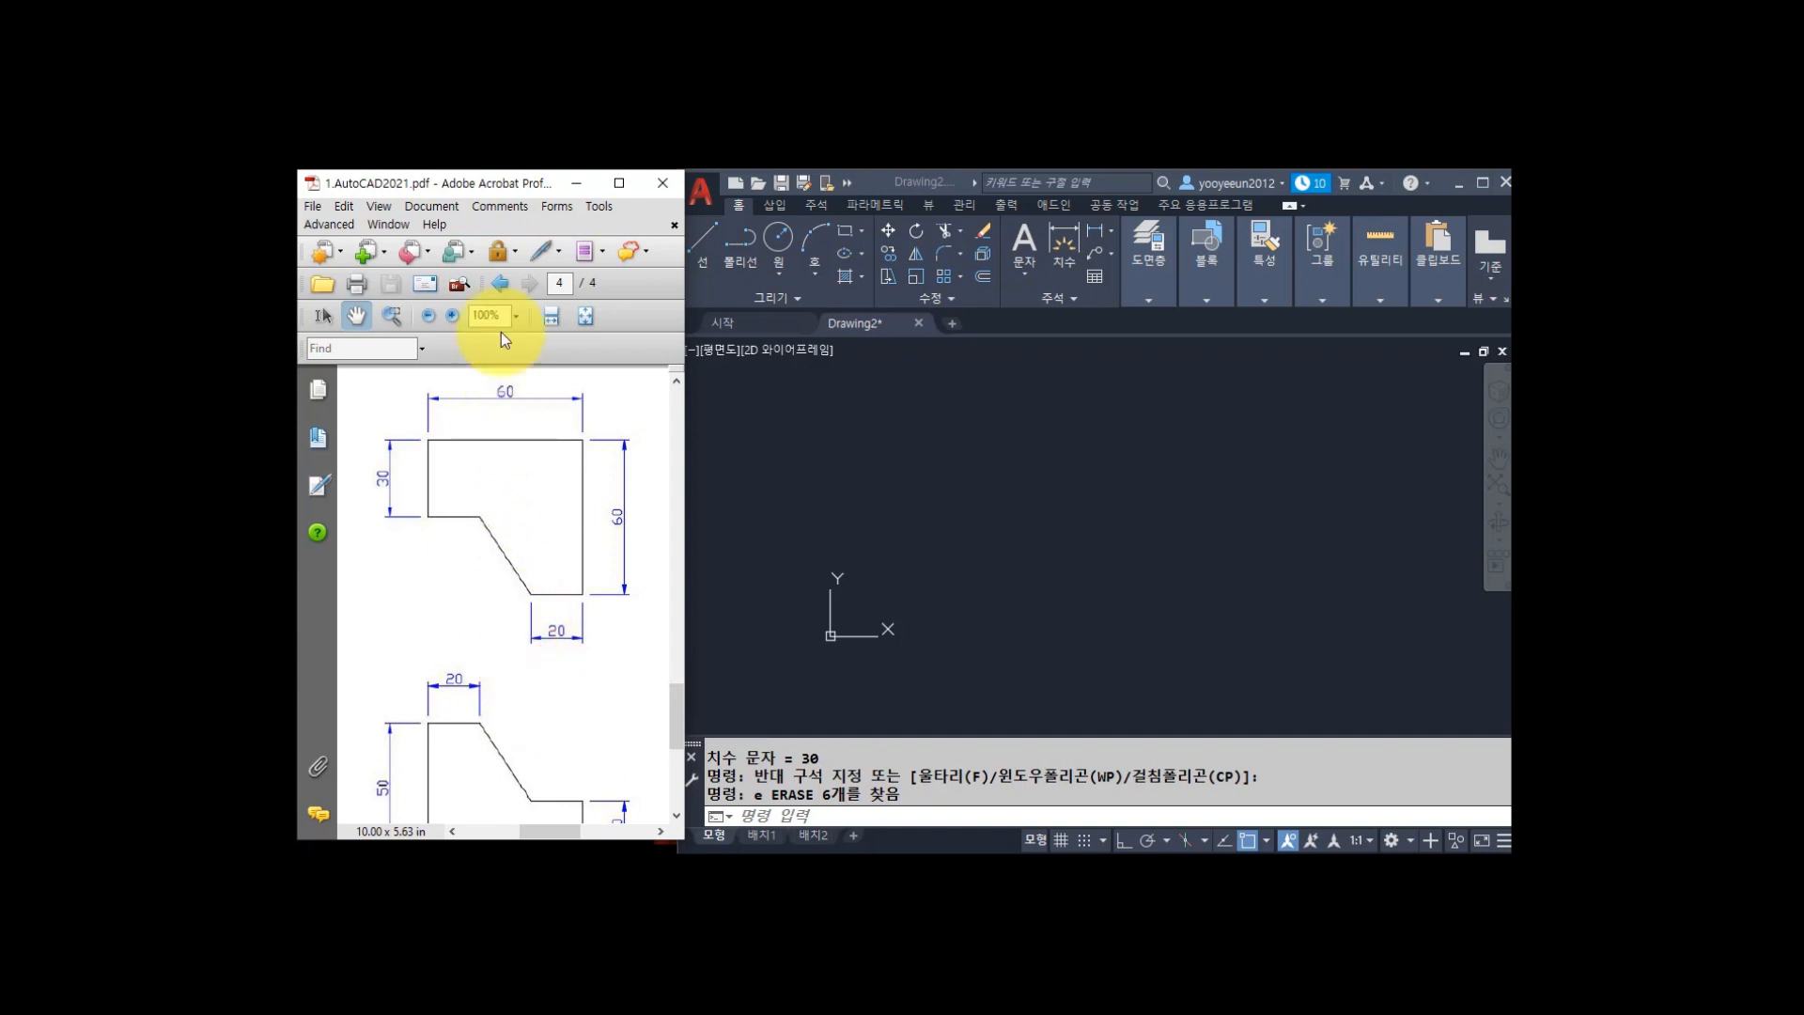
pyautogui.click(428, 315)
pyautogui.moveTo(493, 585); pyautogui.dragTo(540, 524)
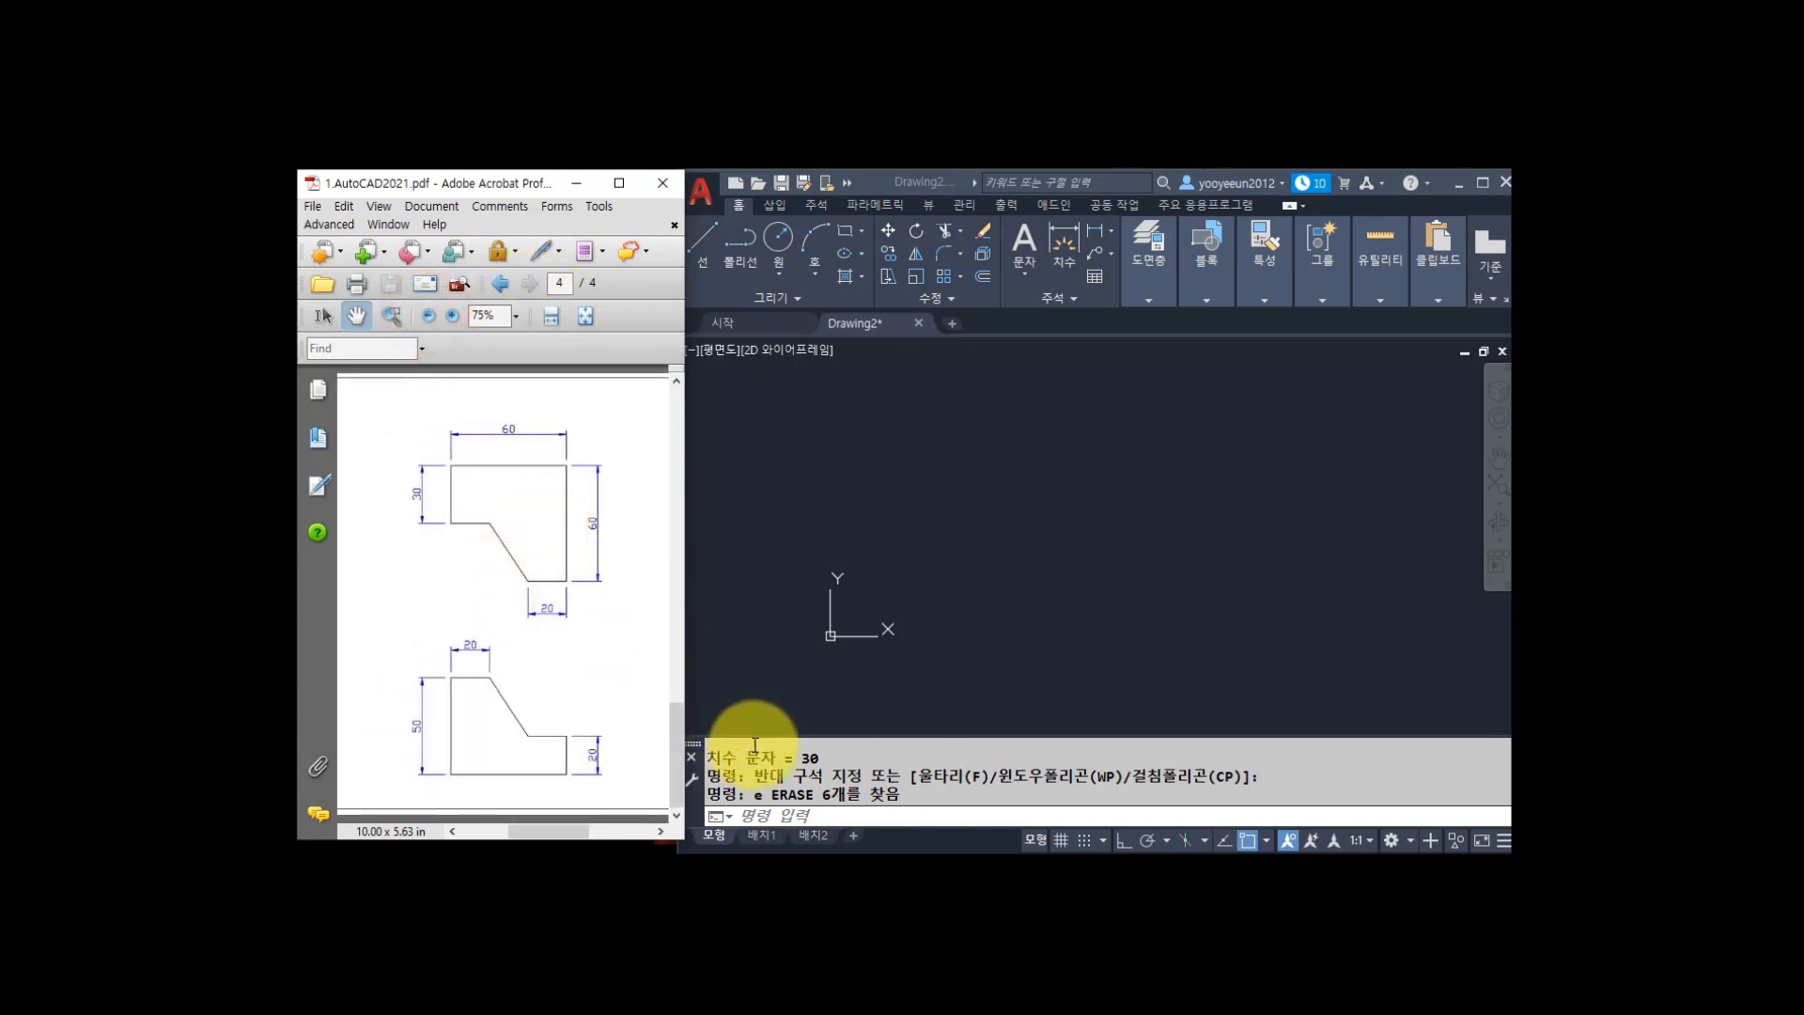
# Switch to AutoCAD, close Drawing2 without saving, and create a new metric drawing without a template.
pyautogui.click(917, 325)
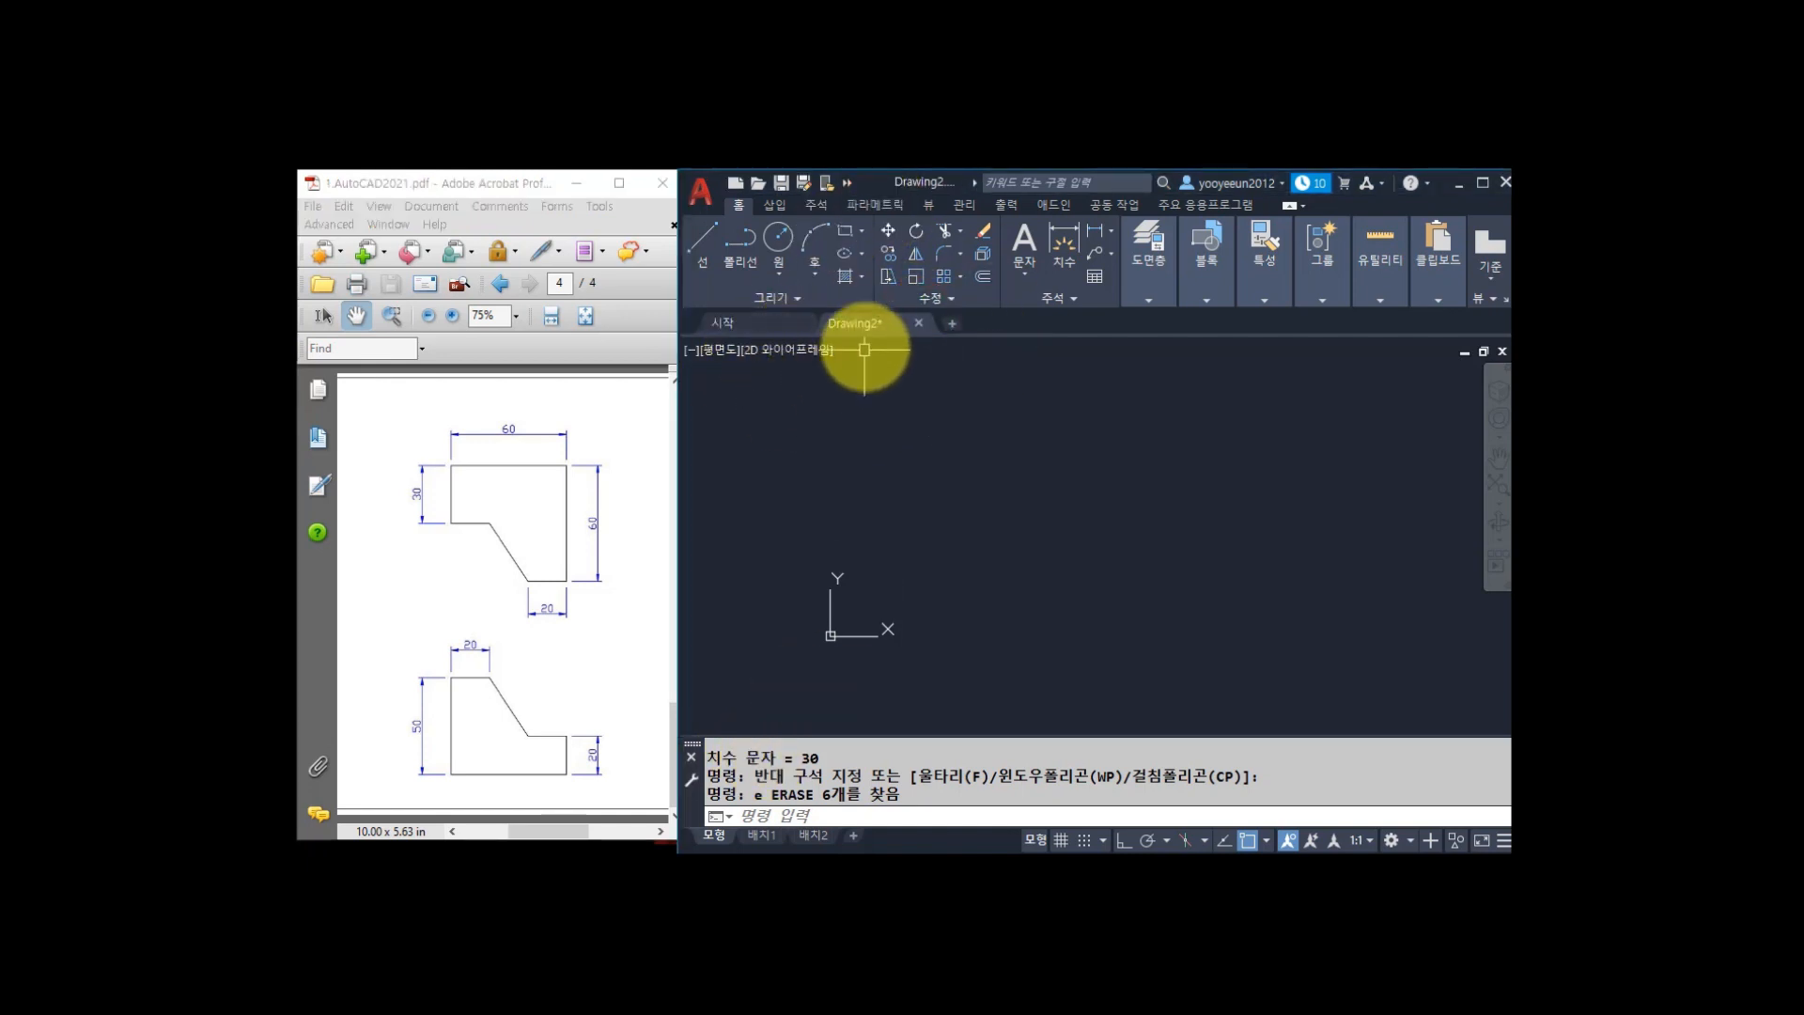
pyautogui.click(918, 322)
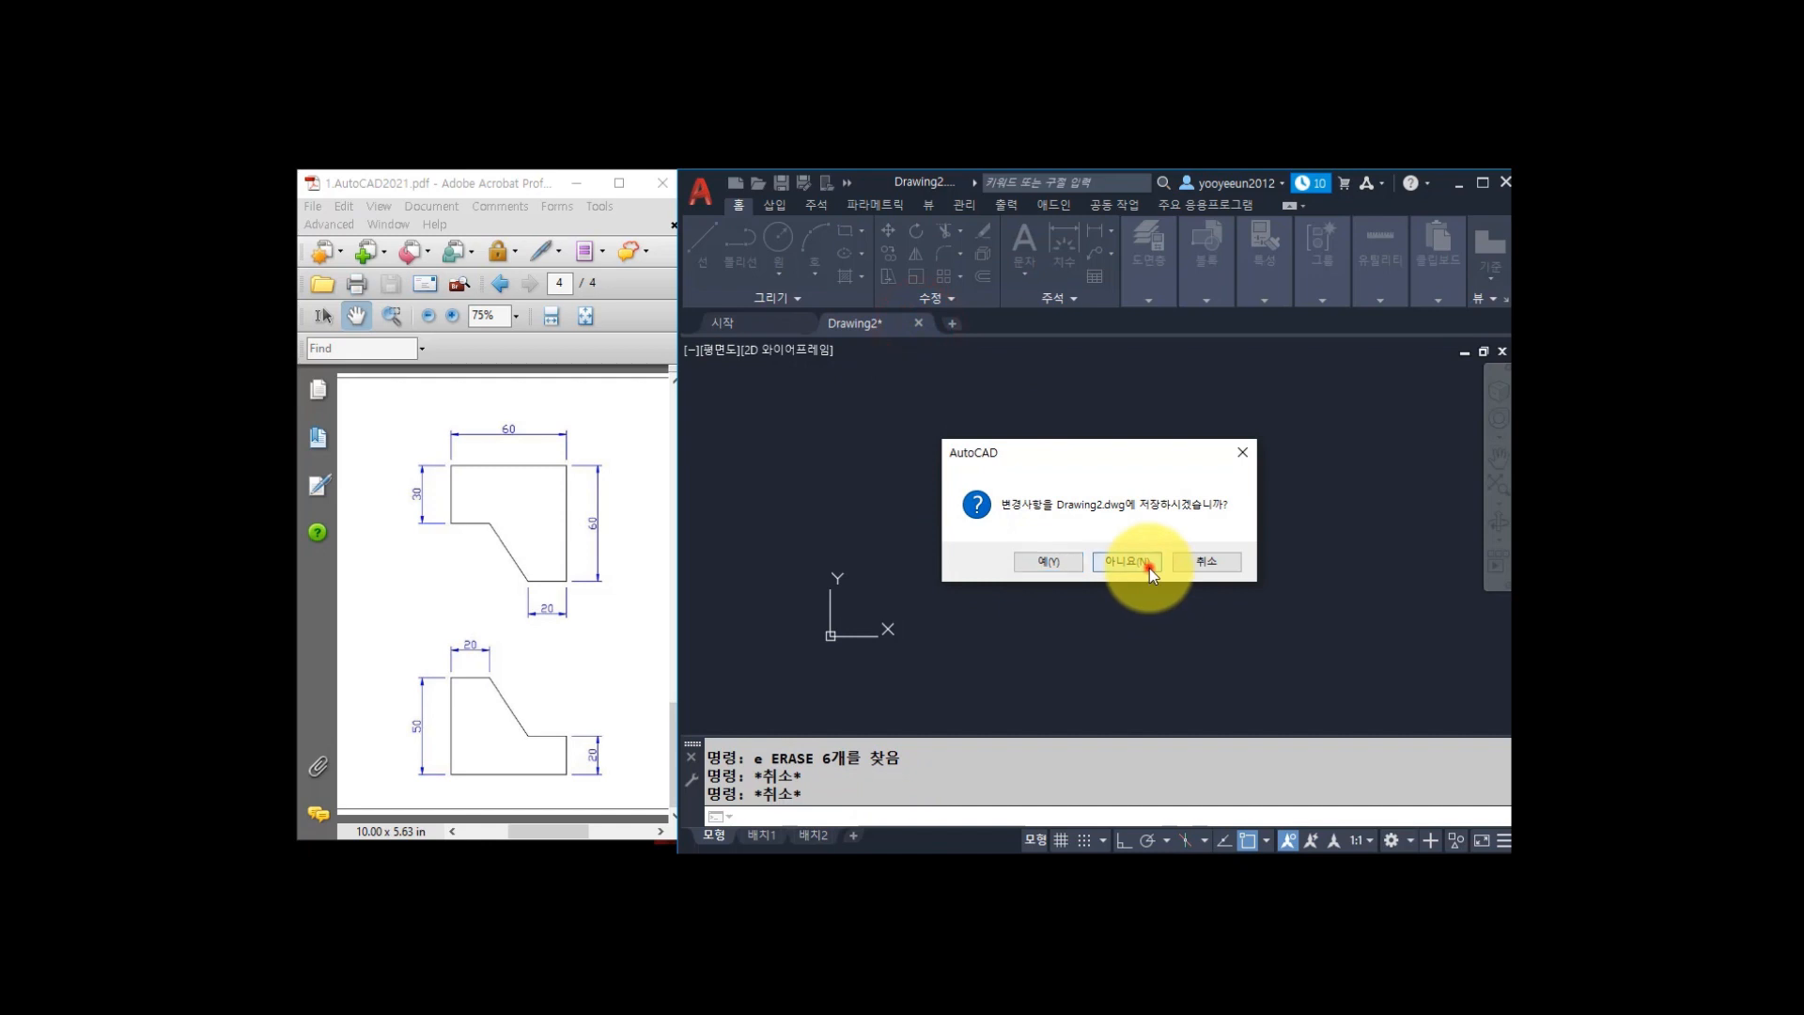
pyautogui.click(1132, 563)
pyautogui.click(702, 201)
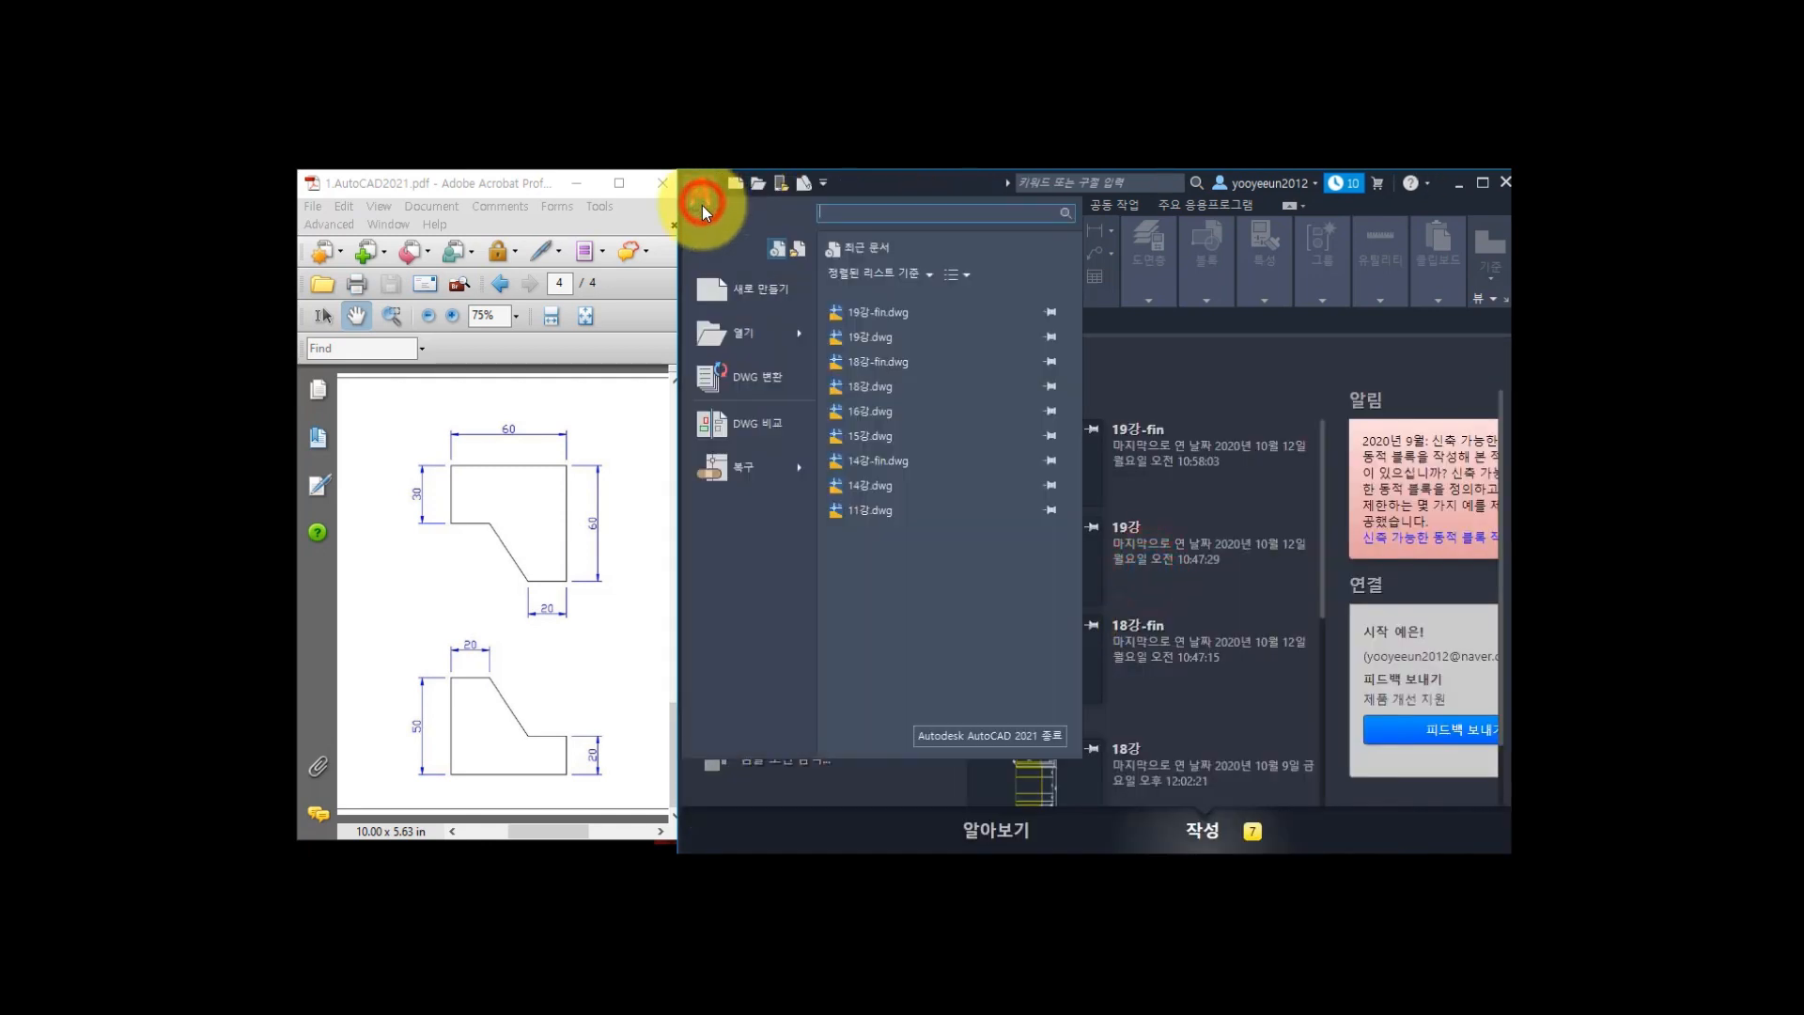
pyautogui.click(731, 291)
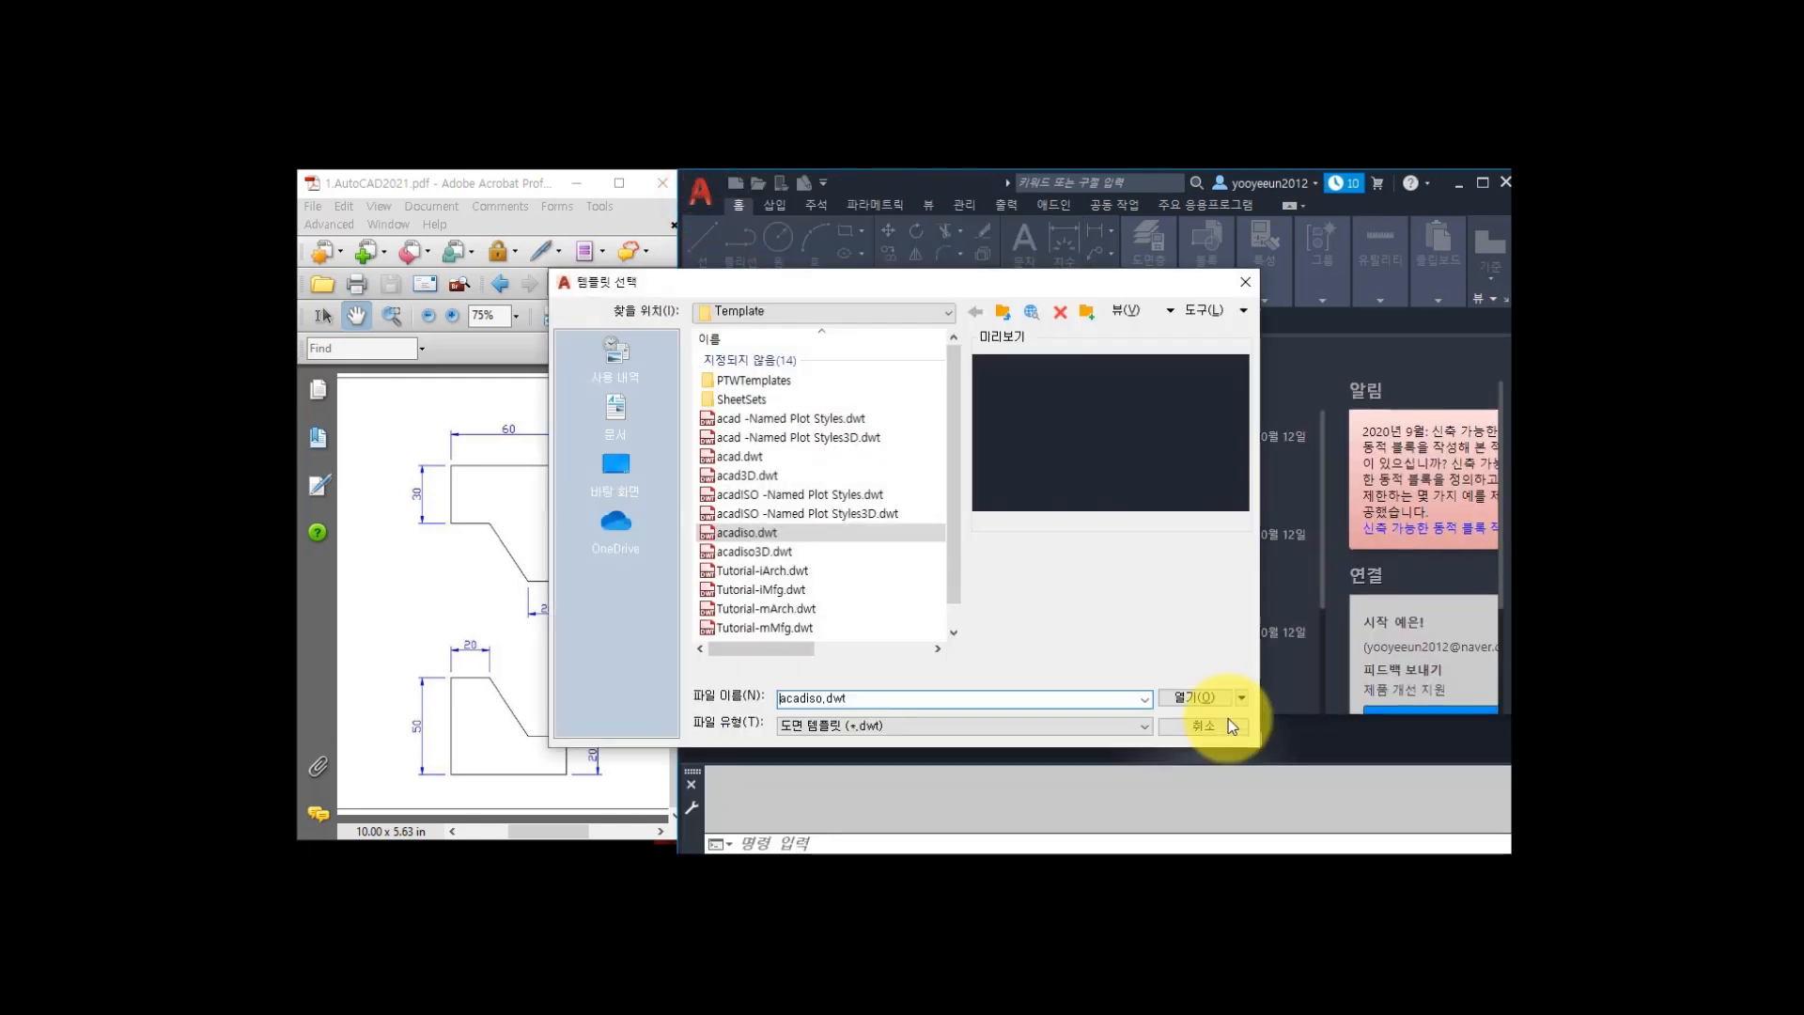
pyautogui.click(1240, 698)
pyautogui.click(1240, 763)
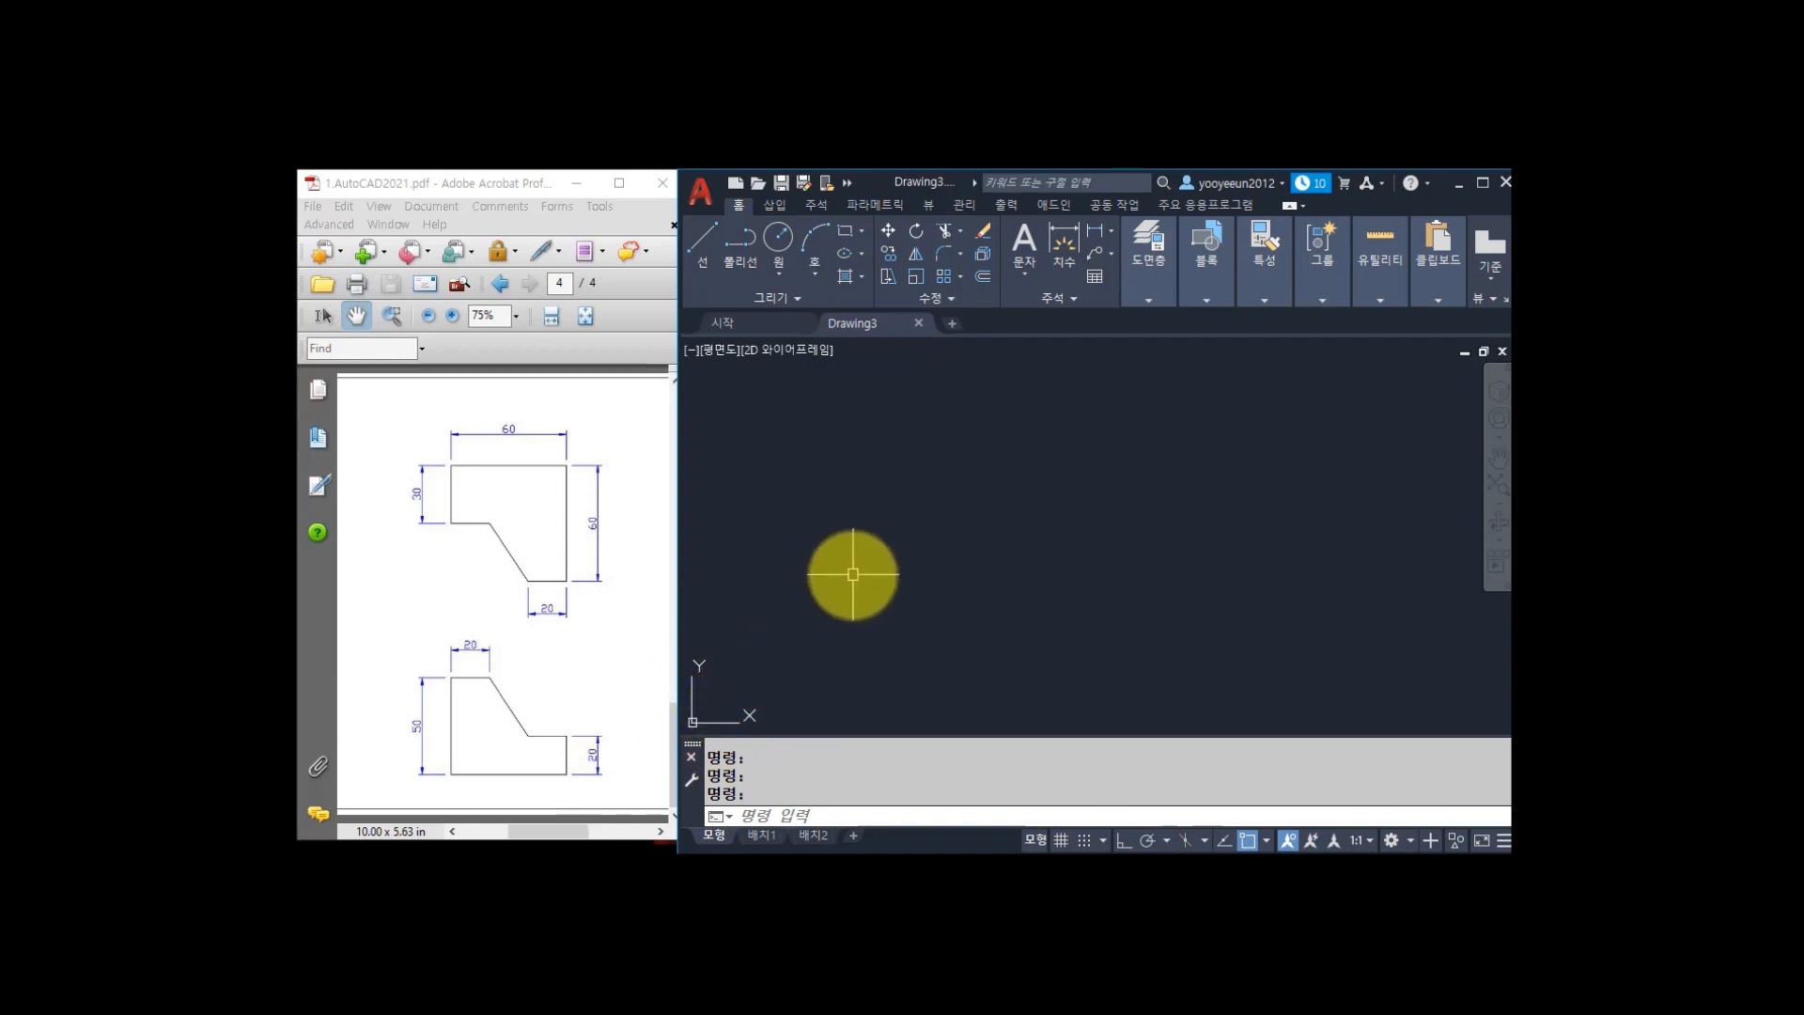
# Start a line at the origin 0,0 and draw its first segment to 10,10 using absolute coordinates.
pyautogui.scroll(-1, 852, 574)
pyautogui.scroll(-1, 852, 574)
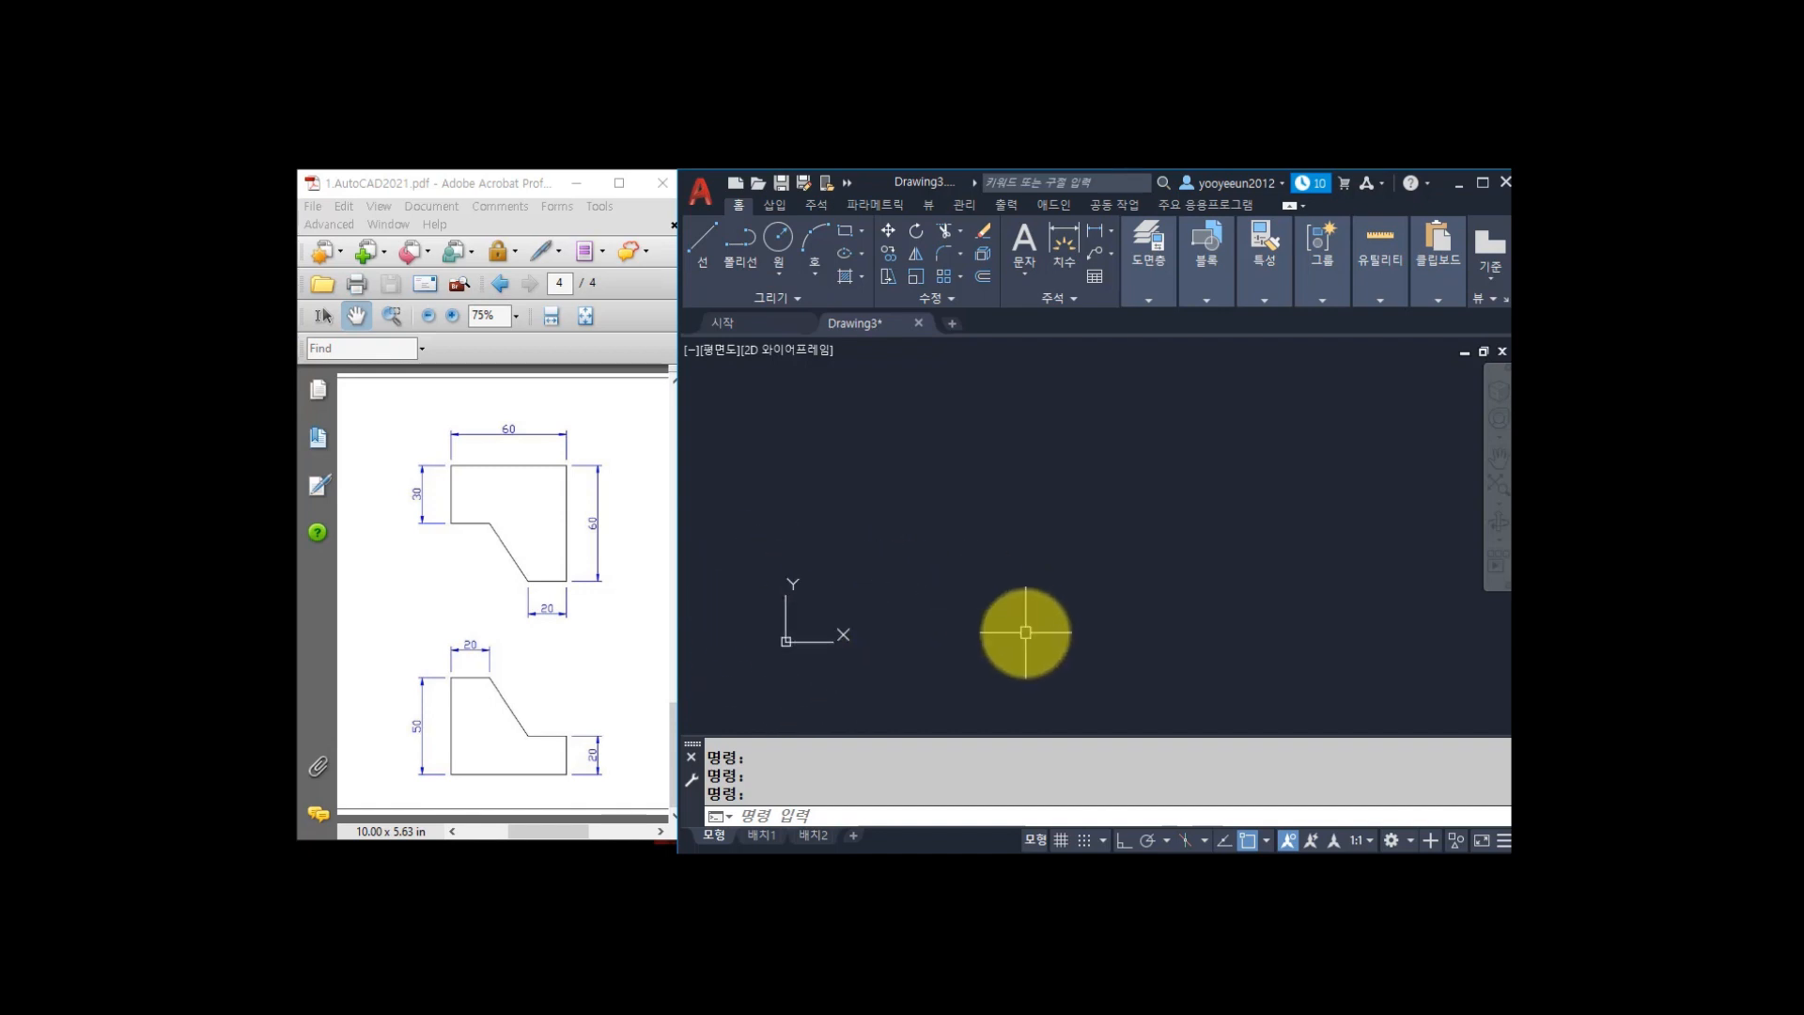
pyautogui.write('L')
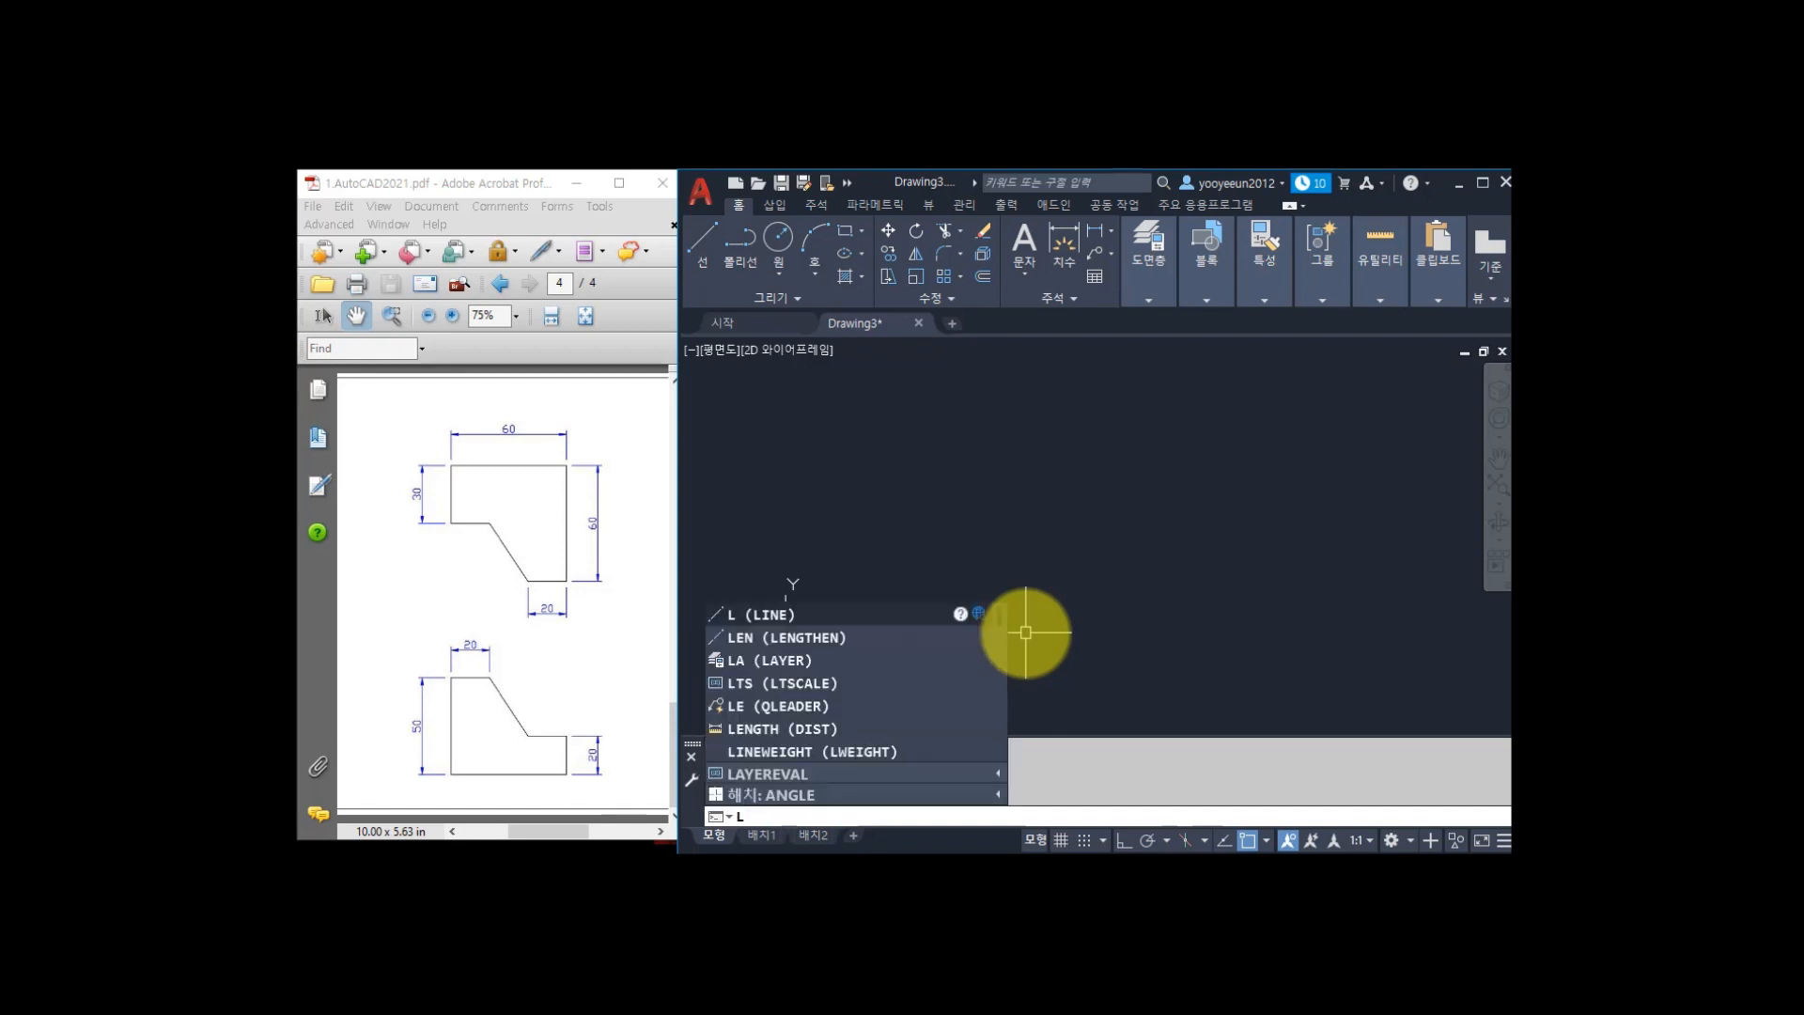
pyautogui.press('Return')
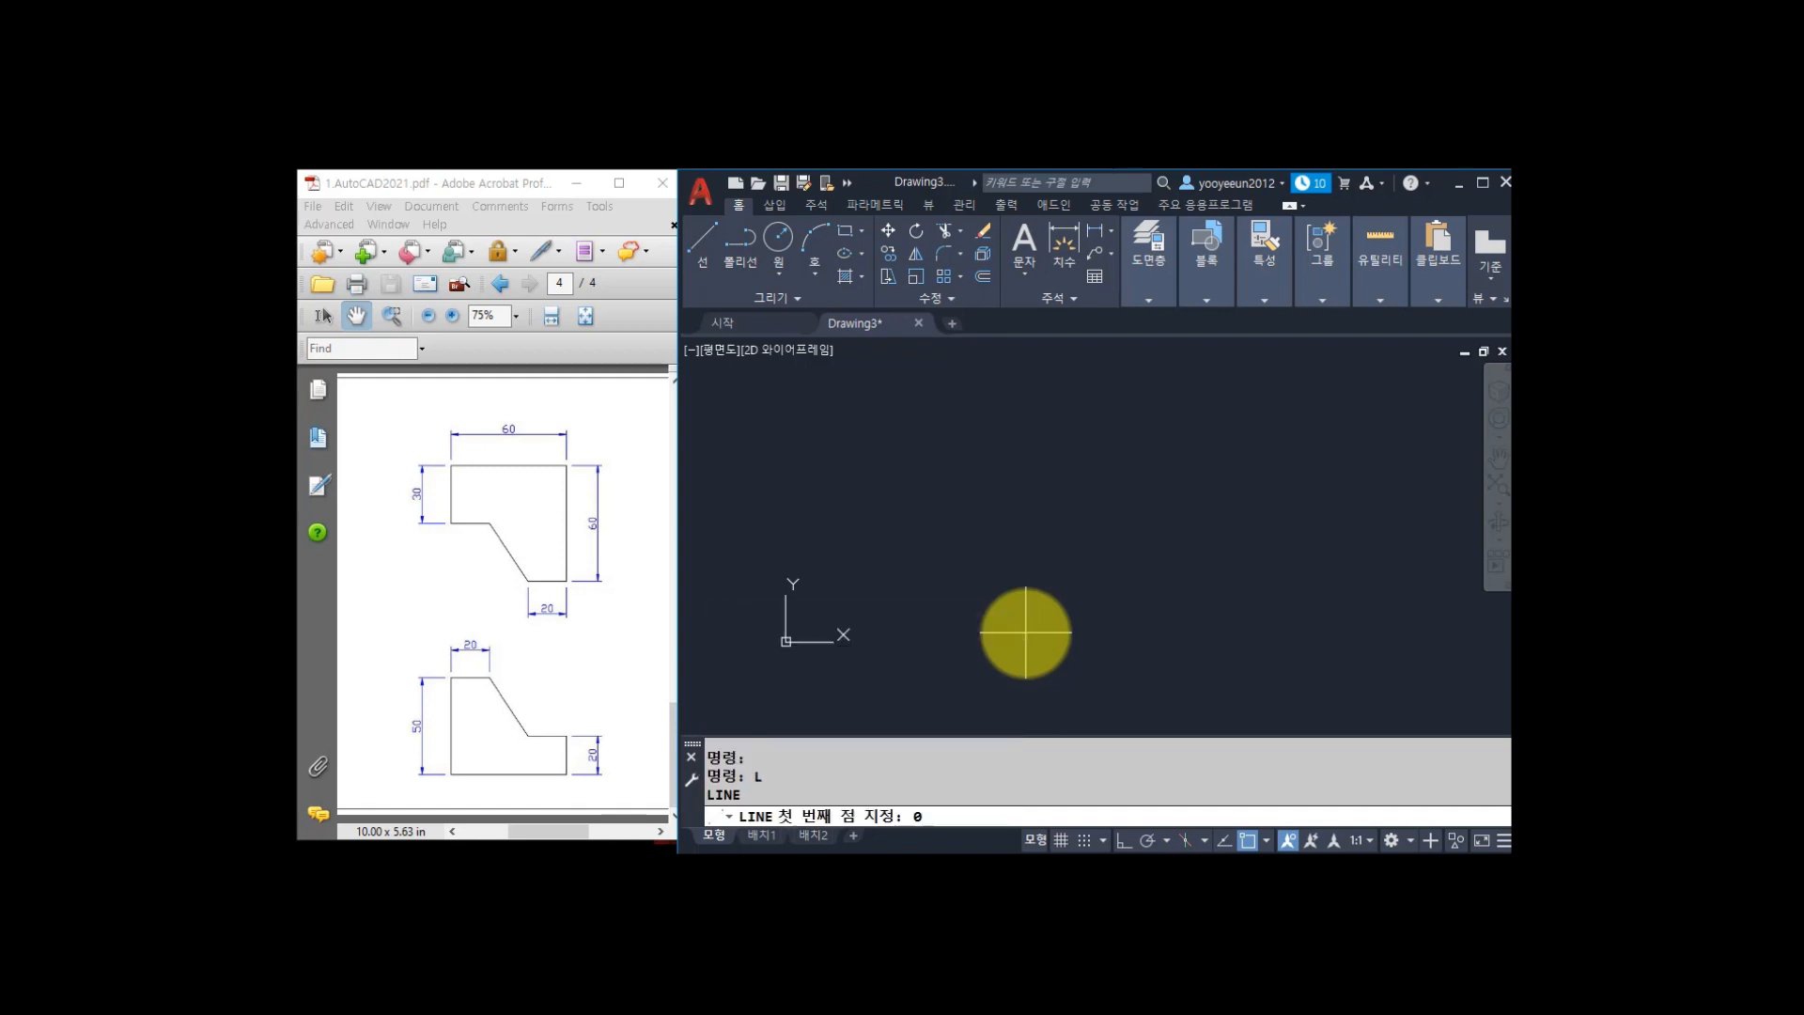
pyautogui.write('0,0')
pyautogui.press('Return')
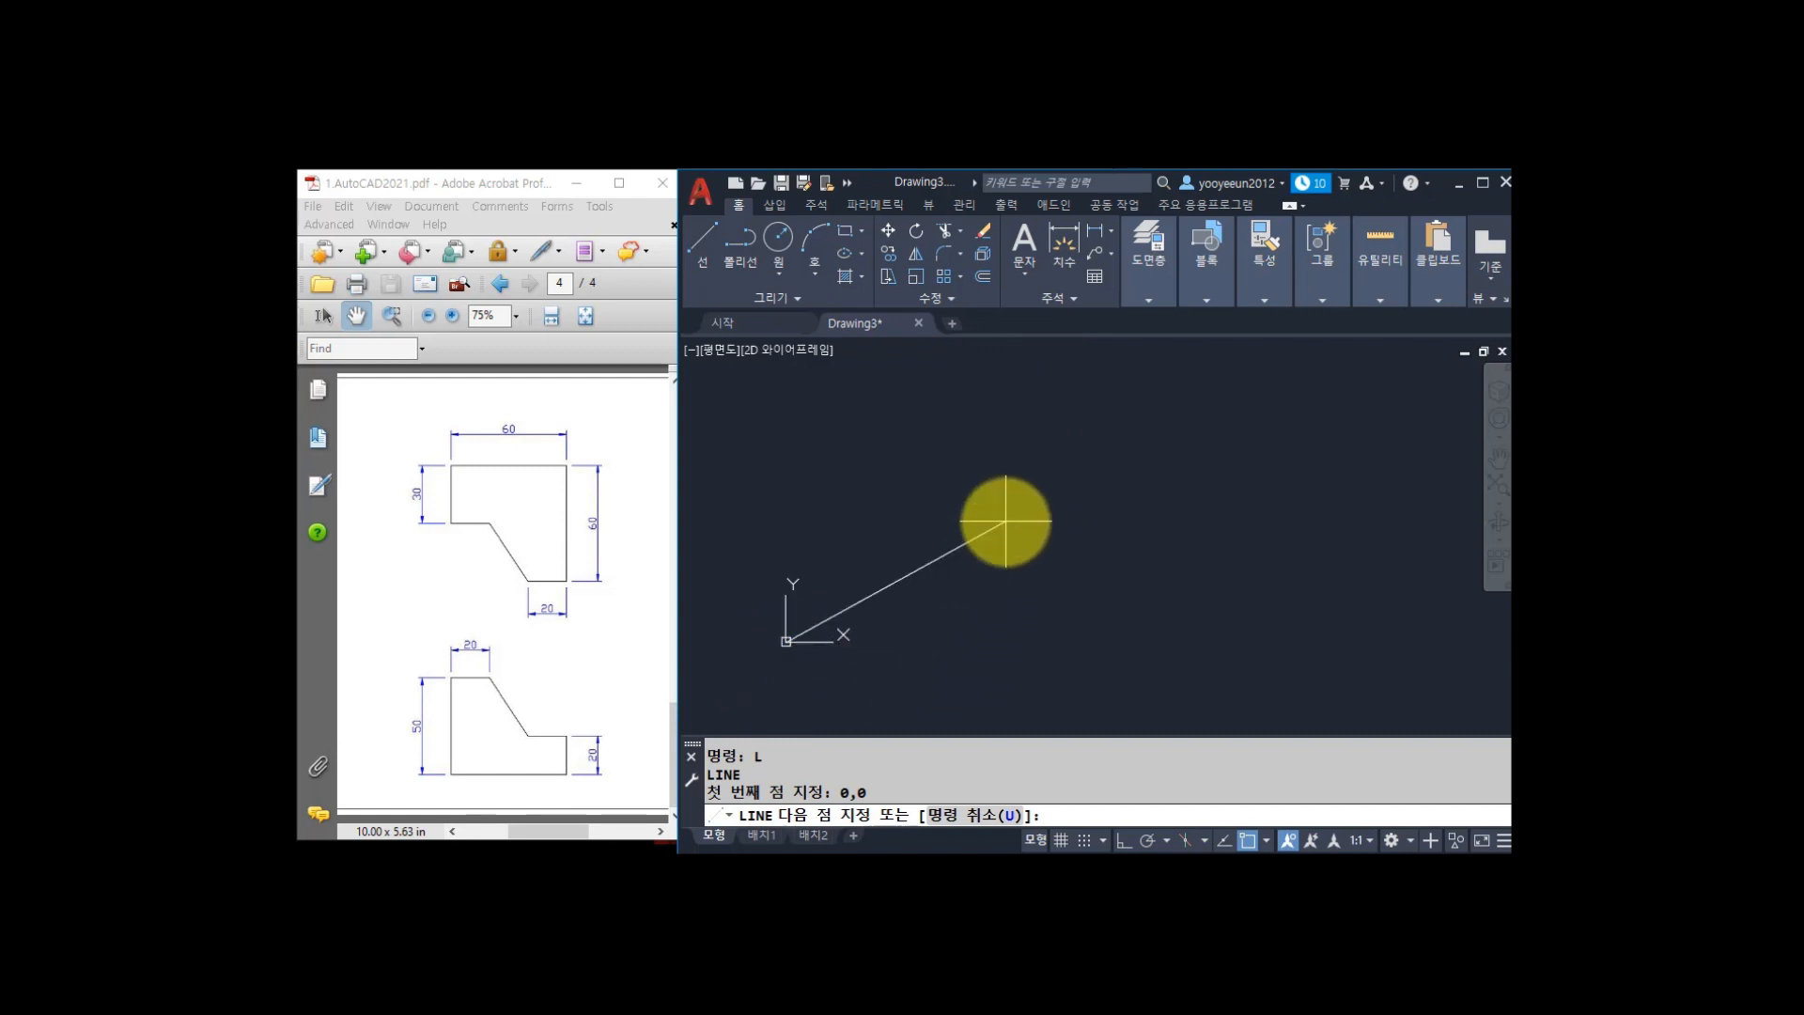
pyautogui.write('10,10')
pyautogui.press('Return')
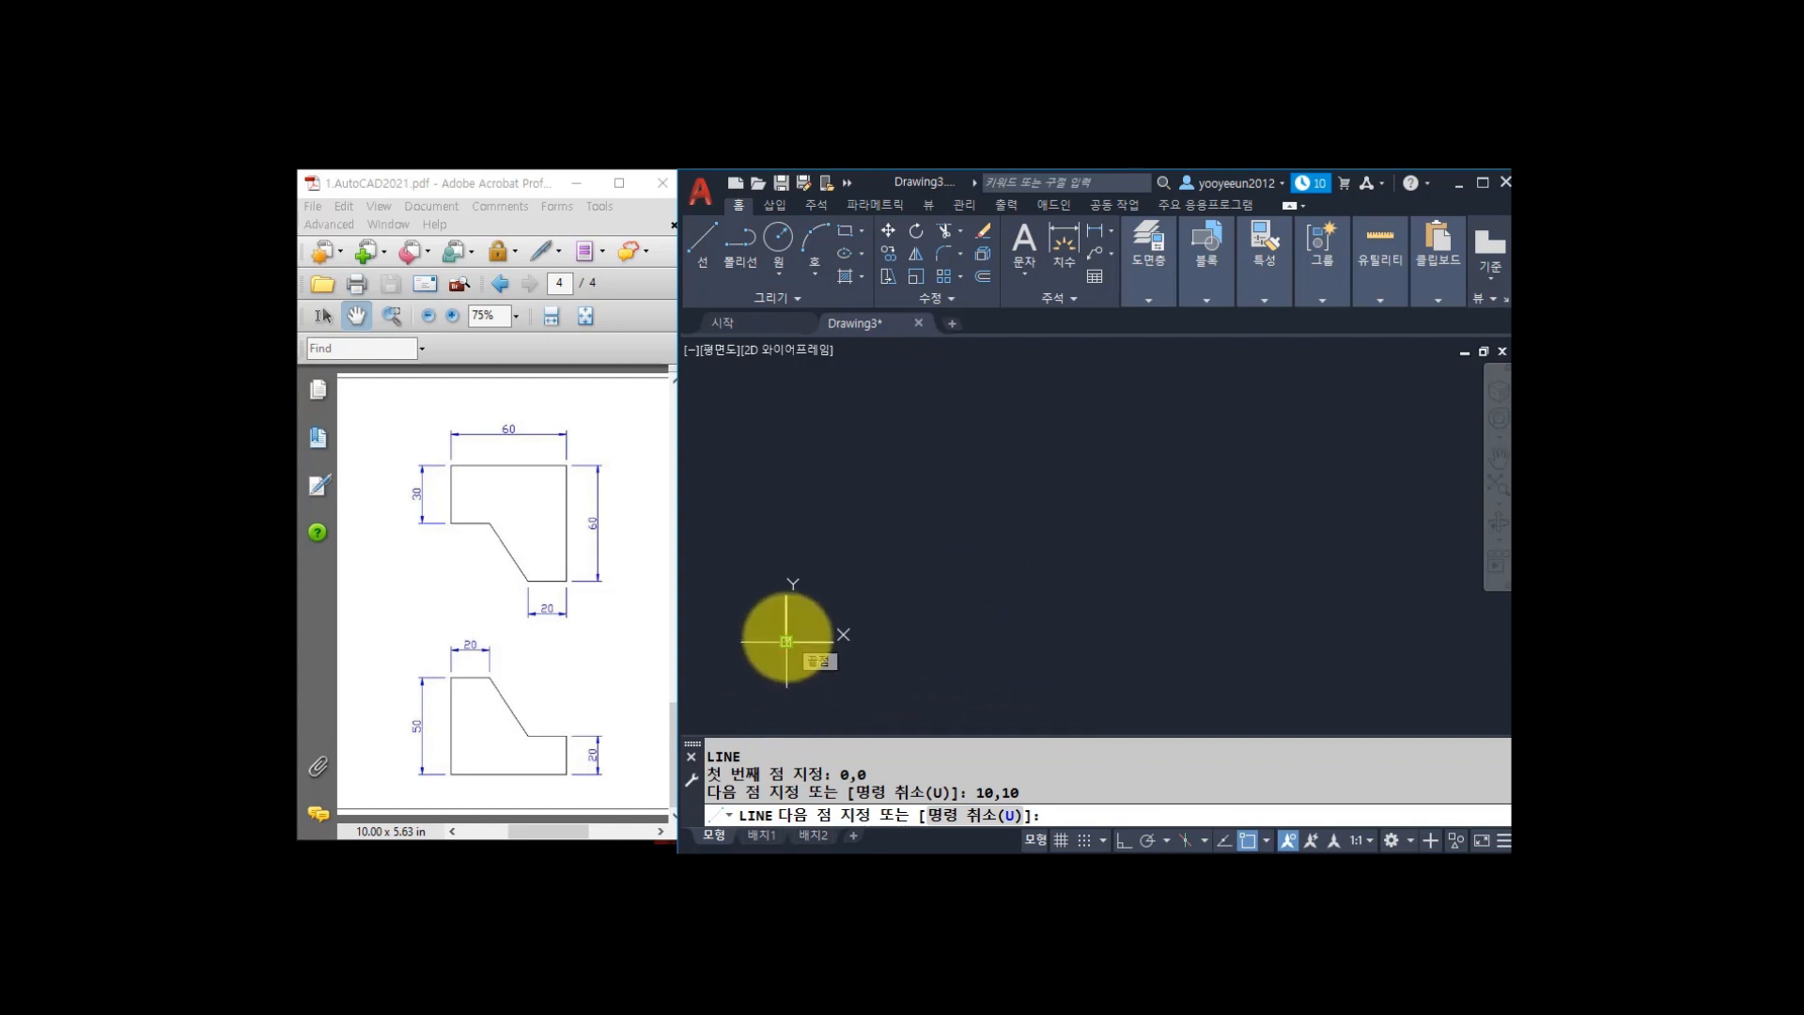
# Turn off object snap and continue the line through absolute coordinates 70,10 and 70,30.
pyautogui.press('F3')
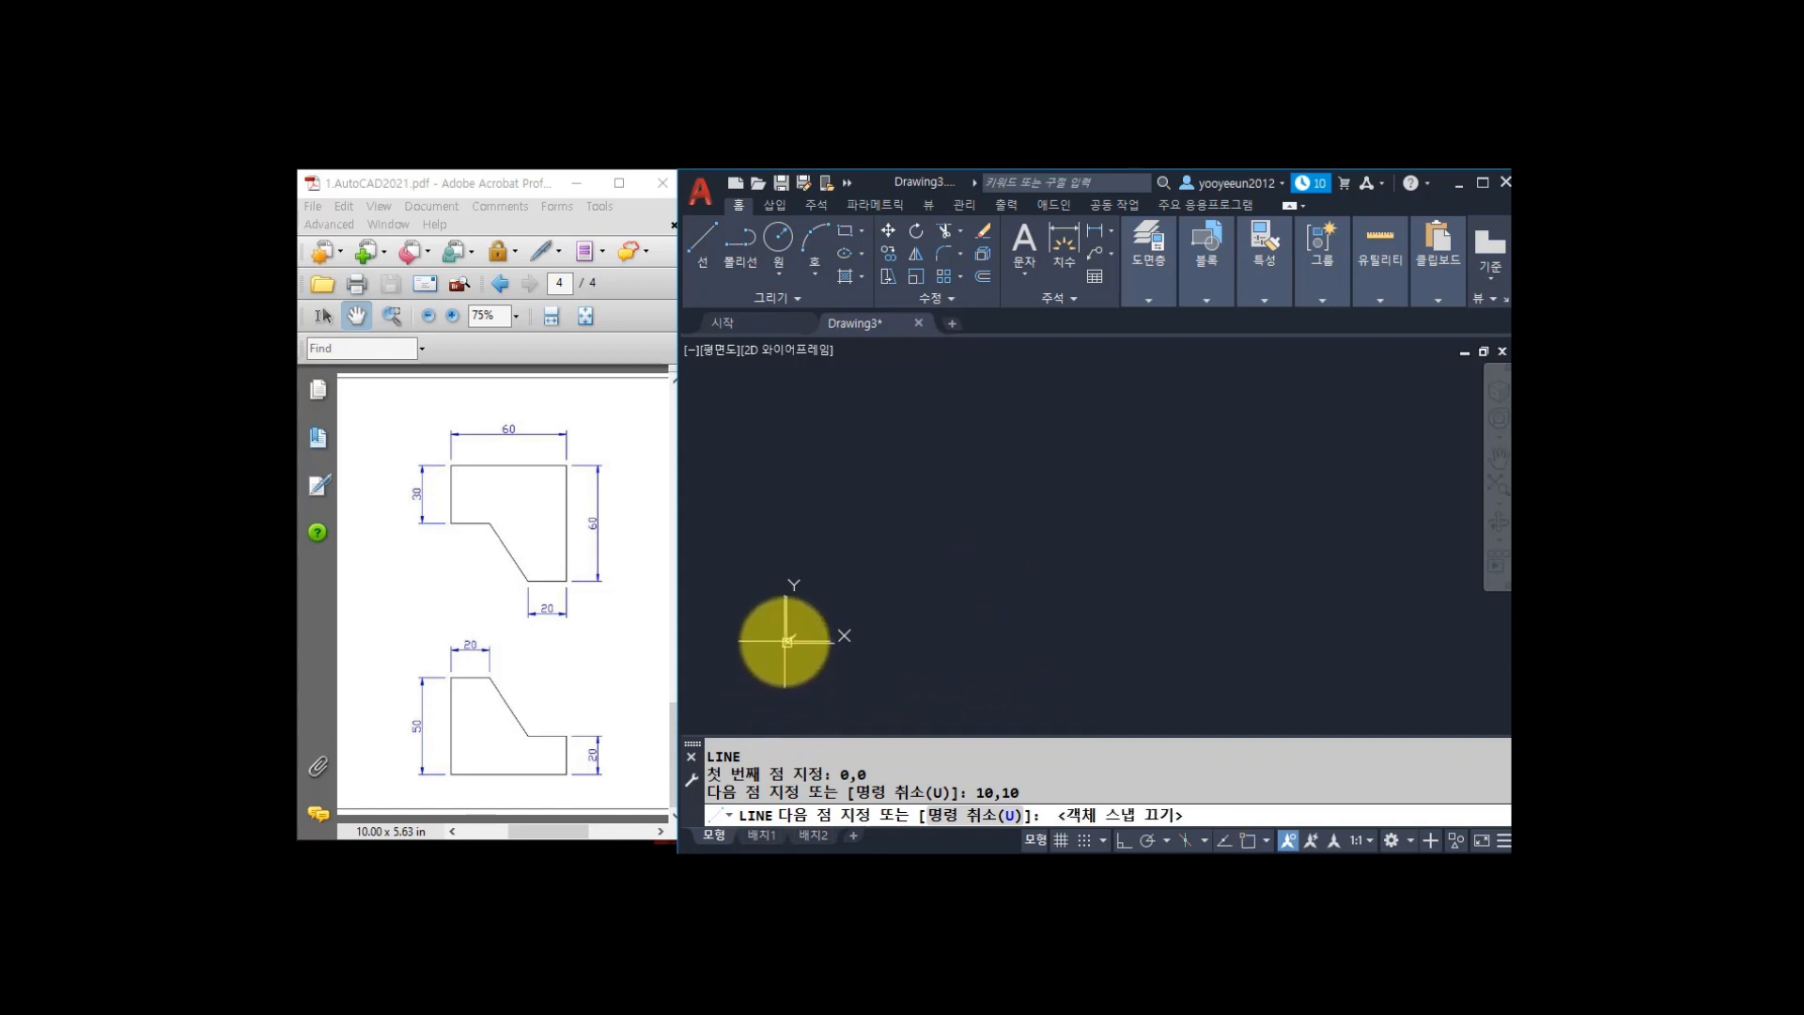
pyautogui.scroll(8, 788, 642)
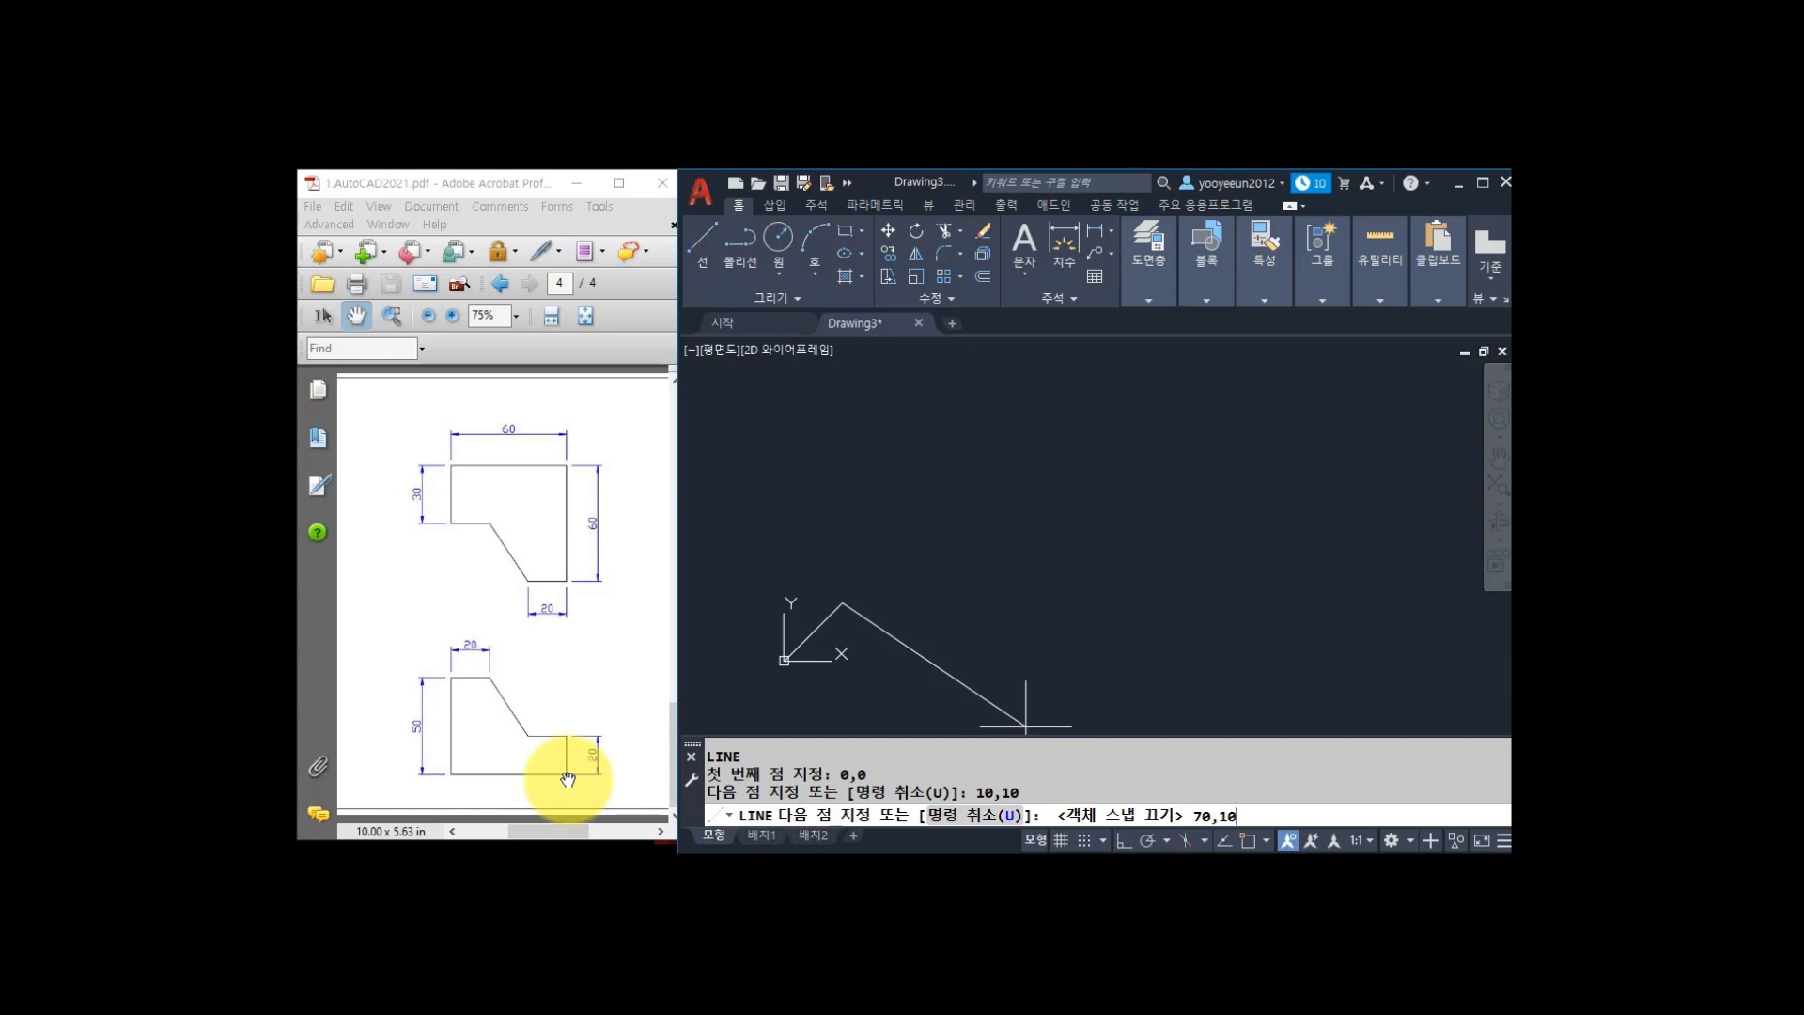
pyautogui.press('Return')
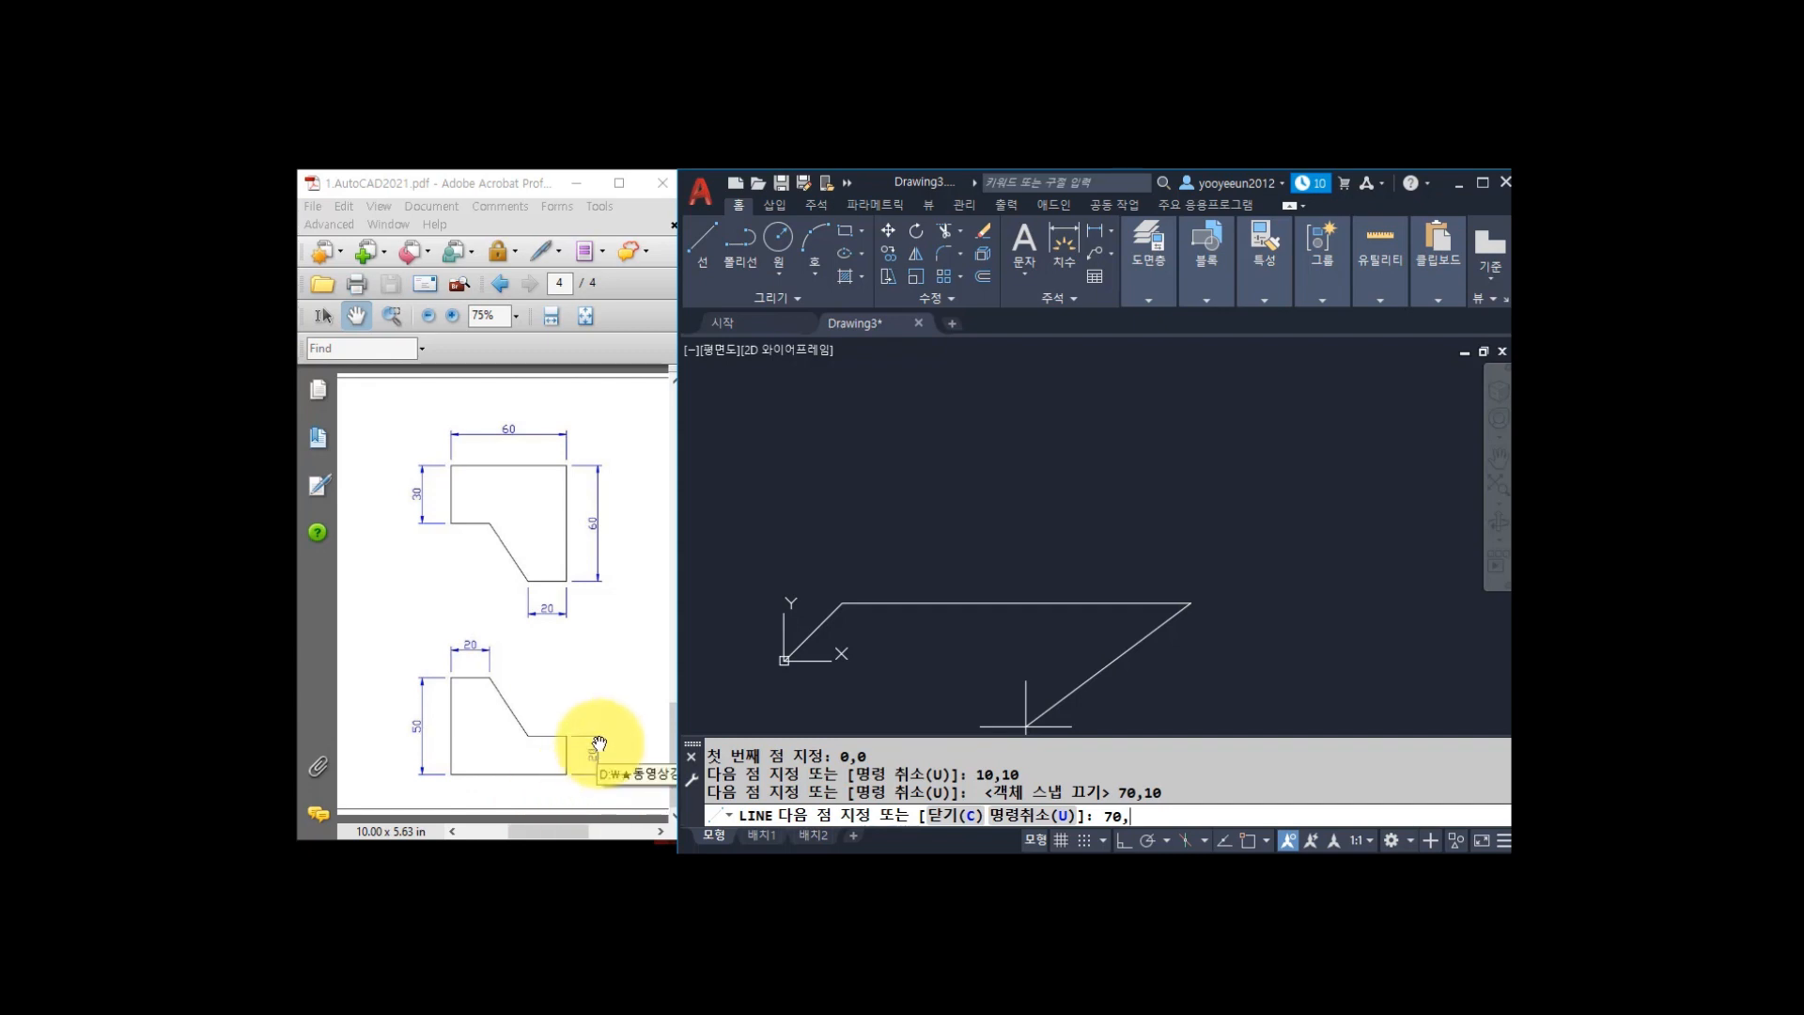
pyautogui.write('30')
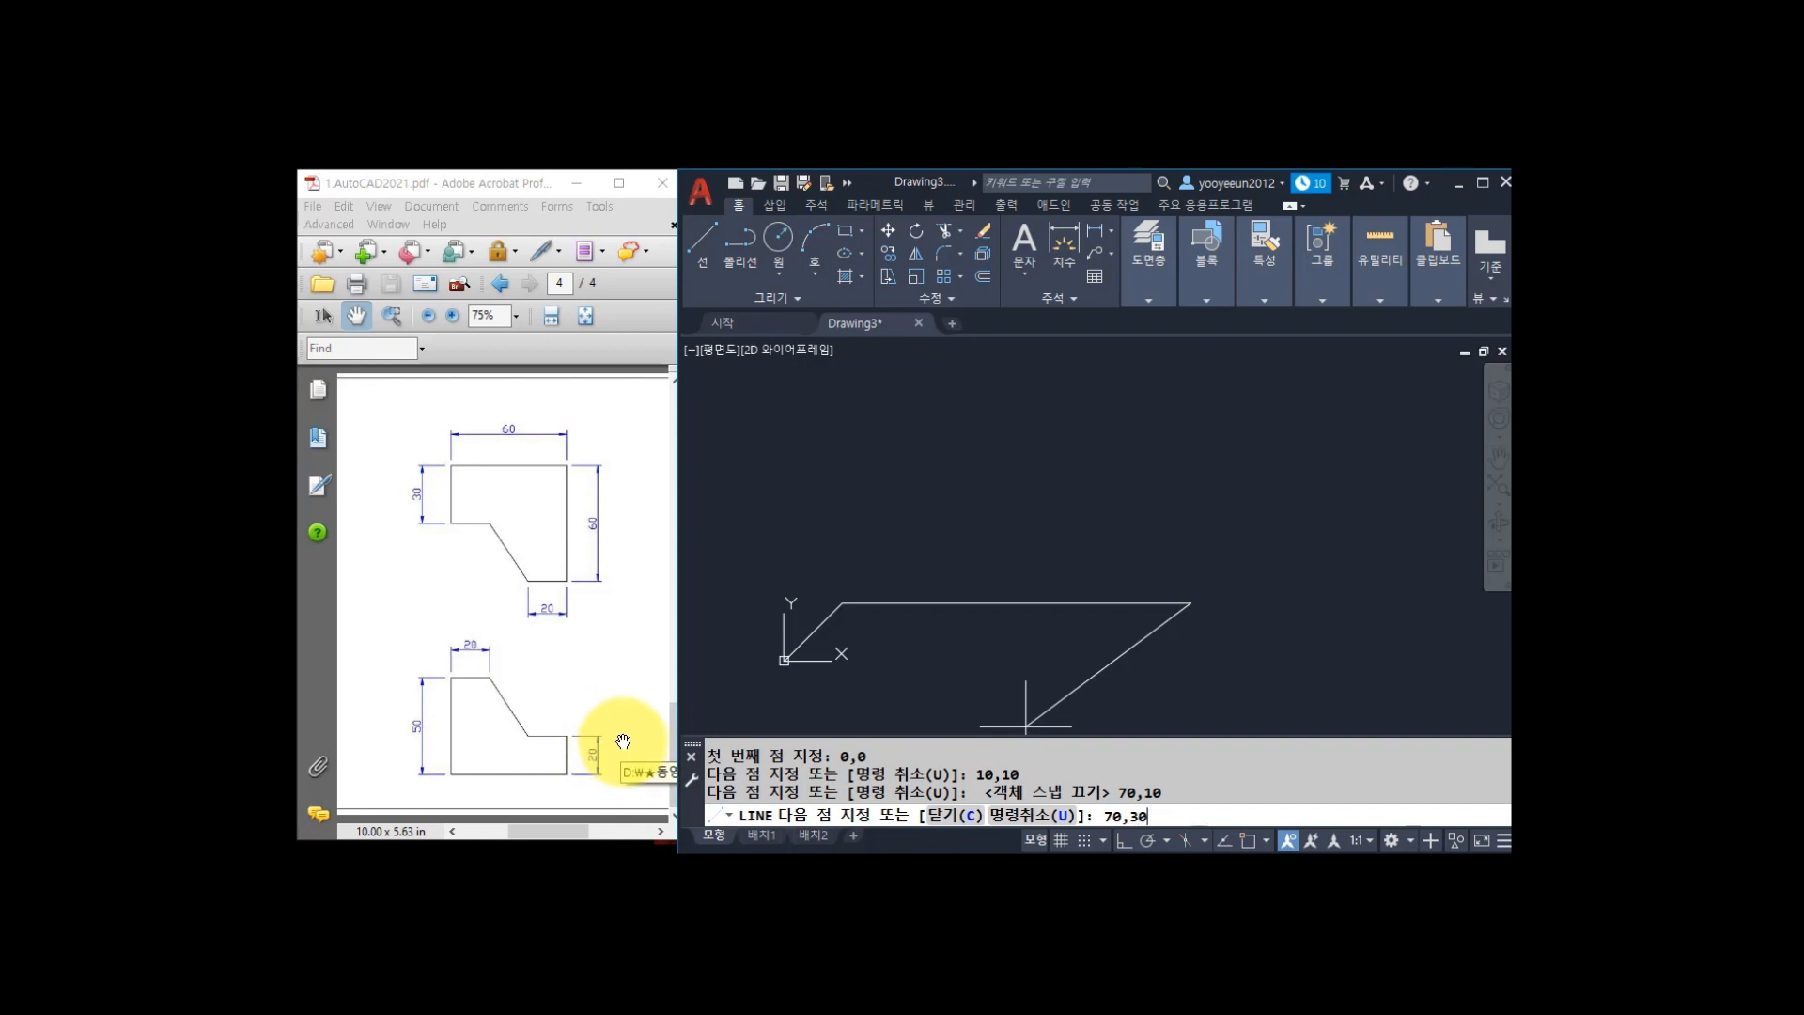
pyautogui.press('Return')
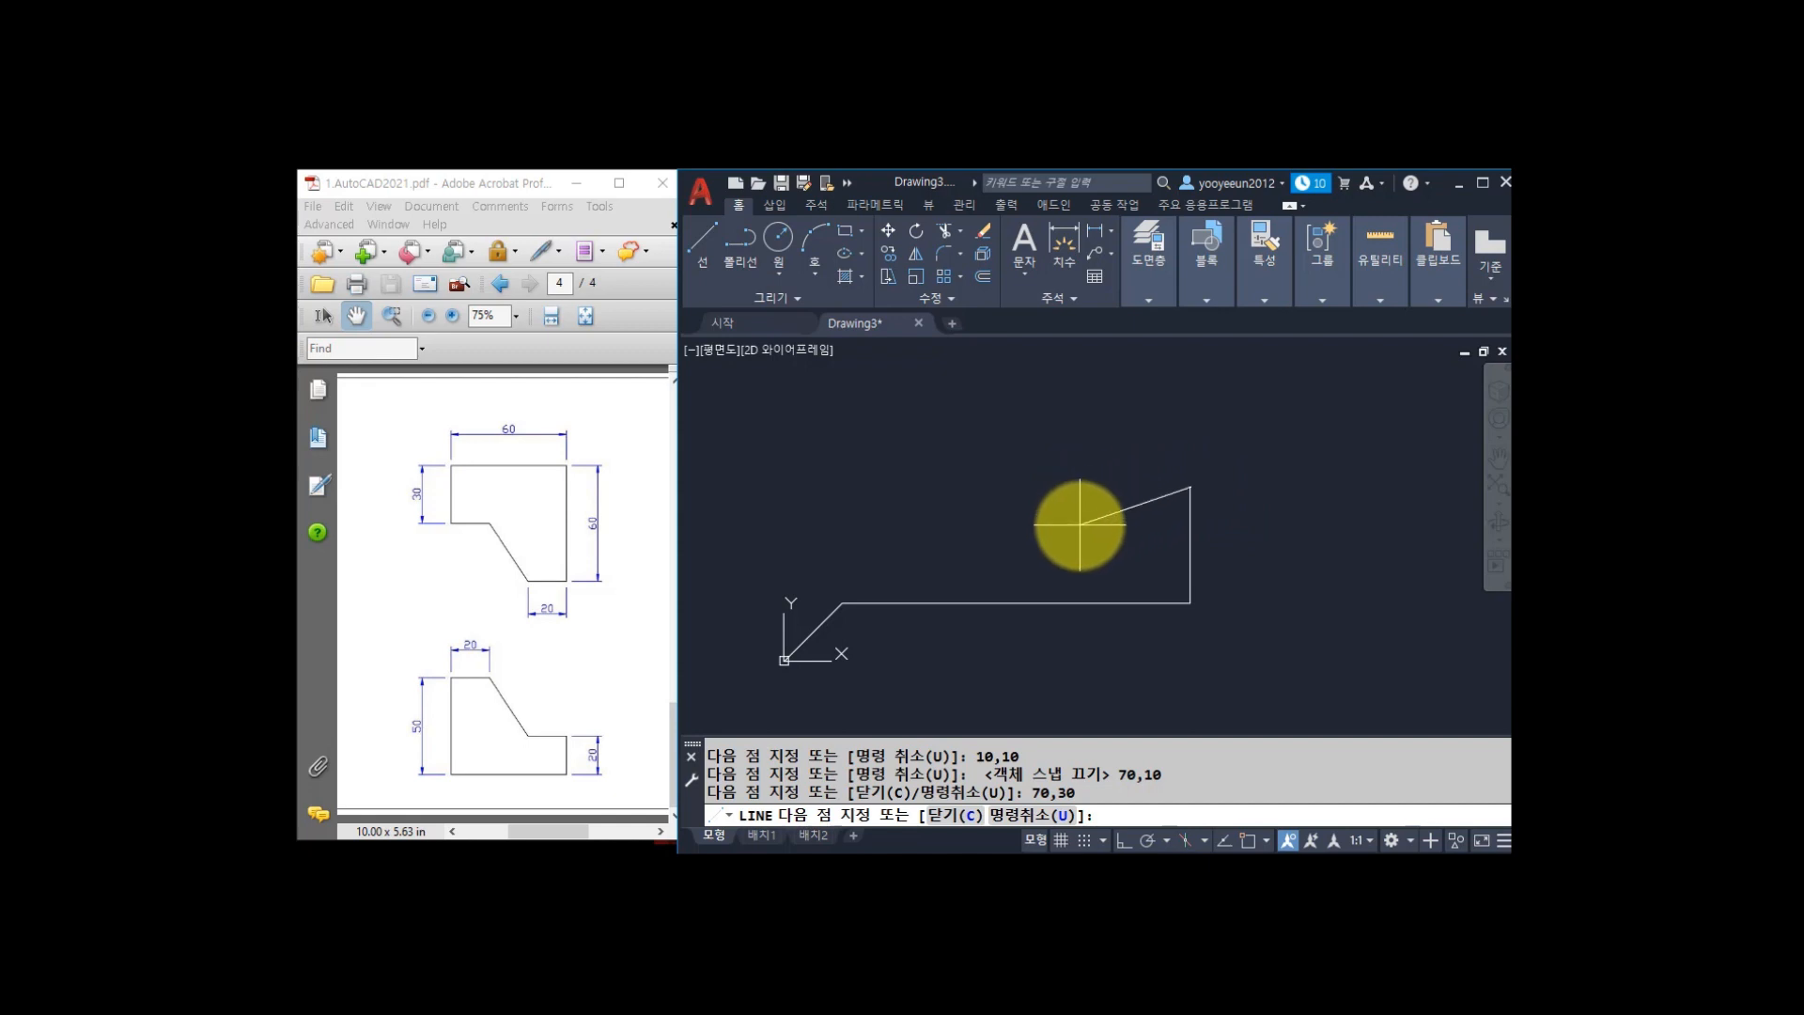
# Continue the line to 50,30 and draw the sloped edge up to 30,60 using absolute coordinates.
pyautogui.write('50,30')
pyautogui.press('Return')
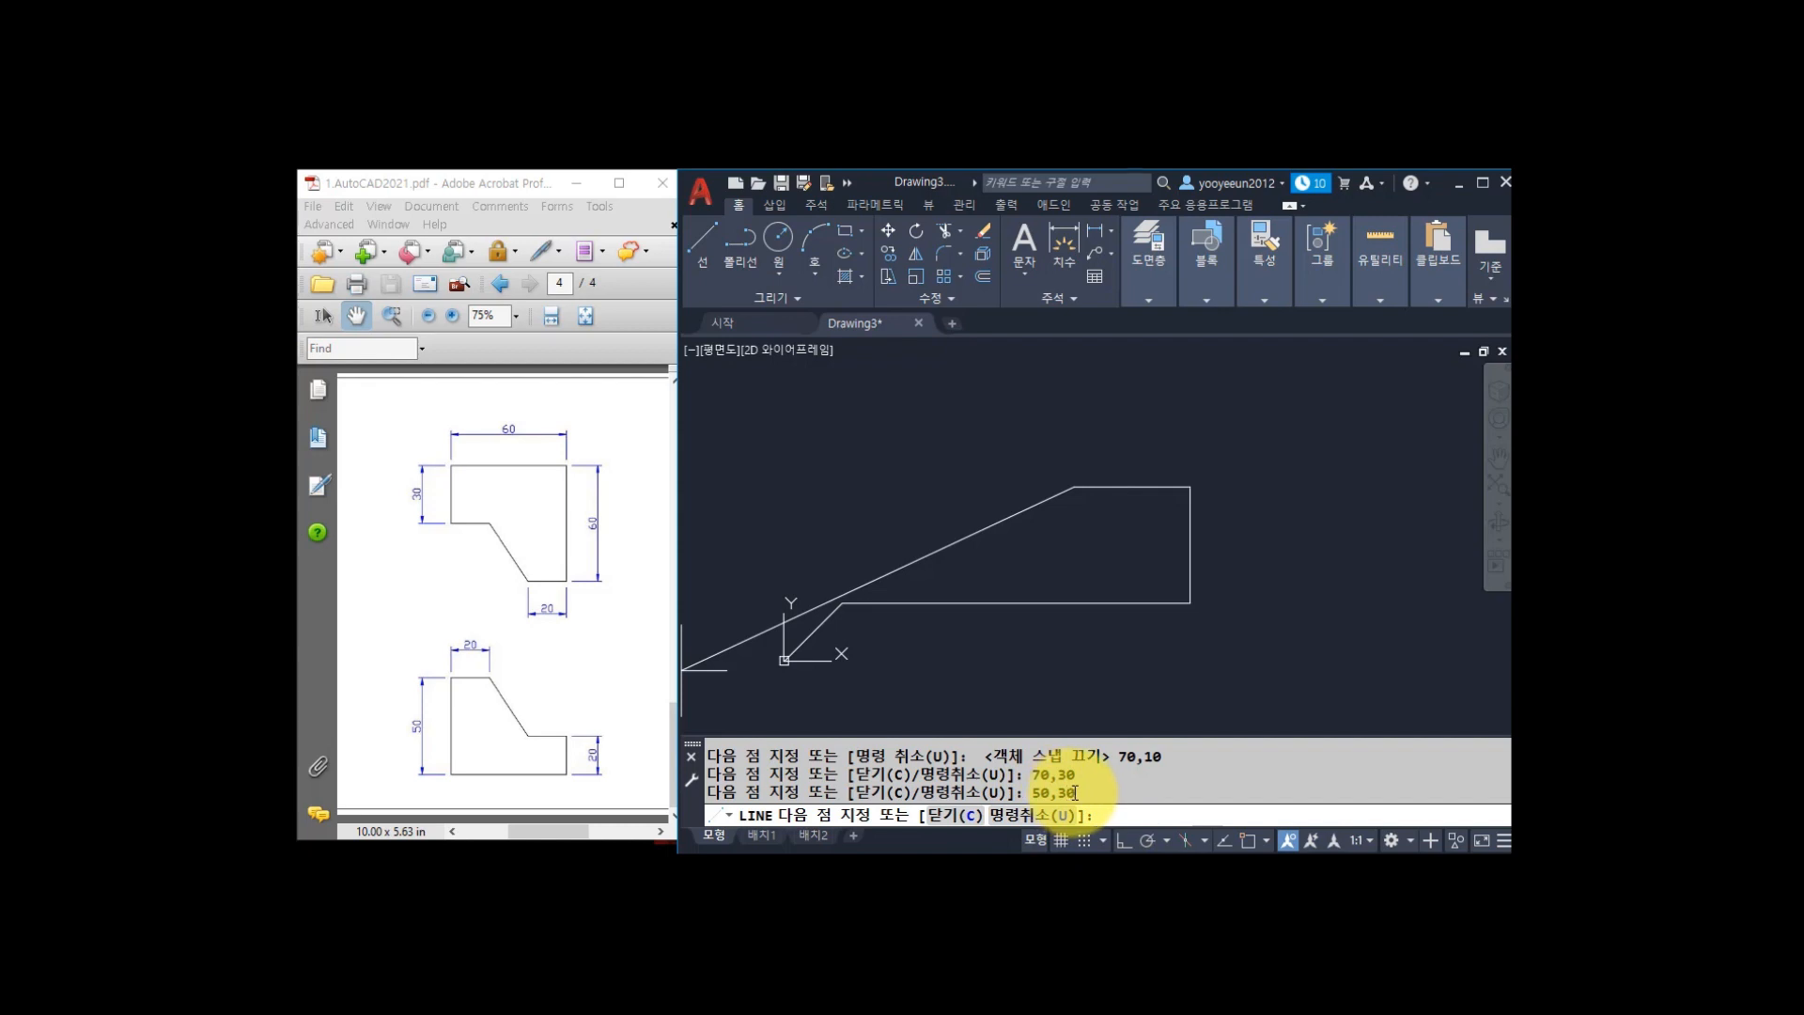
pyautogui.write('30,')
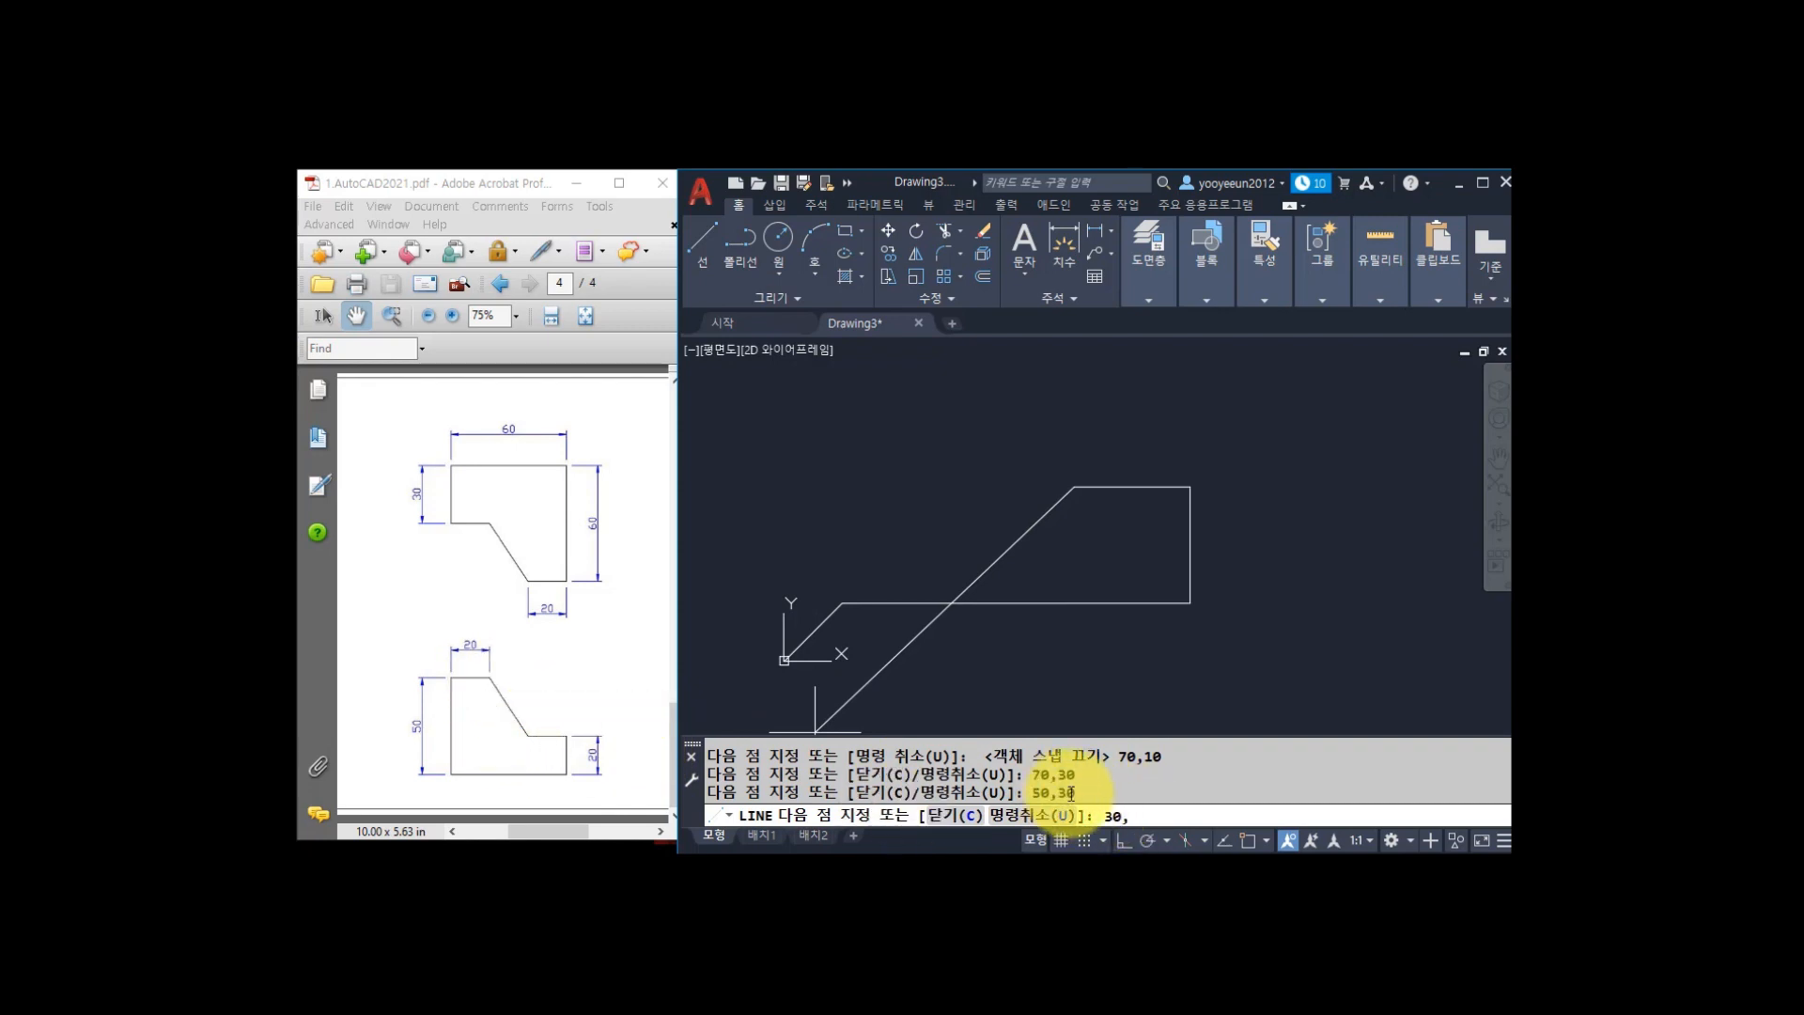
pyautogui.write('60')
pyautogui.press('Return')
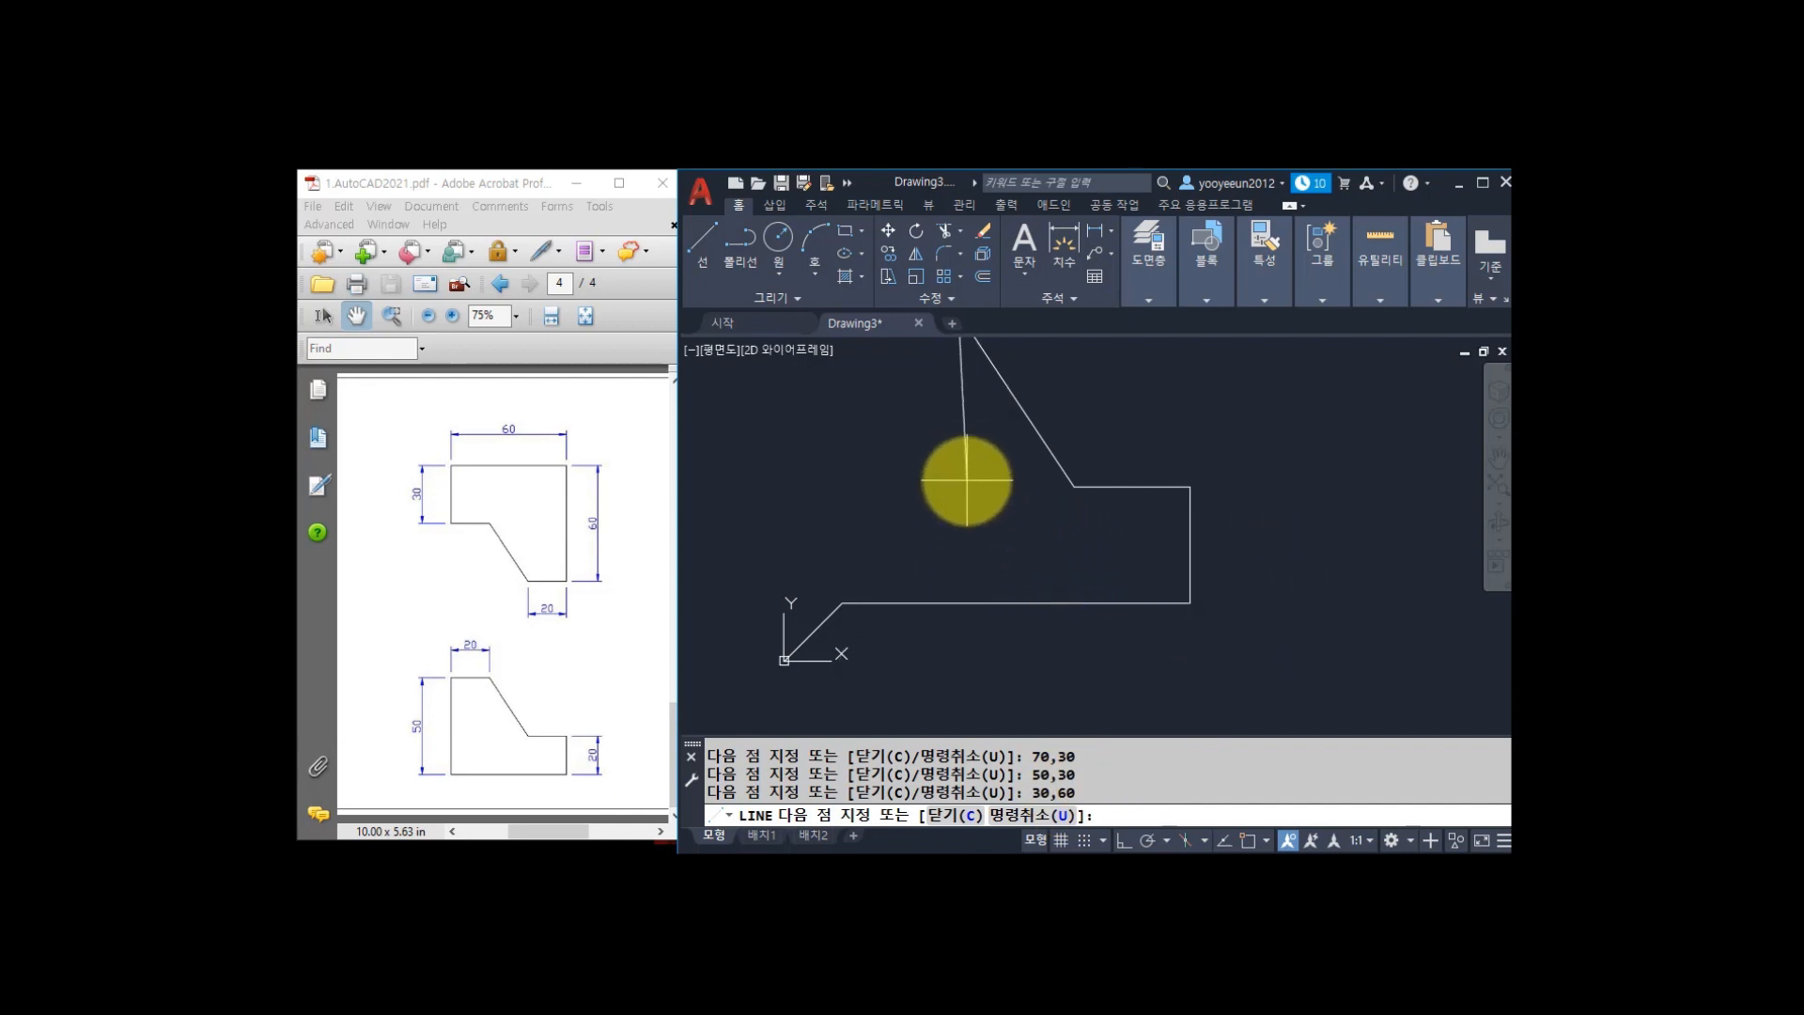
# Draw the top edge to 10,60, close the outline back at 10,10, and end the line command.
pyautogui.moveTo(965, 480)
pyautogui.mouseDown(button='middle')
pyautogui.moveTo(966, 555)
pyautogui.moveTo(972, 539)
pyautogui.mouseUp(button='middle')
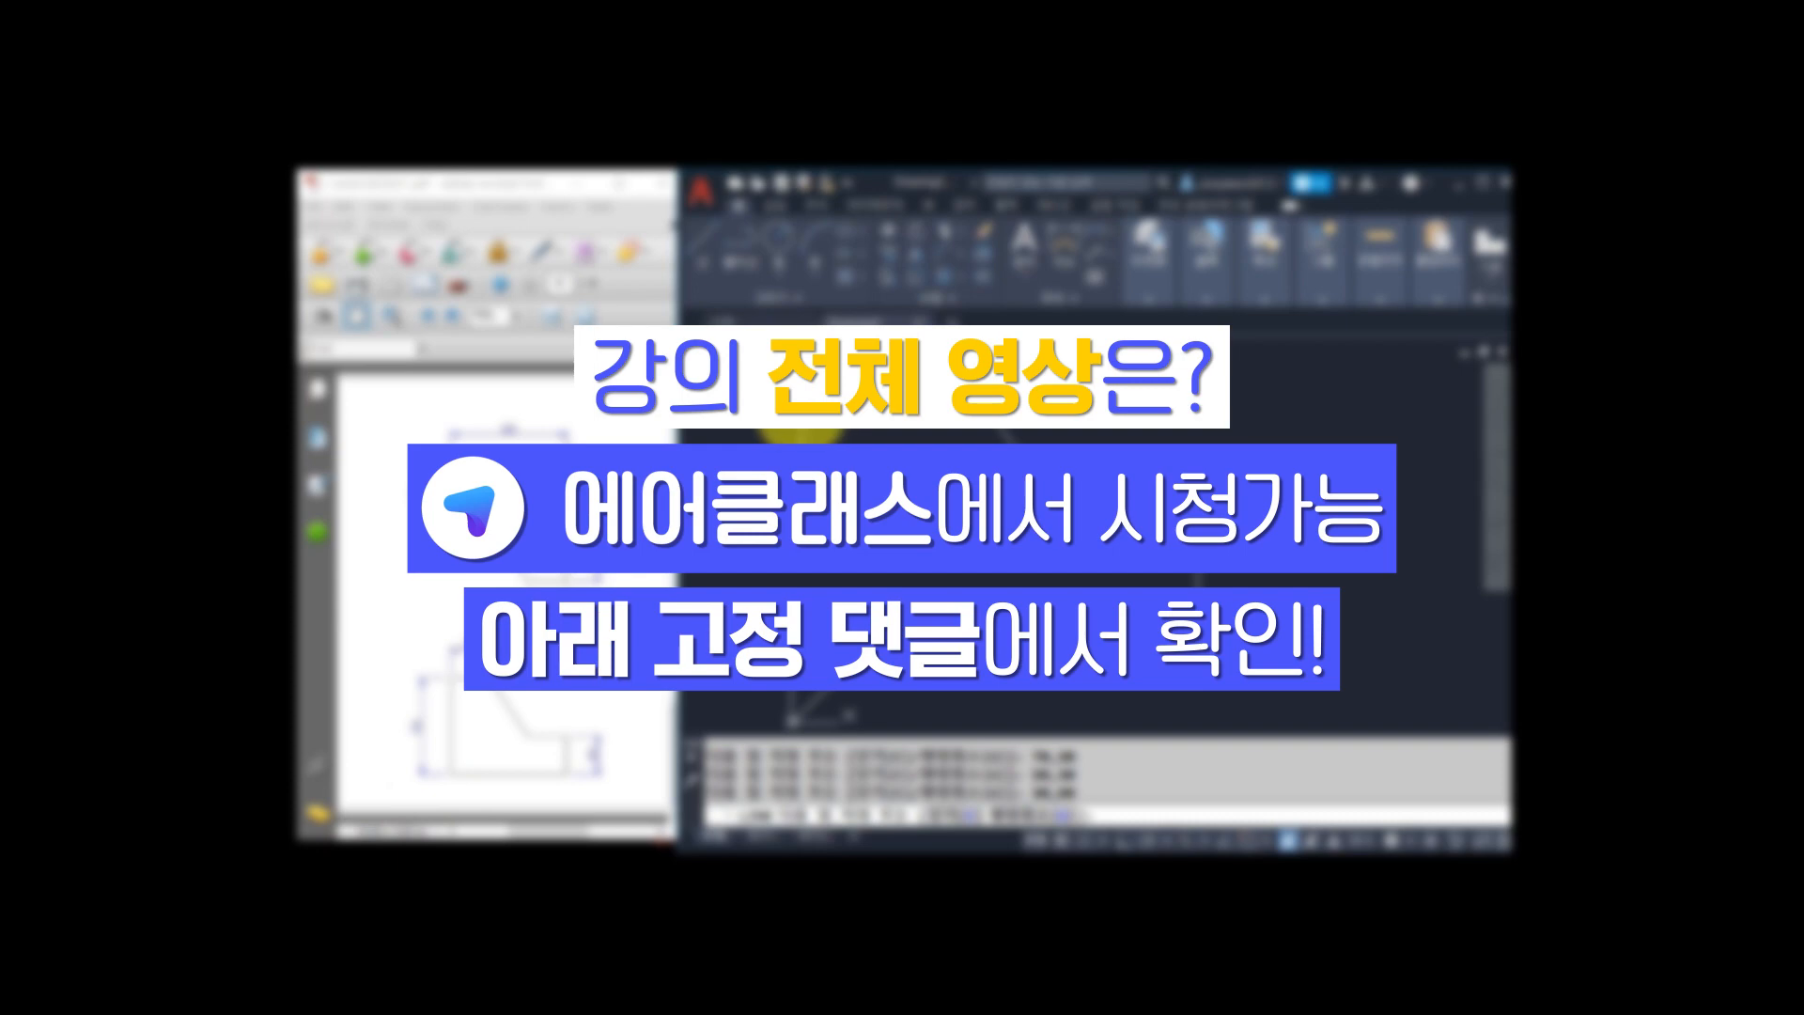
pyautogui.write('10')
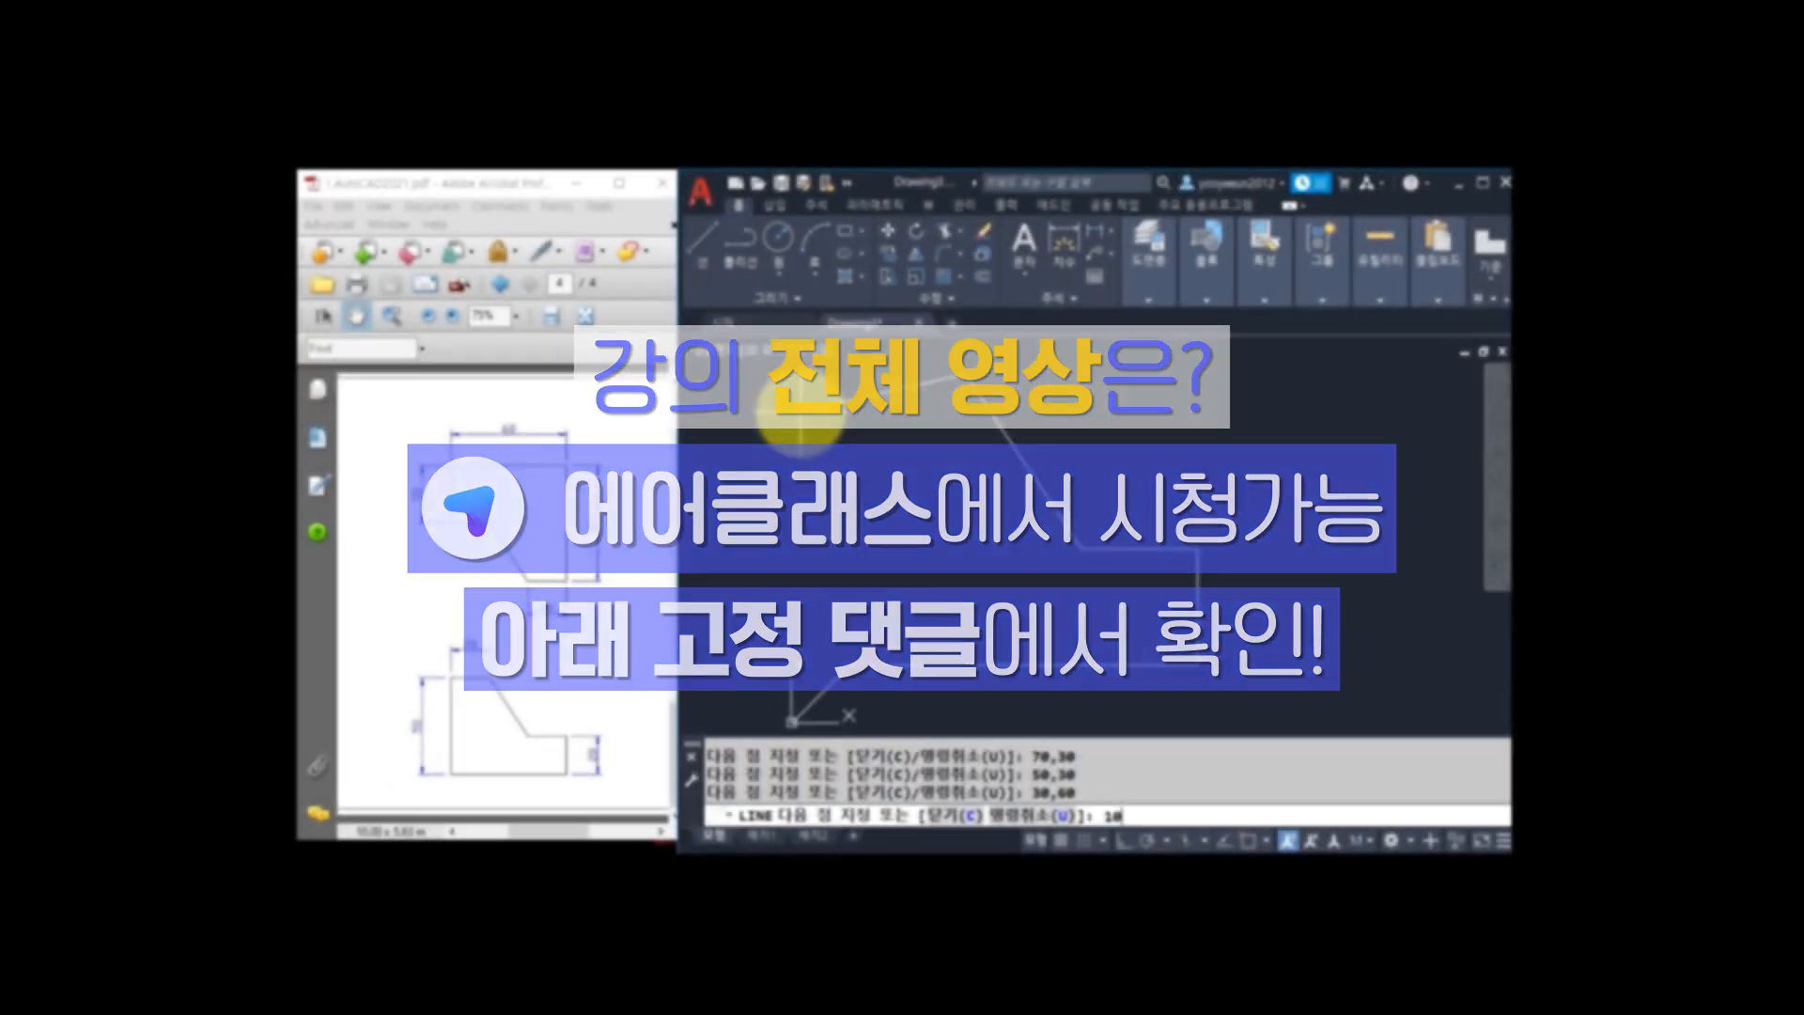
pyautogui.write(',')
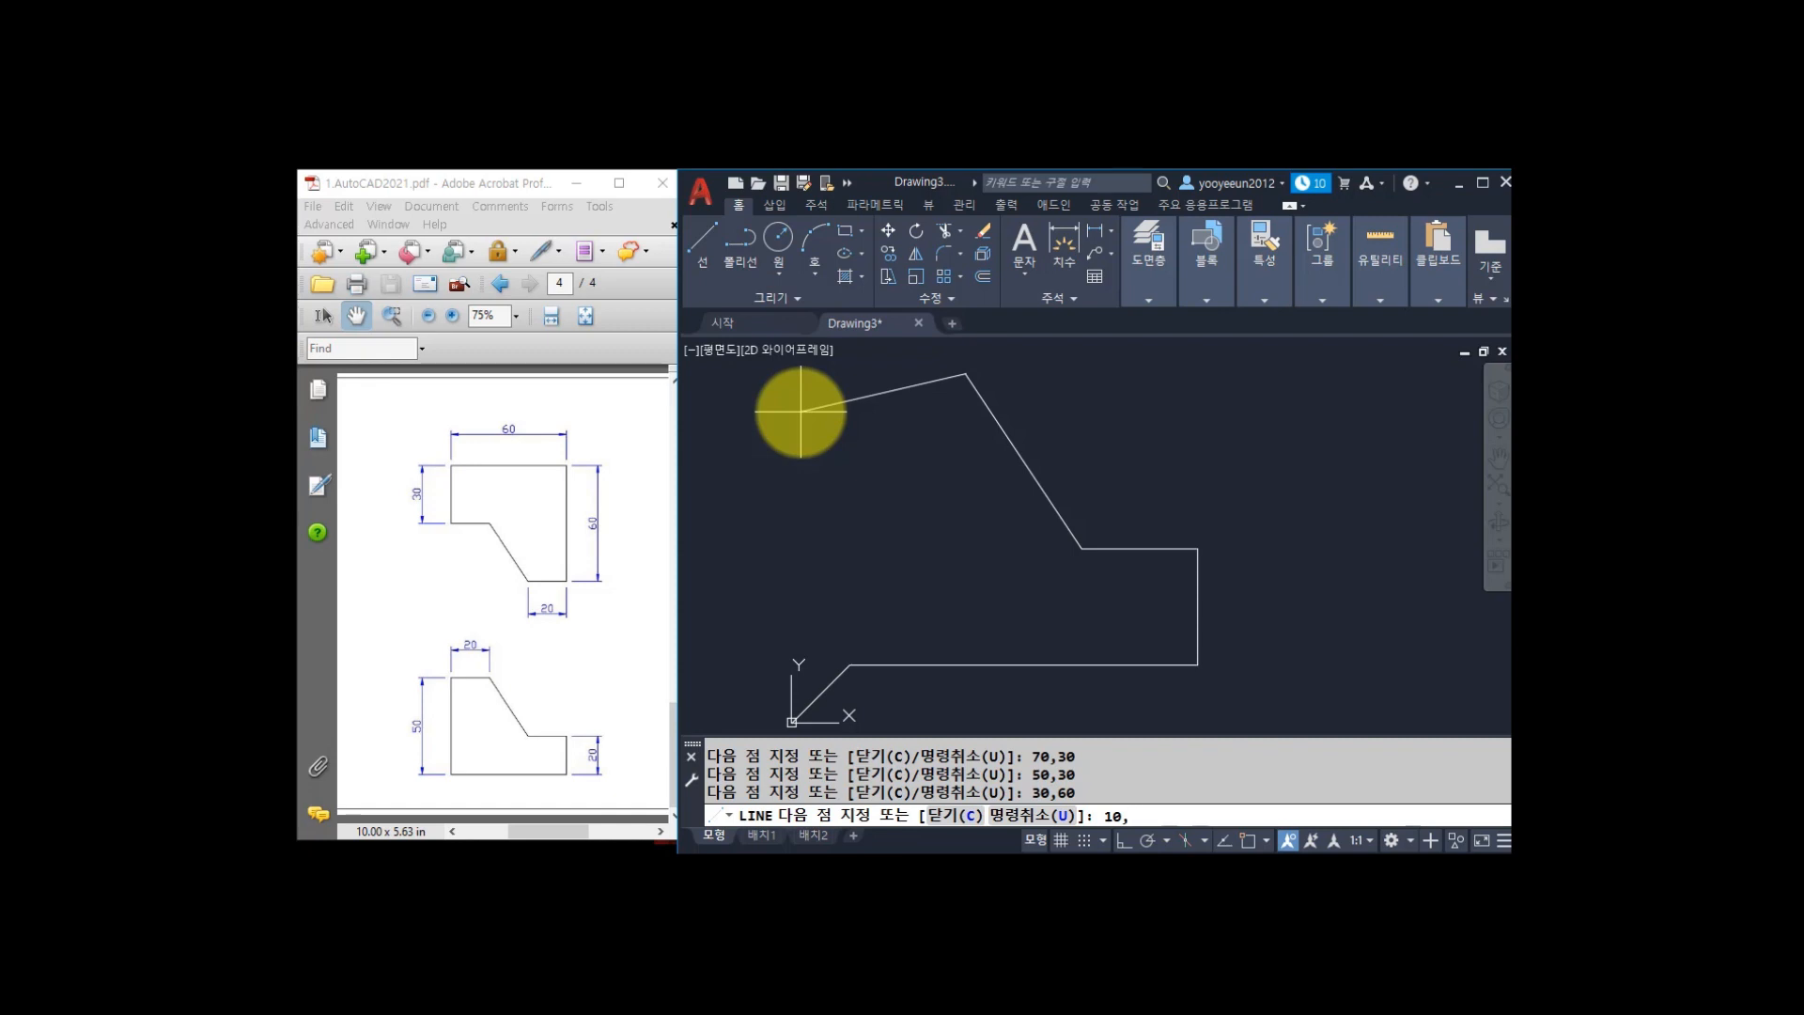
pyautogui.write('60')
pyautogui.press('Return')
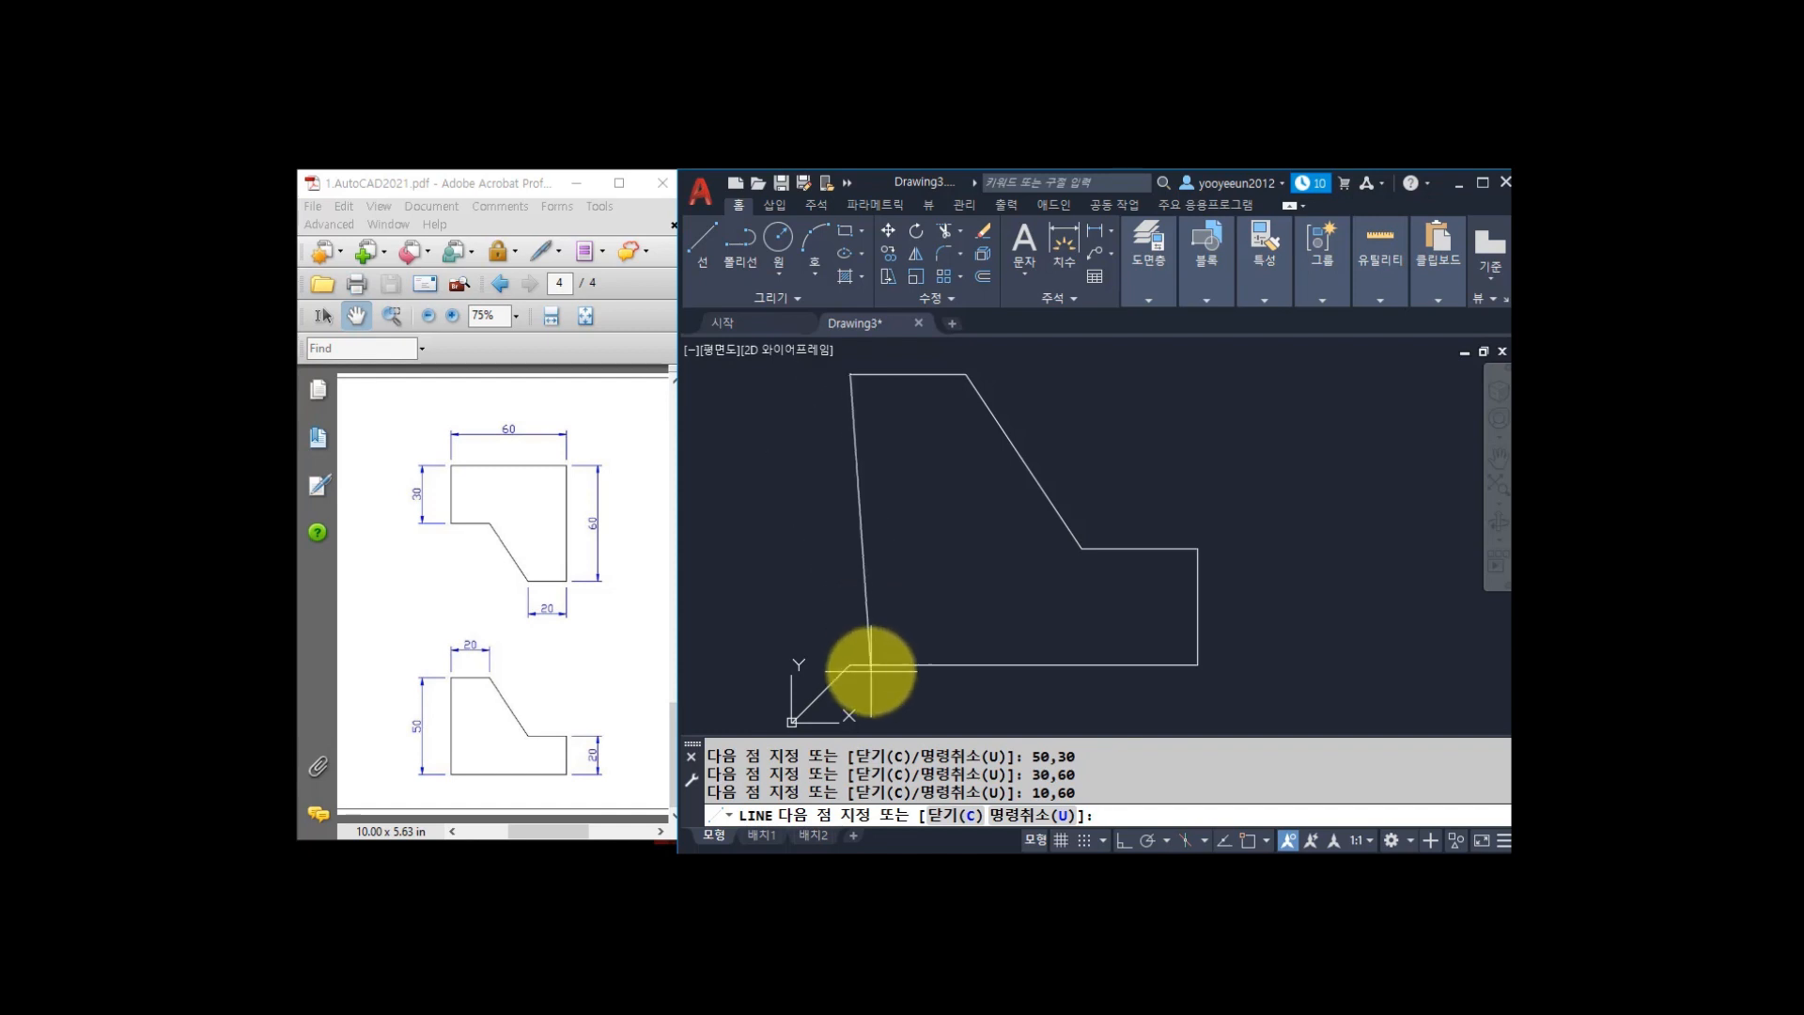
pyautogui.write('10,10')
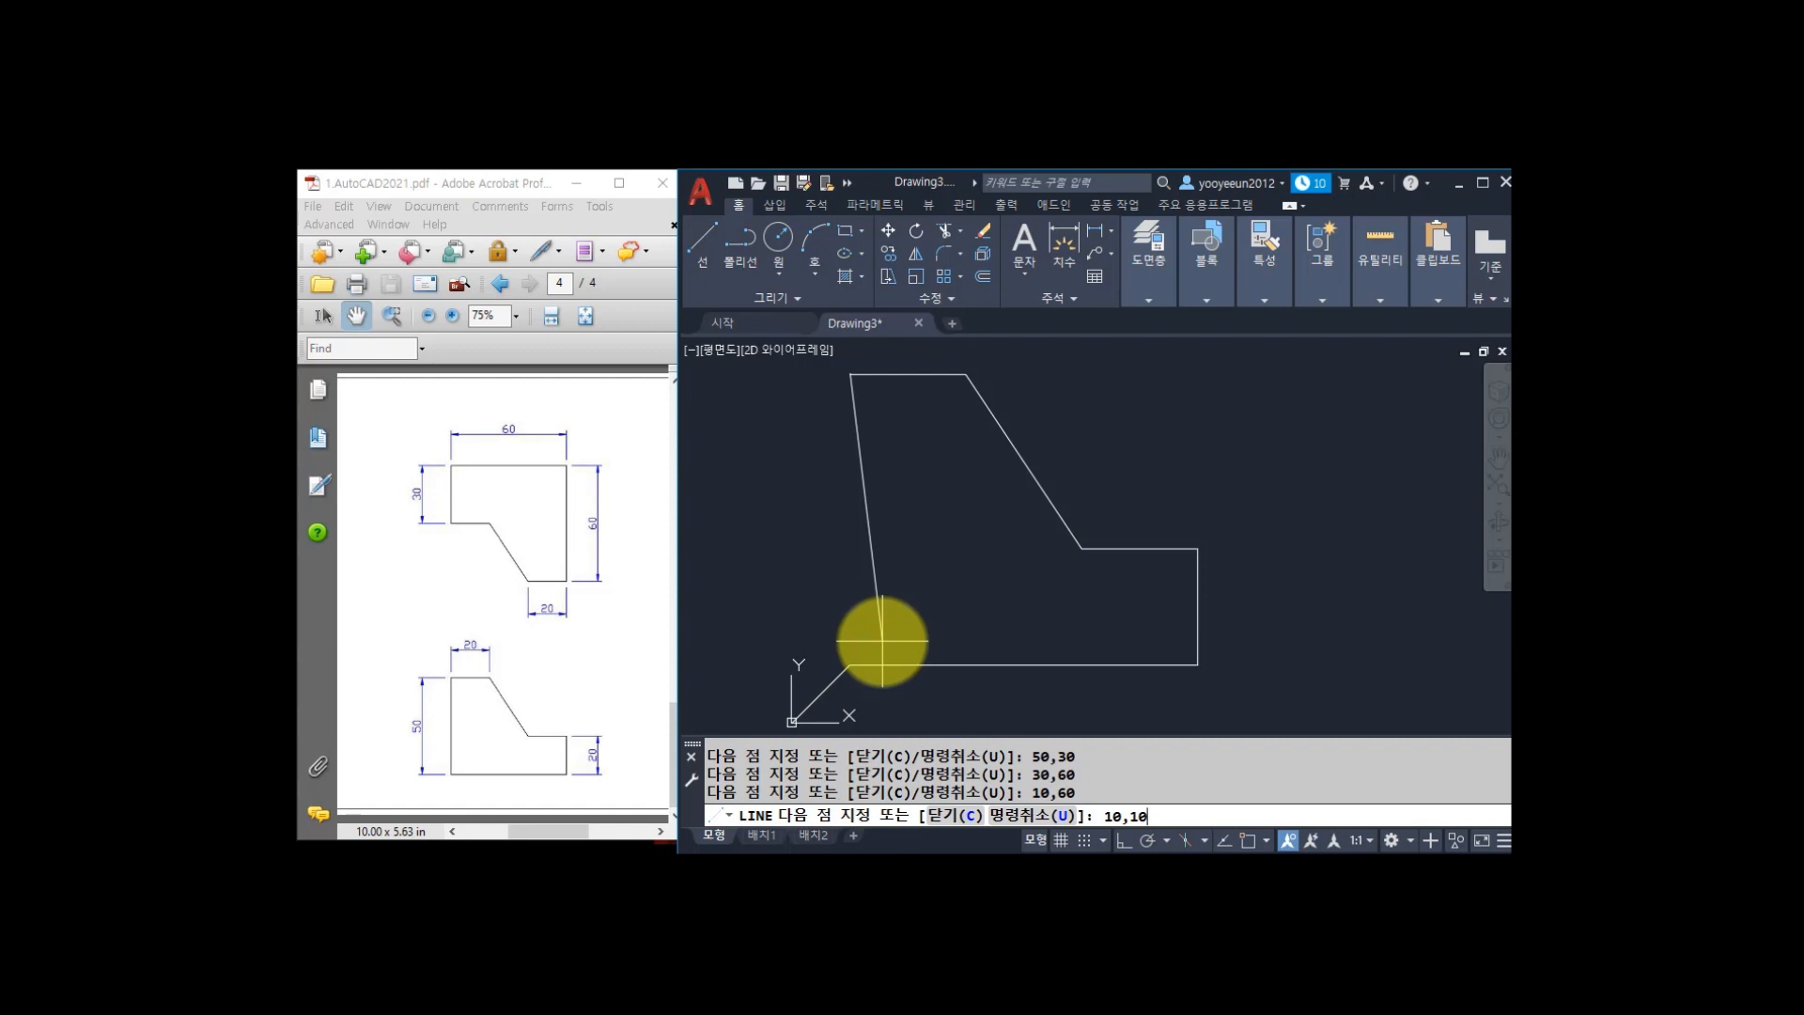
pyautogui.press('Return')
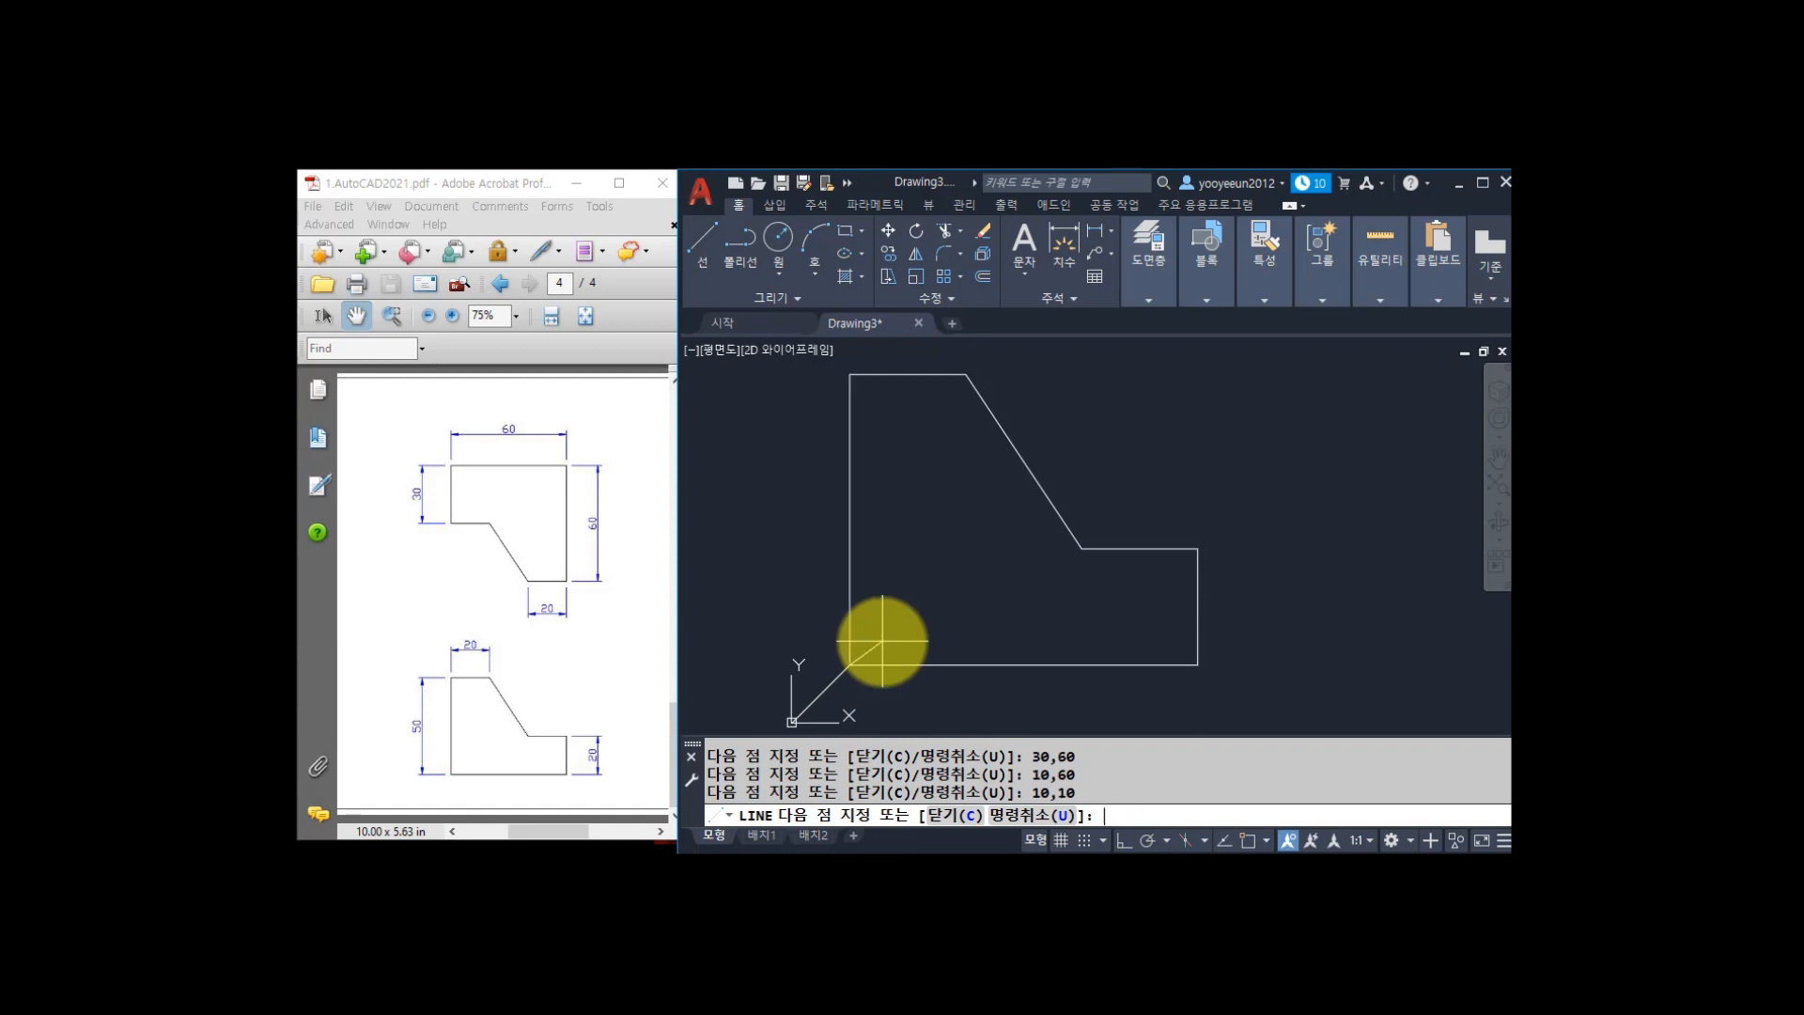
pyautogui.press('Return')
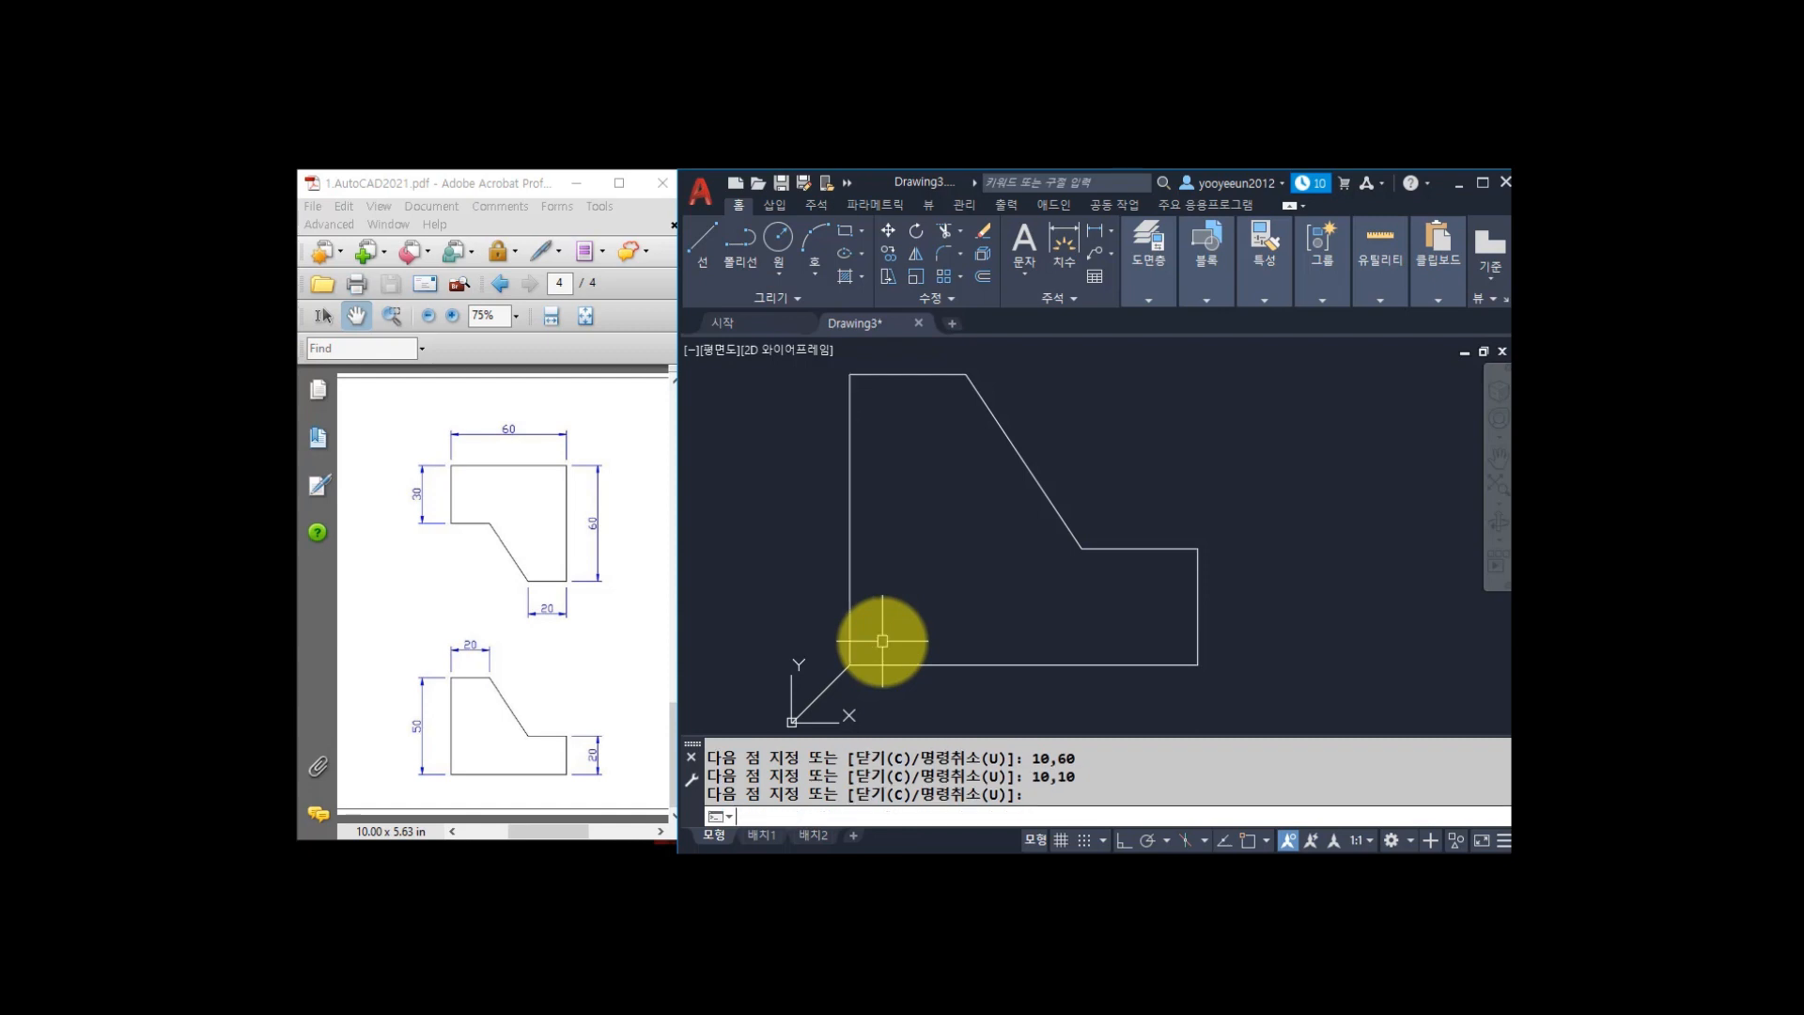
pyautogui.write('ex')
pyautogui.press('Return')
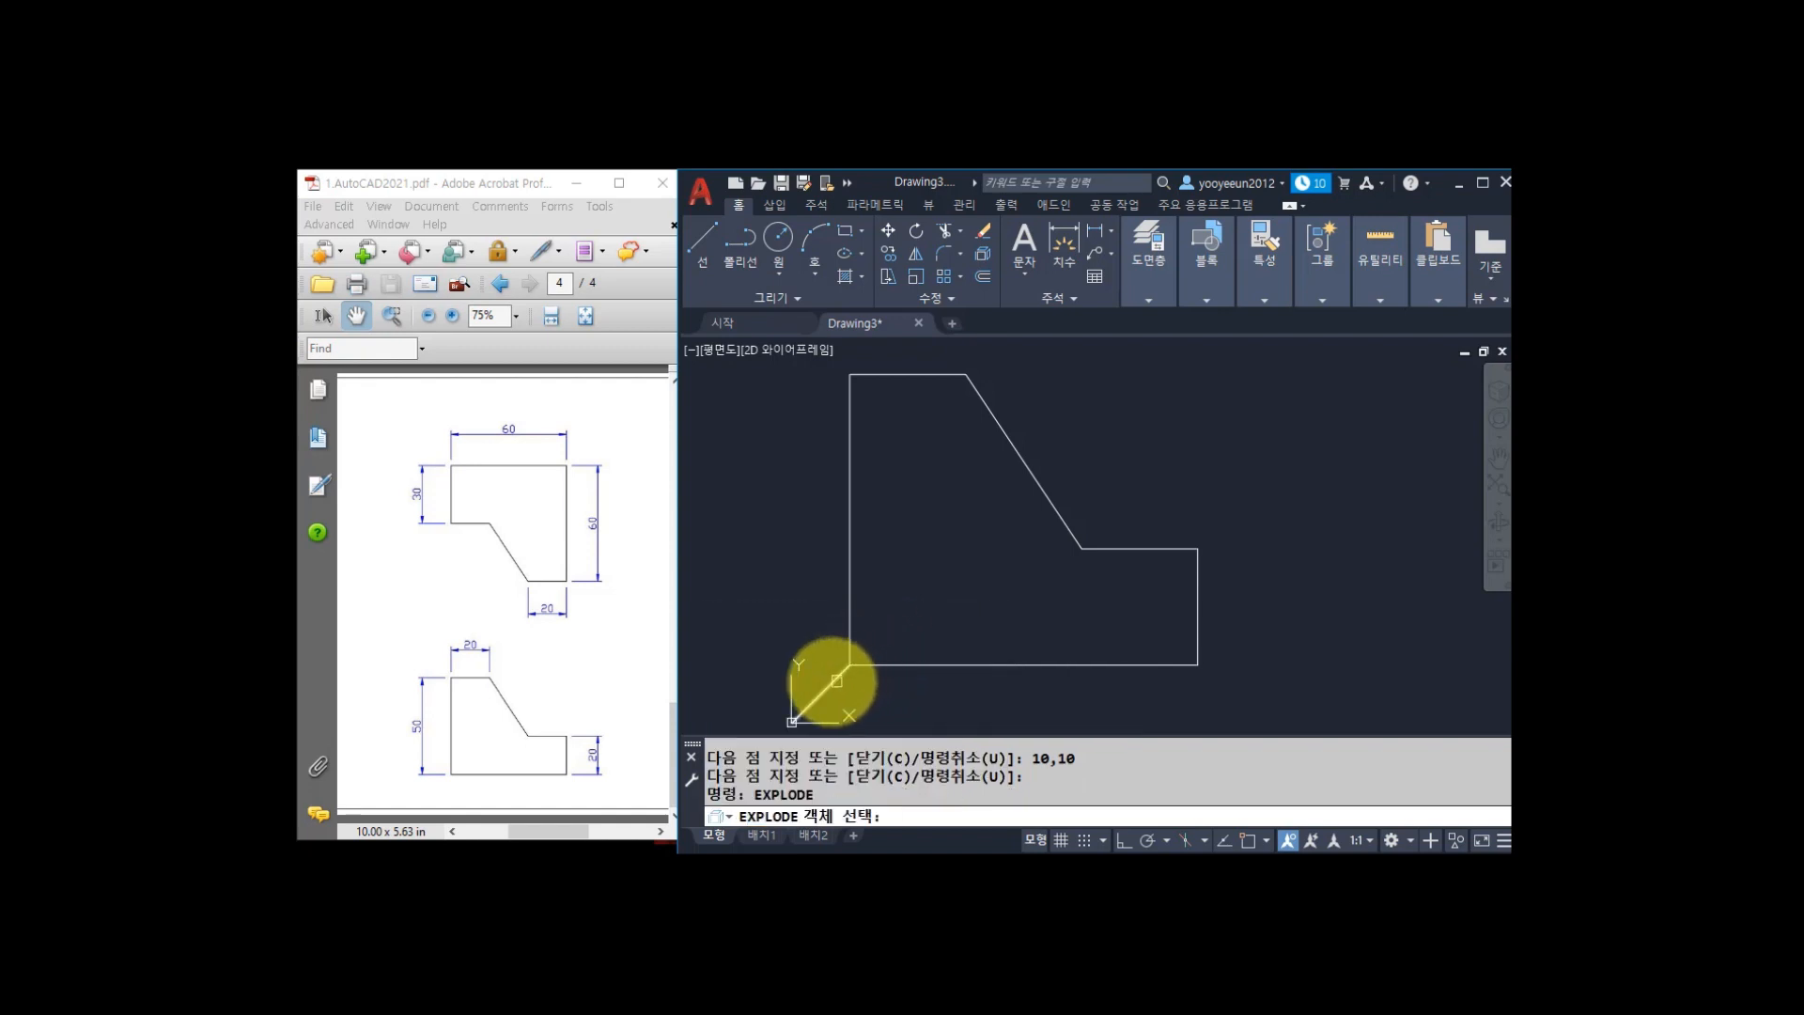
pyautogui.click(836, 680)
pyautogui.click(837, 681)
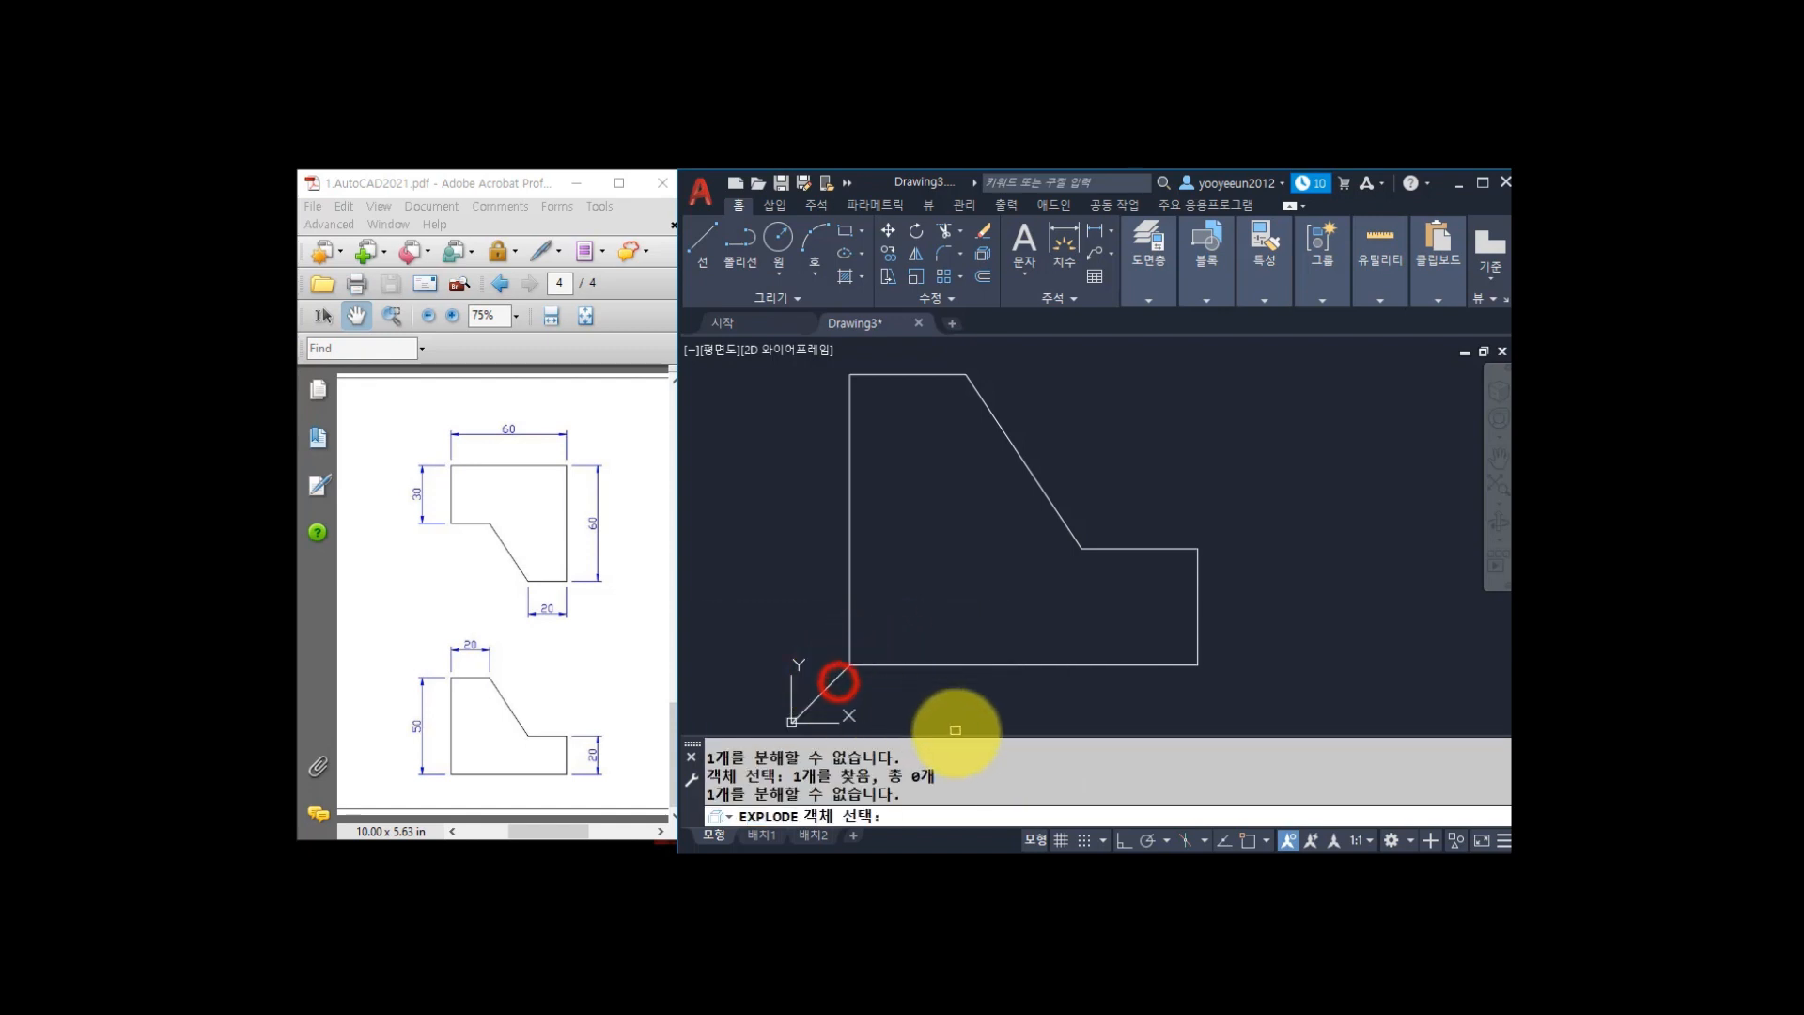
pyautogui.press('Escape')
pyautogui.press('Escape')
pyautogui.write('w')
pyautogui.press('Escape')
pyautogui.press('Escape')
# Erase the diagonal segment between the origin and the figure's lower-left corner using the E command alias.
pyautogui.write('e')
pyautogui.press('Return')
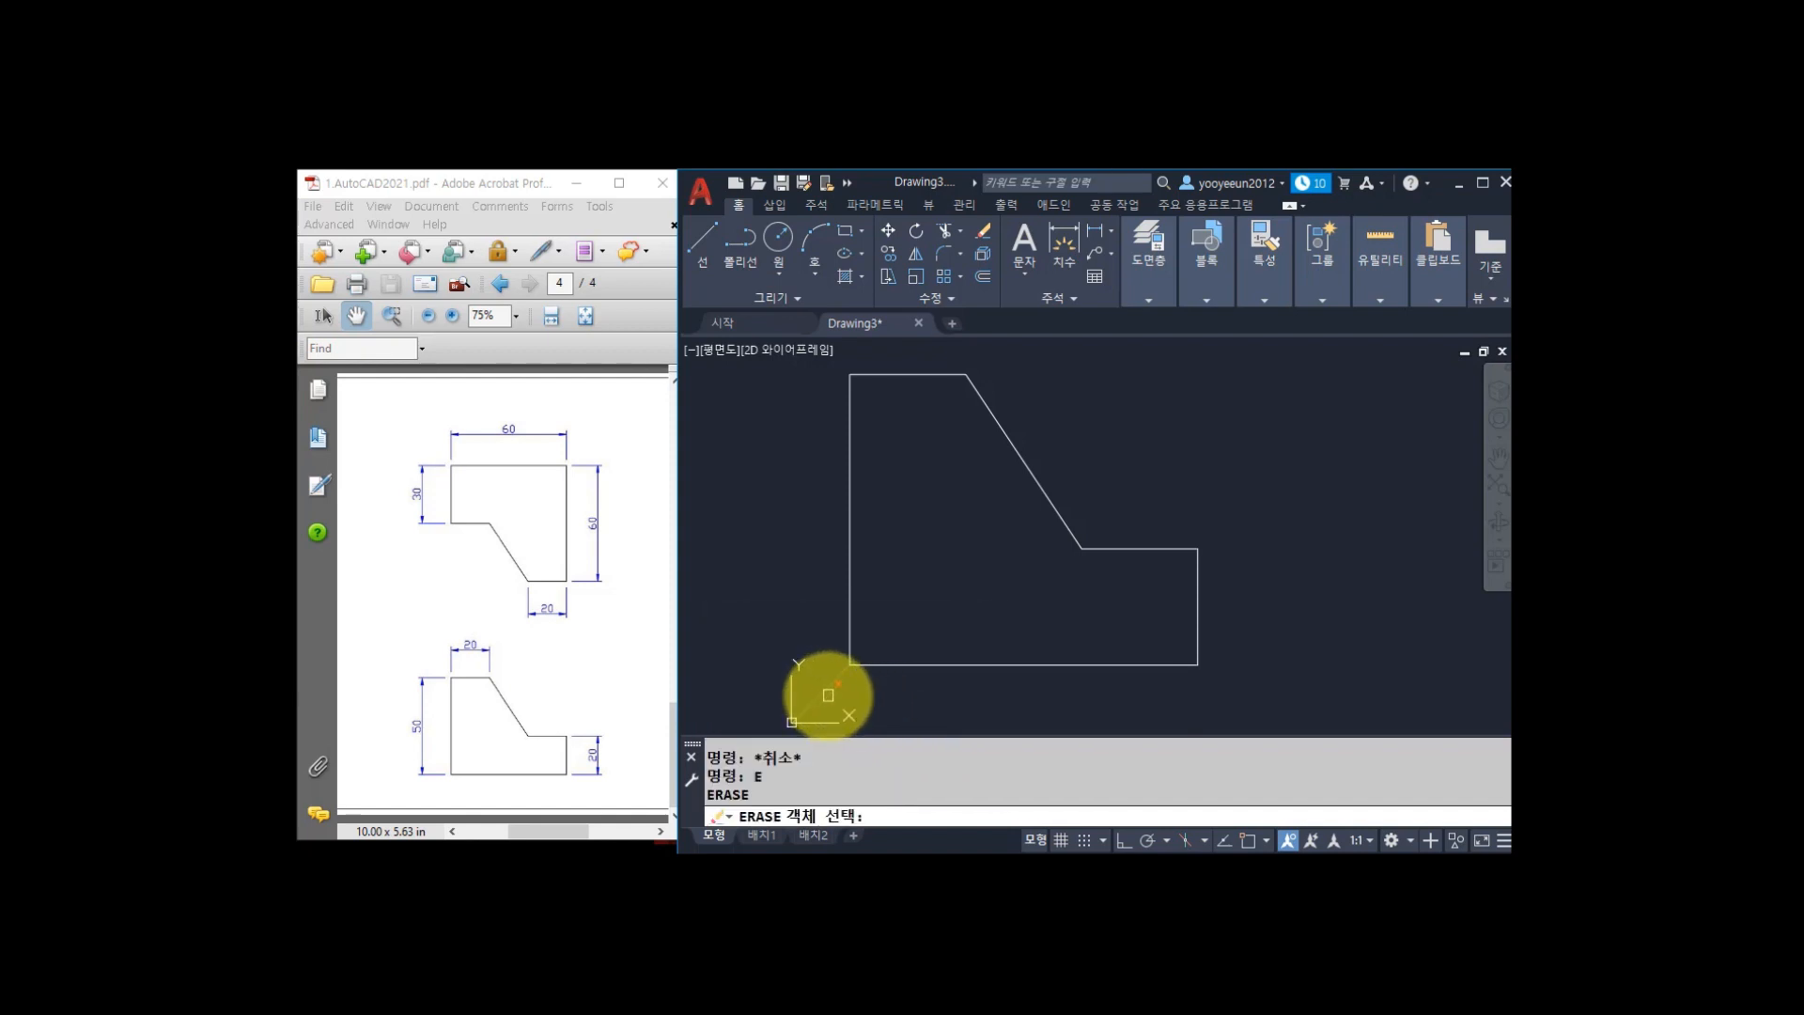
pyautogui.click(828, 692)
pyautogui.press('Return')
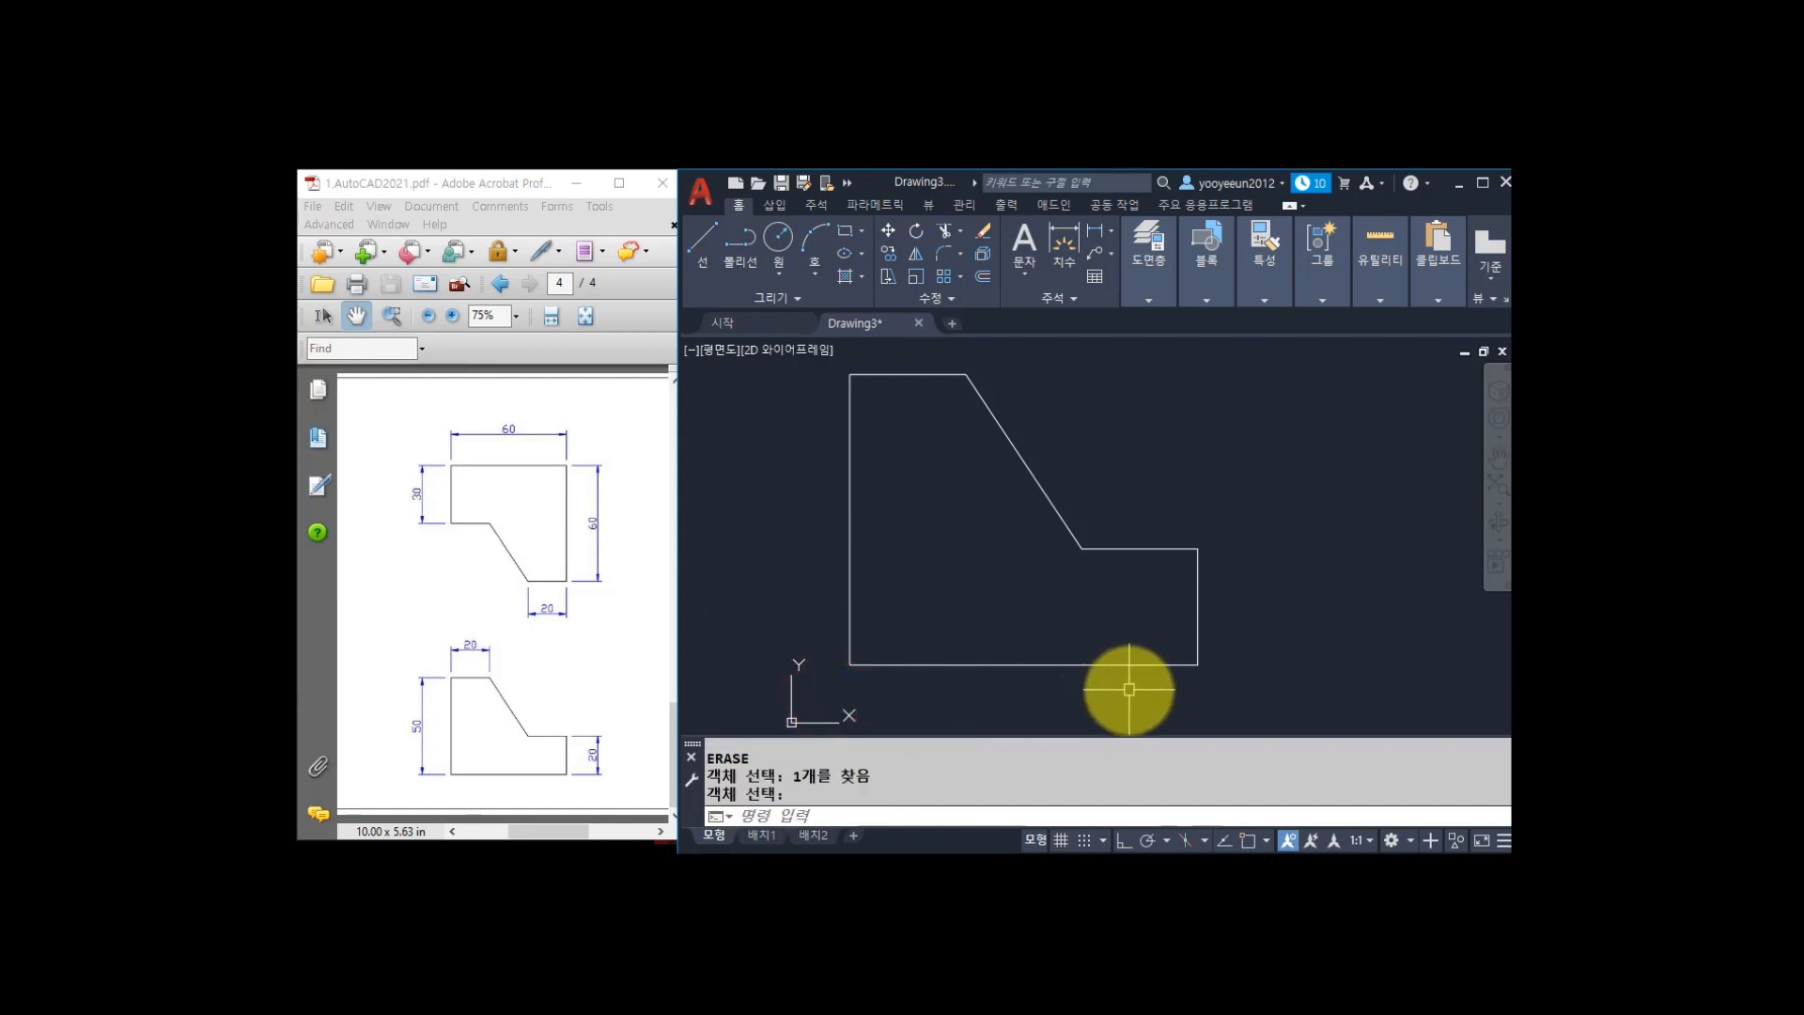